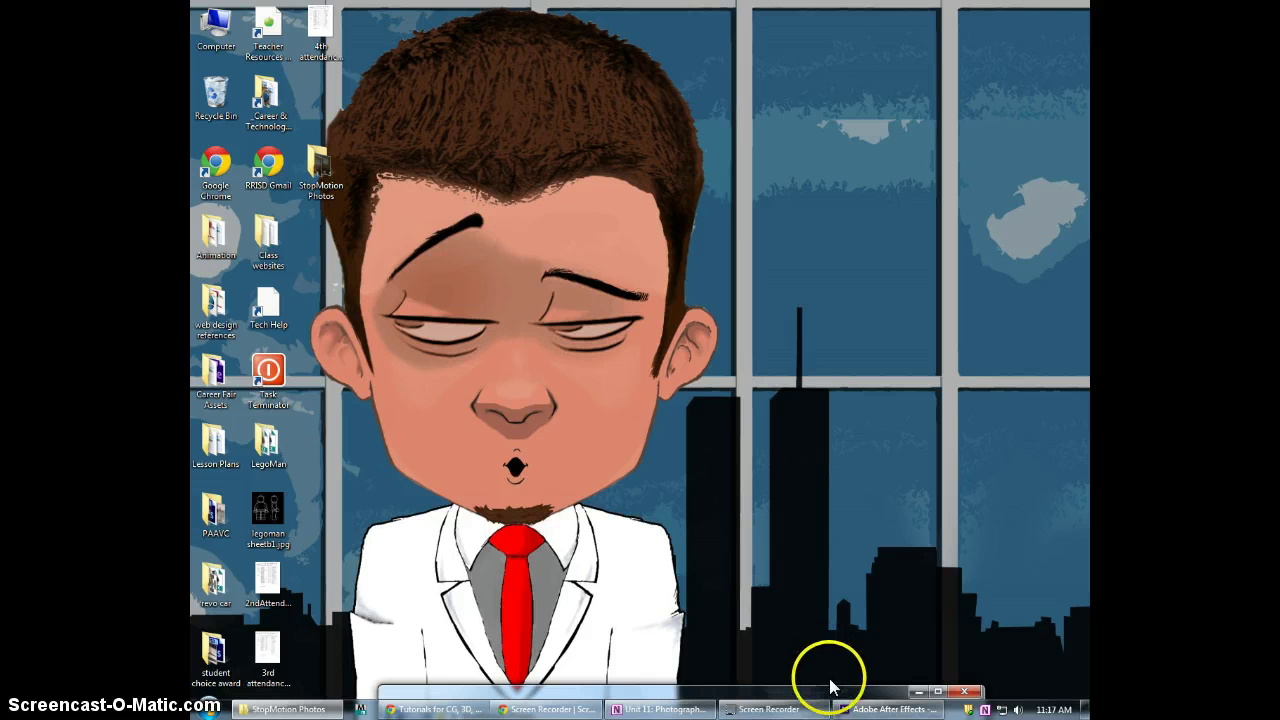
Bring the StopMotion Photos folder into view and look through its photos from IMG_0948.JPG to IMG_1031.JPG
drag(862, 532, 782, 26)
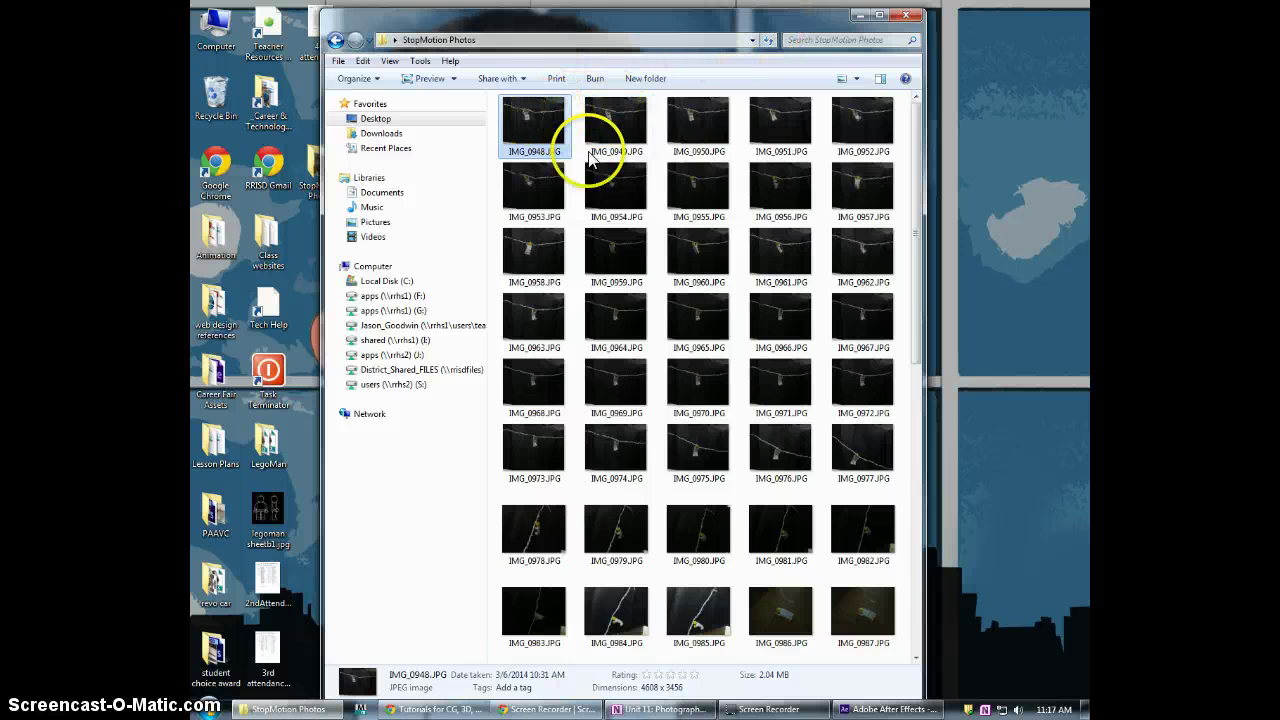
click(620, 186)
scroll(650, 207, down, 2)
scroll(652, 207, down, 3)
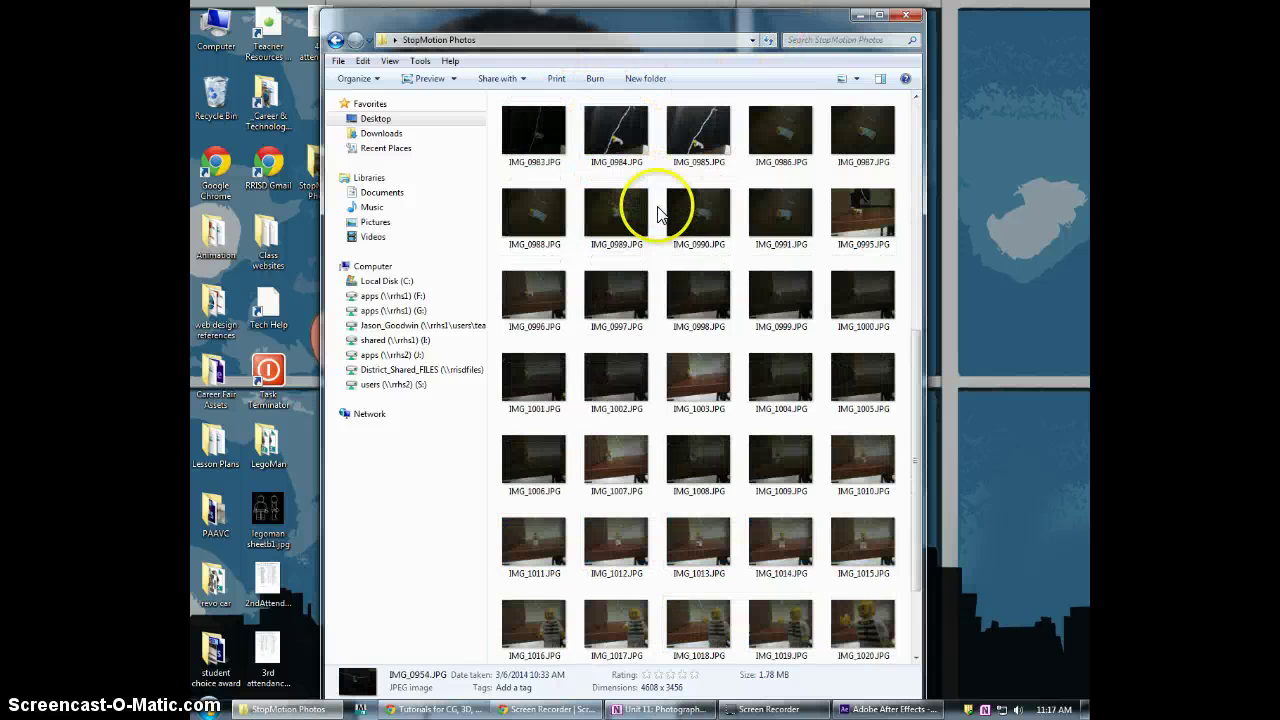
scroll(658, 207, up, 8)
scroll(662, 207, down, 5)
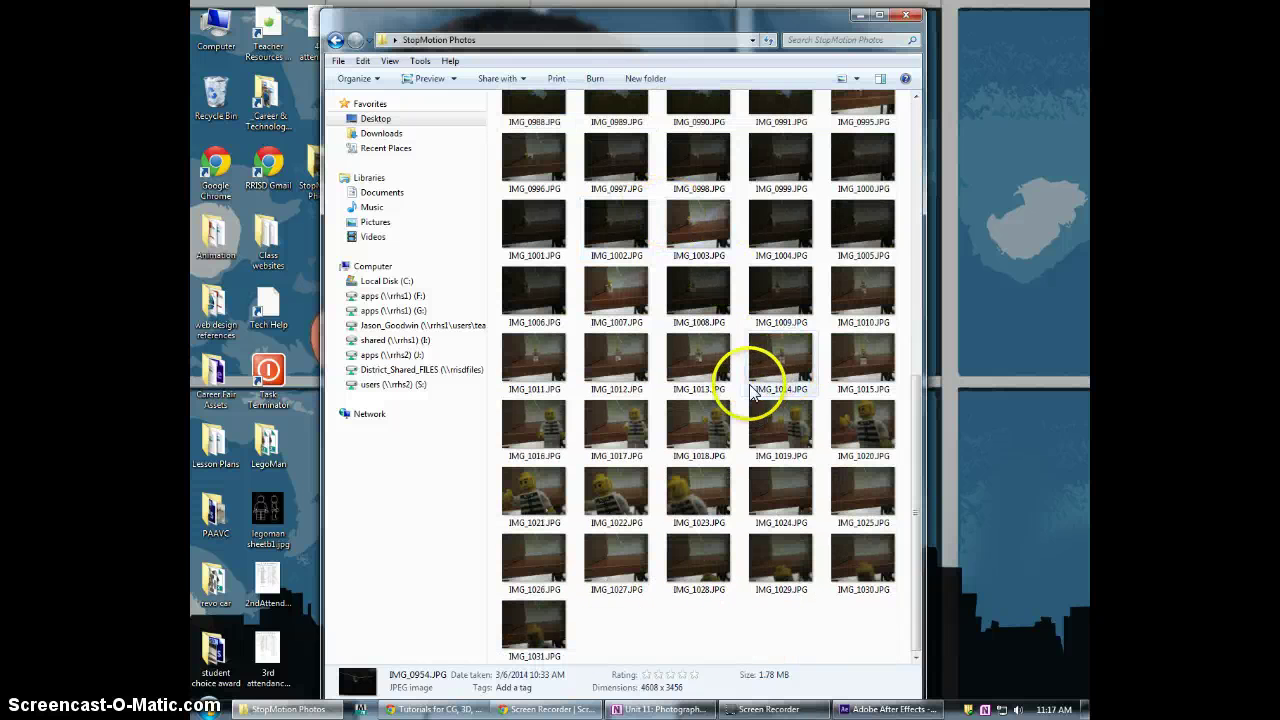
scroll(690, 330, up, 8)
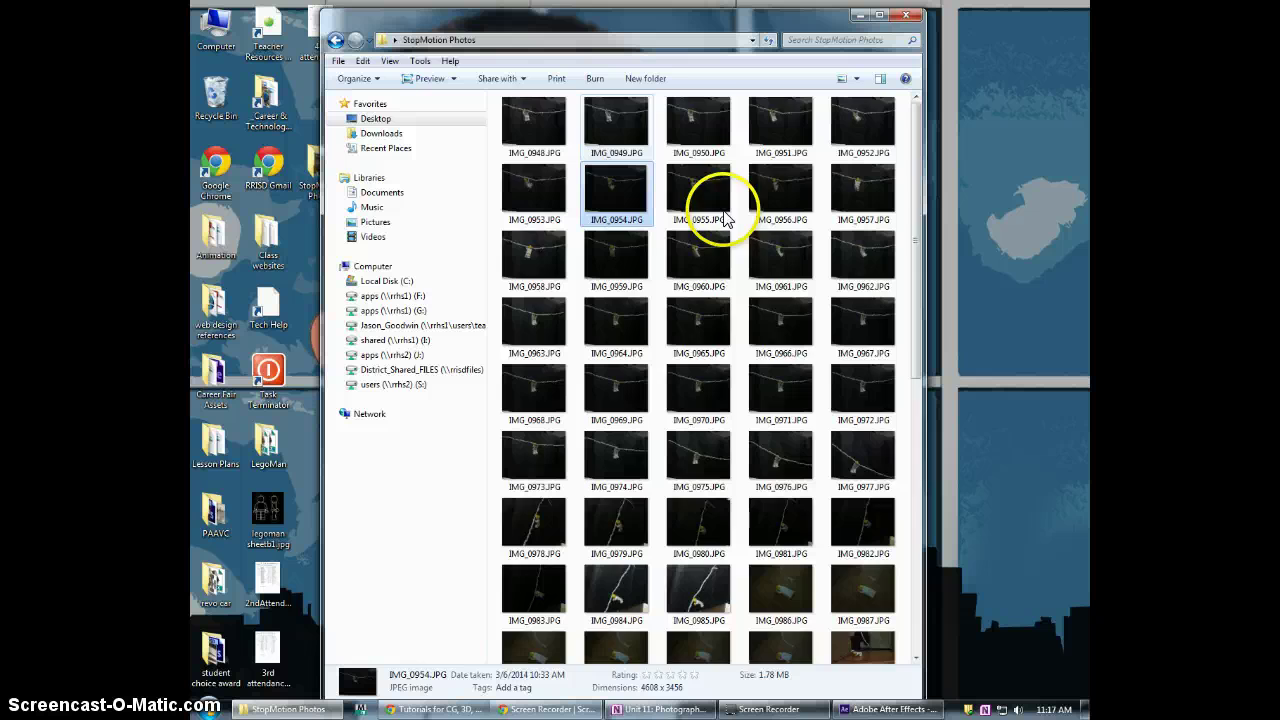
scroll(780, 360, down, 5)
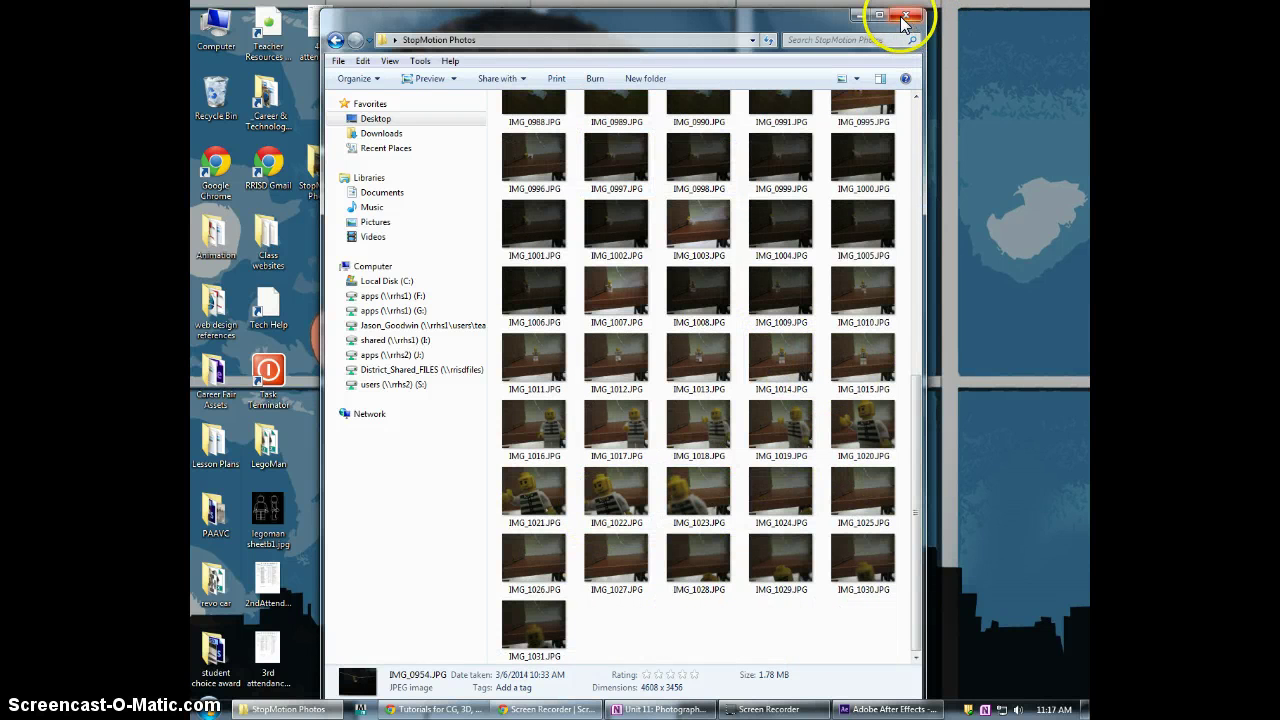
drag(748, 34, 784, 39)
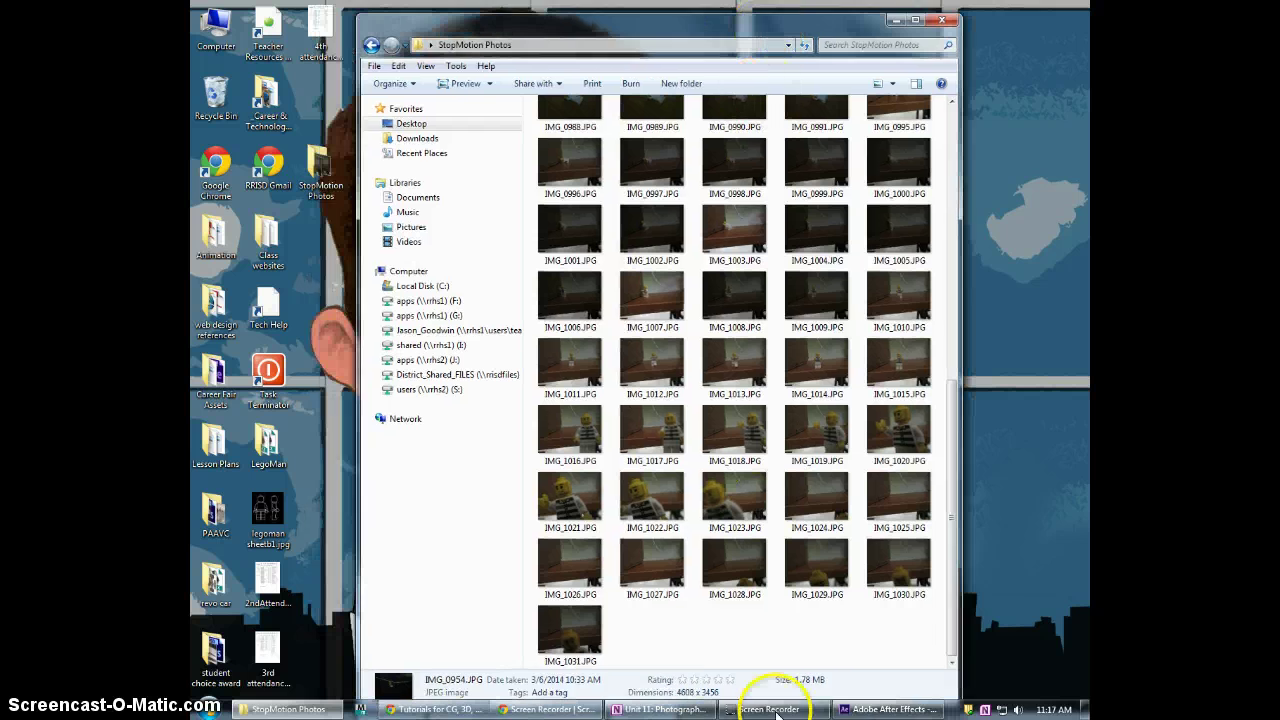
Switch to After Effects, dismiss its welcome screen, and take the window out of full size so the photo folder shows behind it
click(885, 707)
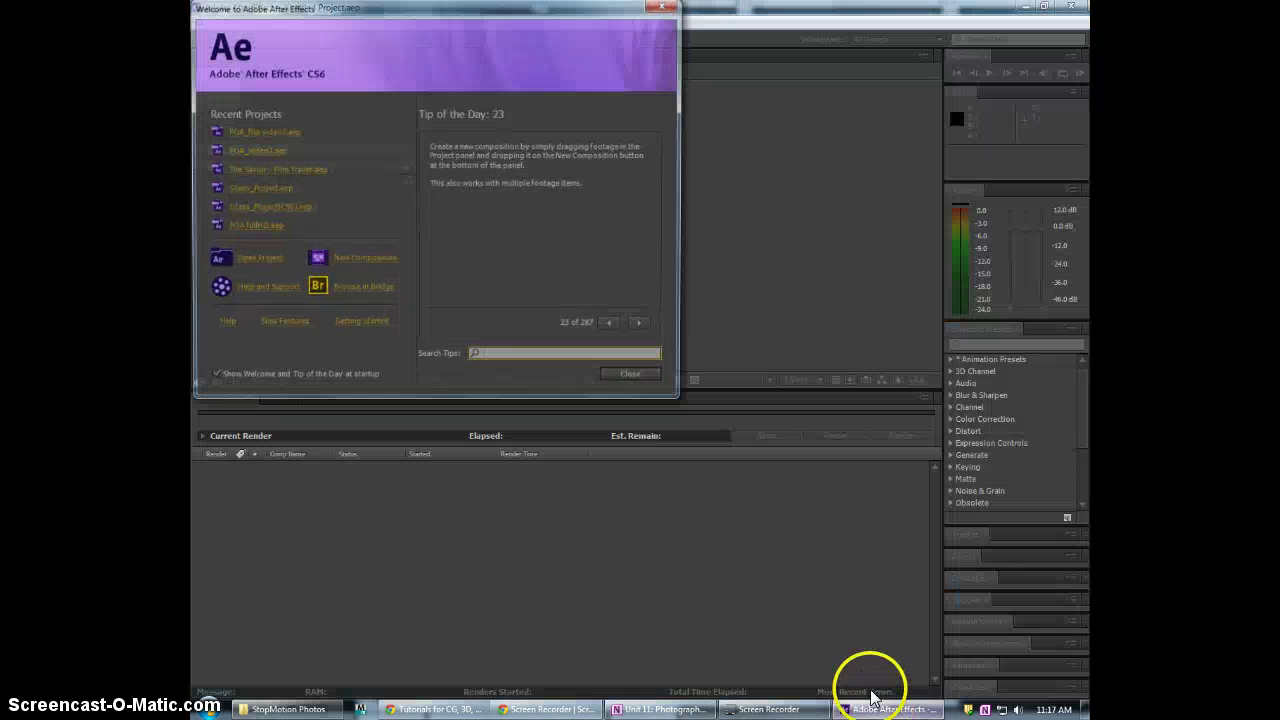
click(634, 378)
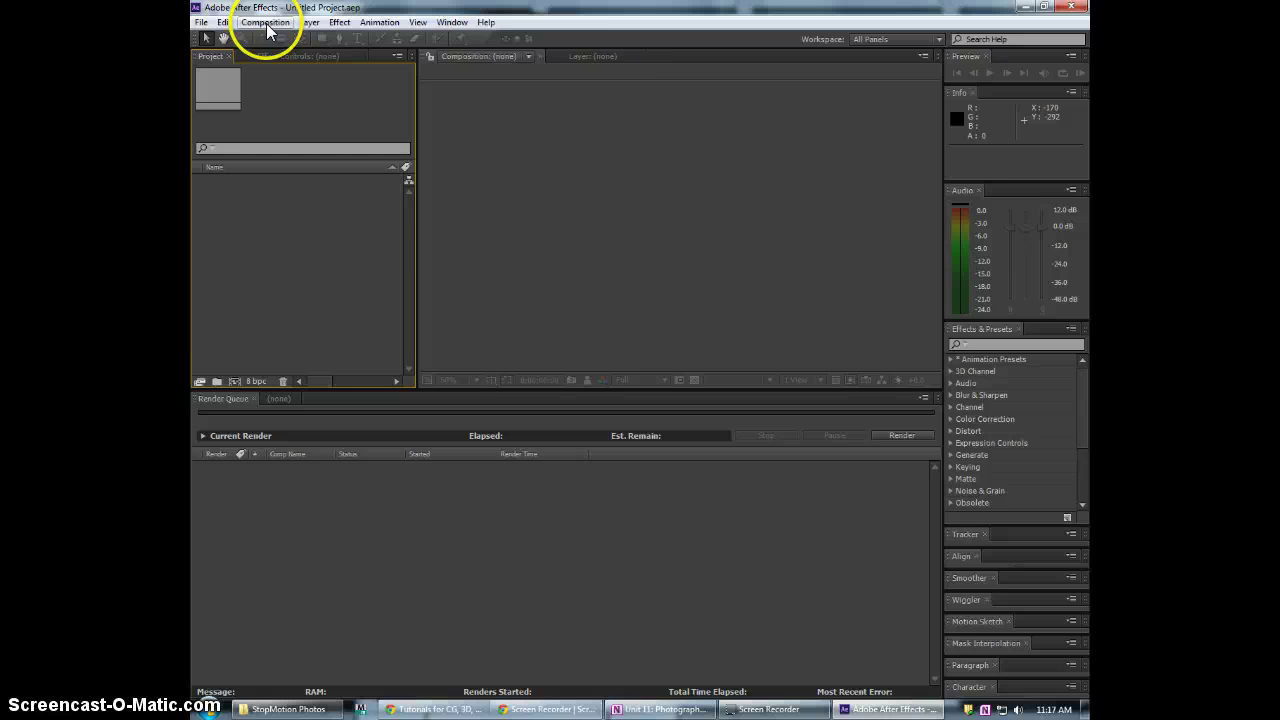
drag(290, 7, 661, 68)
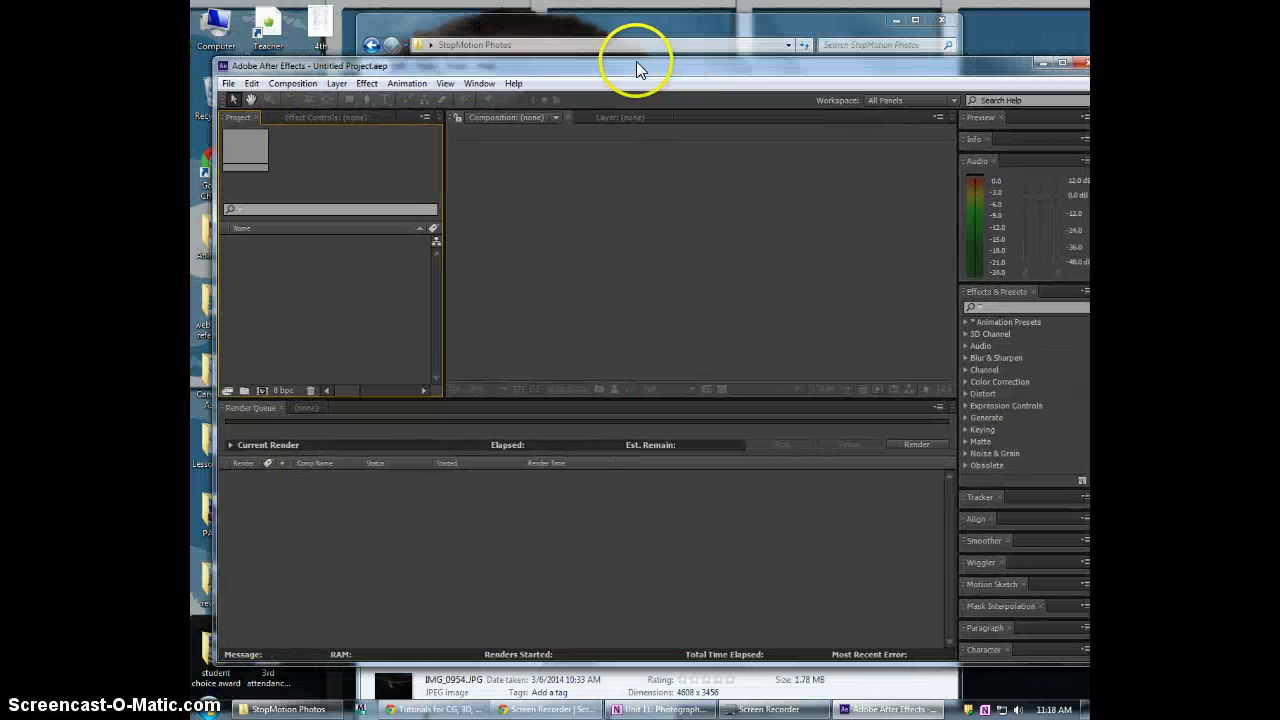
Start a new composition and choose the HDV 1080 29.97 preset for it
click(293, 83)
click(330, 102)
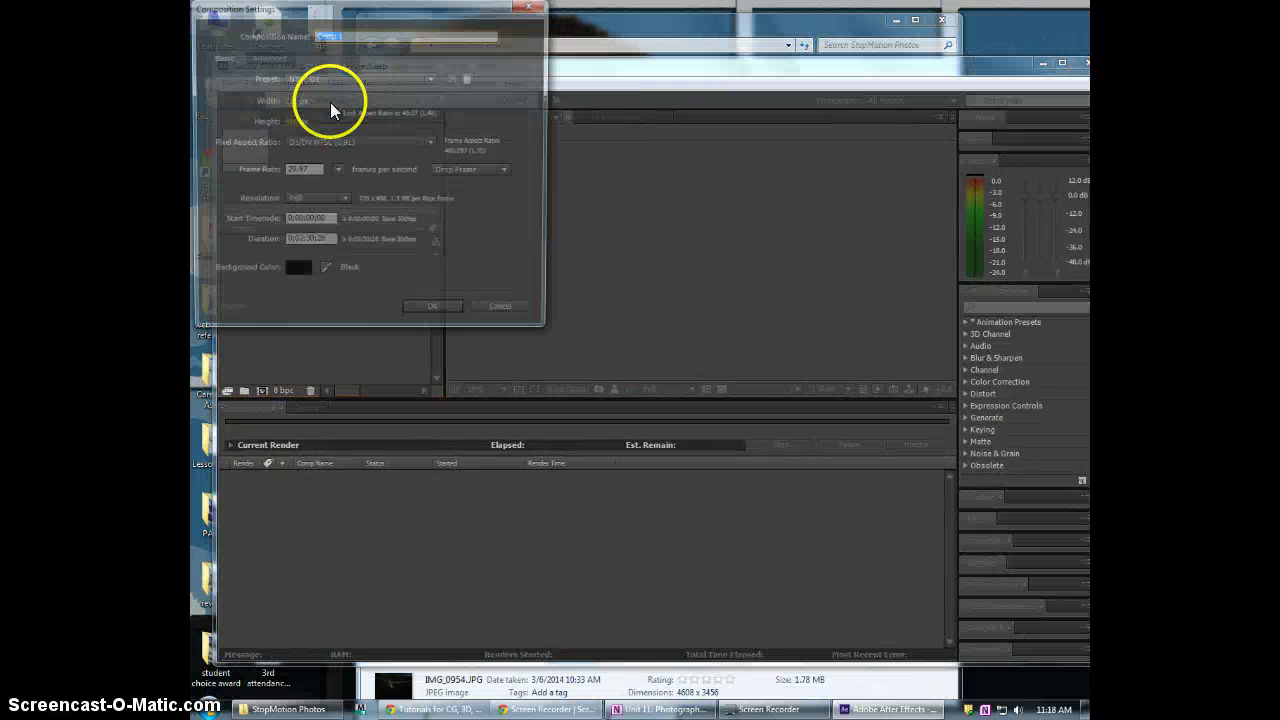
click(363, 144)
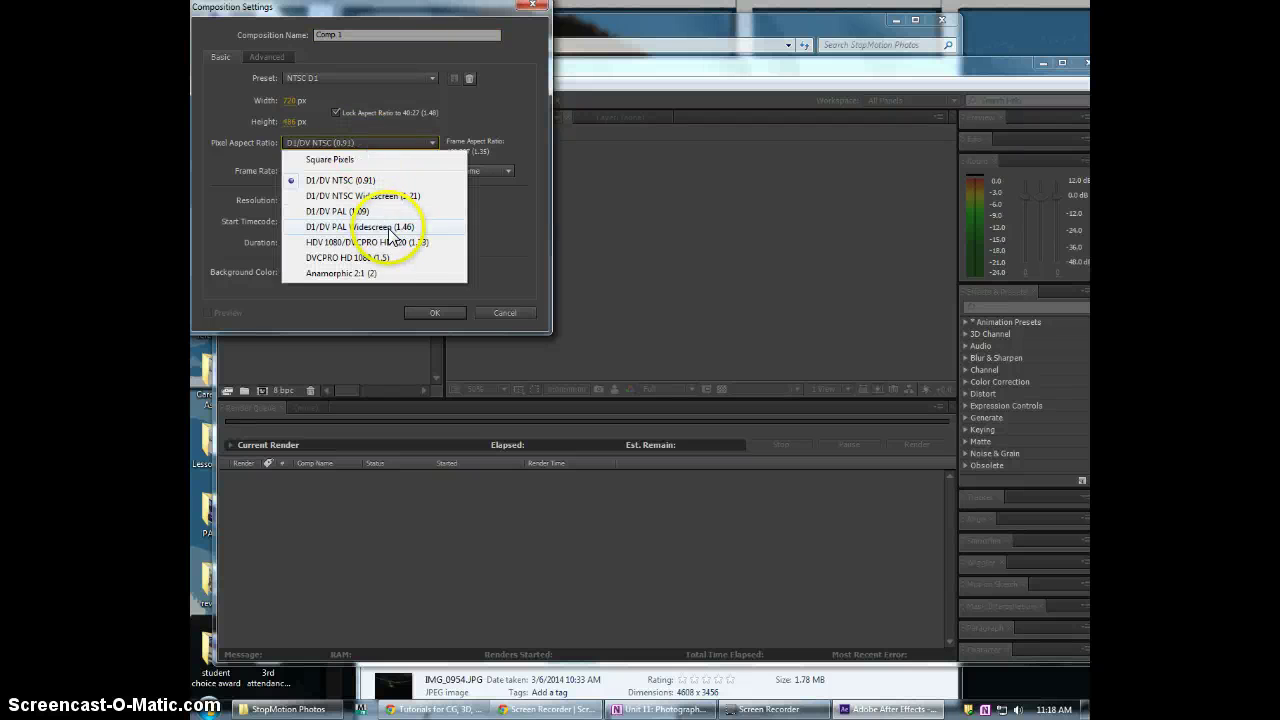
click(509, 258)
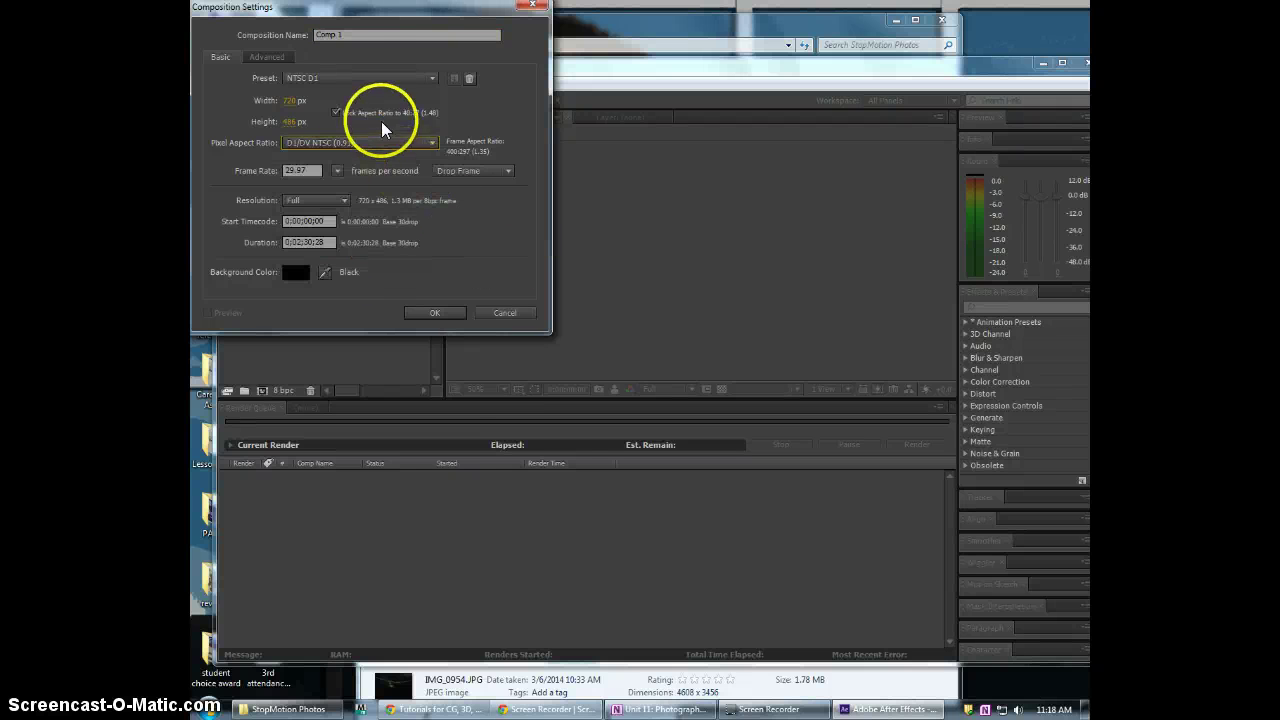
click(368, 79)
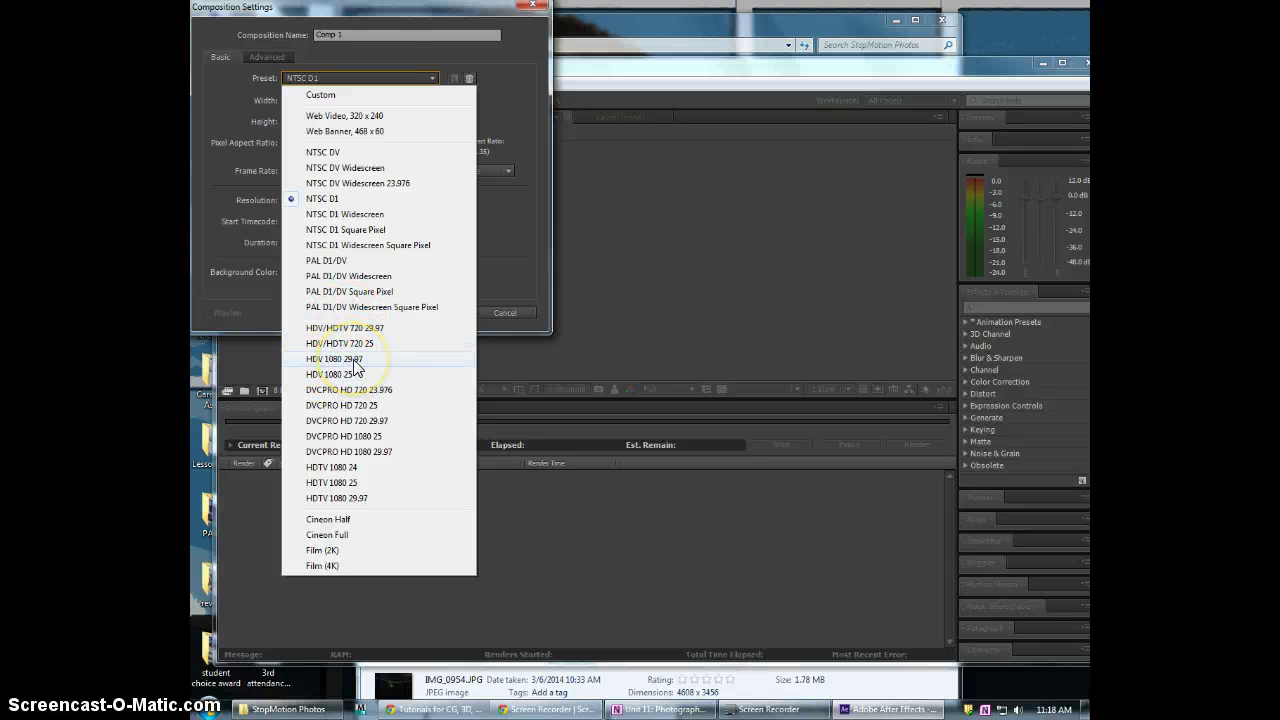
click(337, 359)
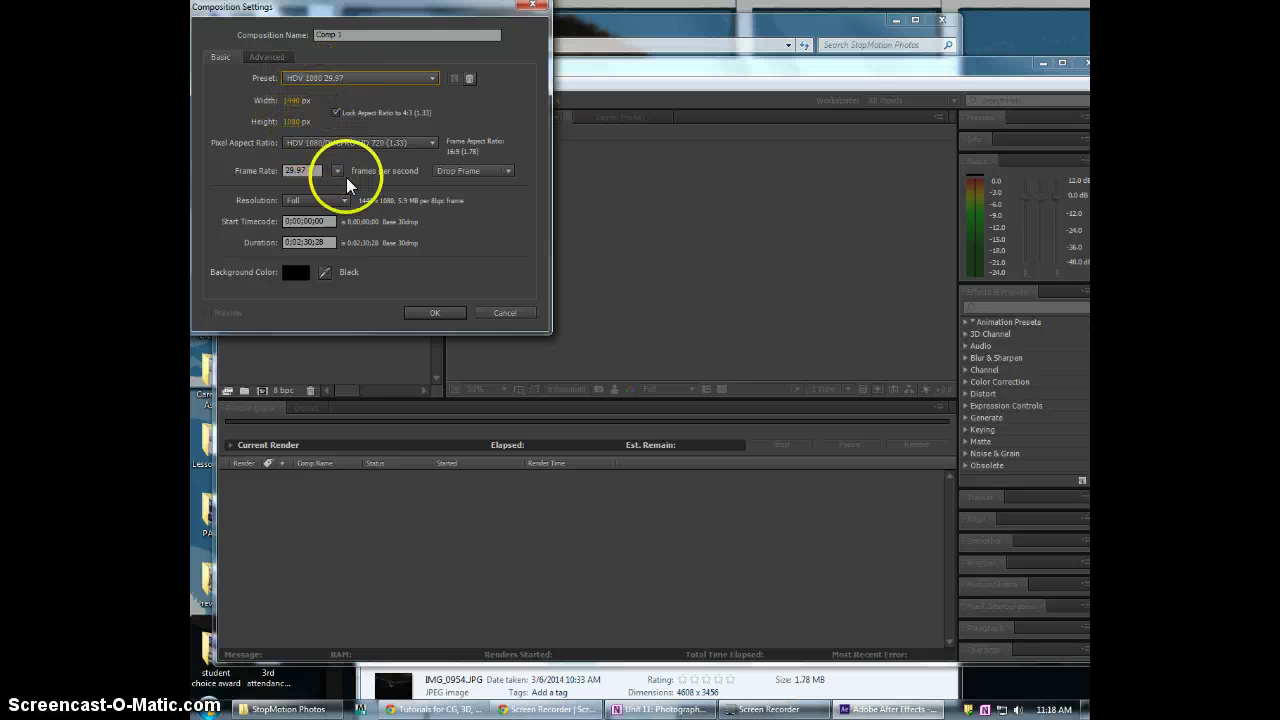
Set the composition's duration to 0;00;30;28 and create it
click(302, 243)
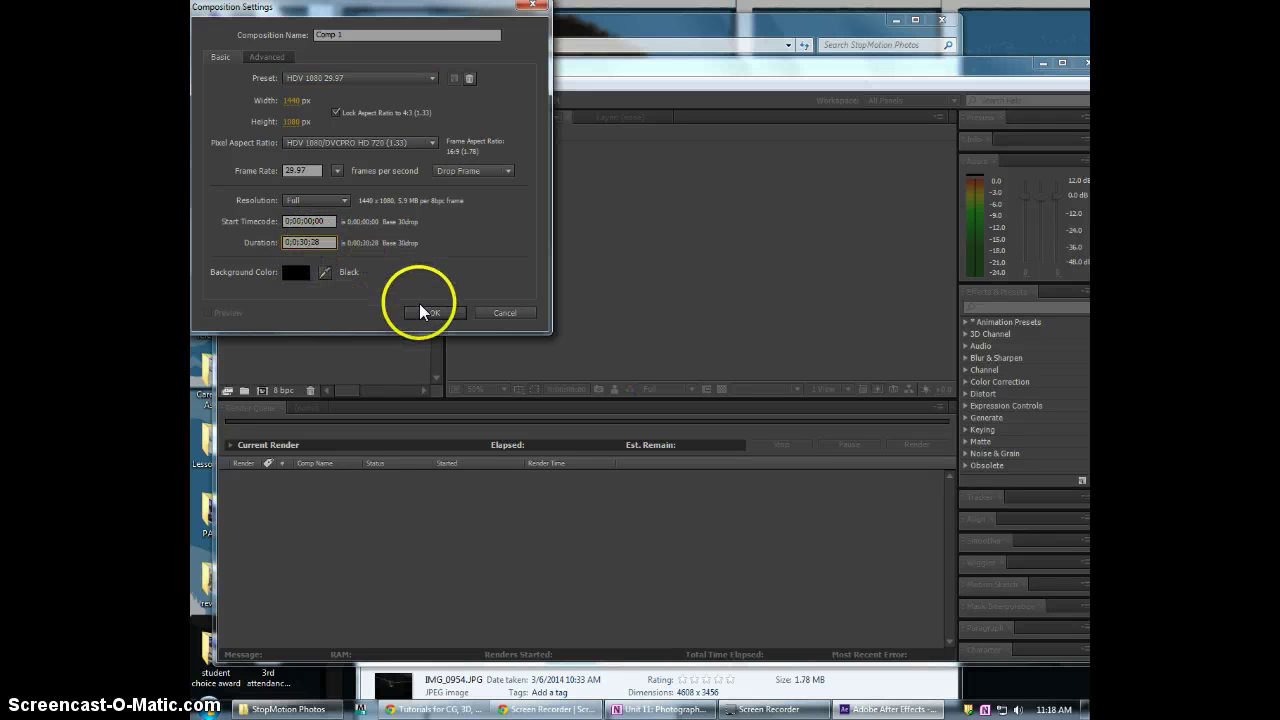
click(317, 244)
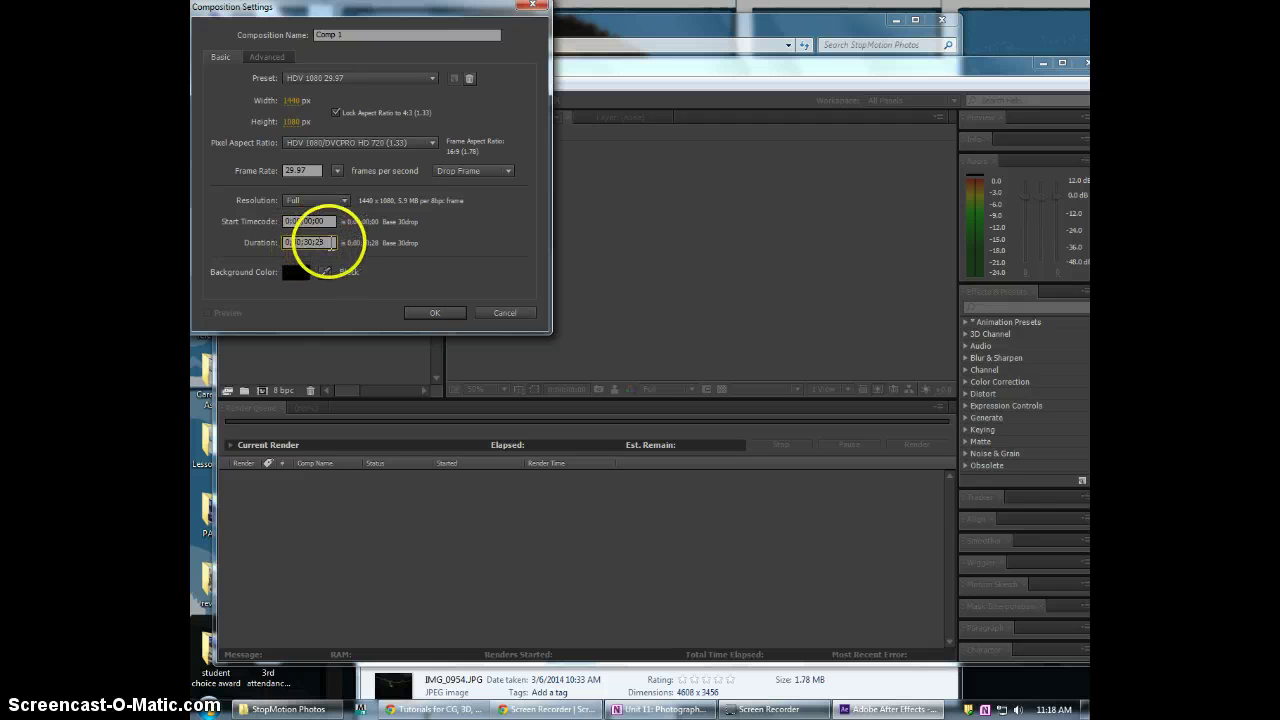
click(427, 312)
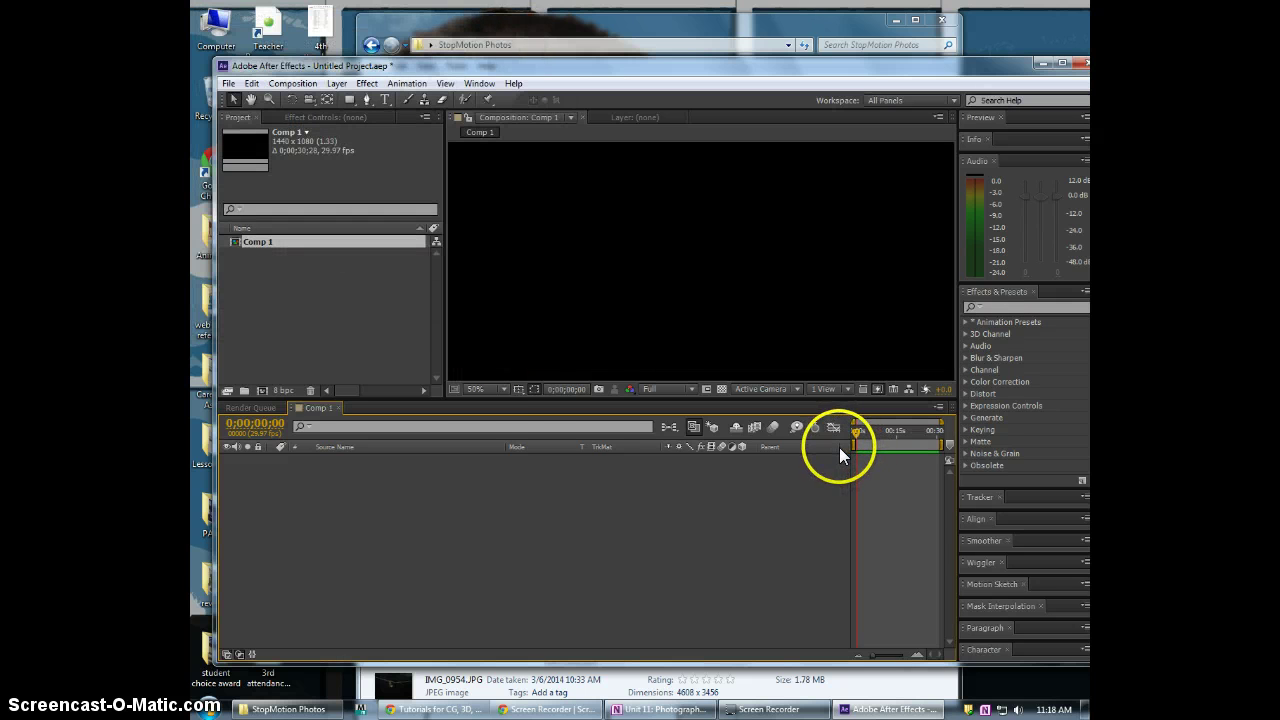
Widen the timeline's time graph area, and reposition the window to bring the StopMotion Photos folder forward
drag(504, 445, 372, 447)
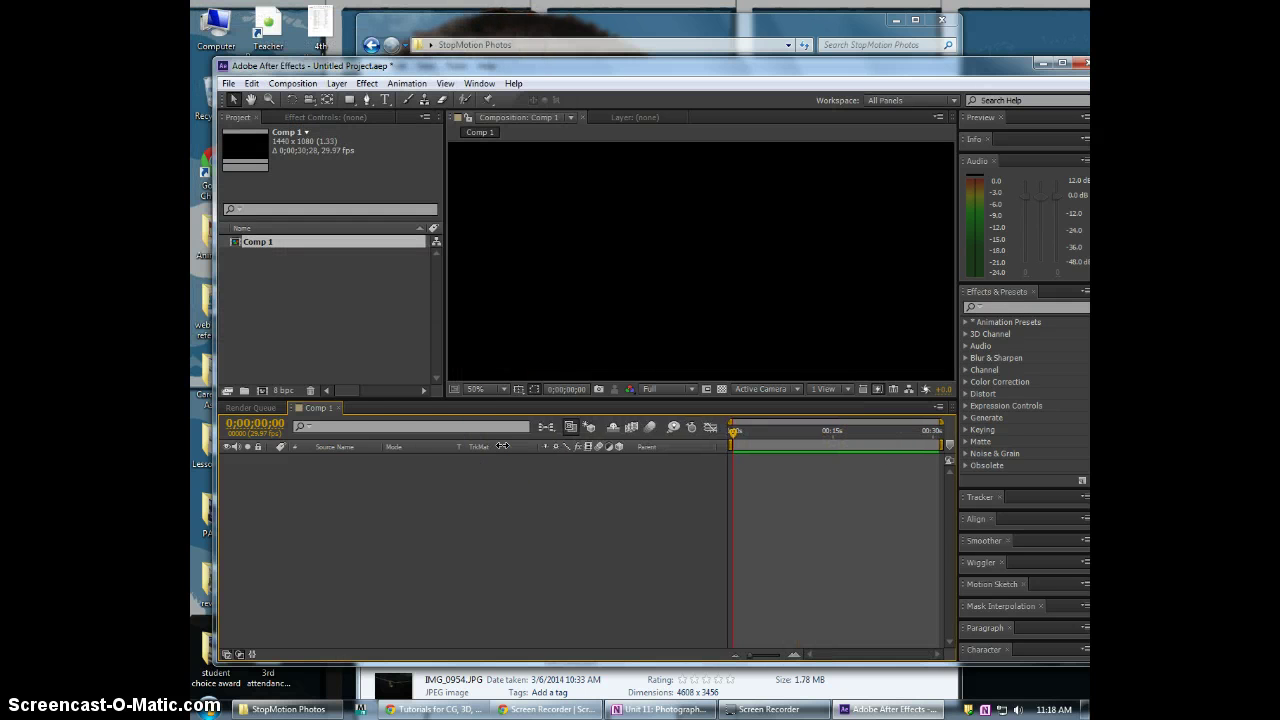
drag(711, 67, 688, 82)
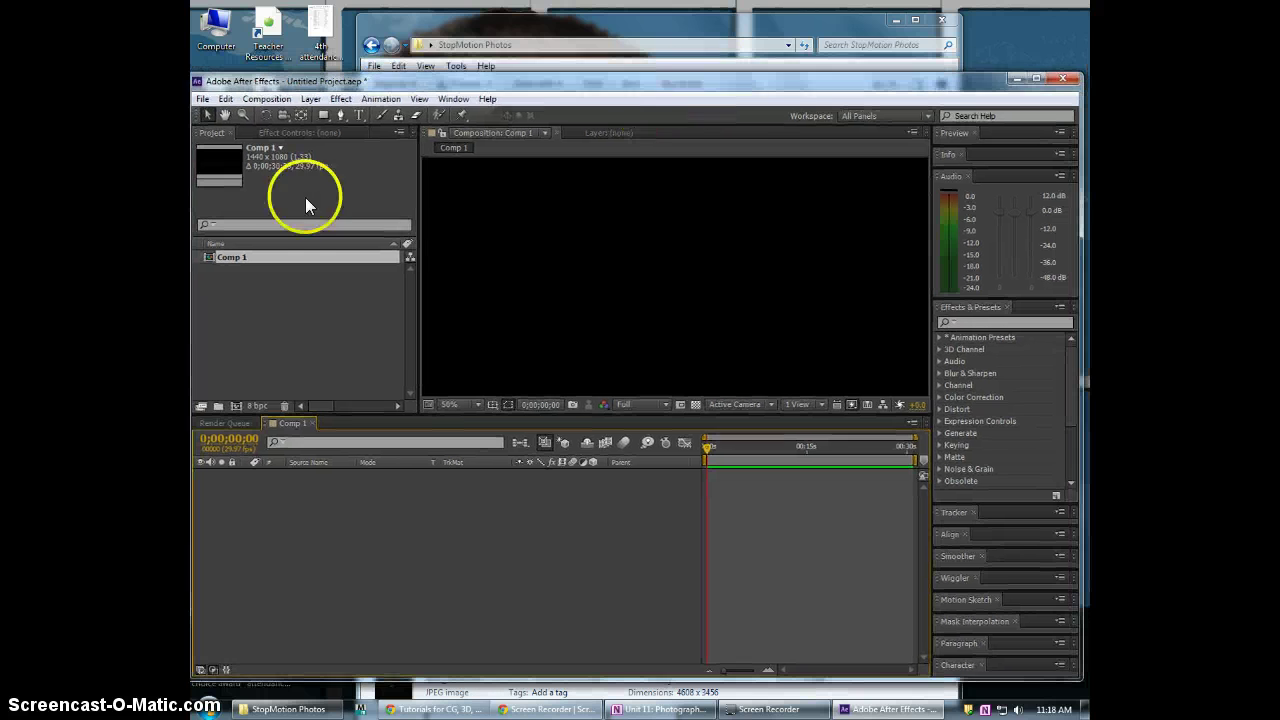
click(701, 56)
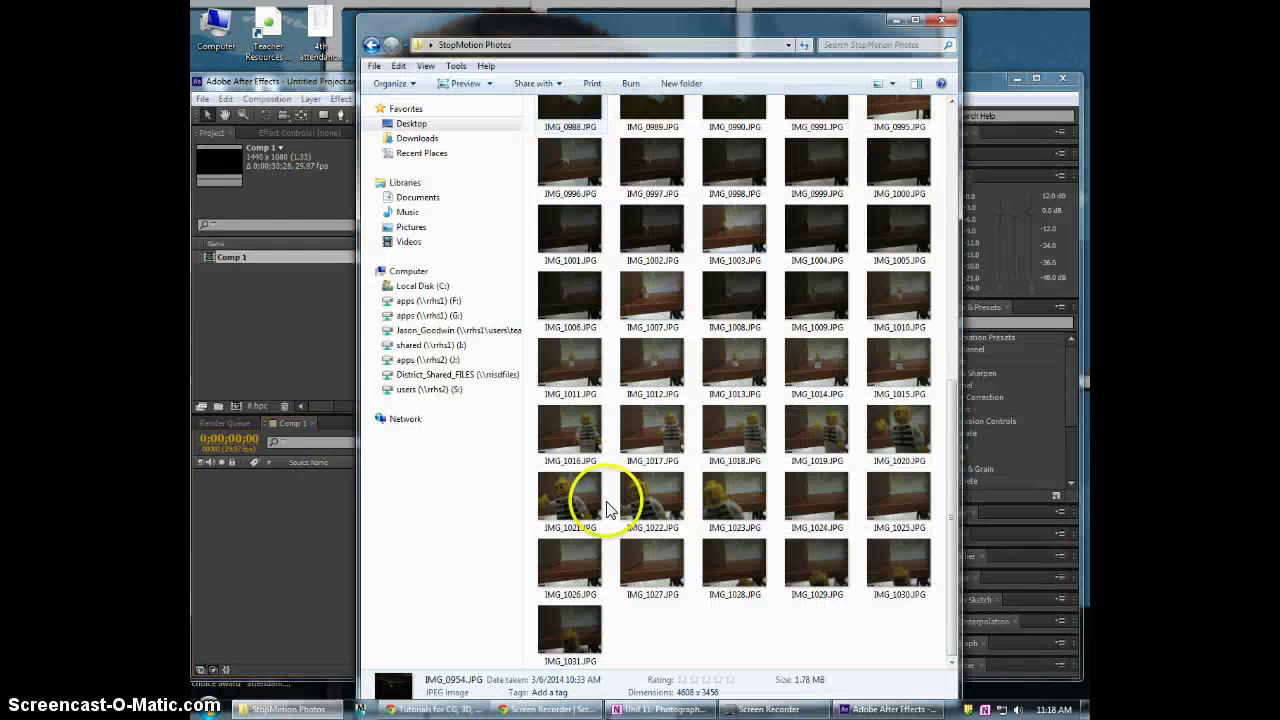
Select every photo in the StopMotion Photos folder and import them all into the After Effects project
click(686, 580)
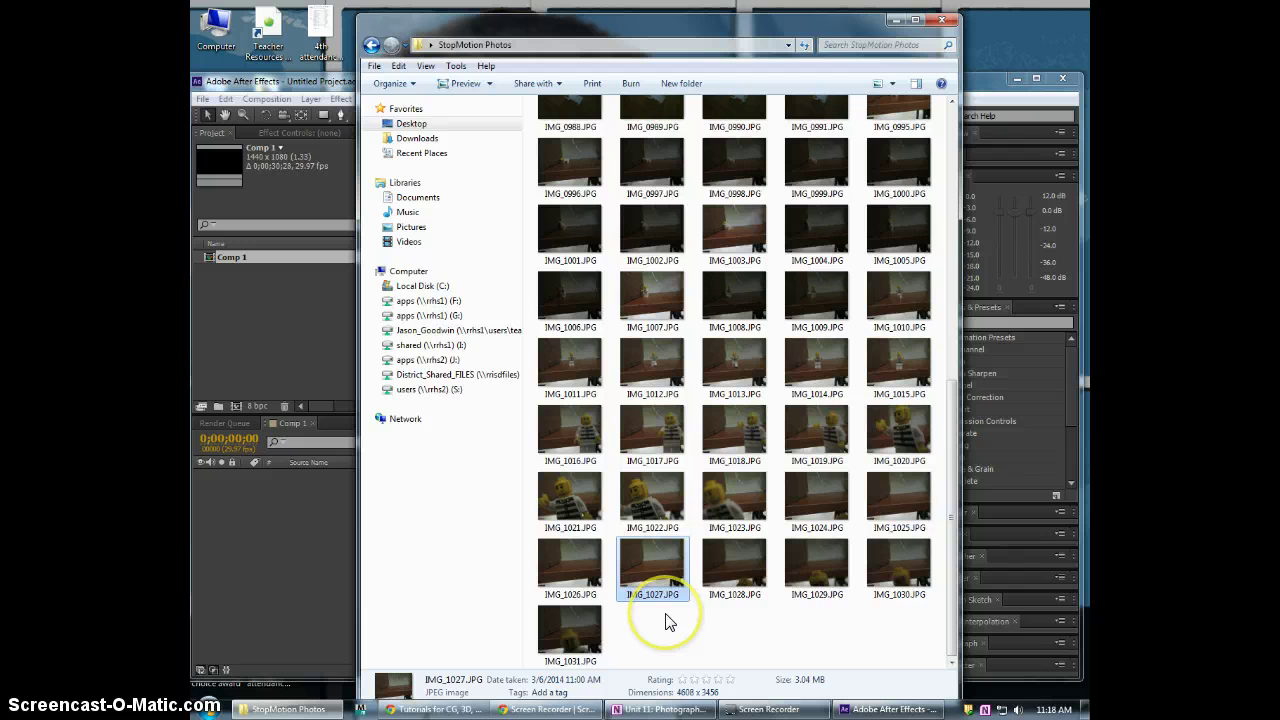
key(ctrl+a)
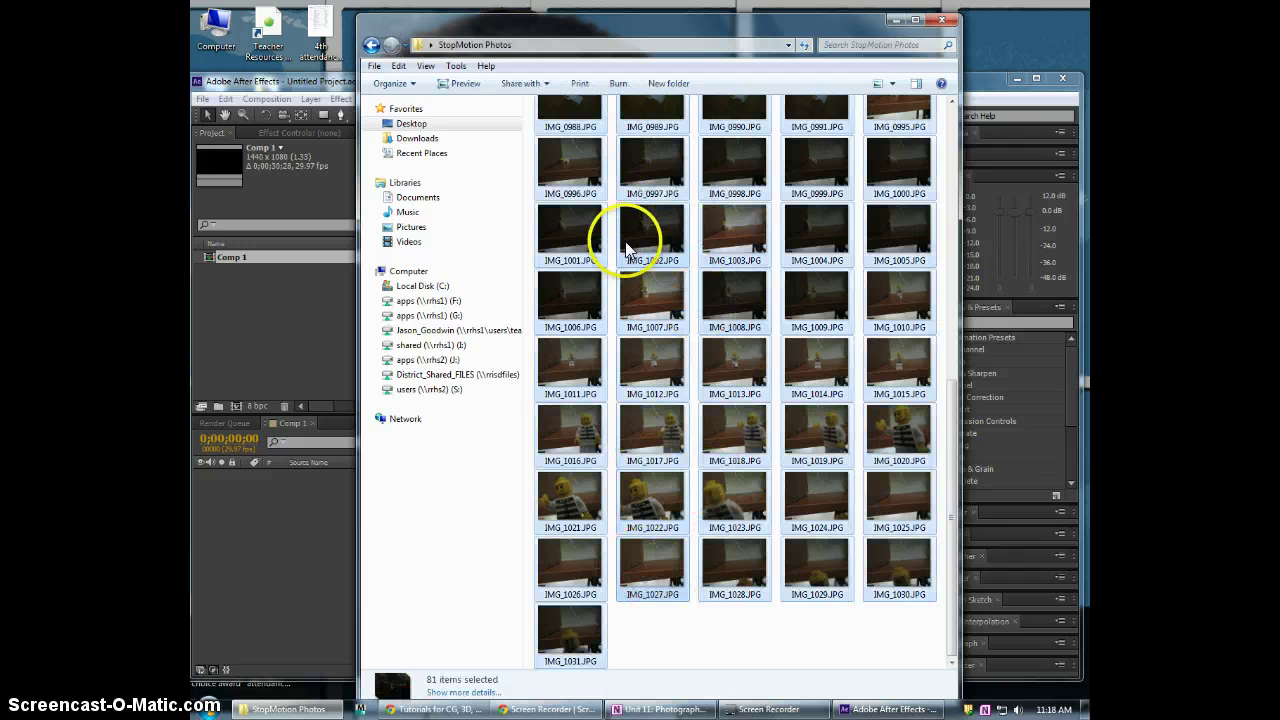
scroll(644, 280, up, 5)
drag(571, 128, 229, 330)
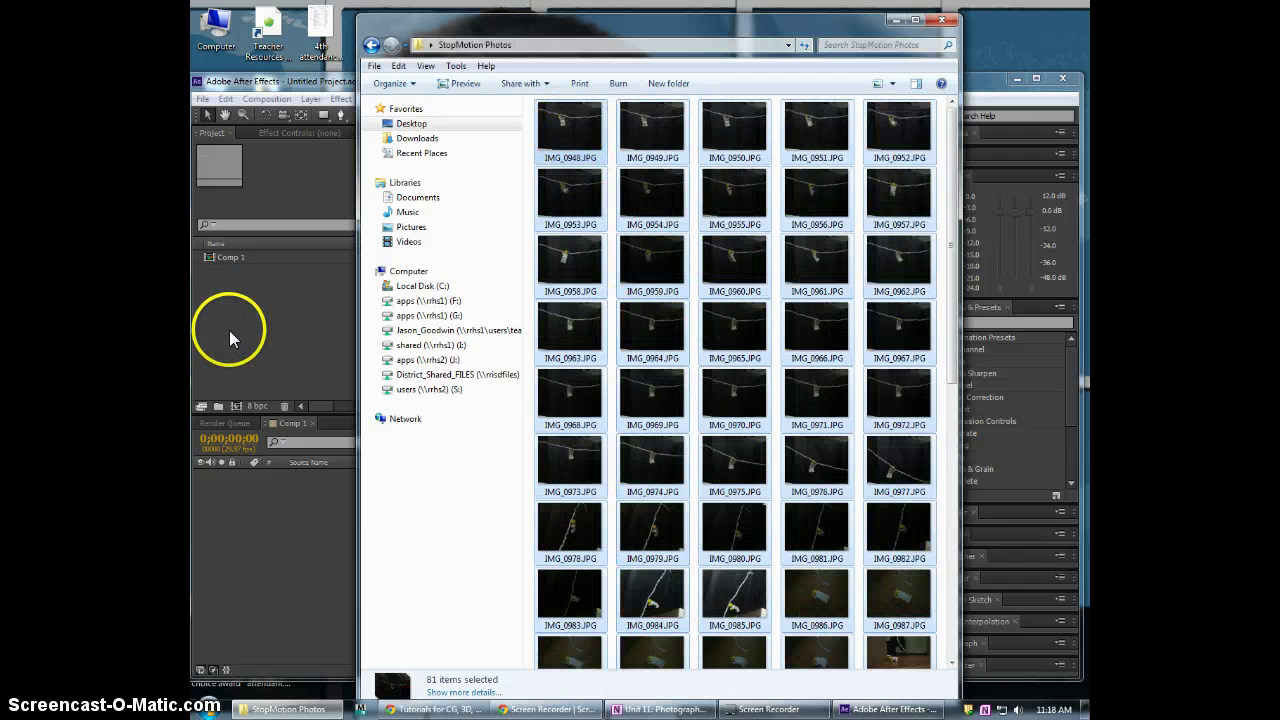
Close the photo folder and add all the imported photos to the Comp 1 timeline as layers
click(936, 20)
drag(240, 265, 284, 519)
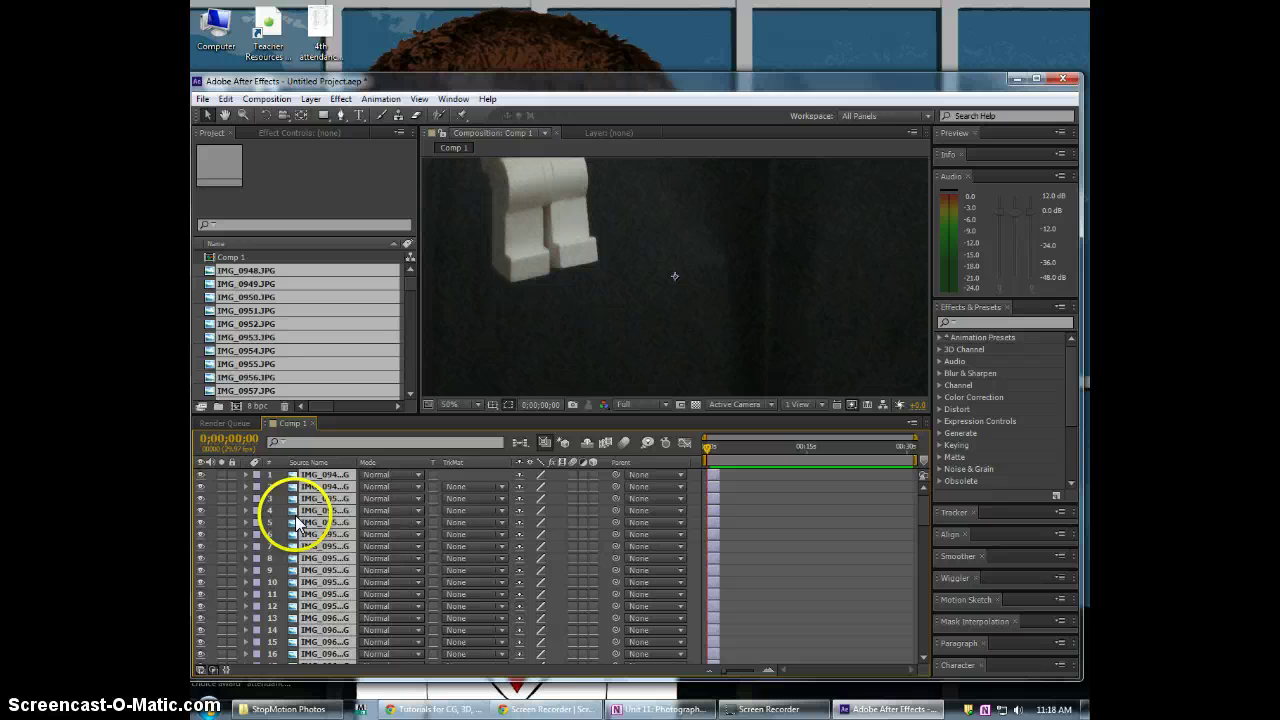
Maximize the After Effects window and zoom the composition view out to 6.25% to show the photo layers' full bounds
double_click(809, 80)
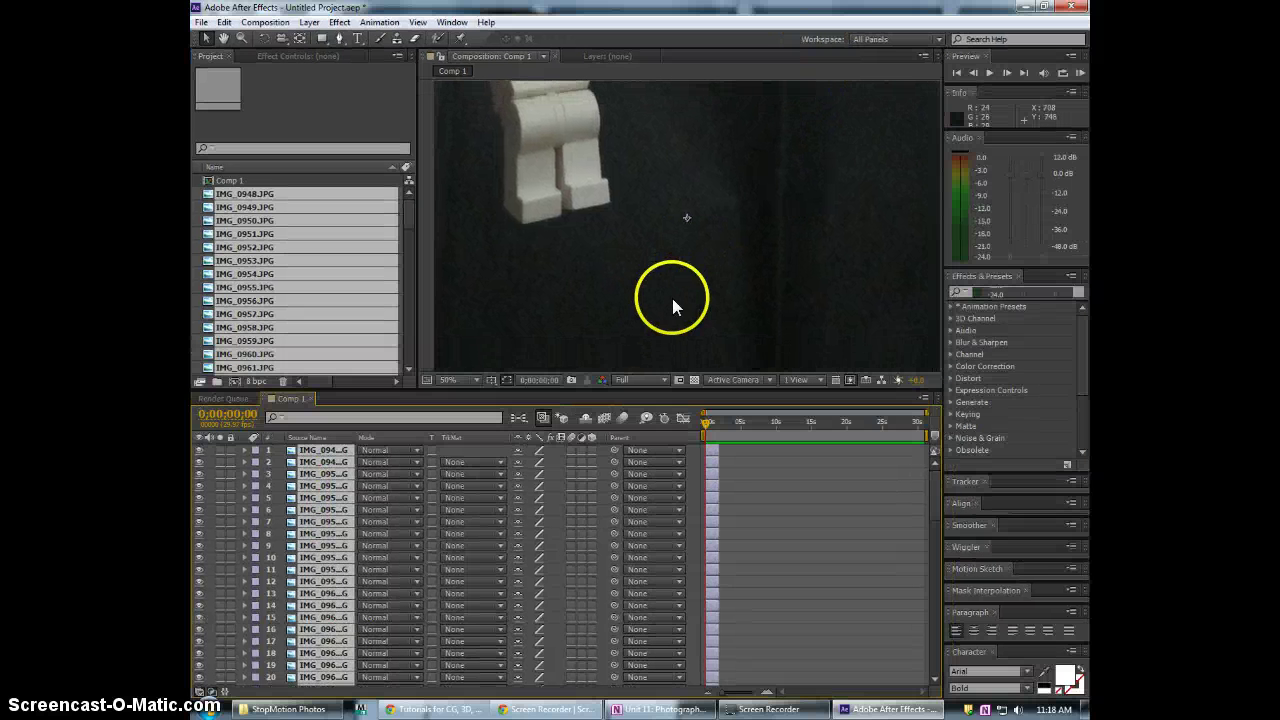
scroll(678, 290, down, 4)
scroll(681, 284, down, 1)
scroll(700, 278, up, 1)
scroll(720, 265, down, 1)
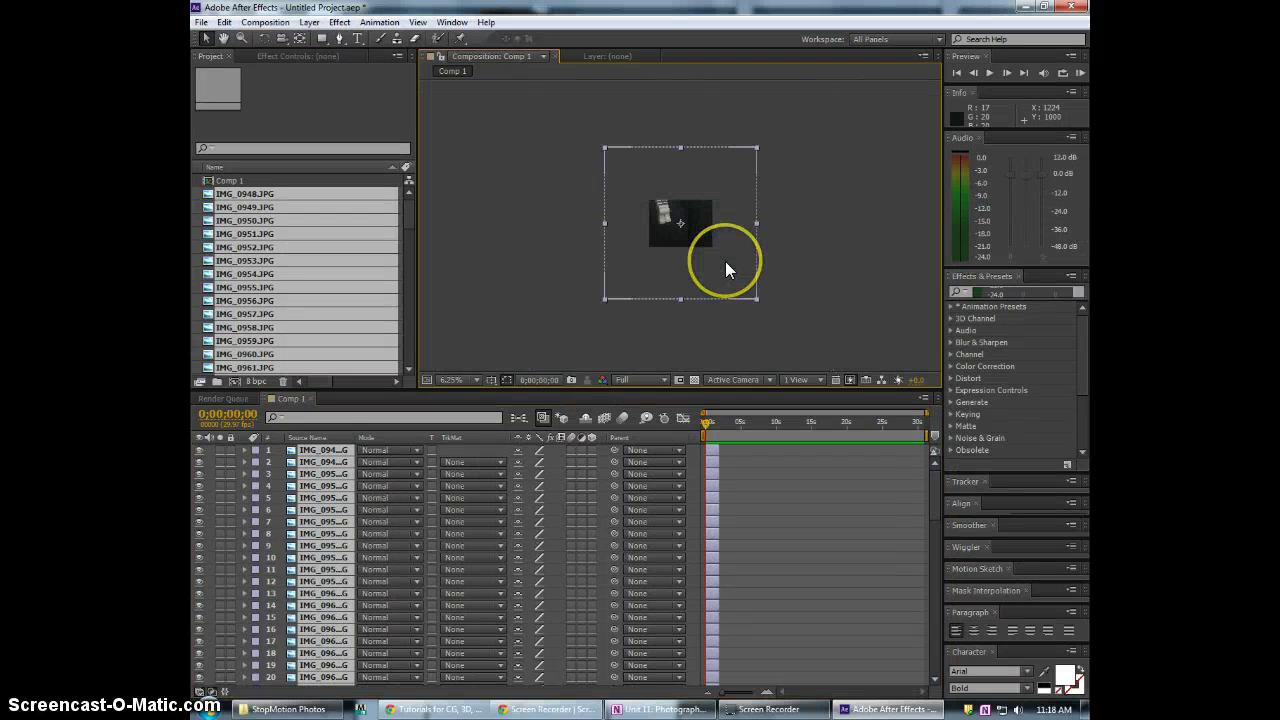
scroll(725, 261, right, 1)
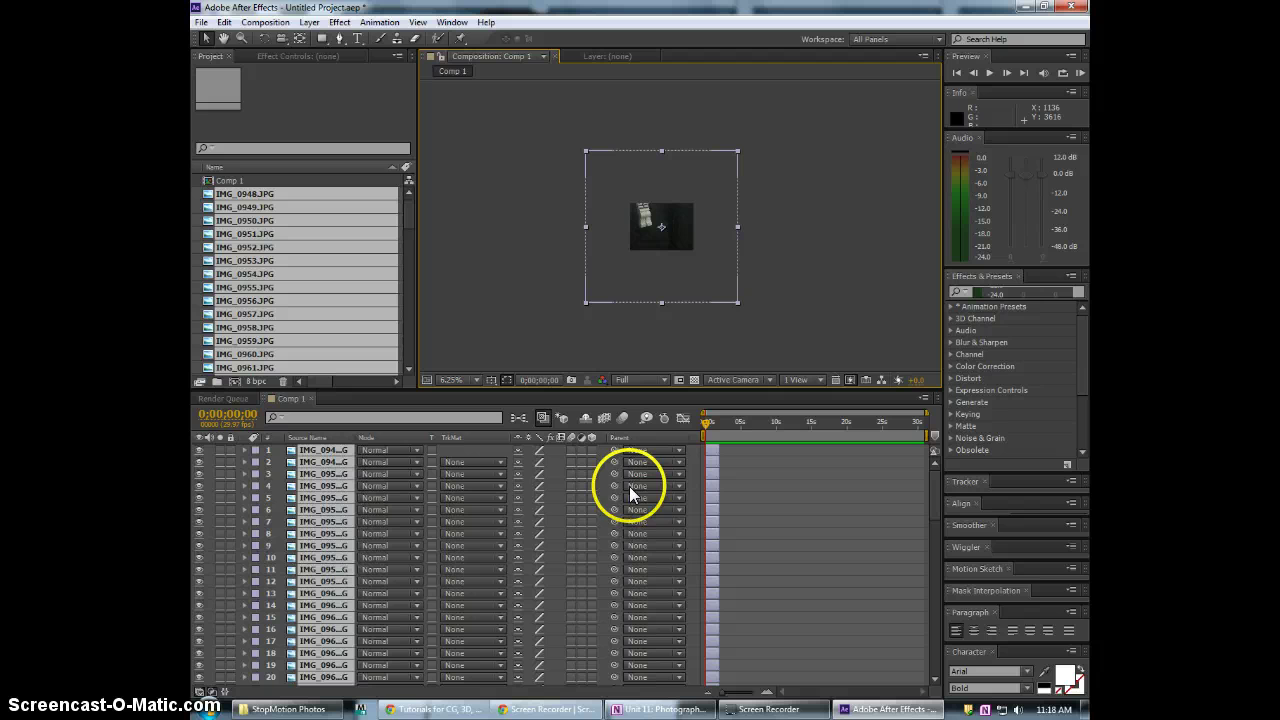
click(306, 458)
click(571, 380)
click(504, 380)
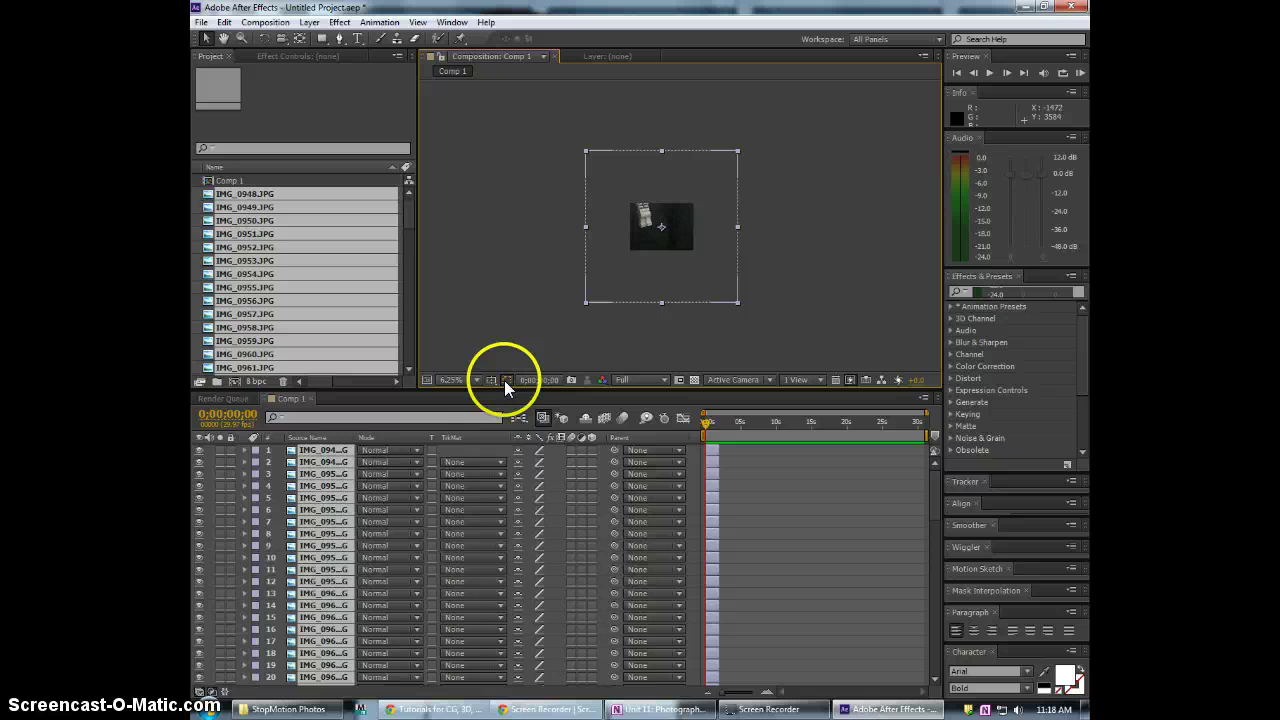
click(352, 460)
click(771, 508)
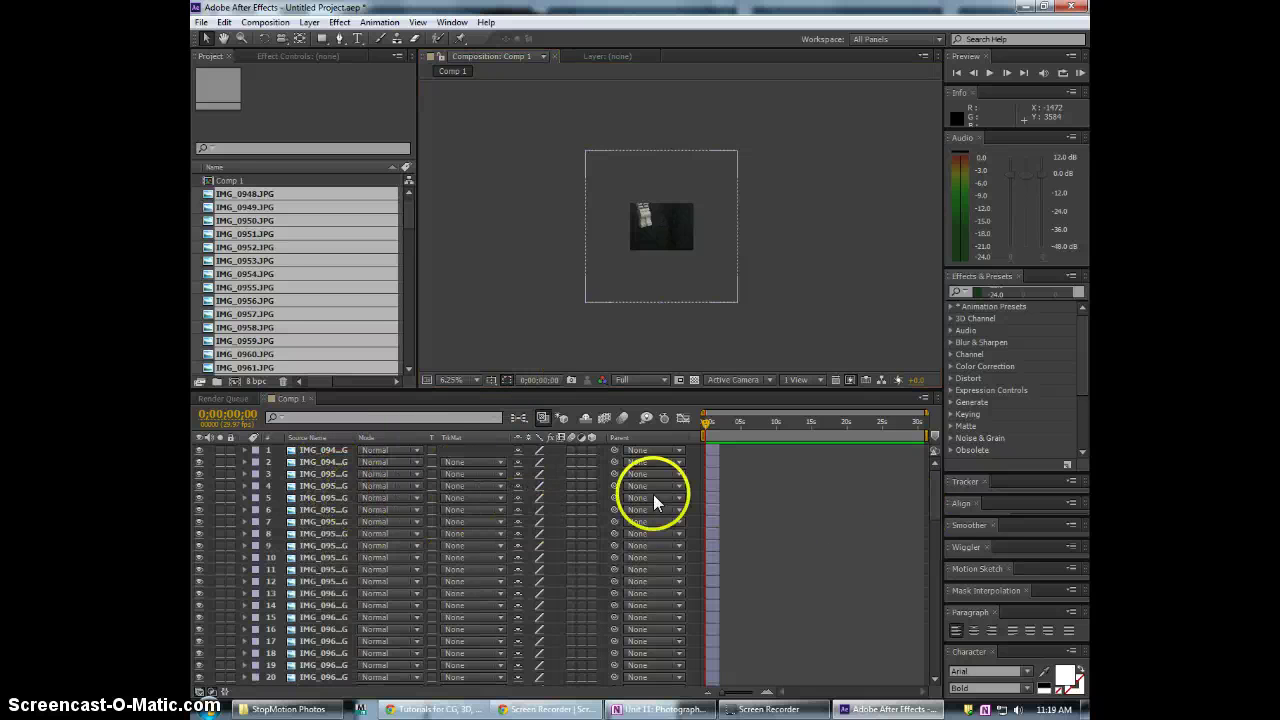
Try to resize all the photo layers together by a corner handle in the composition view, and undo it
click(325, 450)
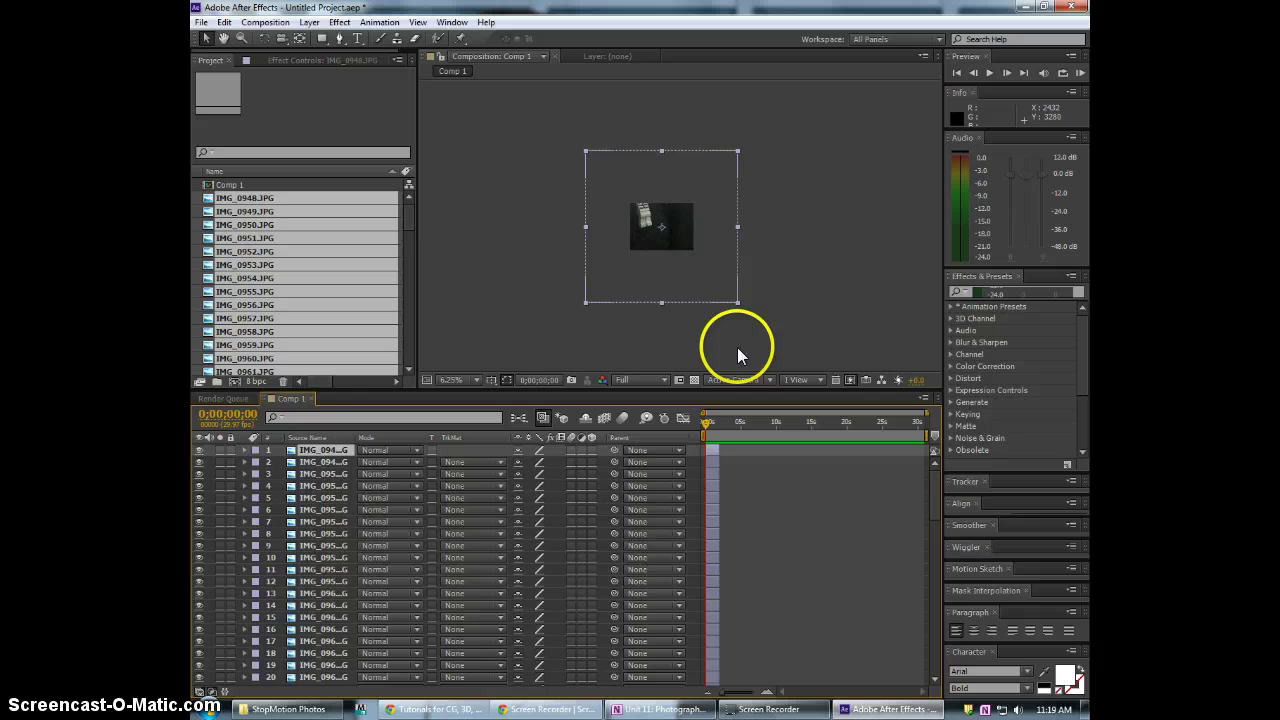
key(ctrl+a)
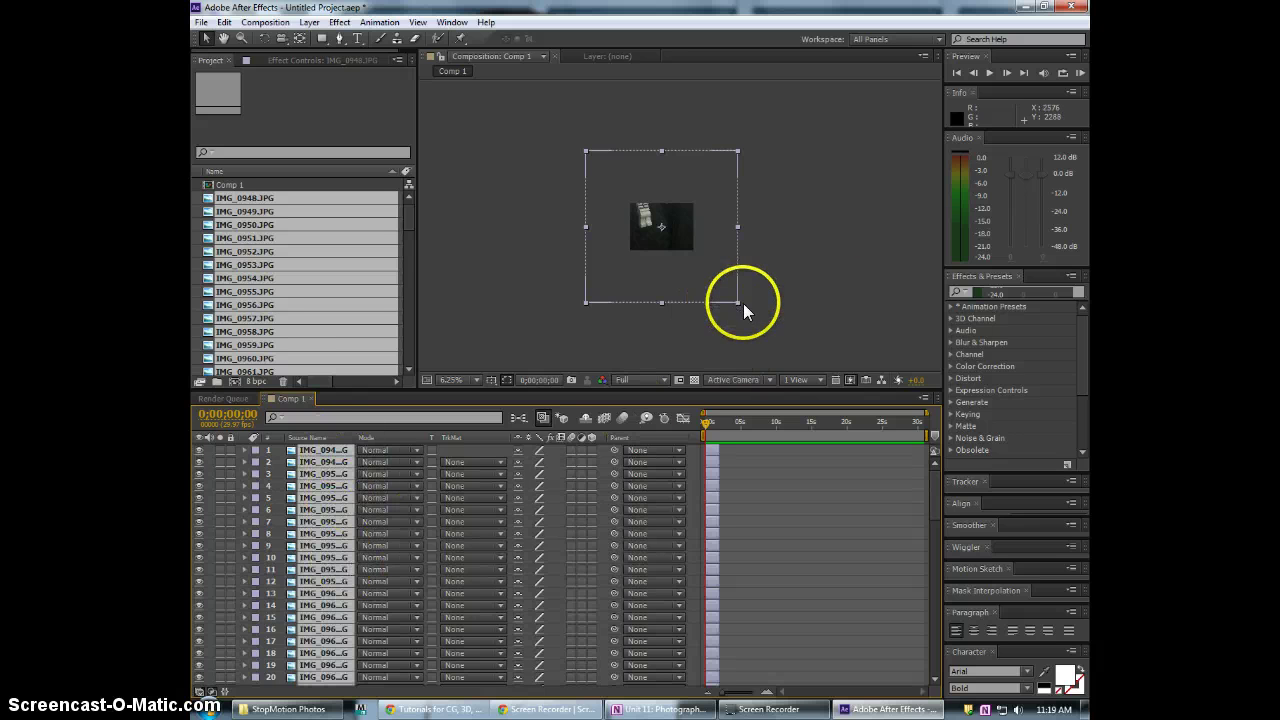
mouse_move(736, 301)
mouse_down()
mouse_move(743, 314)
mouse_move(751, 246)
mouse_move(749, 298)
mouse_move(747, 280)
mouse_up()
key(ctrl+z)
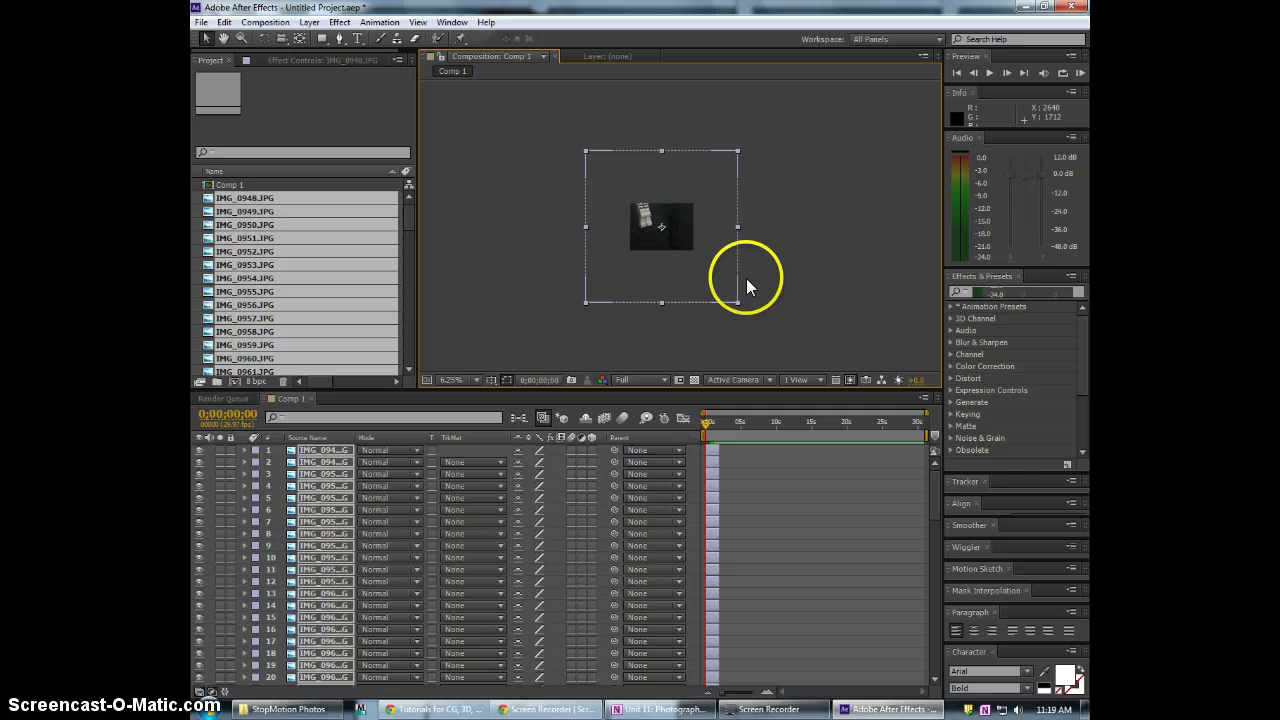
Reveal the Scale property of all photo layers and set it to 38% so the photos fit the composition frame
key(ctrl+a)
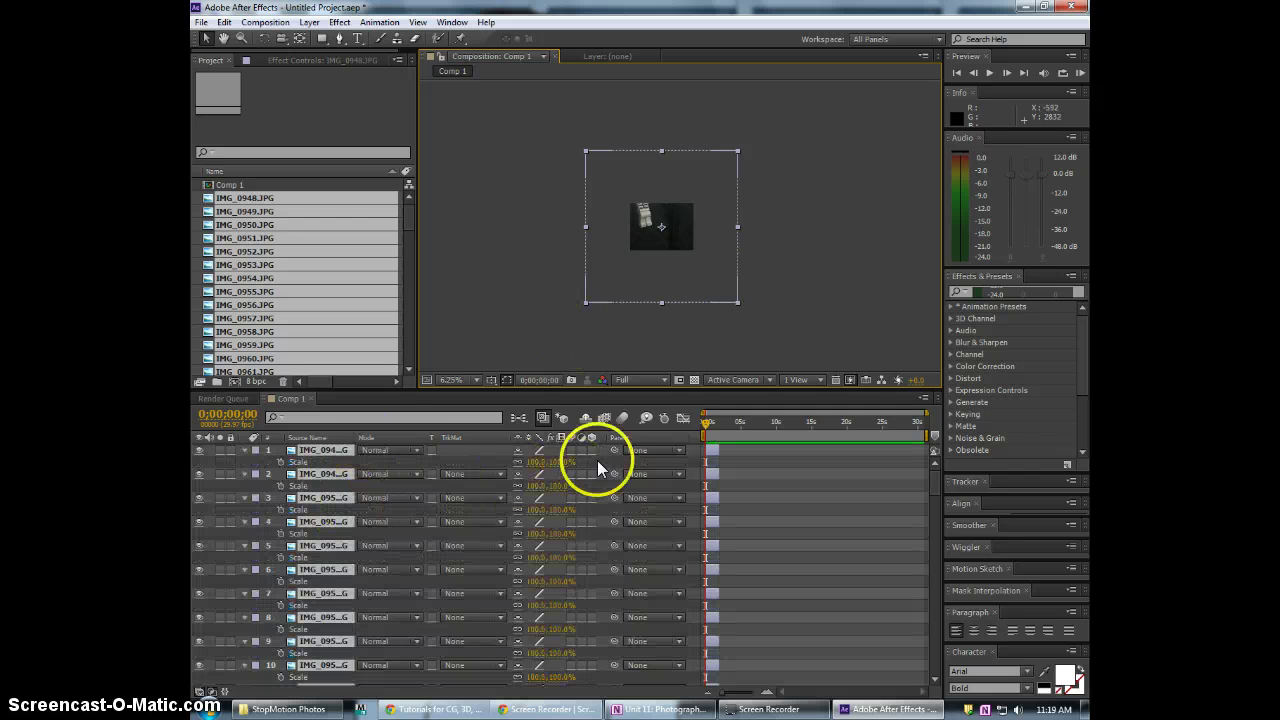
key(s)
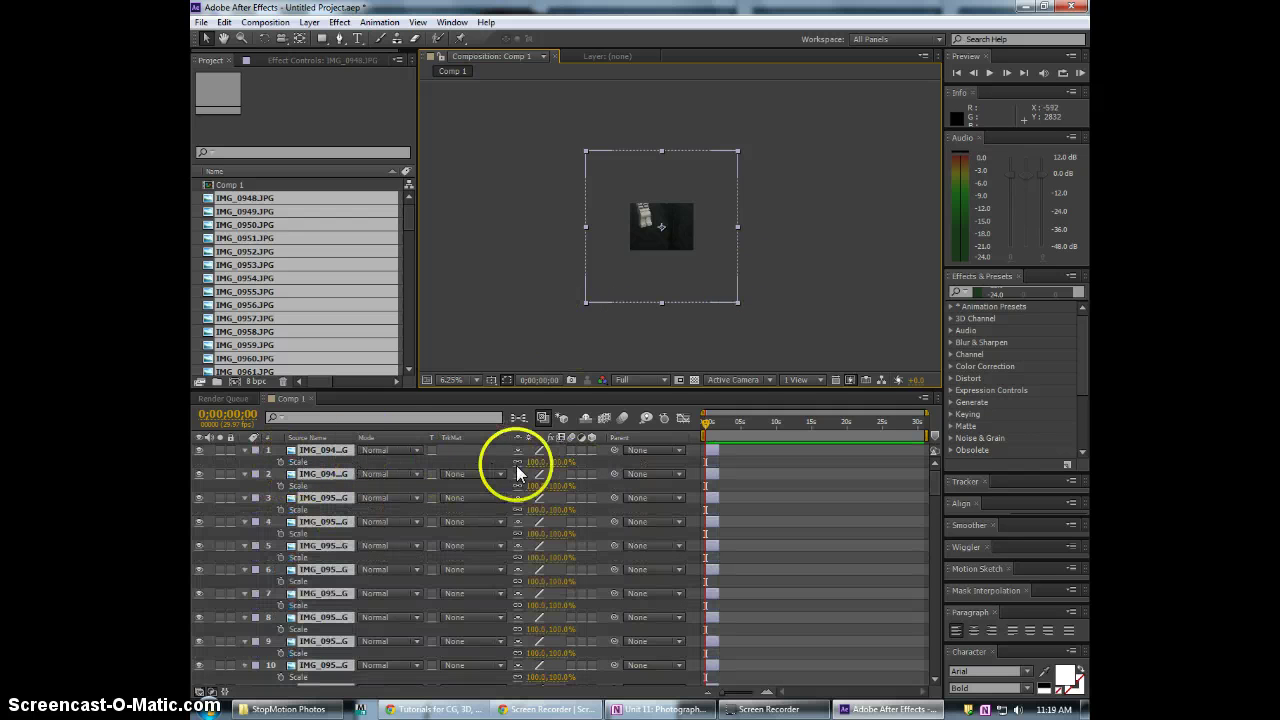
drag(529, 463, 535, 473)
scroll(692, 306, up, 1)
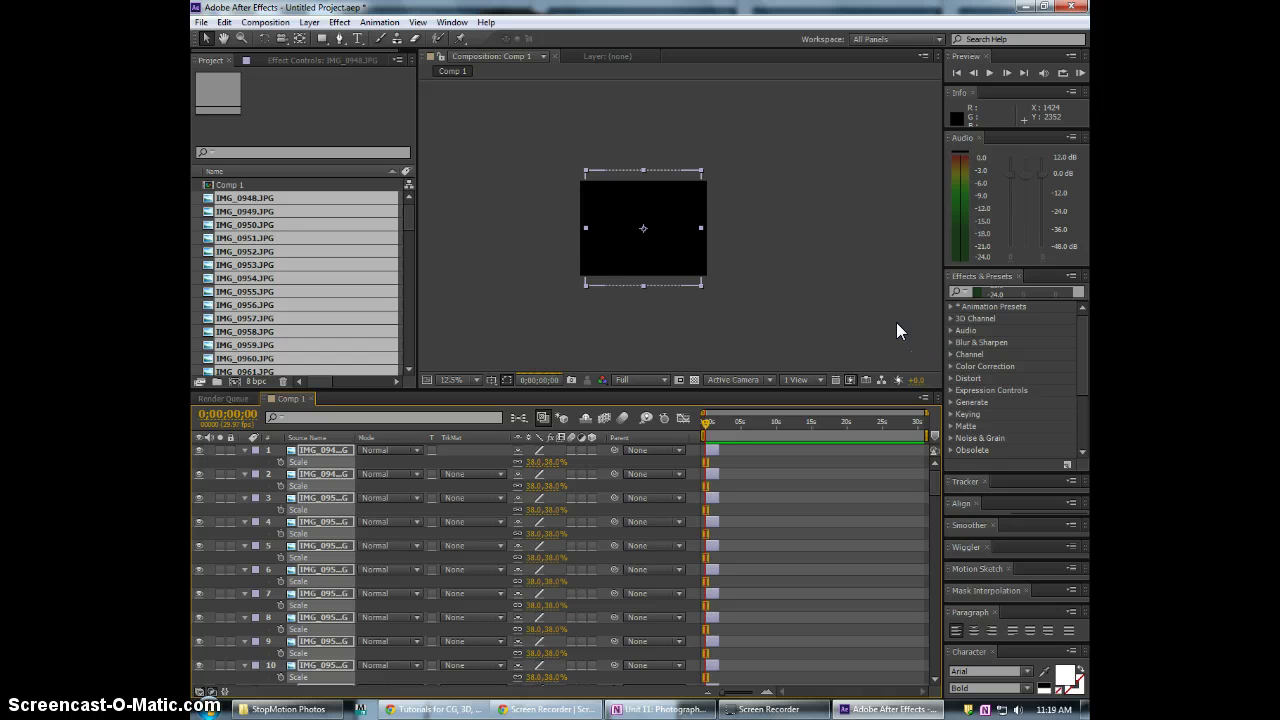
scroll(697, 263, up, 1)
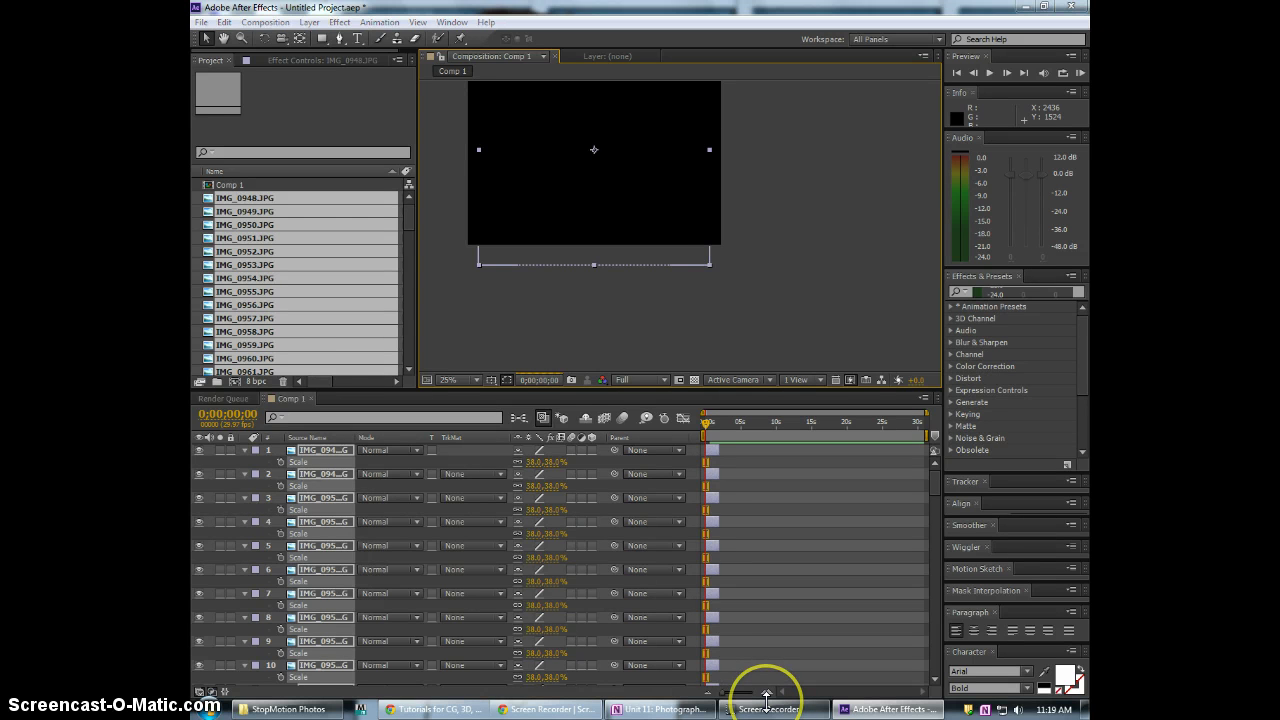
click(610, 445)
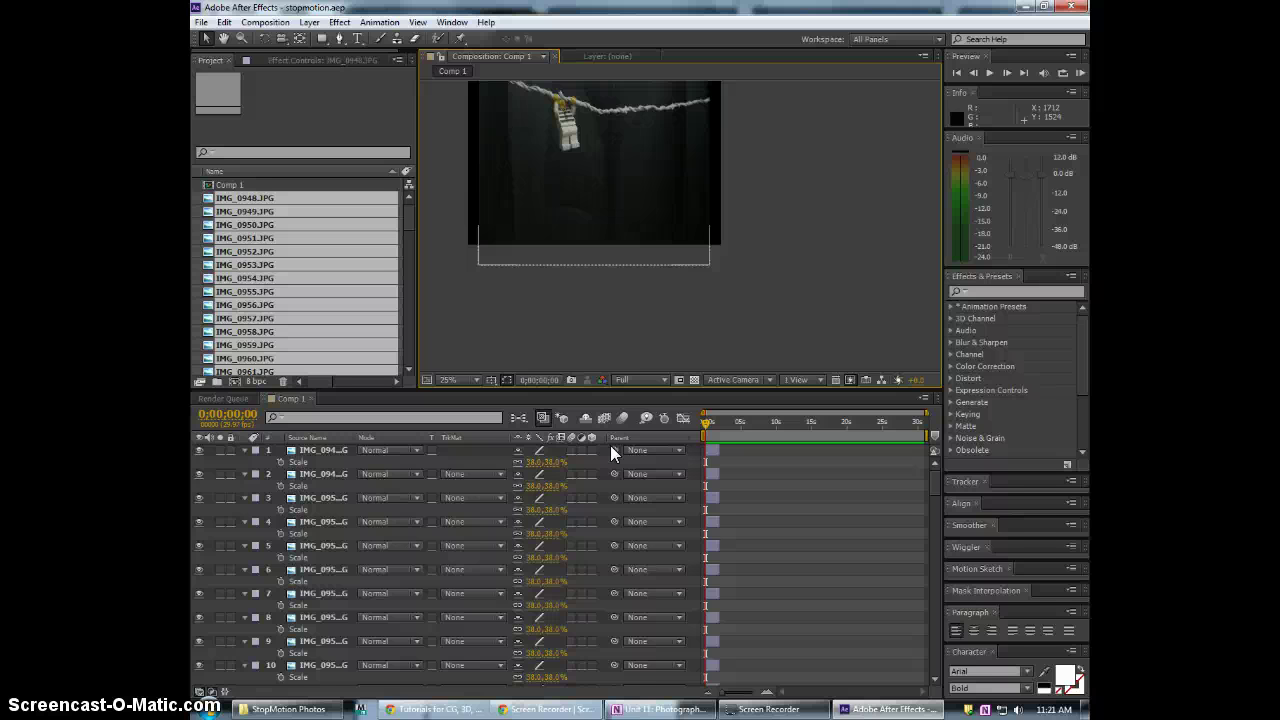
click(201, 22)
click(434, 9)
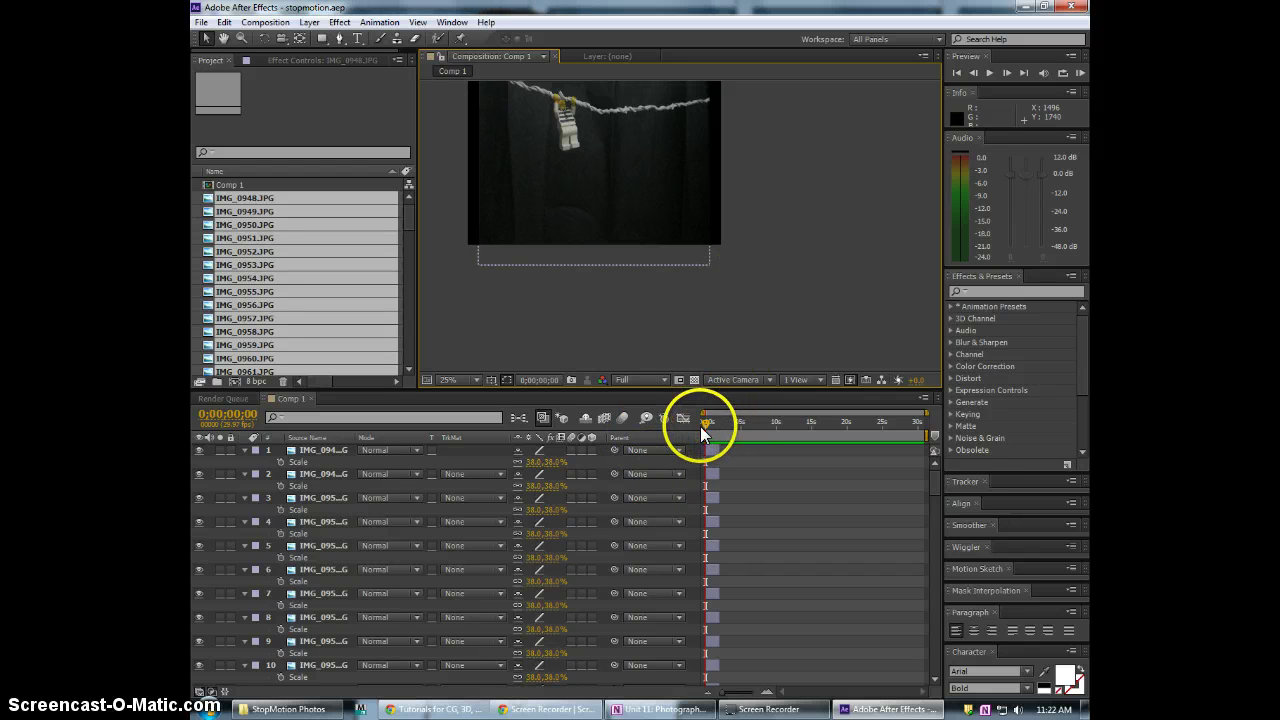
Move the playhead to 0;00;00;06 and centre the composition frame in the composition view
drag(705, 426, 706, 429)
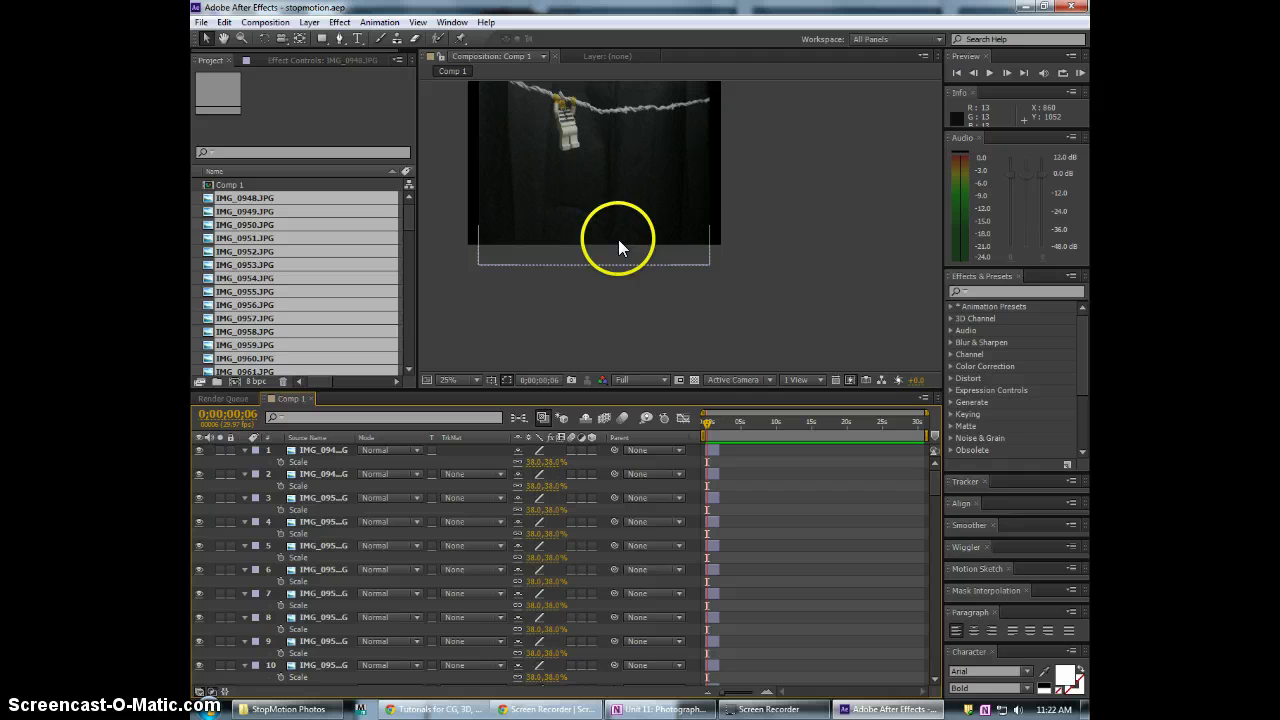
mouse_move(618, 239)
mouse_down()
mouse_move(638, 245)
mouse_move(650, 312)
mouse_move(670, 318)
mouse_move(659, 317)
mouse_up()
scroll(659, 317, up, 1)
scroll(665, 256, down, 2)
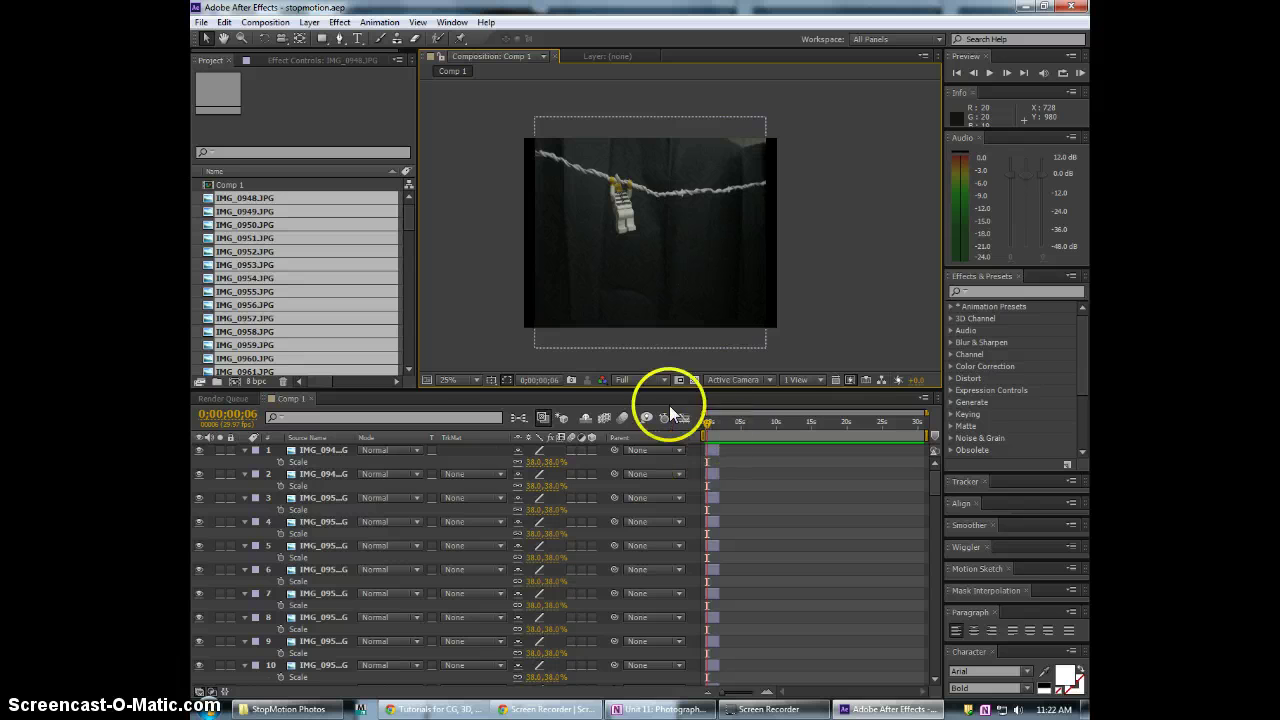
Select all the photo layers and extend their durations together to the end of the Comp 1 timeline
click(713, 456)
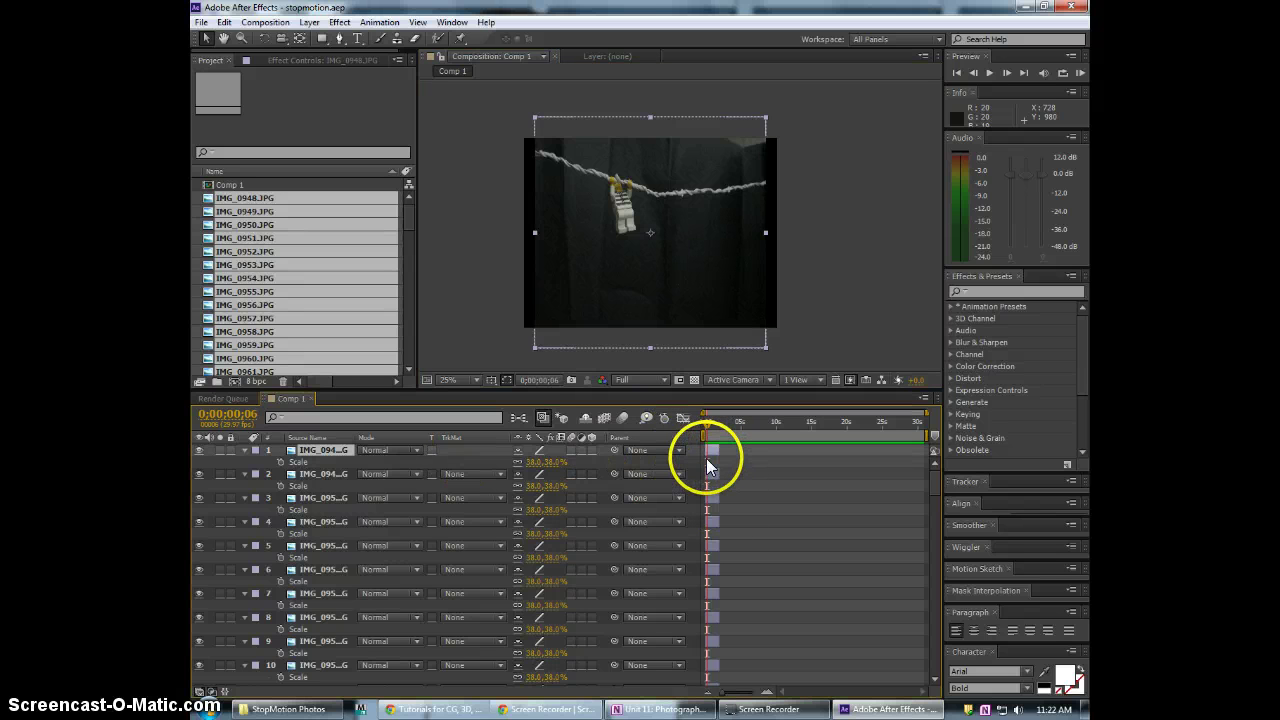
key(ctrl+a)
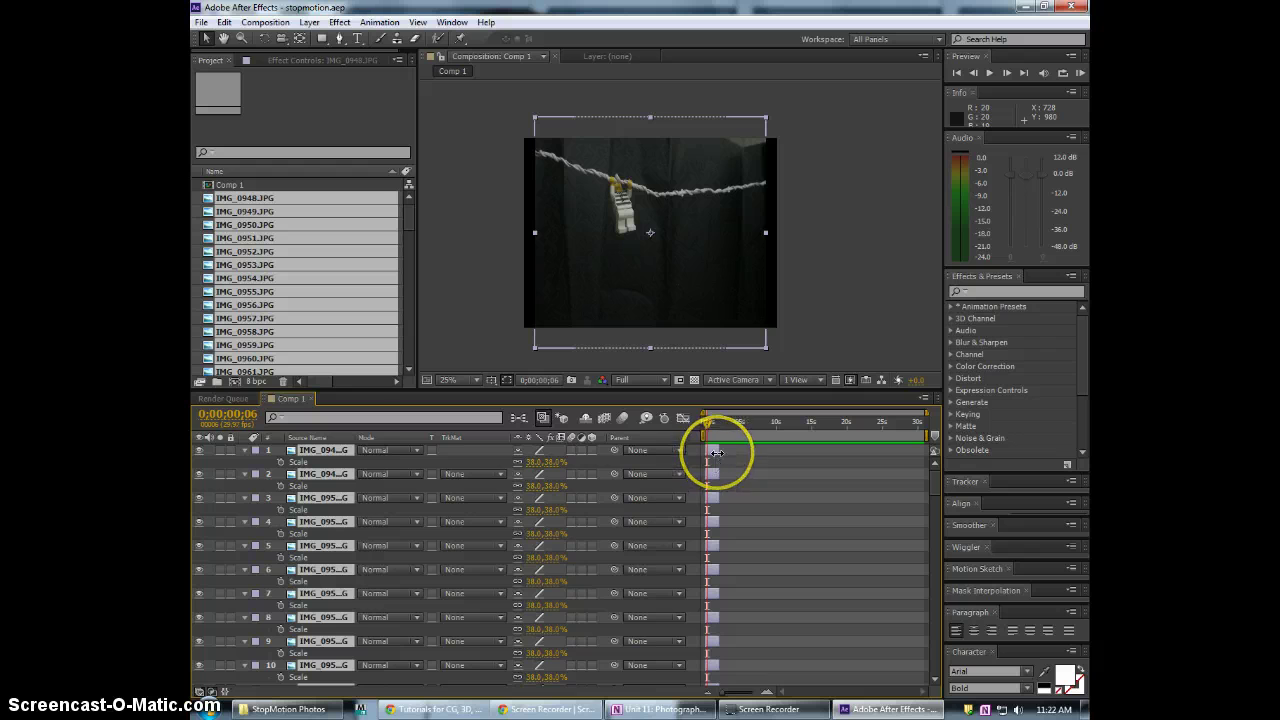
drag(717, 453, 907, 453)
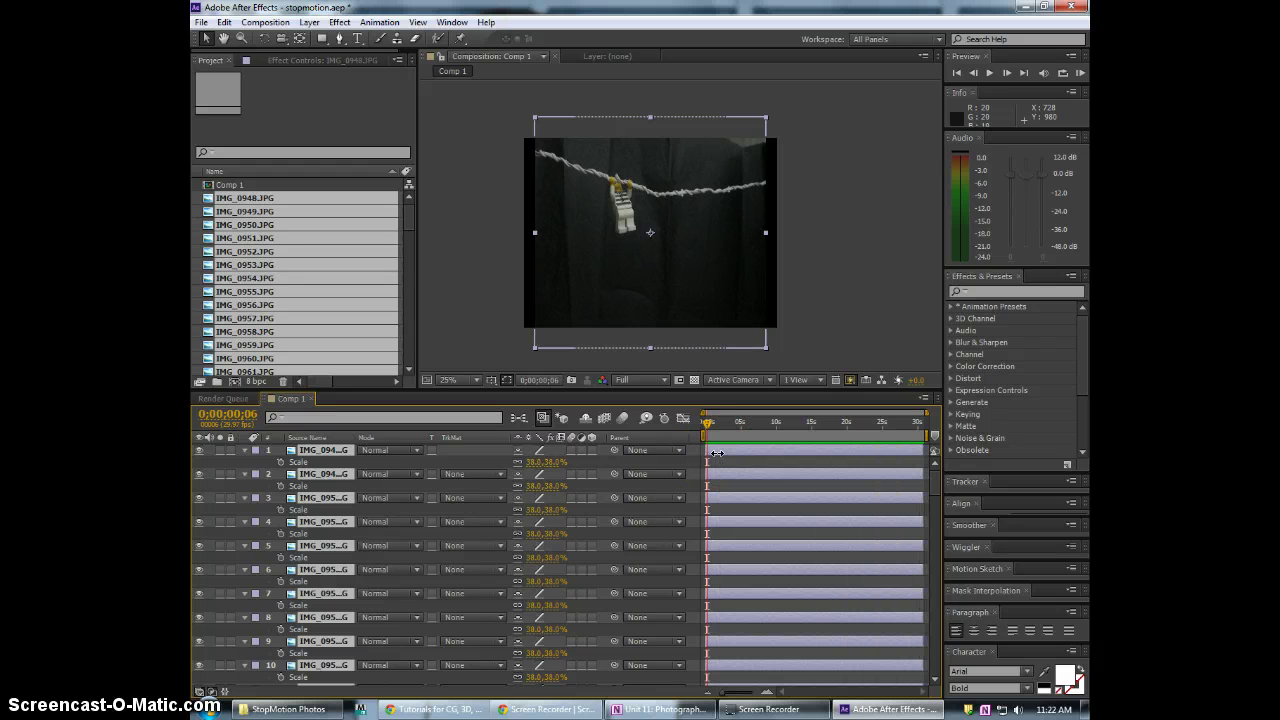
drag(717, 453, 924, 456)
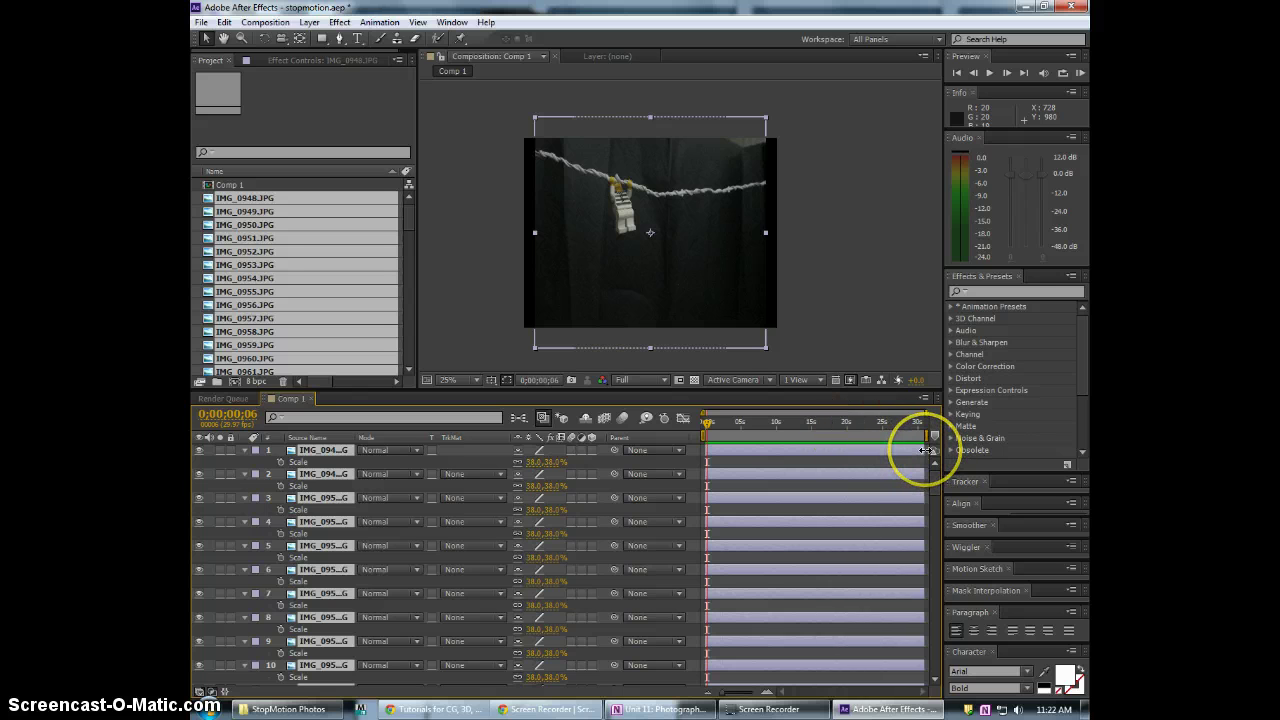
Try shortening all the photo layers together and sliding them along the timeline, and undo the last moves
drag(925, 450, 780, 450)
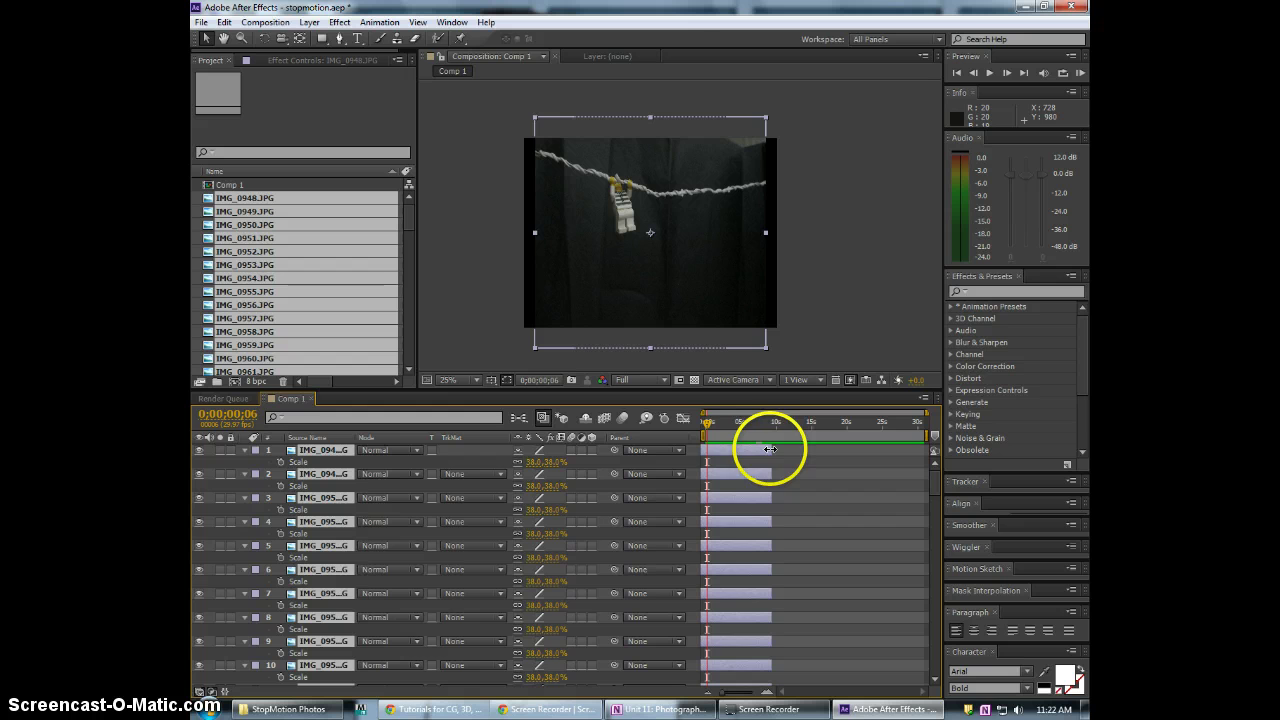
mouse_move(754, 452)
mouse_down()
mouse_move(710, 452)
mouse_move(765, 452)
mouse_up()
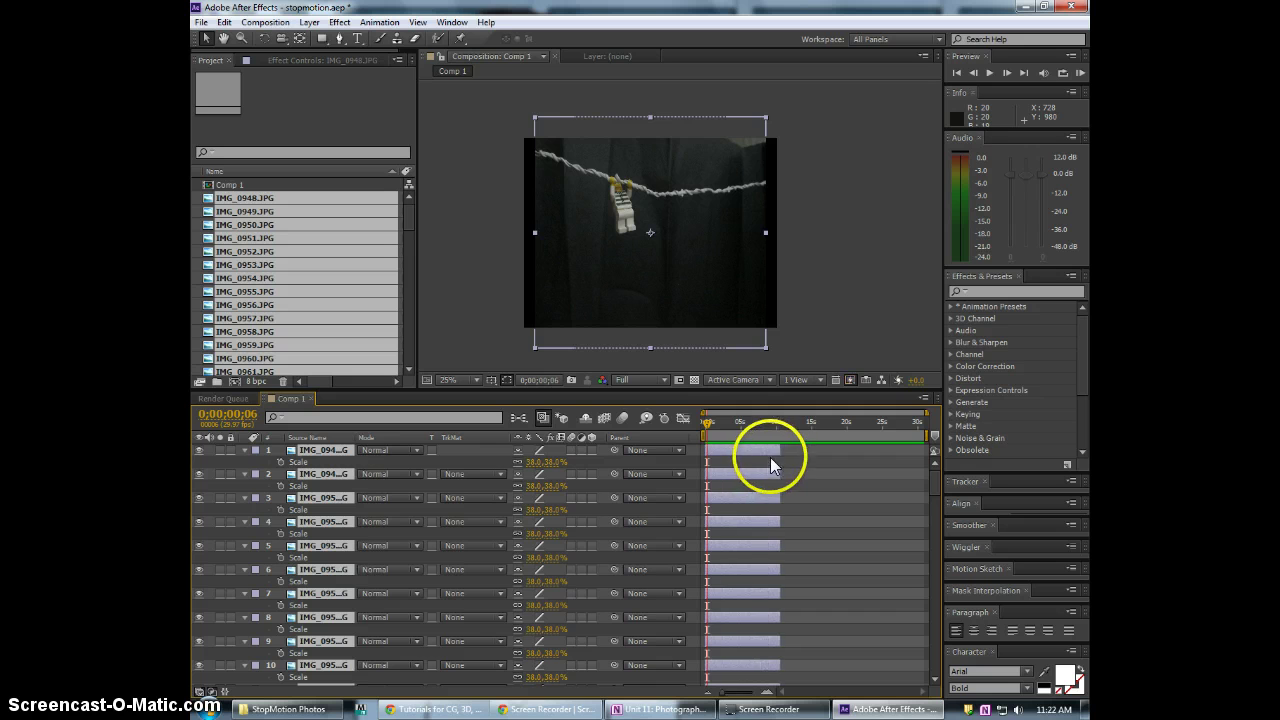
drag(779, 451, 754, 451)
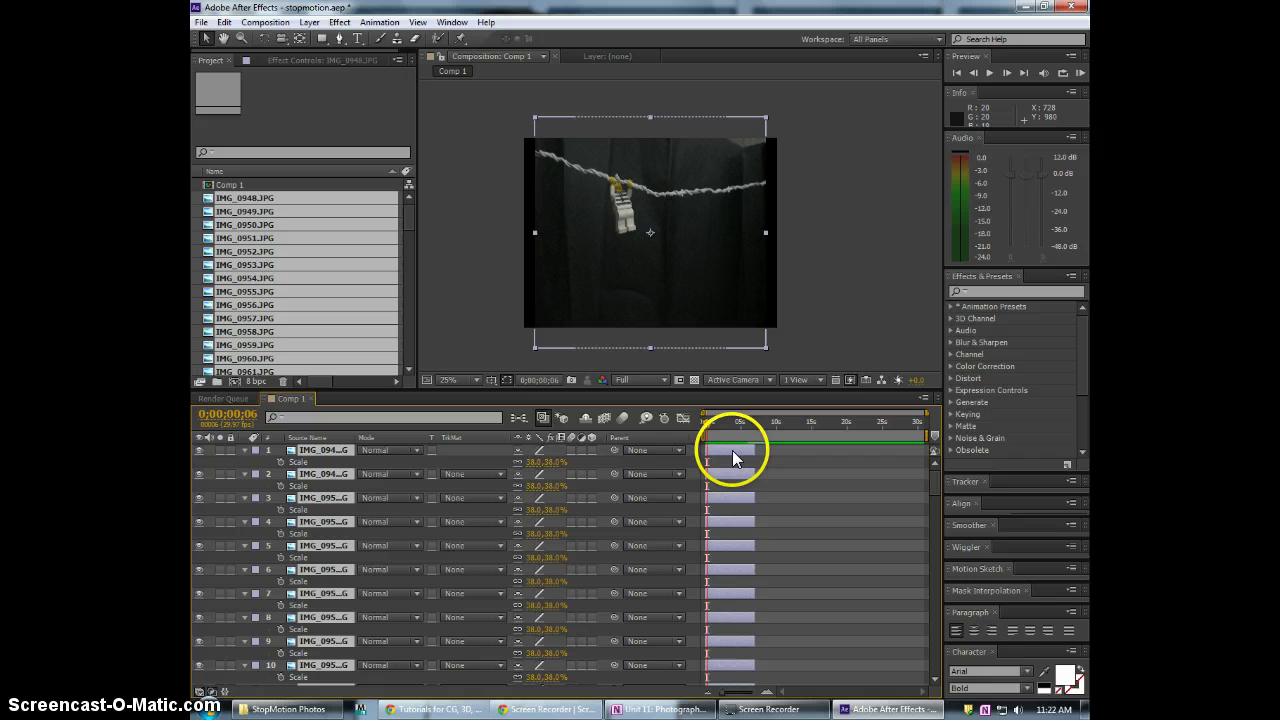
drag(739, 451, 733, 451)
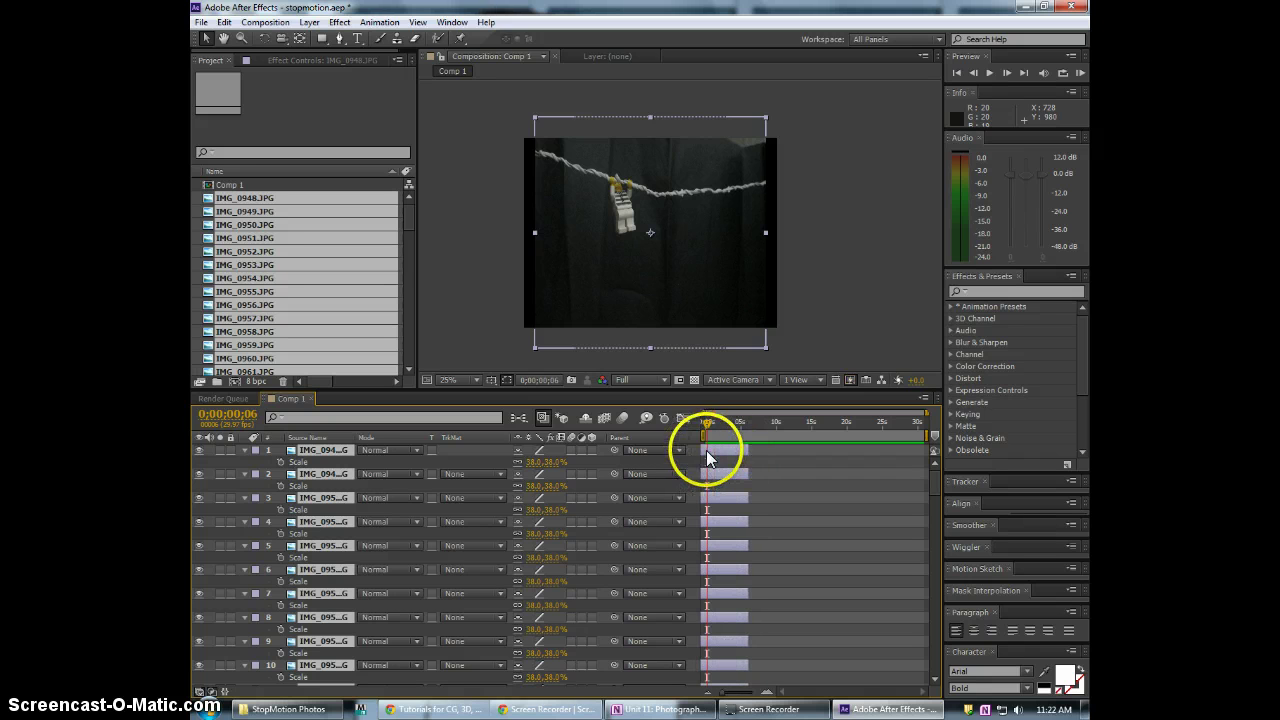
key(ctrl+z)
key(ctrl+z)
key(ctrl+z)
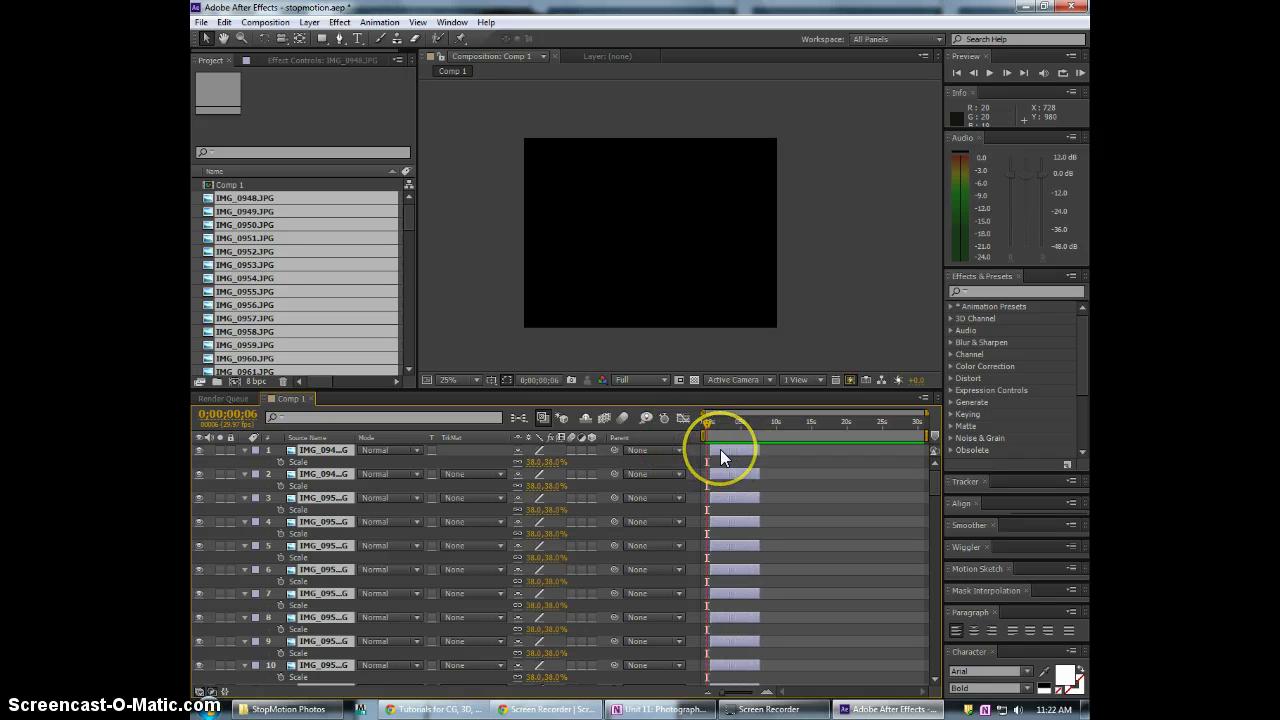
click(720, 449)
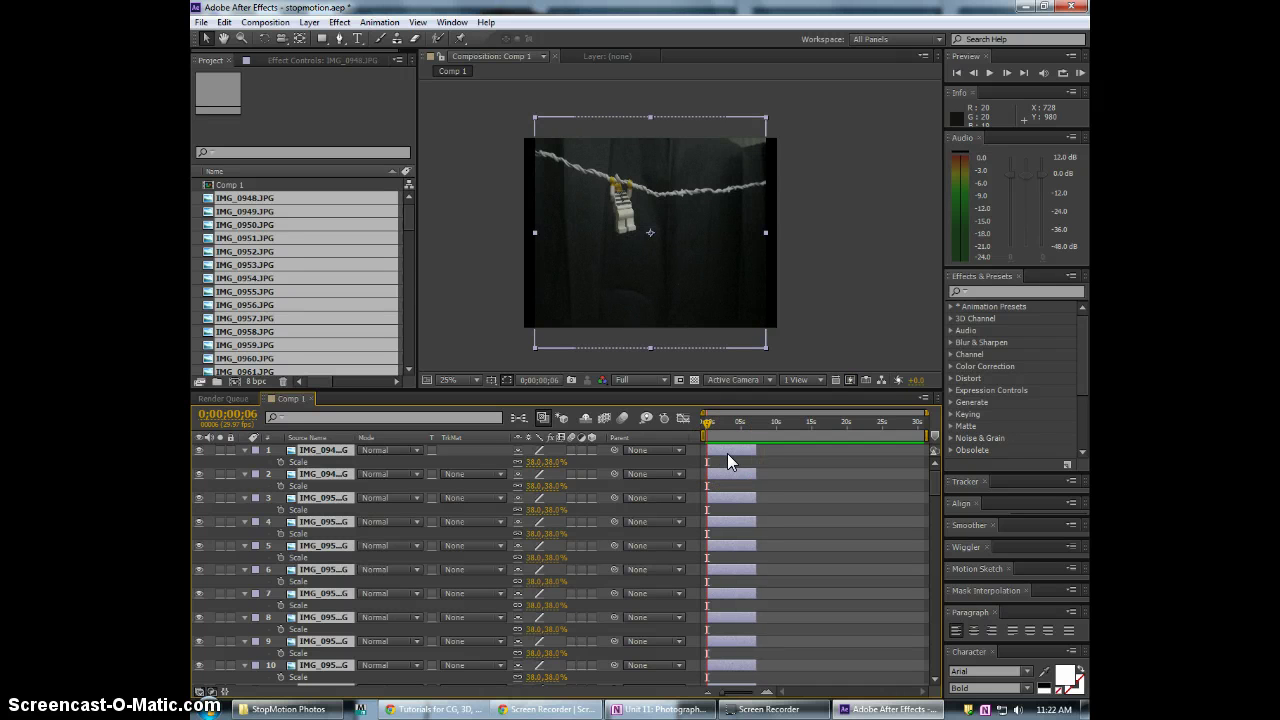
Trim the end of all the selected photo layers to the playhead at 0;00;00;06
scroll(727, 455, down, 12)
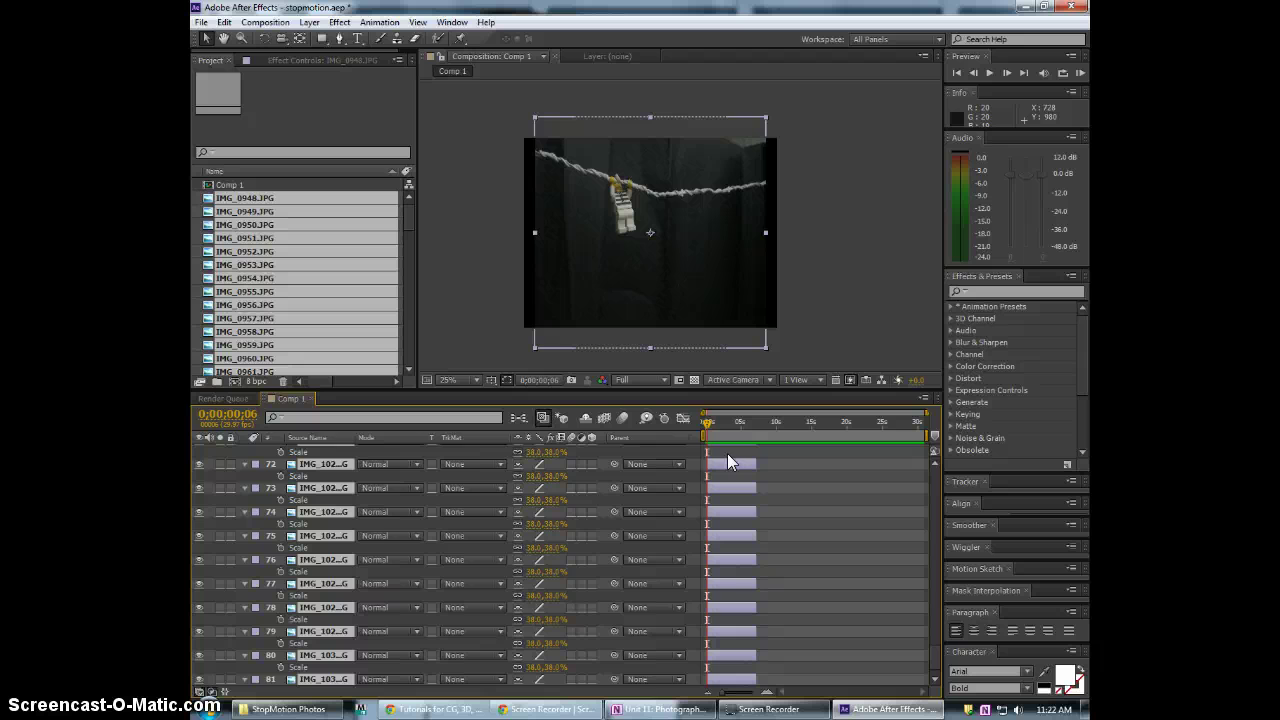
scroll(727, 453, up, 12)
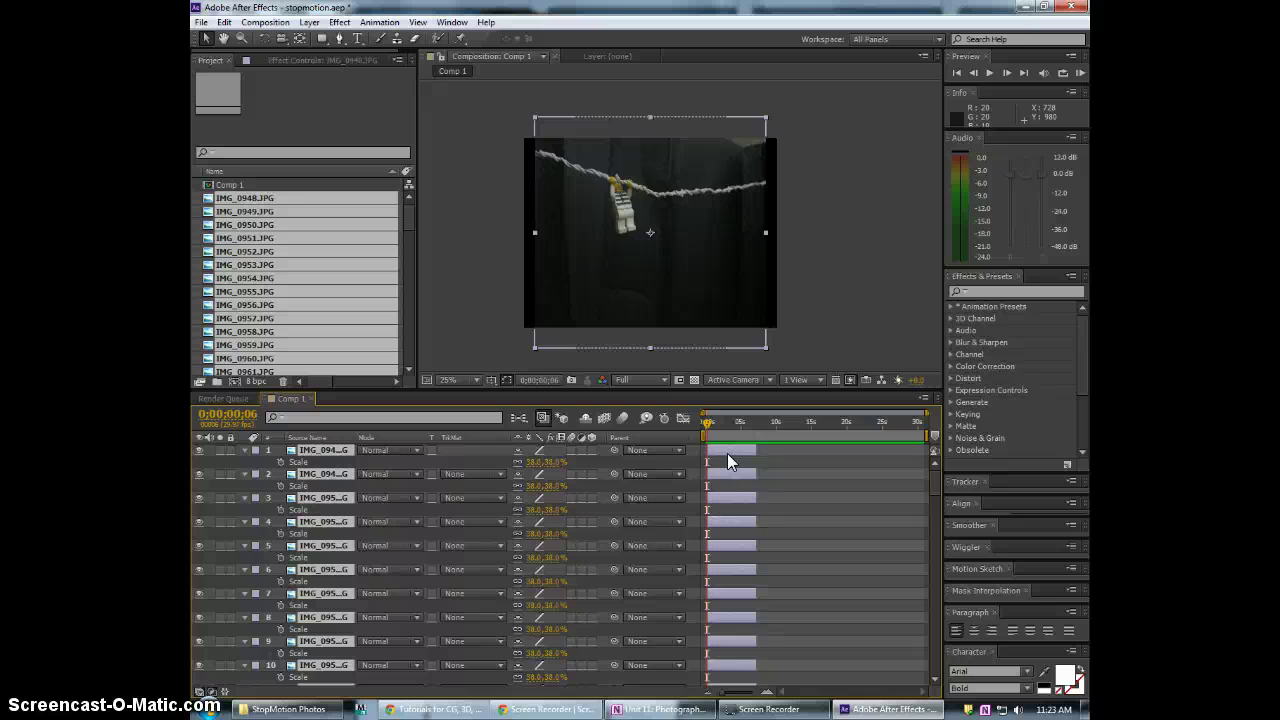
key(alt+])
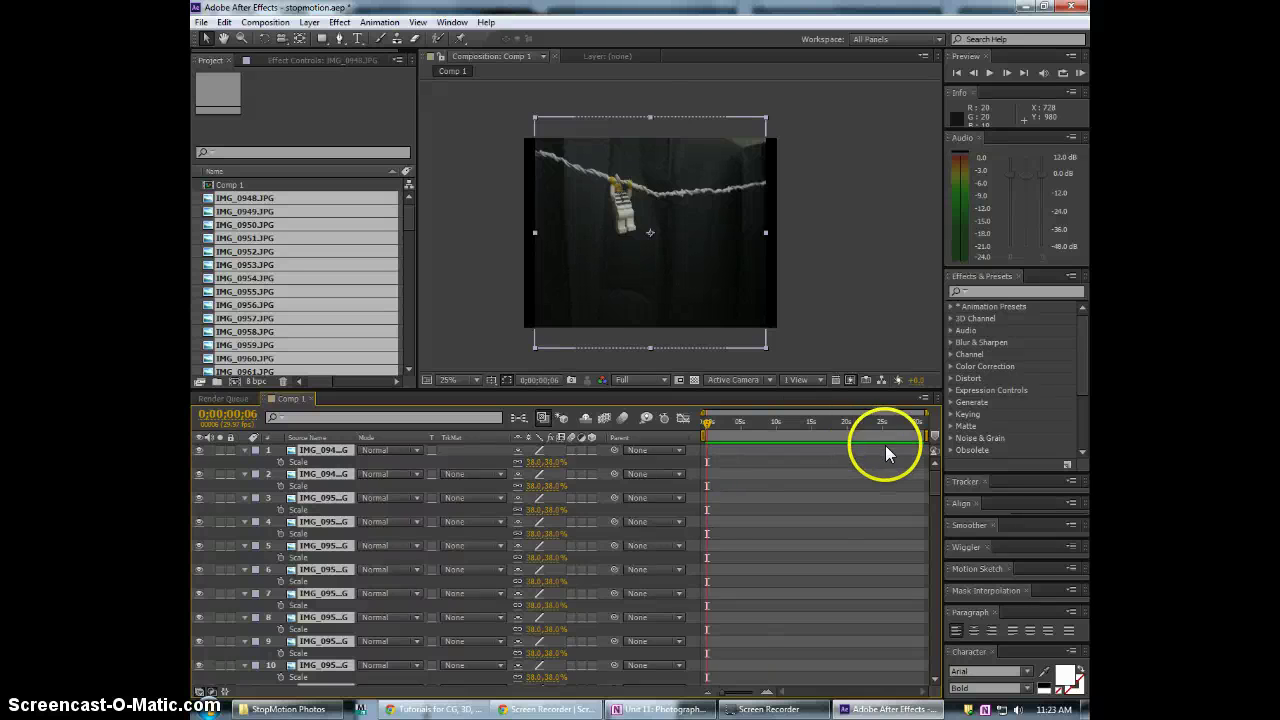
Move all the trimmed photo layers together to the start of the timeline
drag(926, 412, 712, 416)
scroll(708, 418, up, 2)
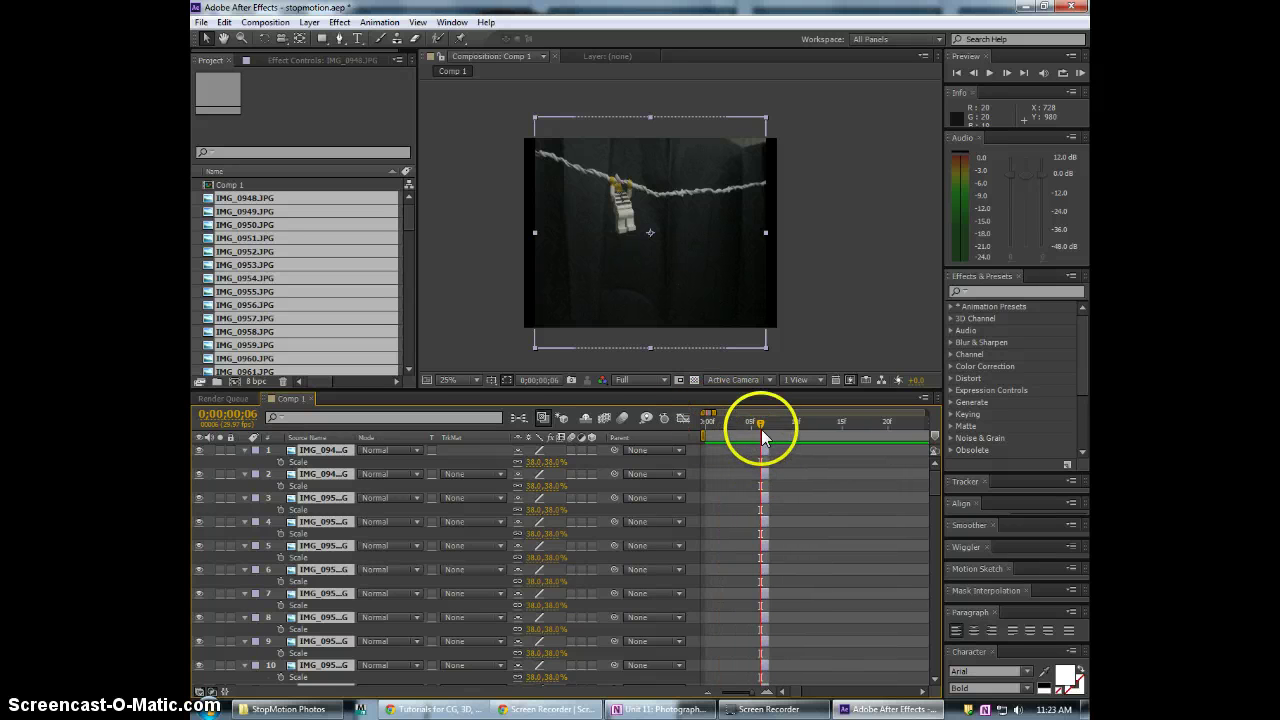
drag(765, 448, 709, 449)
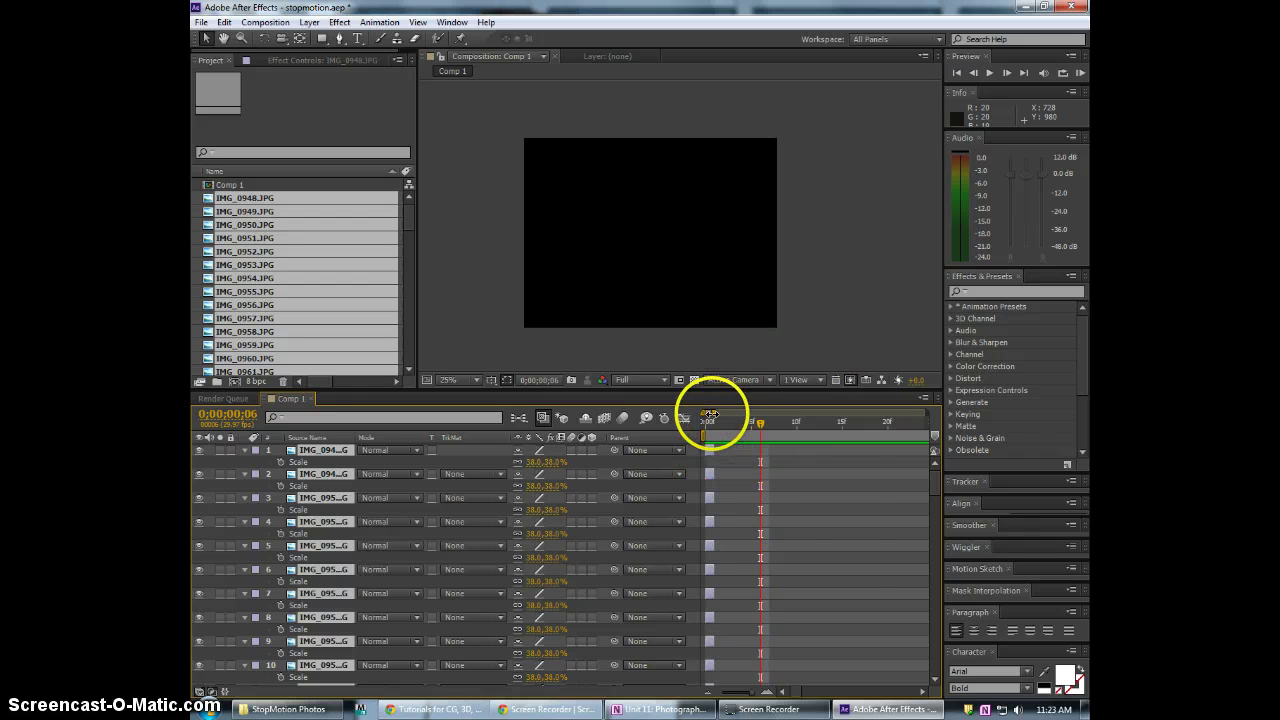
Place the playhead at 0;00;00;03 and extend all the photo layers so they end there
scroll(714, 416, up, 3)
scroll(708, 413, down, 3)
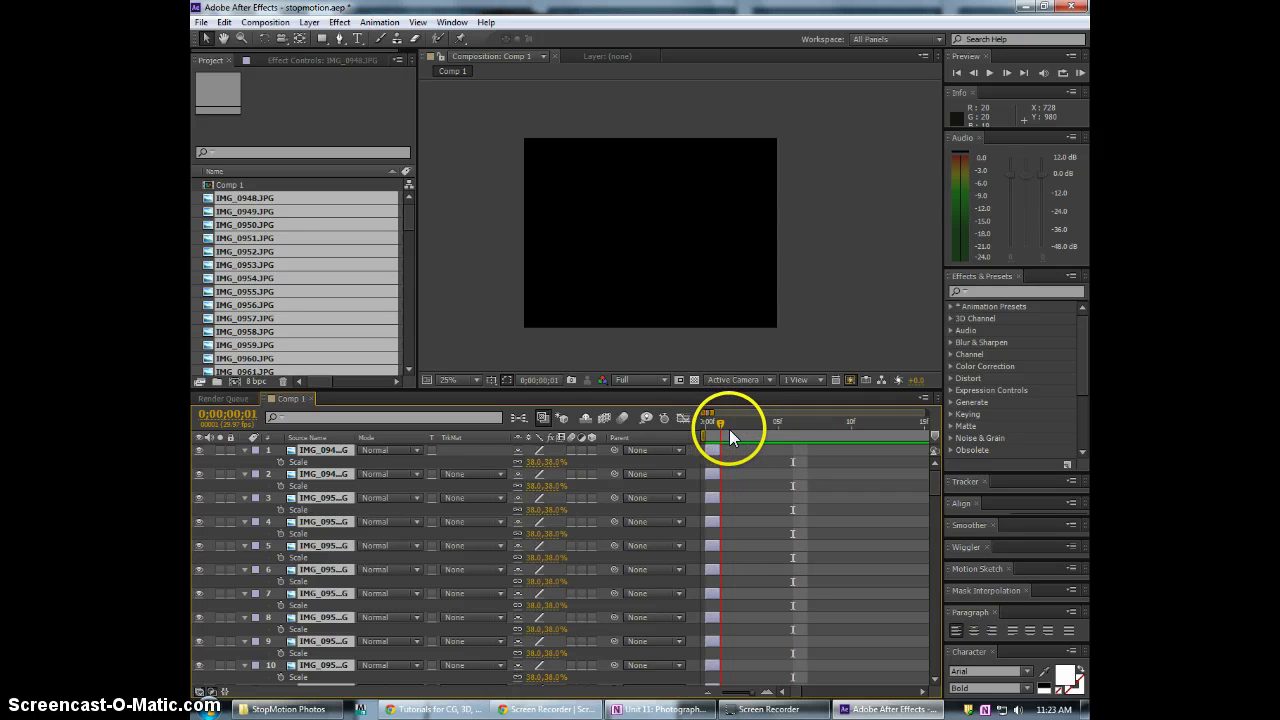
mouse_move(750, 430)
mouse_down()
mouse_move(724, 450)
mouse_move(738, 447)
mouse_move(714, 426)
mouse_move(744, 425)
mouse_up()
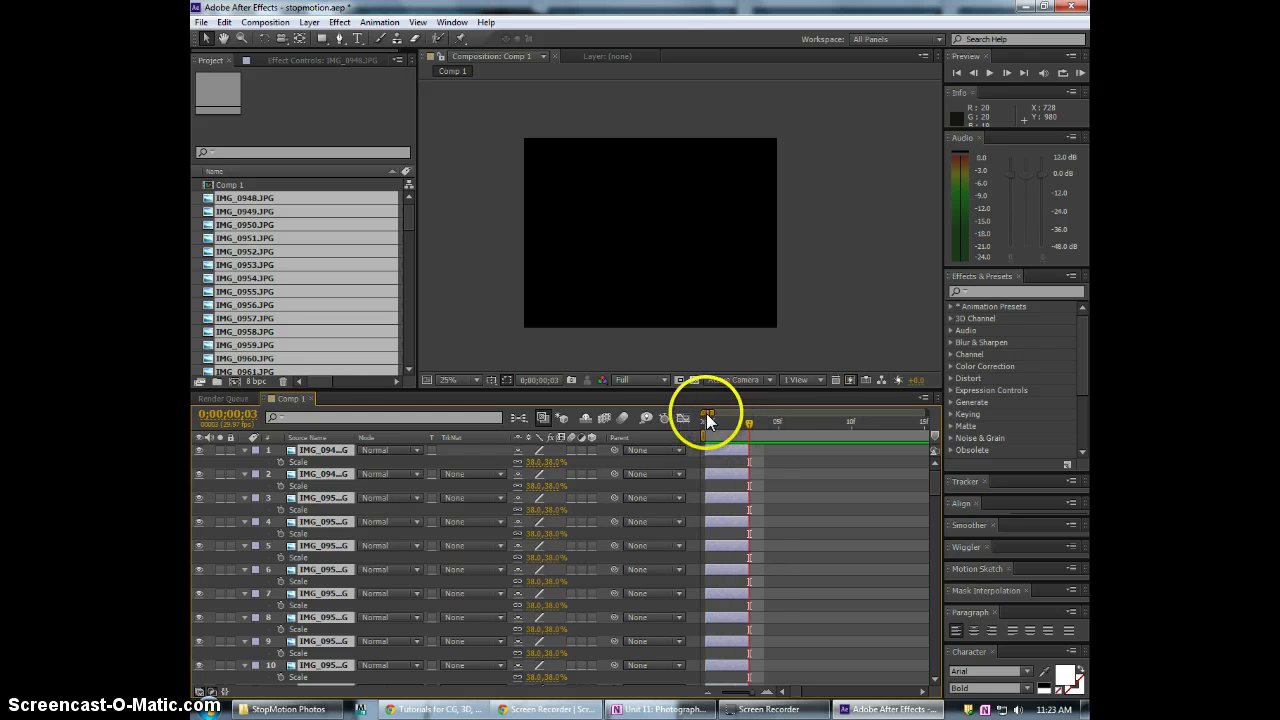
key(equal)
click(753, 425)
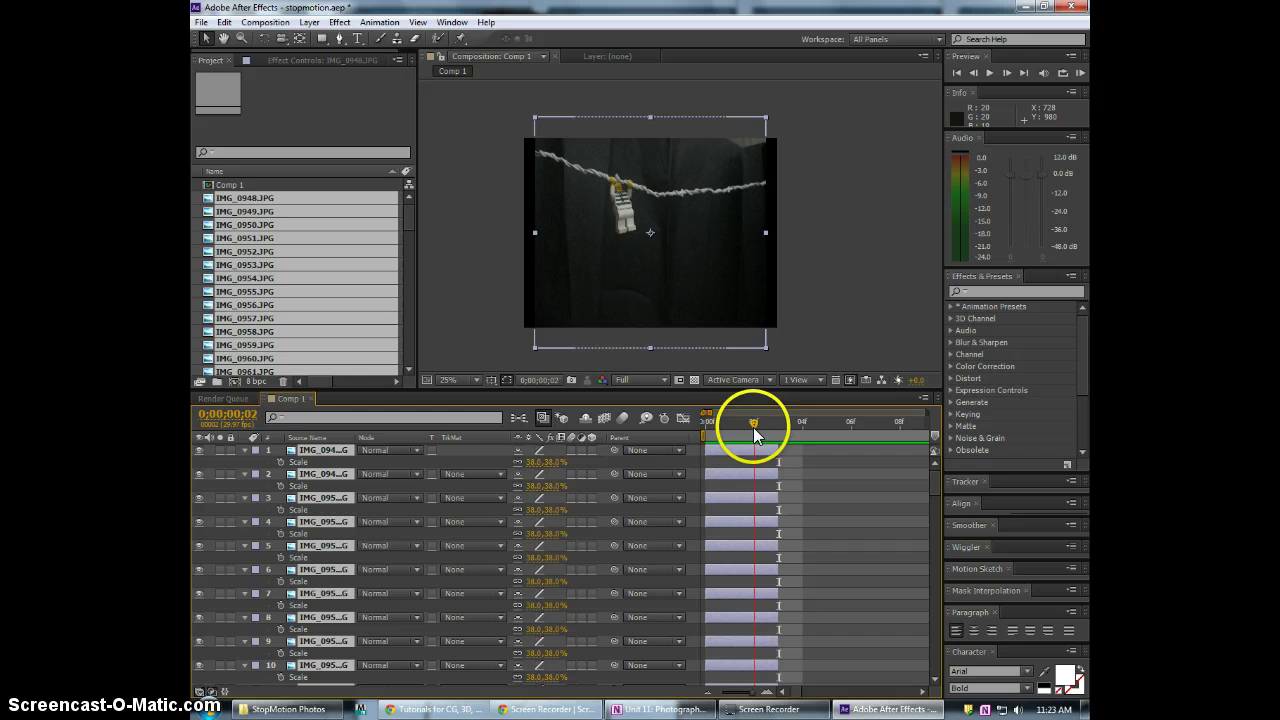
drag(753, 427, 731, 409)
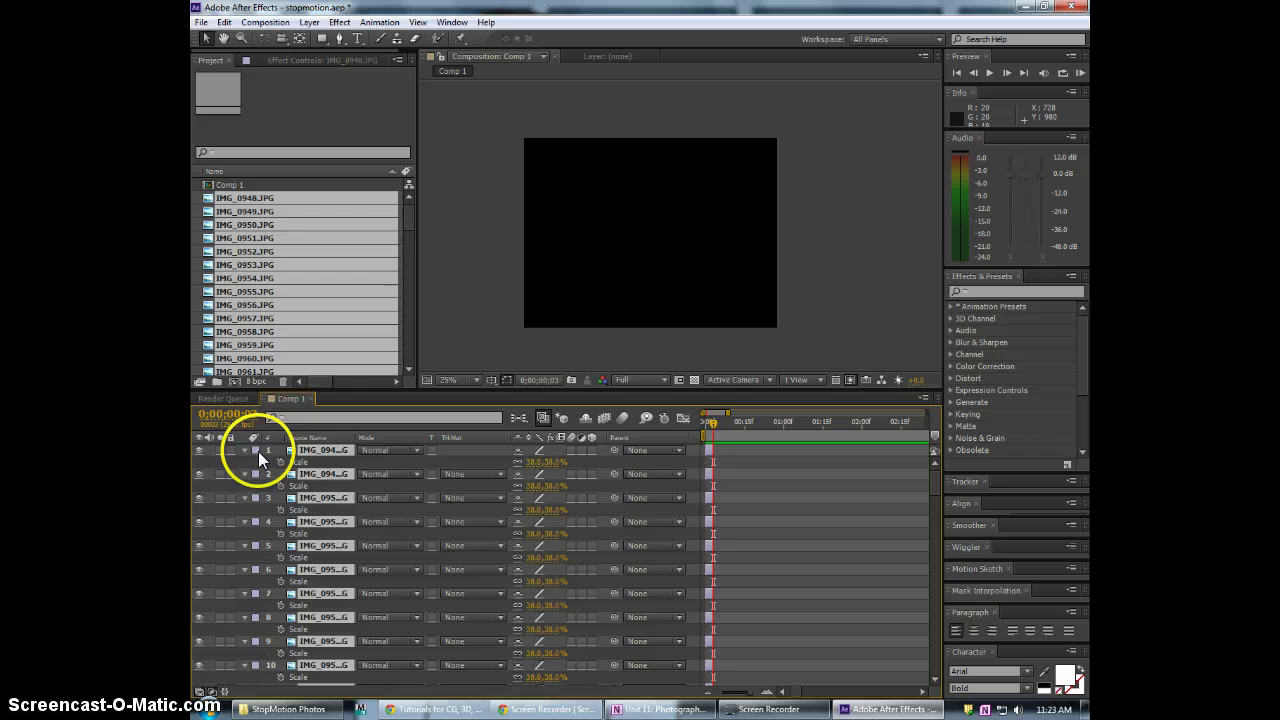
Sequence all the selected photo layers one after another without overlap
right_click(322, 450)
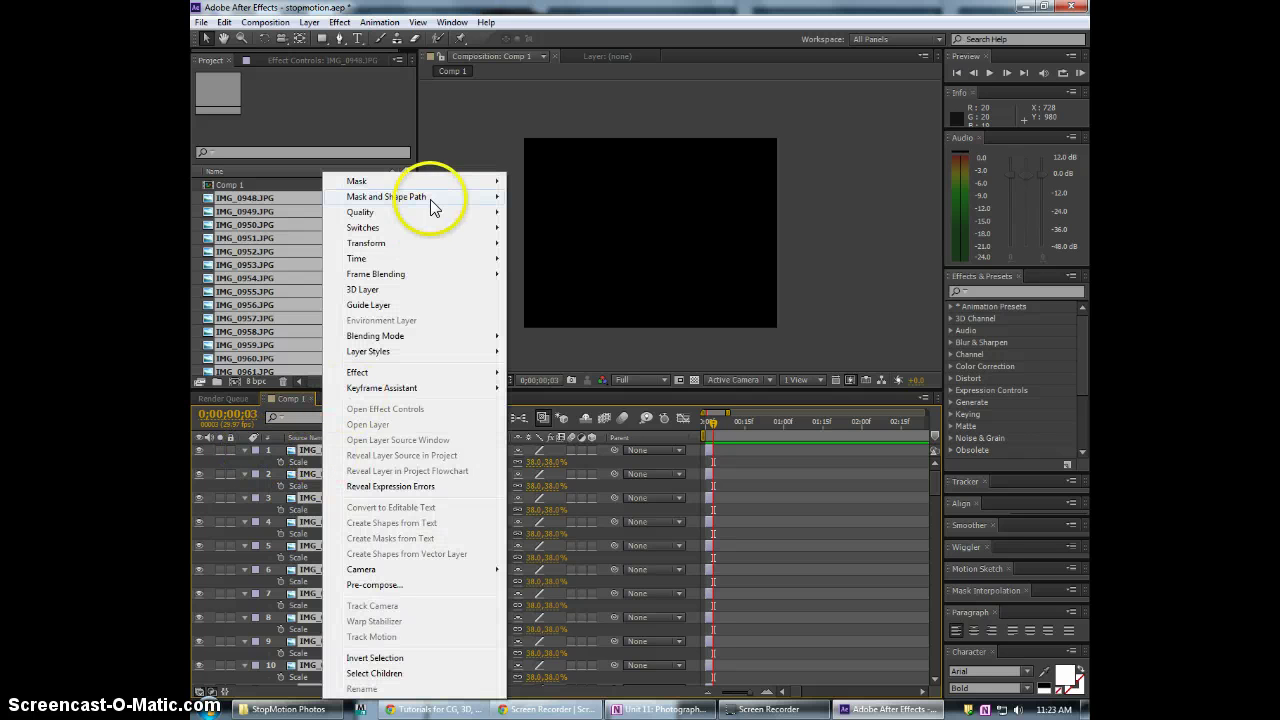
mouse_move(500, 389)
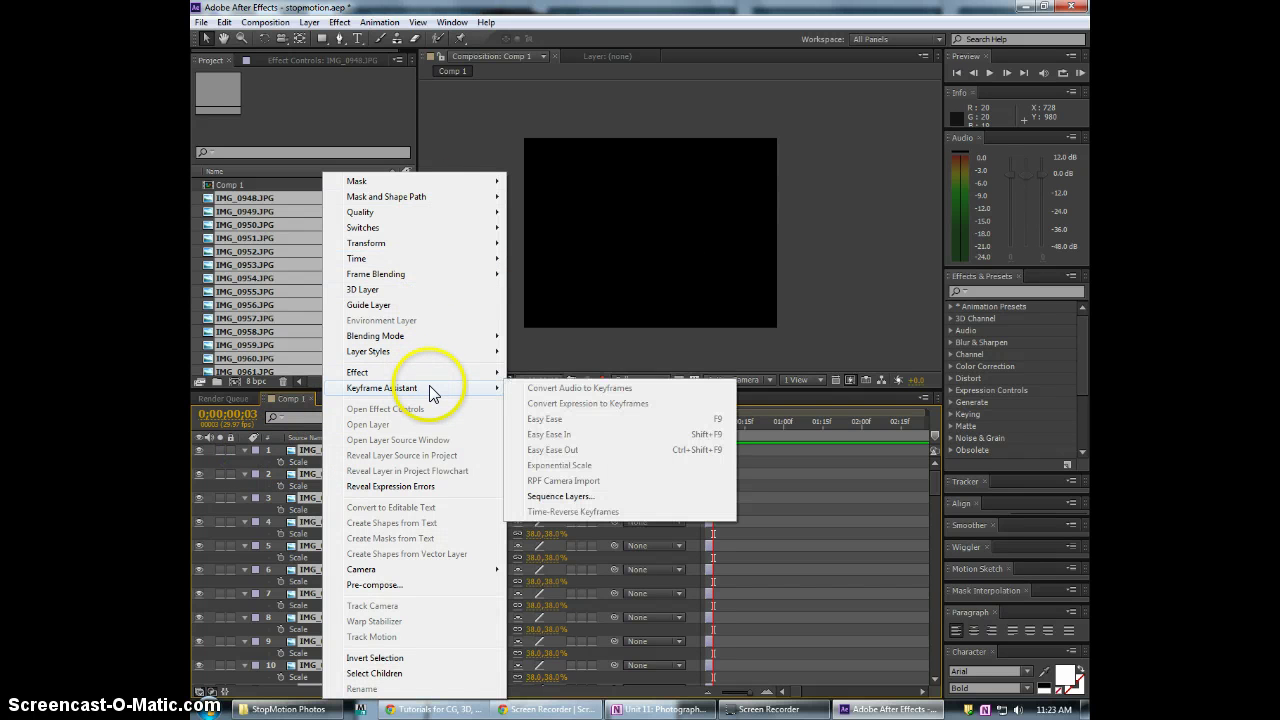
click(571, 497)
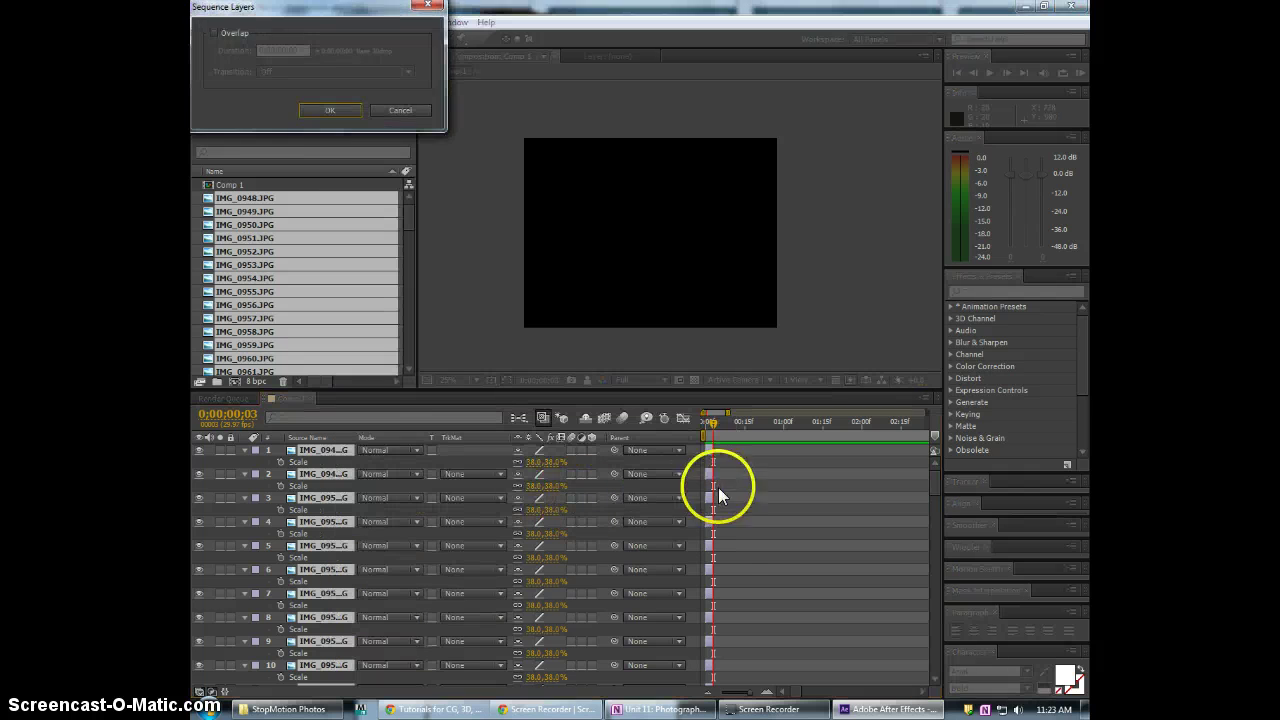
click(327, 110)
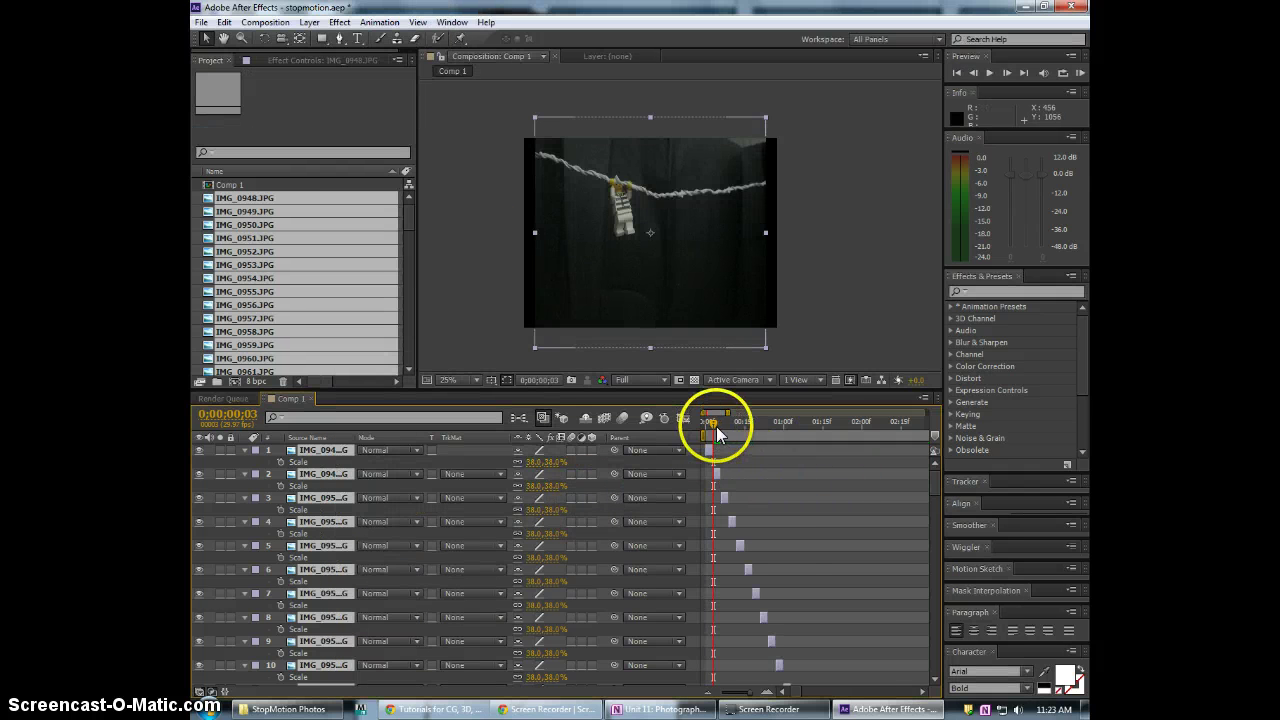
Return the playhead to 0;00;00;00 and check the staggered photo layers down to layer 81
drag(714, 424, 700, 428)
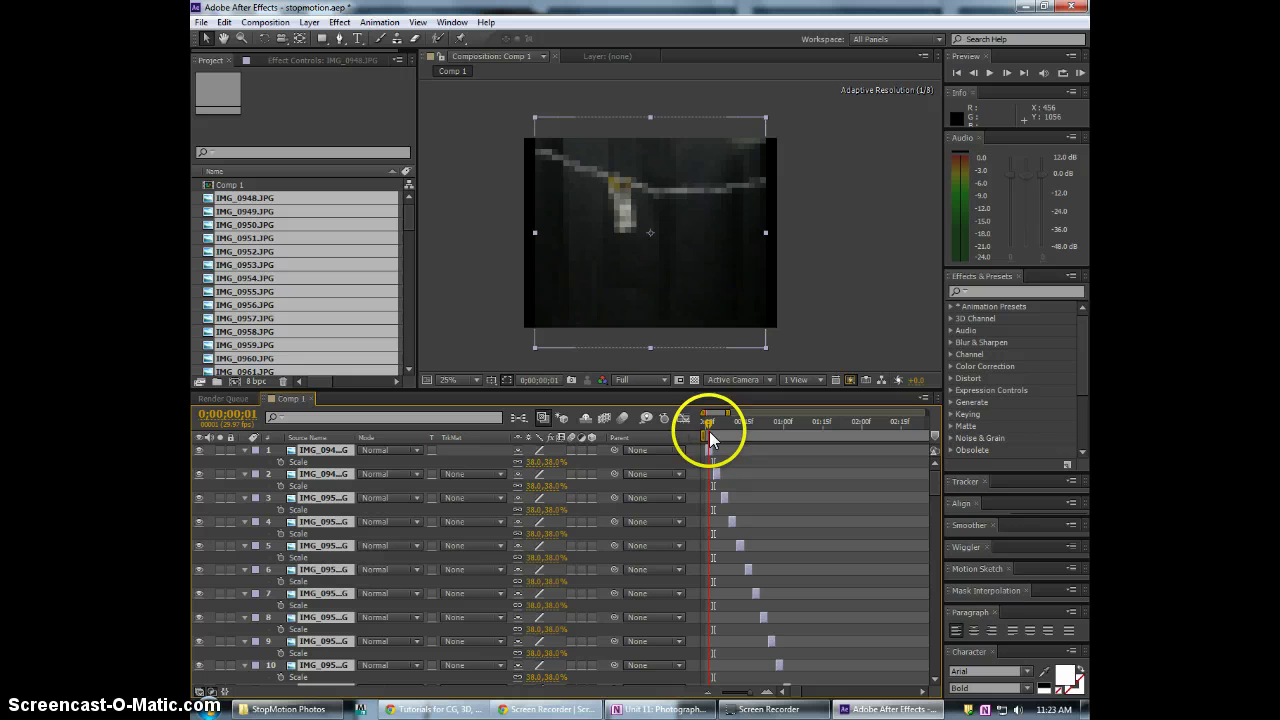
click(709, 428)
click(704, 426)
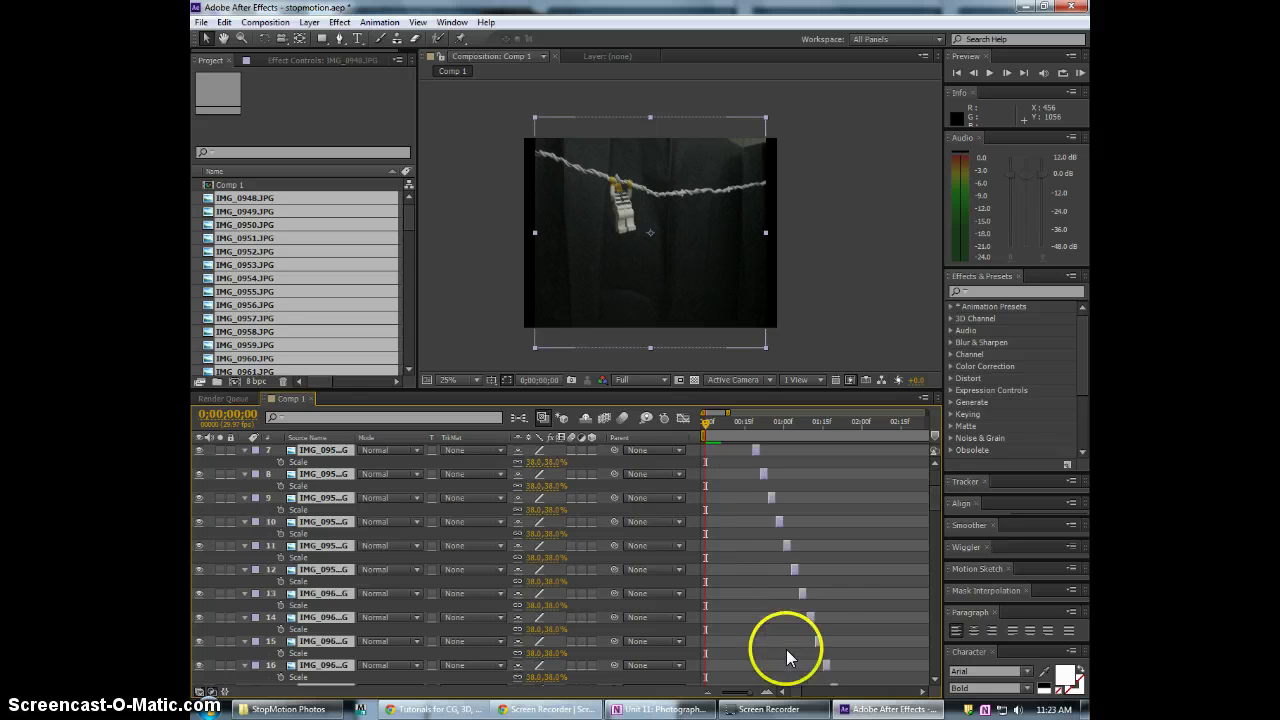
scroll(786, 649, down, 12)
scroll(771, 584, down, 12)
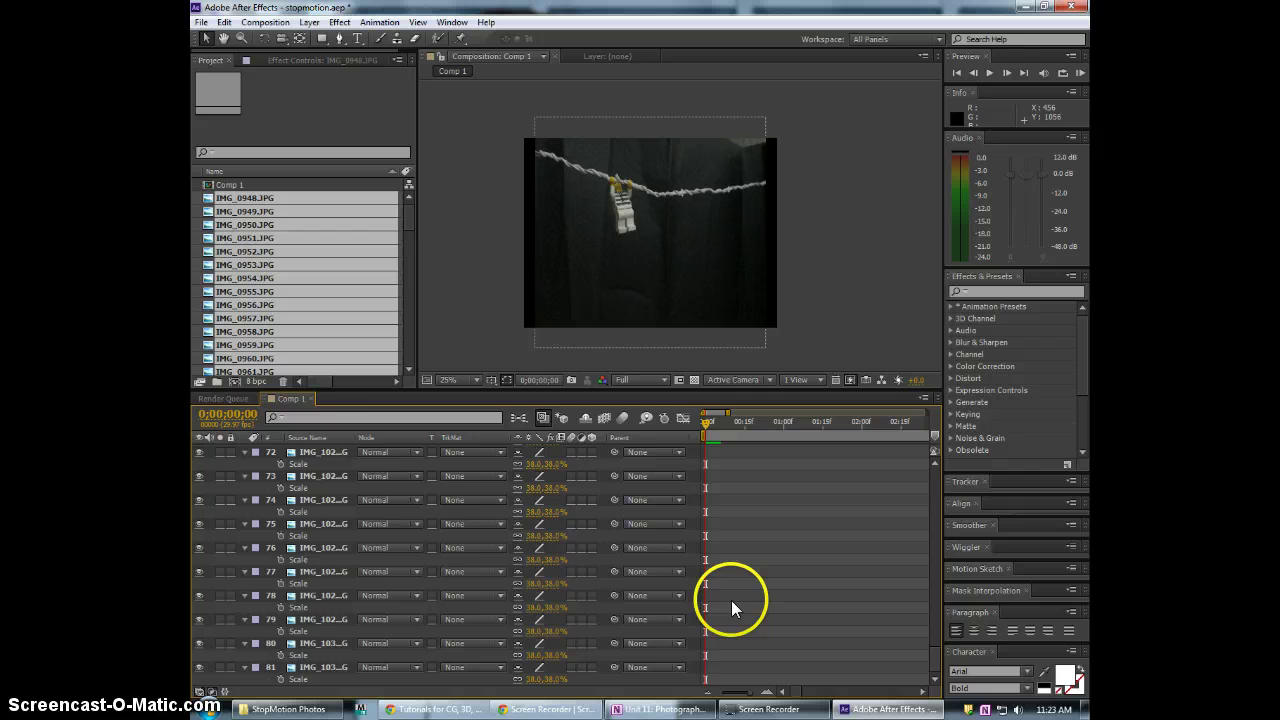
Collapse the Scale property of all the photo layers and reselect every layer in Comp 1
key(ctrl+a)
key(s)
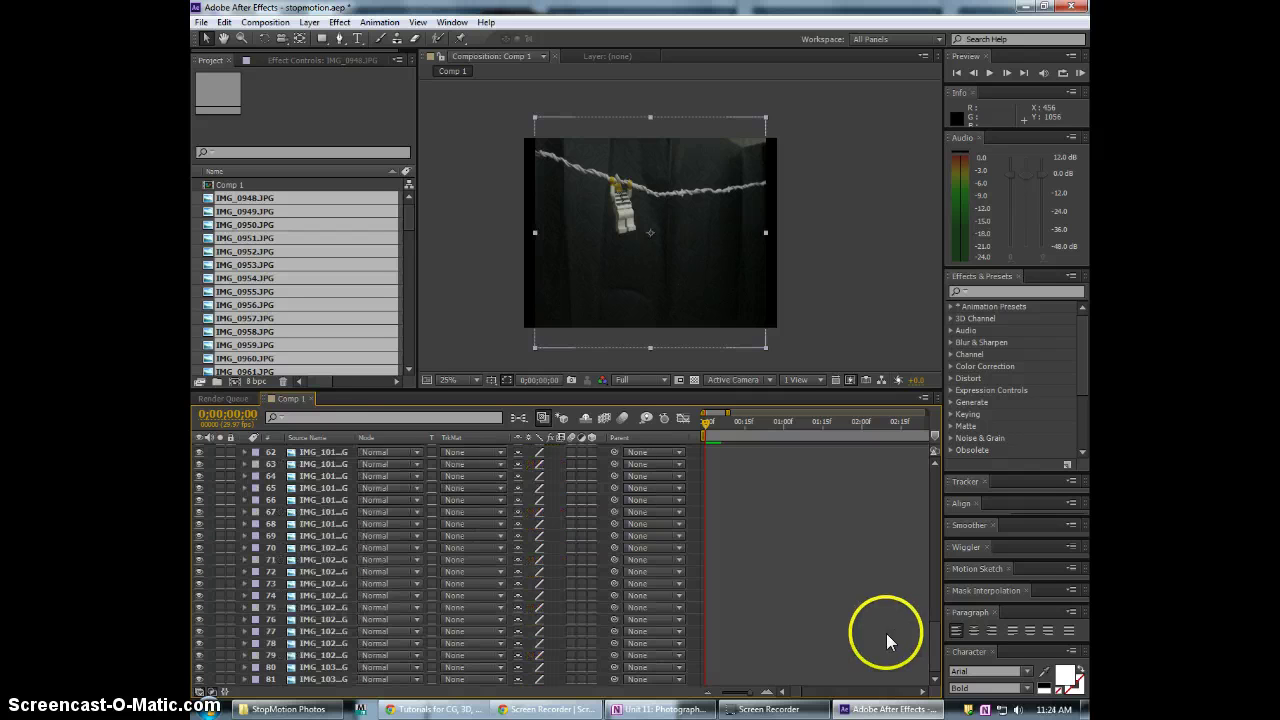
click(886, 633)
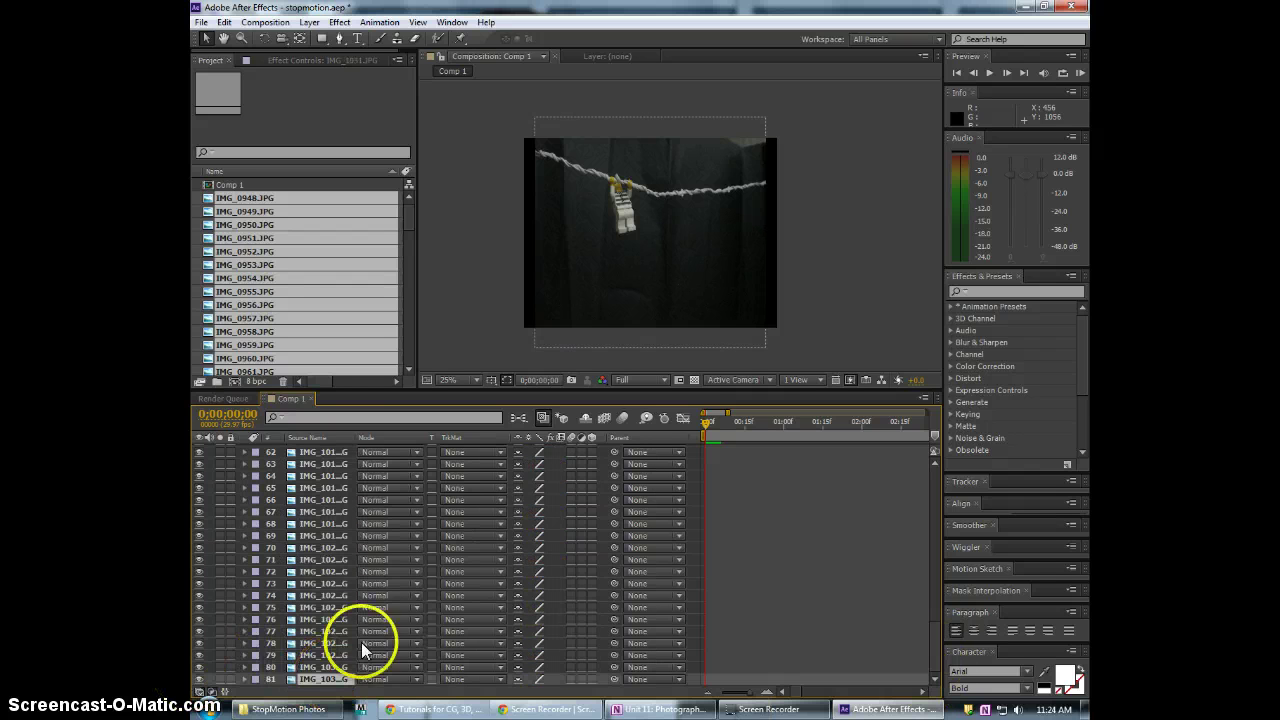
scroll(314, 606, up, 20)
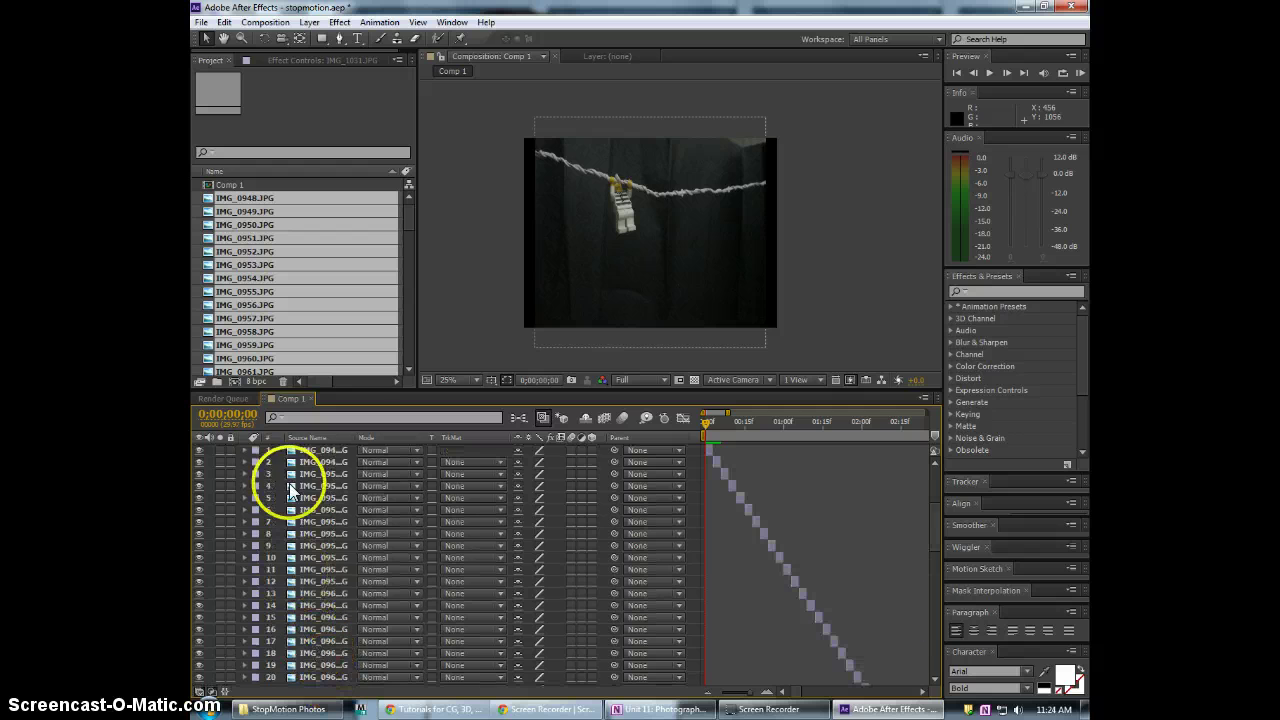
key(ctrl+a)
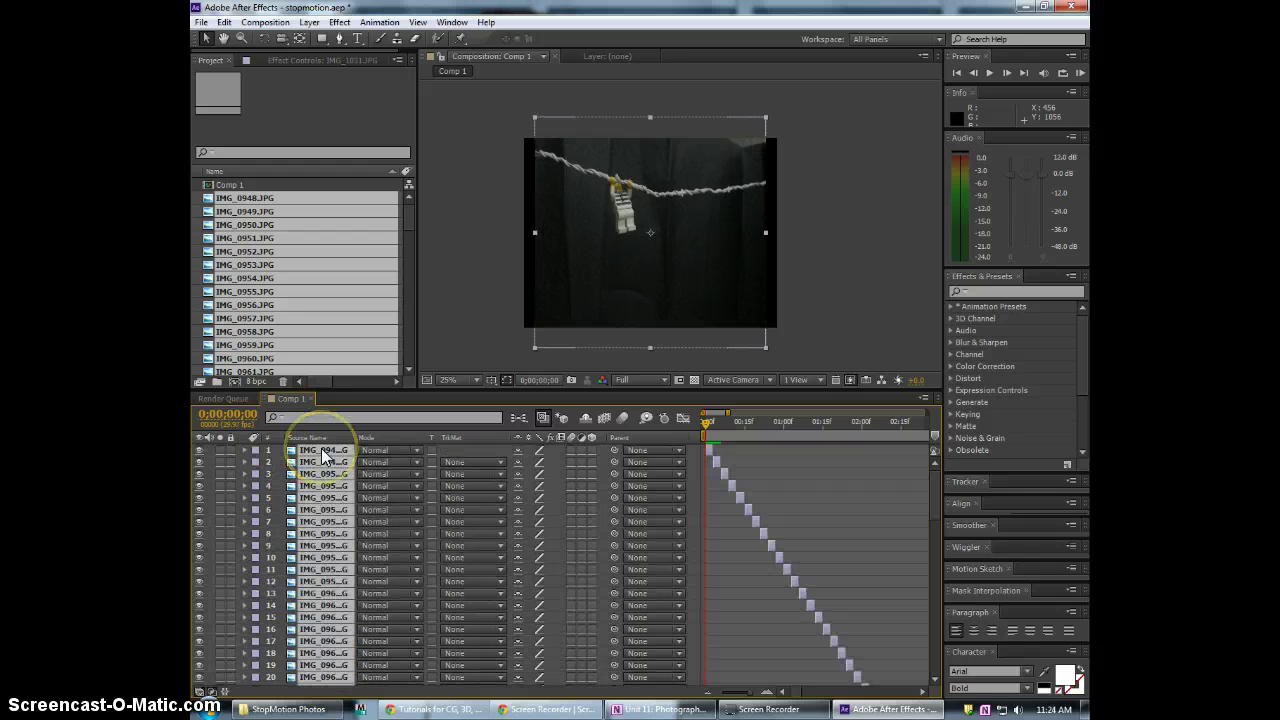
Try sequencing all the selected photo layers again, check the timeline down to layer 81 and undo the repeated sequencing
click(340, 460)
right_click(338, 456)
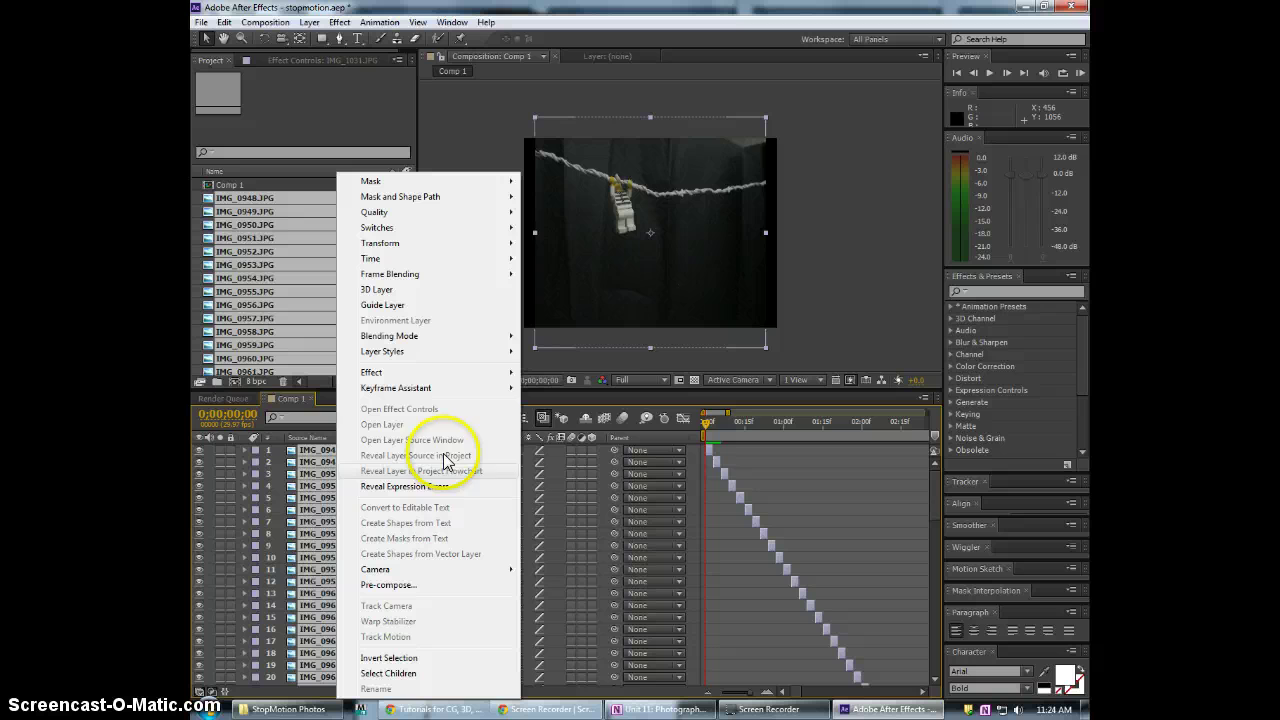
mouse_move(441, 391)
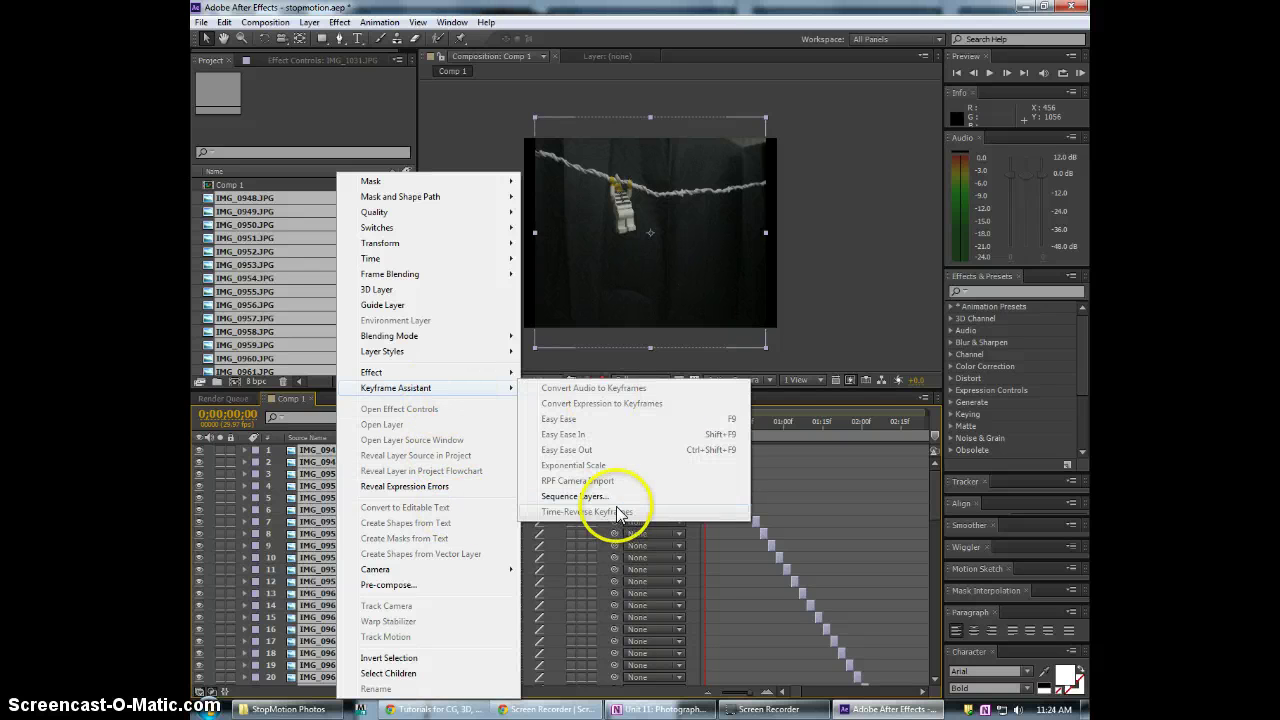
click(574, 496)
click(324, 111)
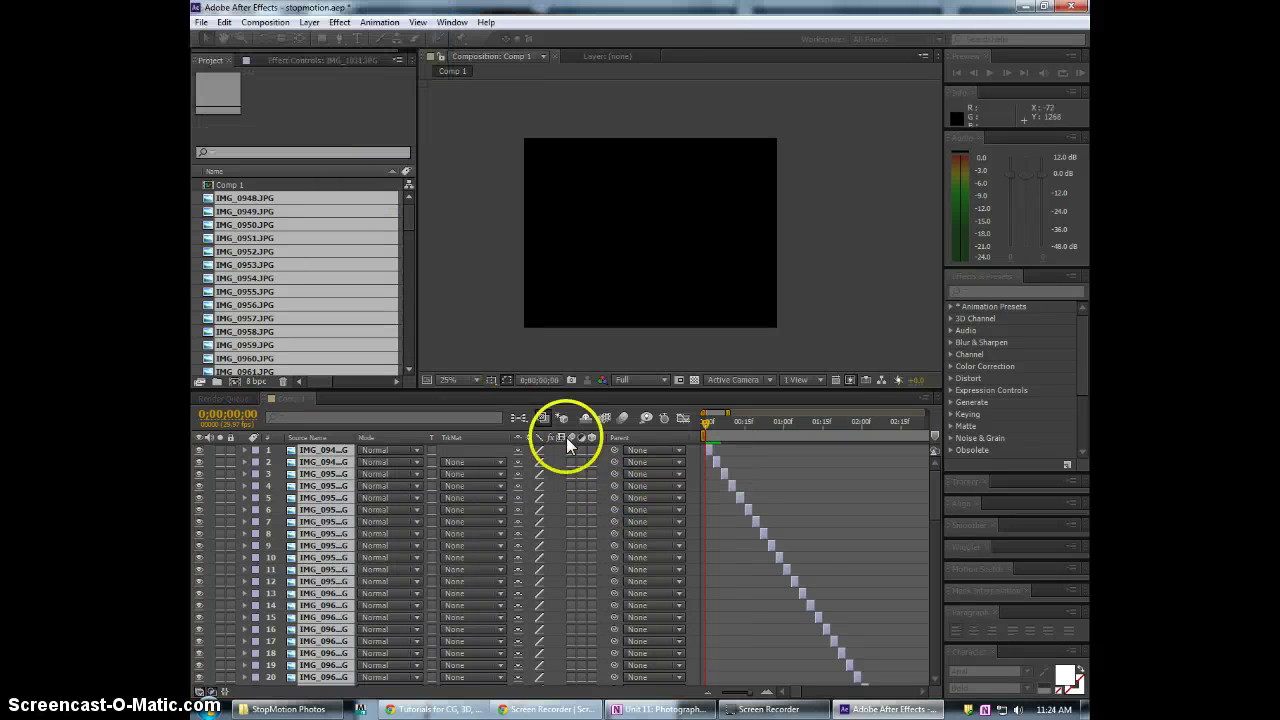
scroll(859, 619, down, 9)
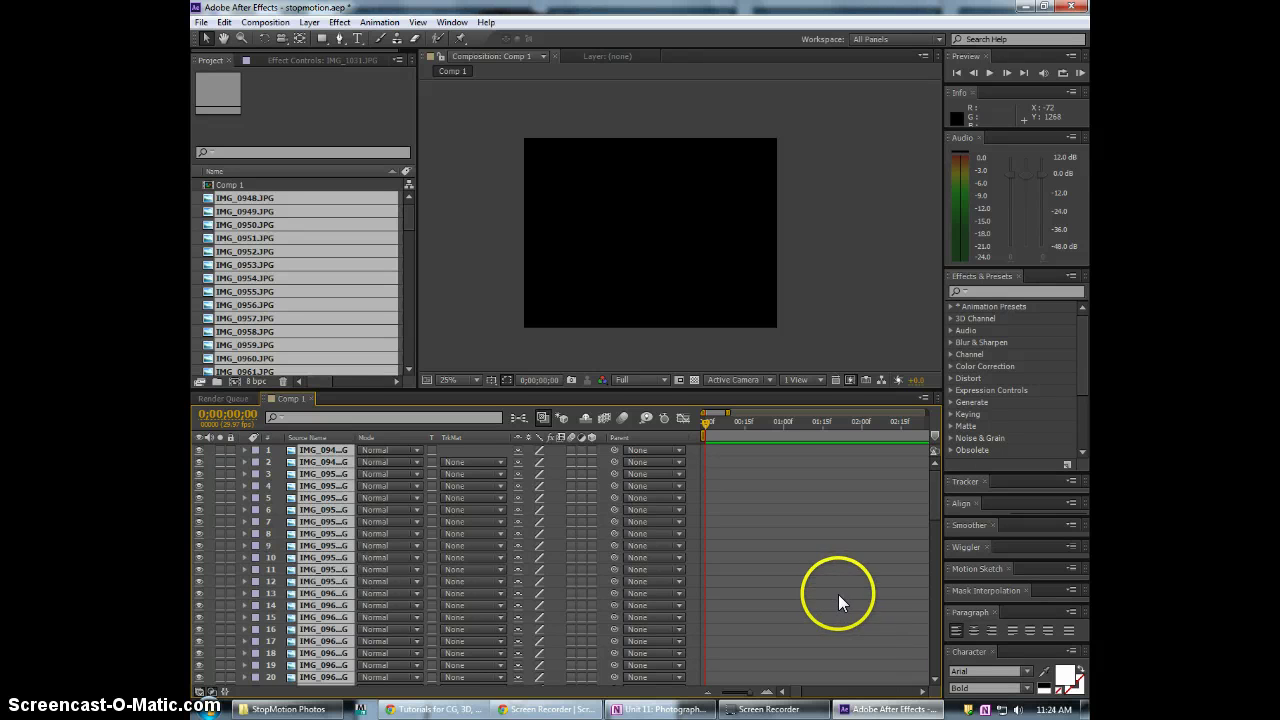
drag(938, 592, 930, 672)
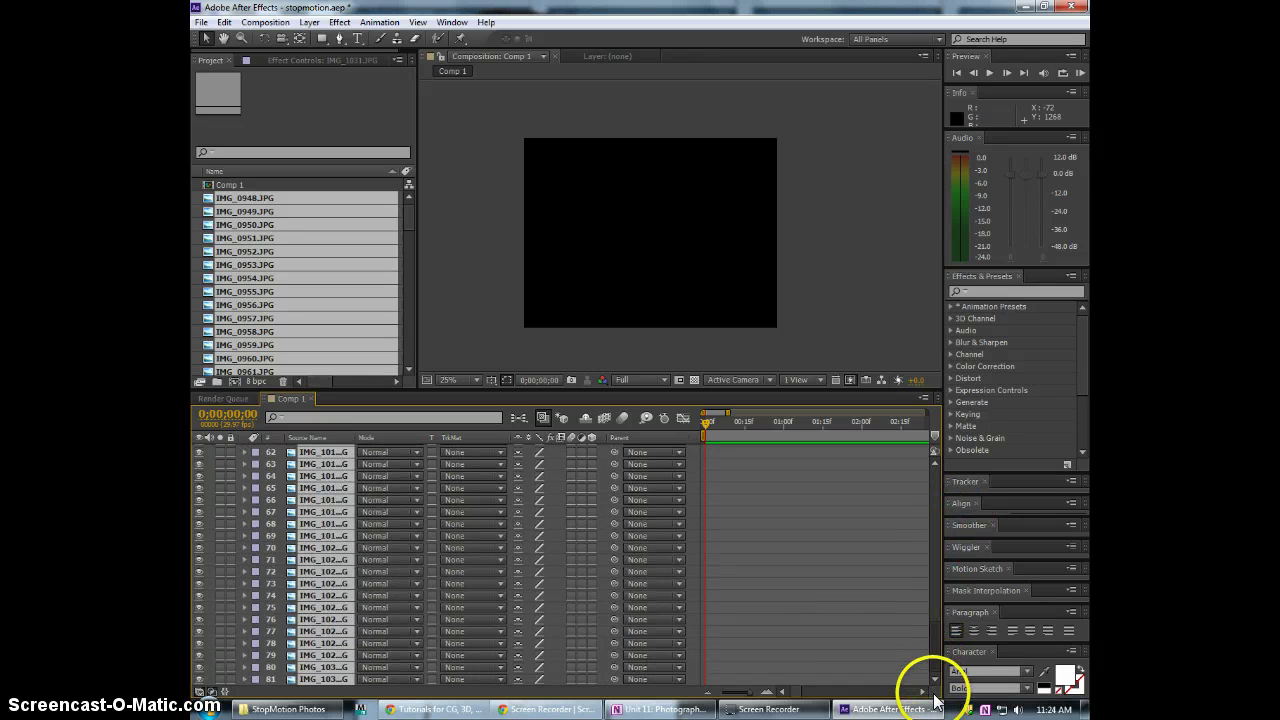
scroll(931, 586, up, 9)
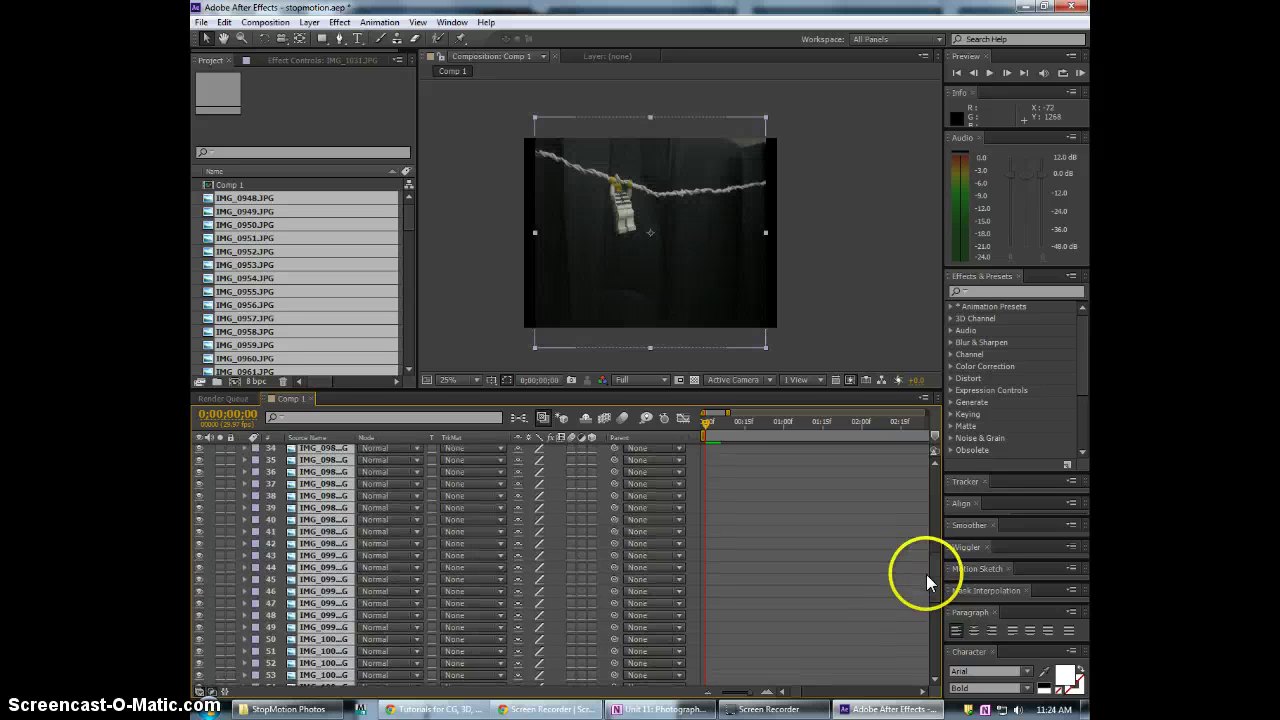
drag(933, 580, 929, 456)
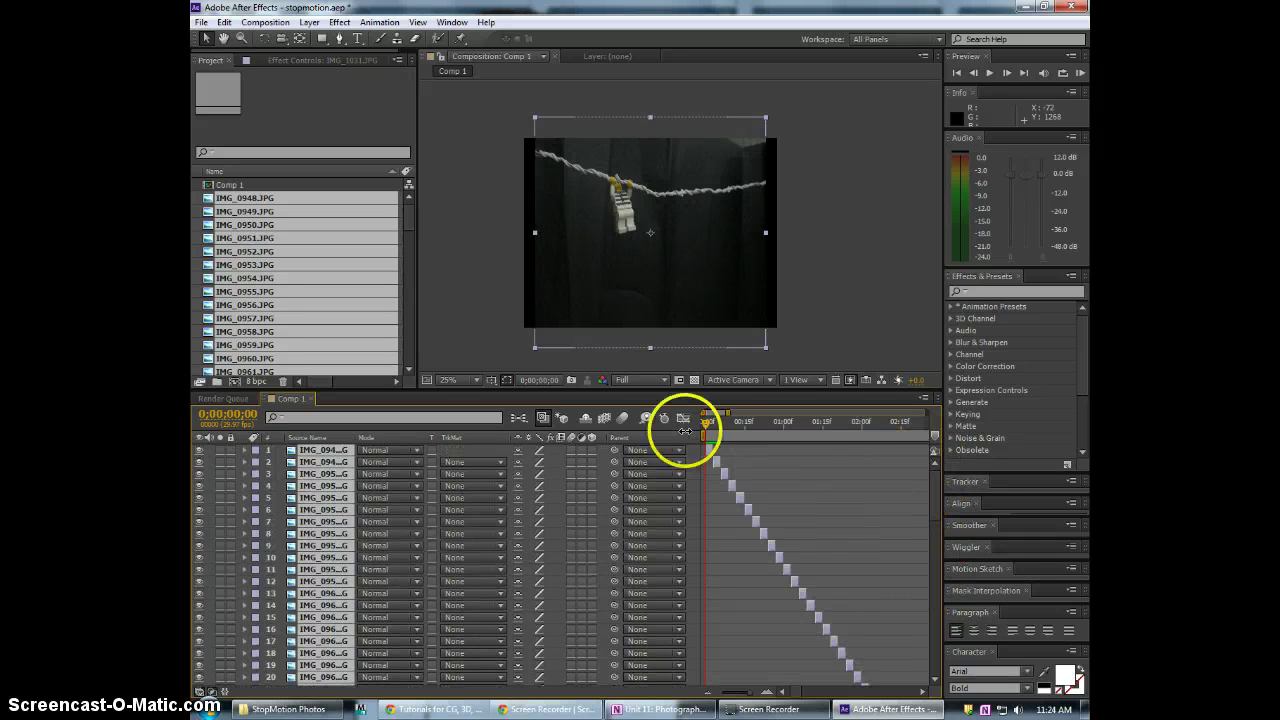
Preview the photo sequence by scrubbing to 0;00;01;12, playing it and scrubbing on to 0;00;02;18
drag(708, 428, 831, 451)
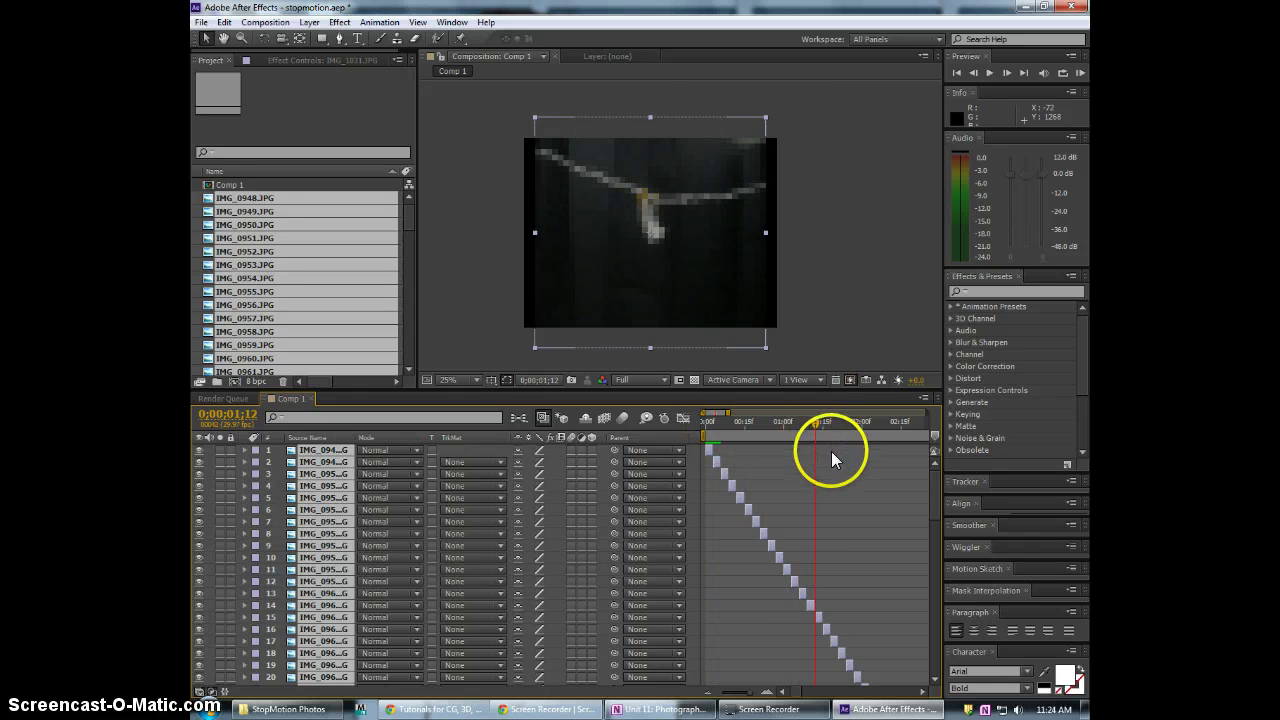
key(space)
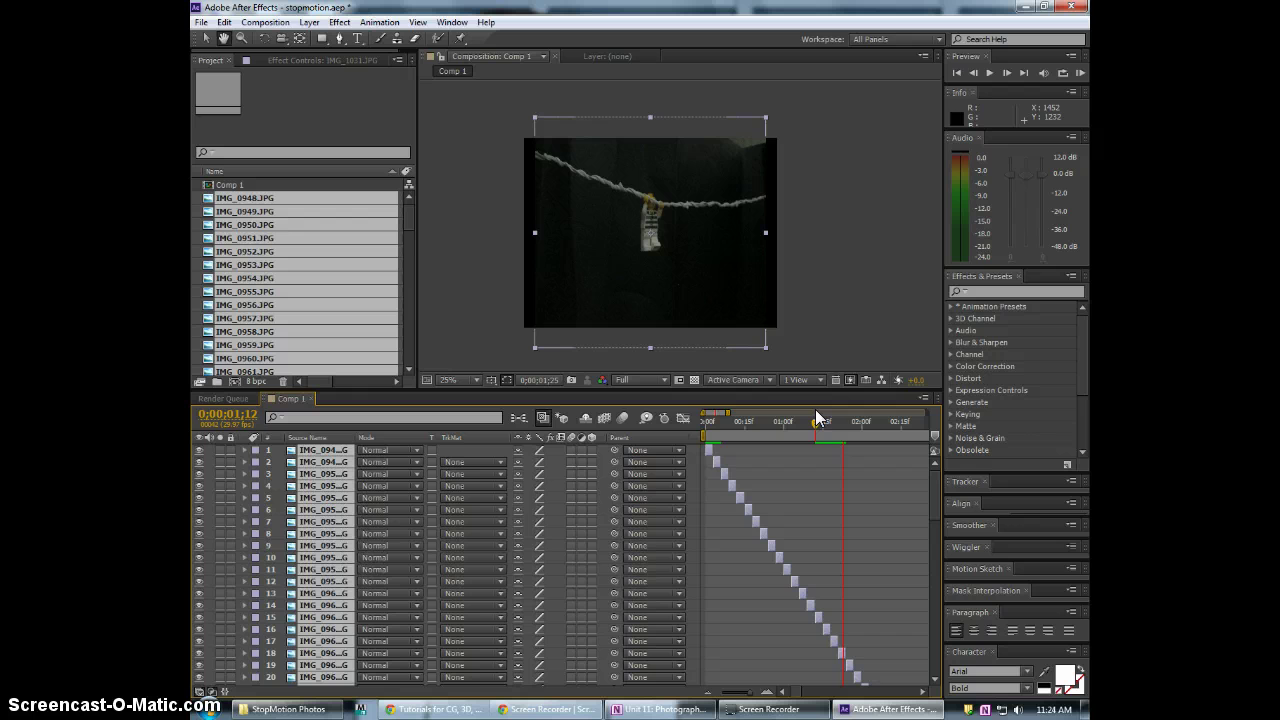
drag(815, 411, 910, 432)
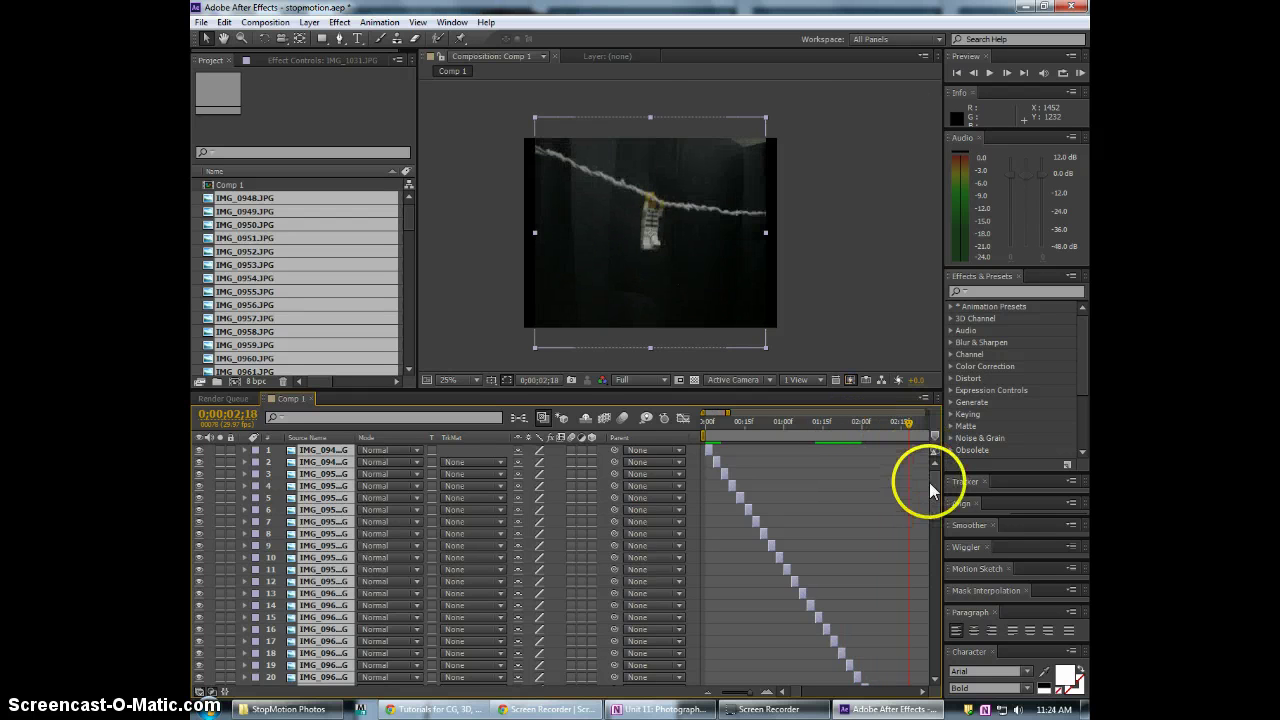
drag(929, 482, 934, 528)
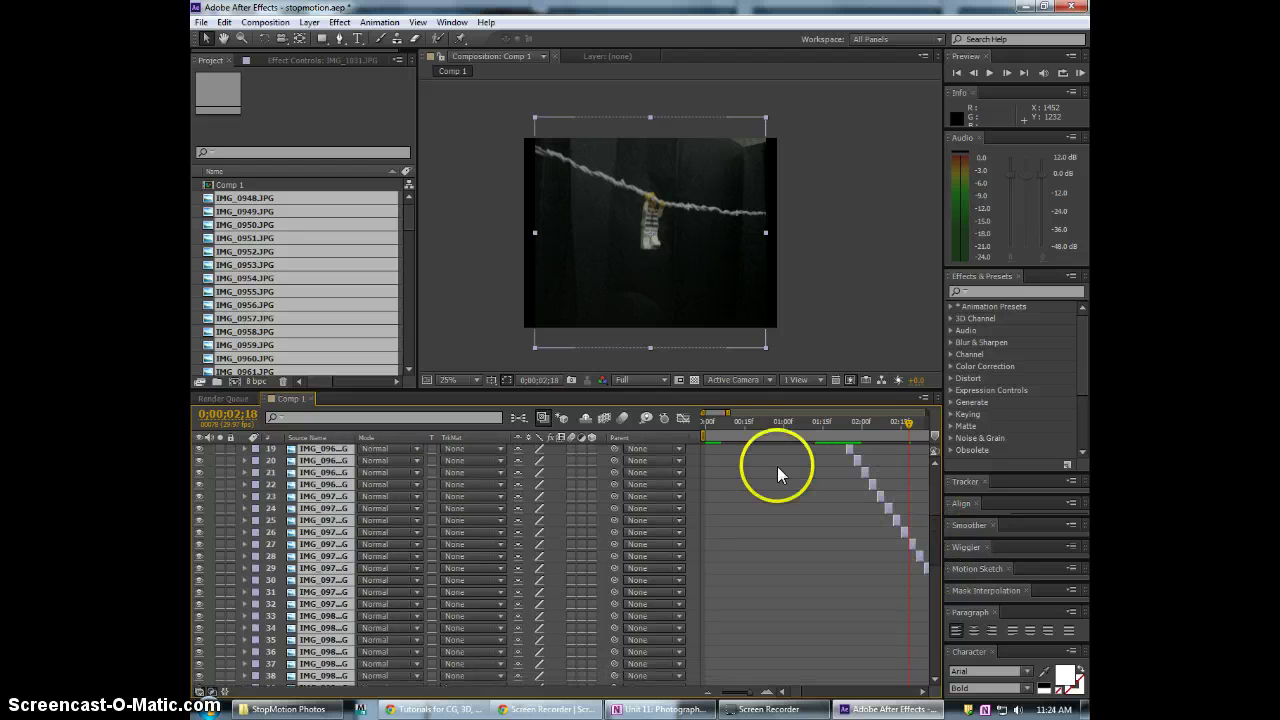
Move the work area's end back near the last photo layer and trim the composition to the work area
click(729, 420)
drag(738, 411, 923, 420)
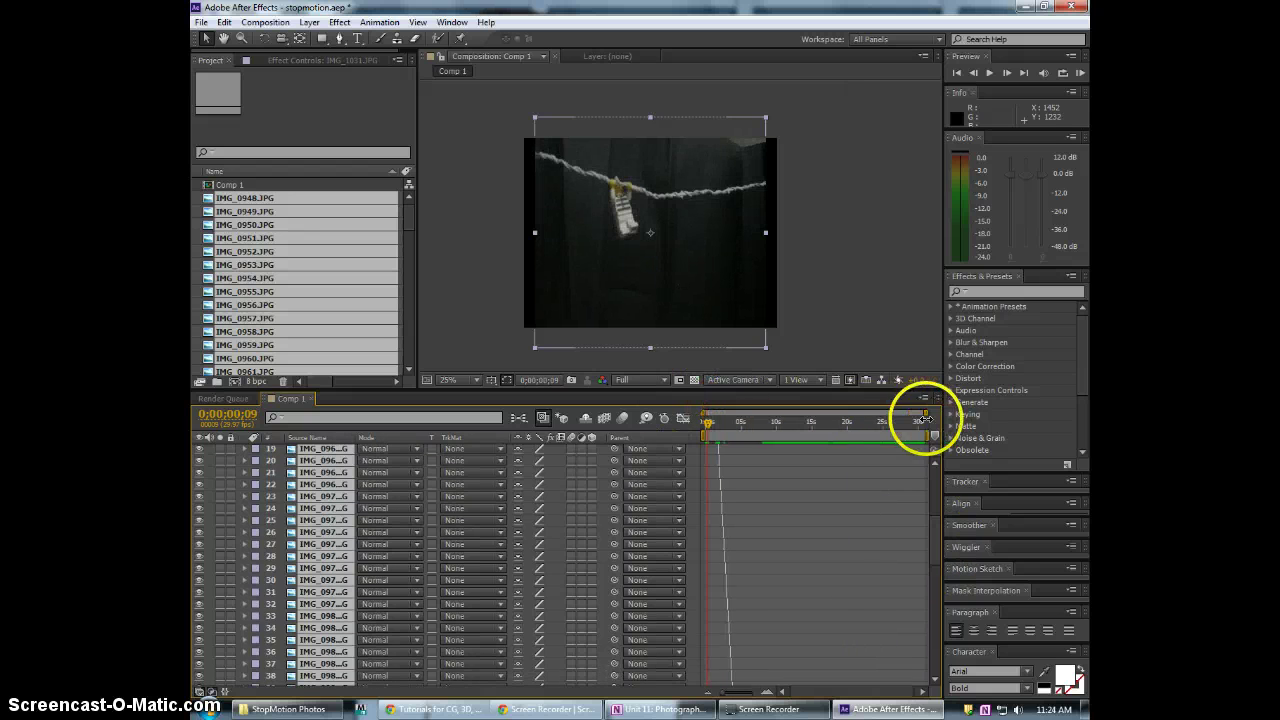
scroll(844, 511, down, 10)
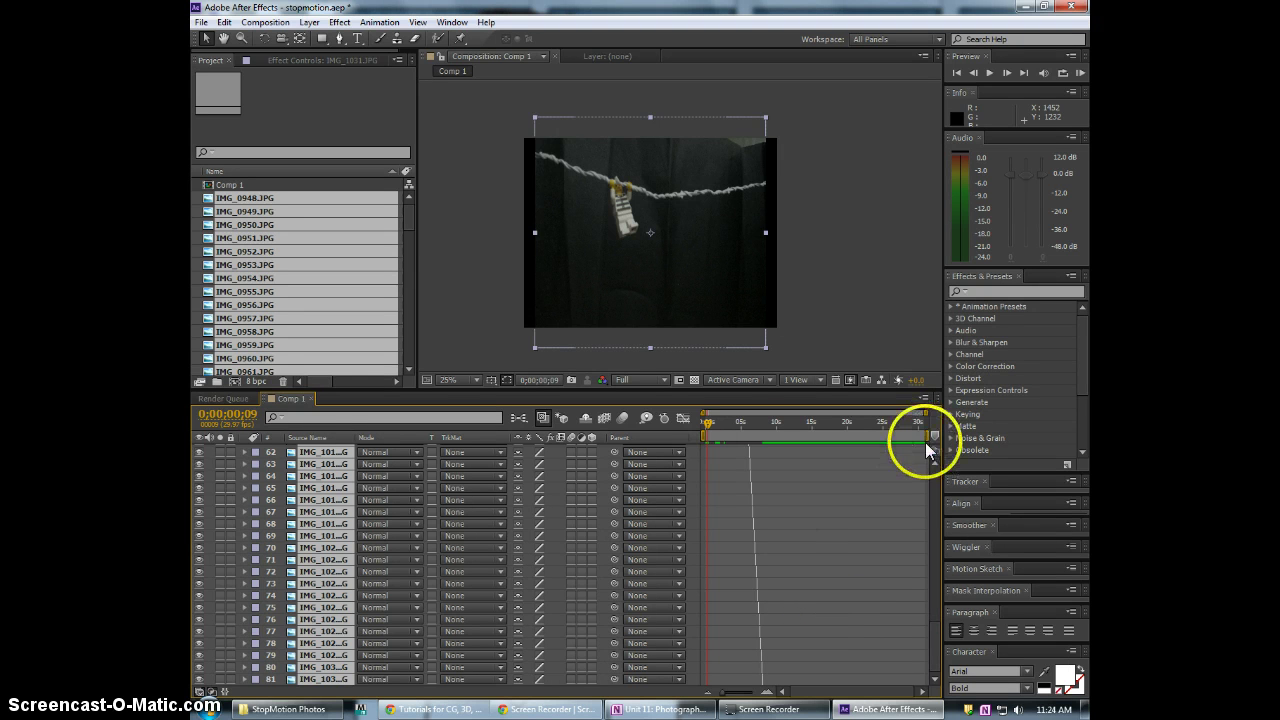
drag(924, 437, 756, 440)
right_click(755, 442)
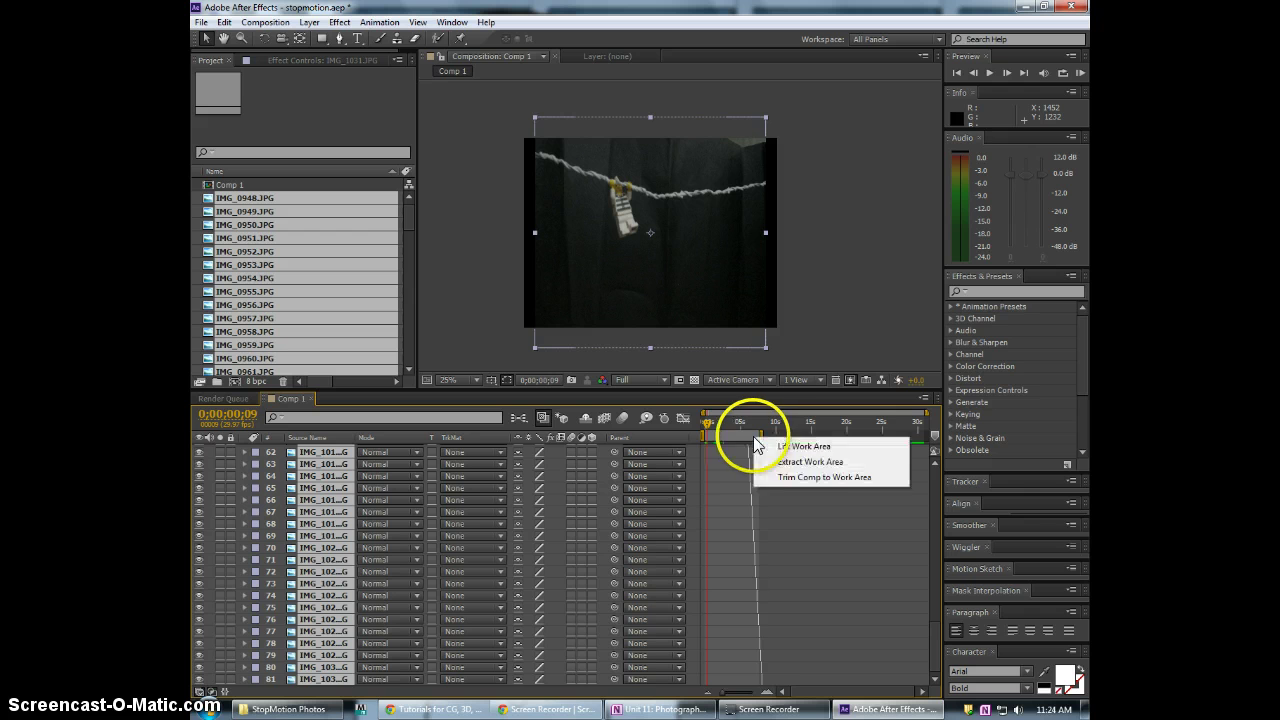
click(813, 478)
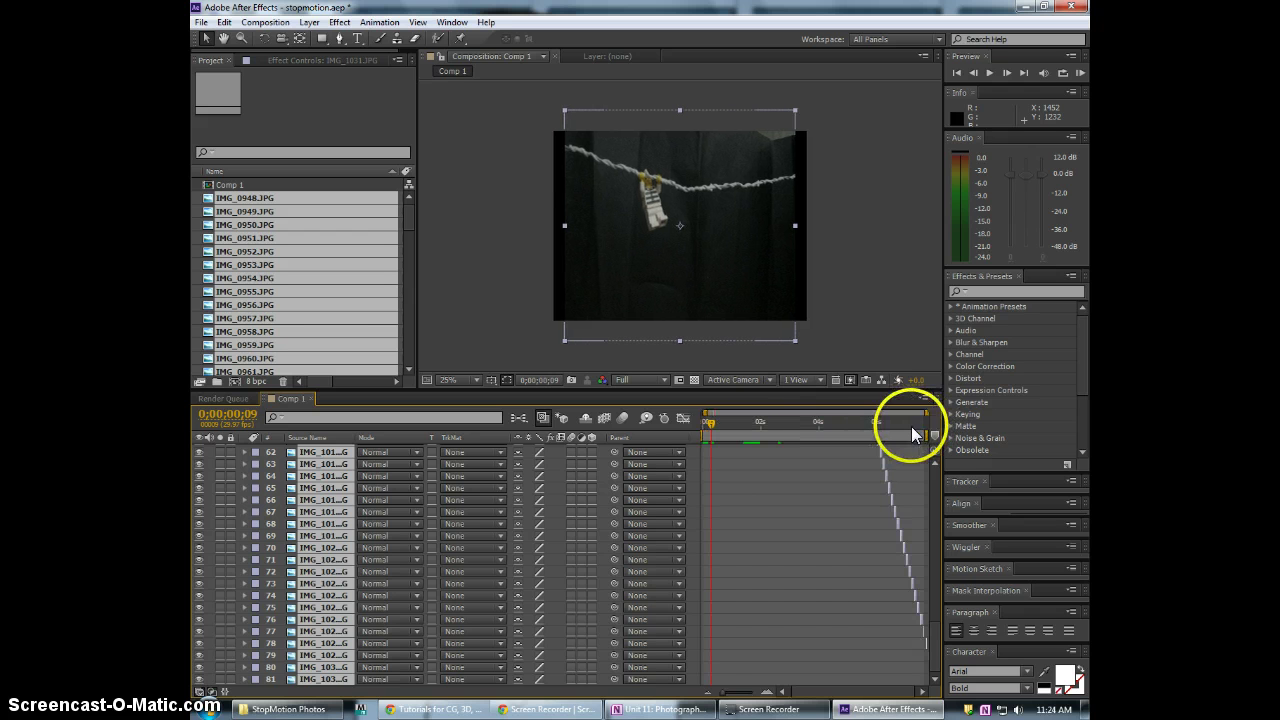
Place the playhead at 0;00;07;18 and set the composition's duration to 0;00;20;19
drag(911, 426, 918, 623)
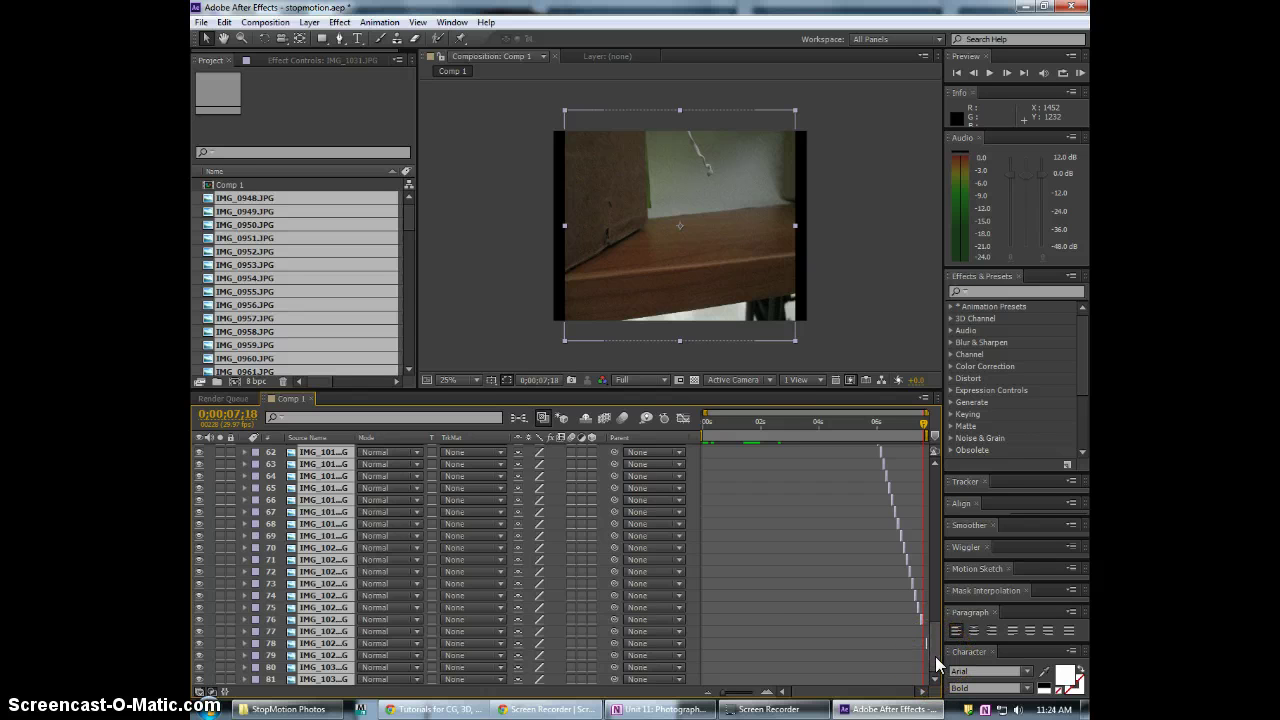
click(781, 445)
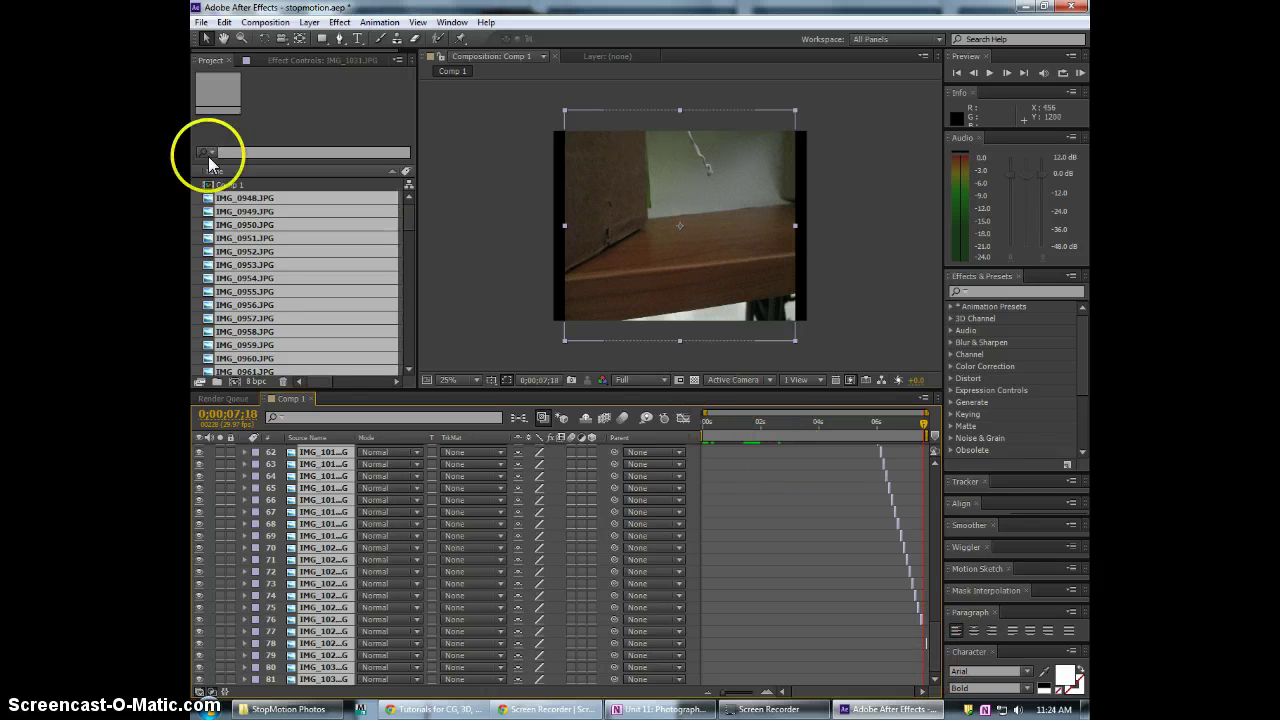
click(268, 24)
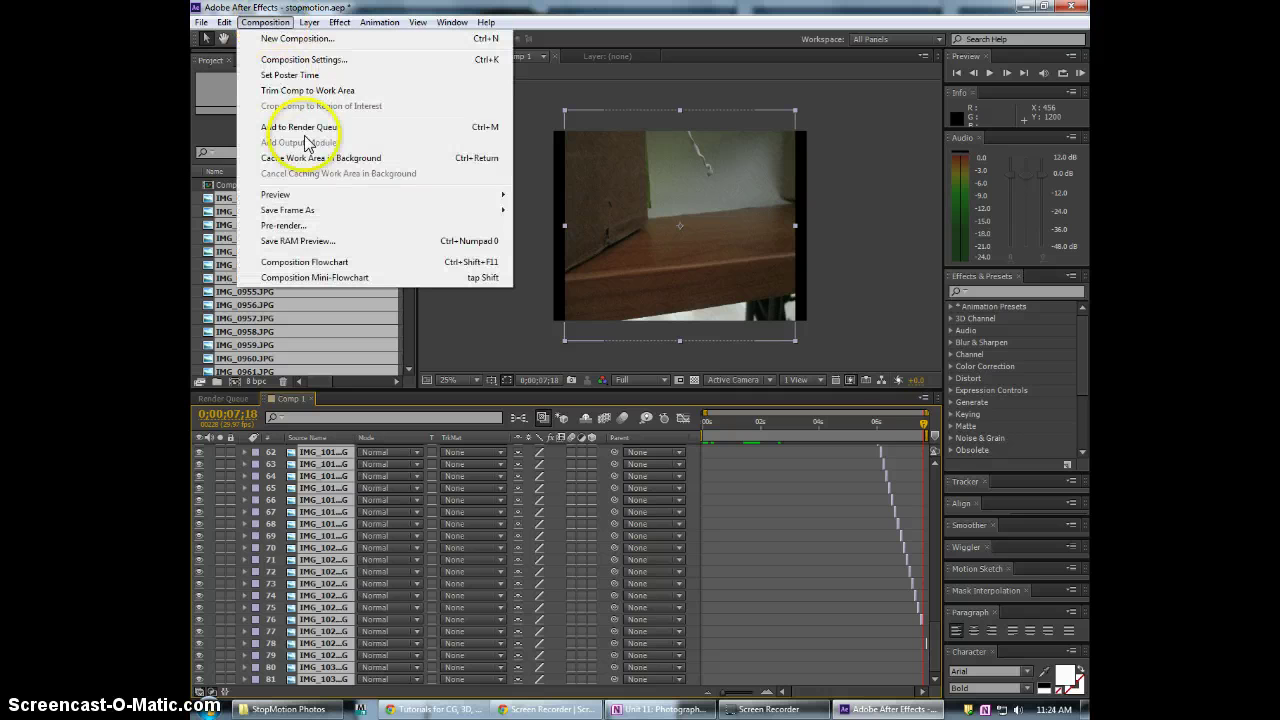
click(296, 60)
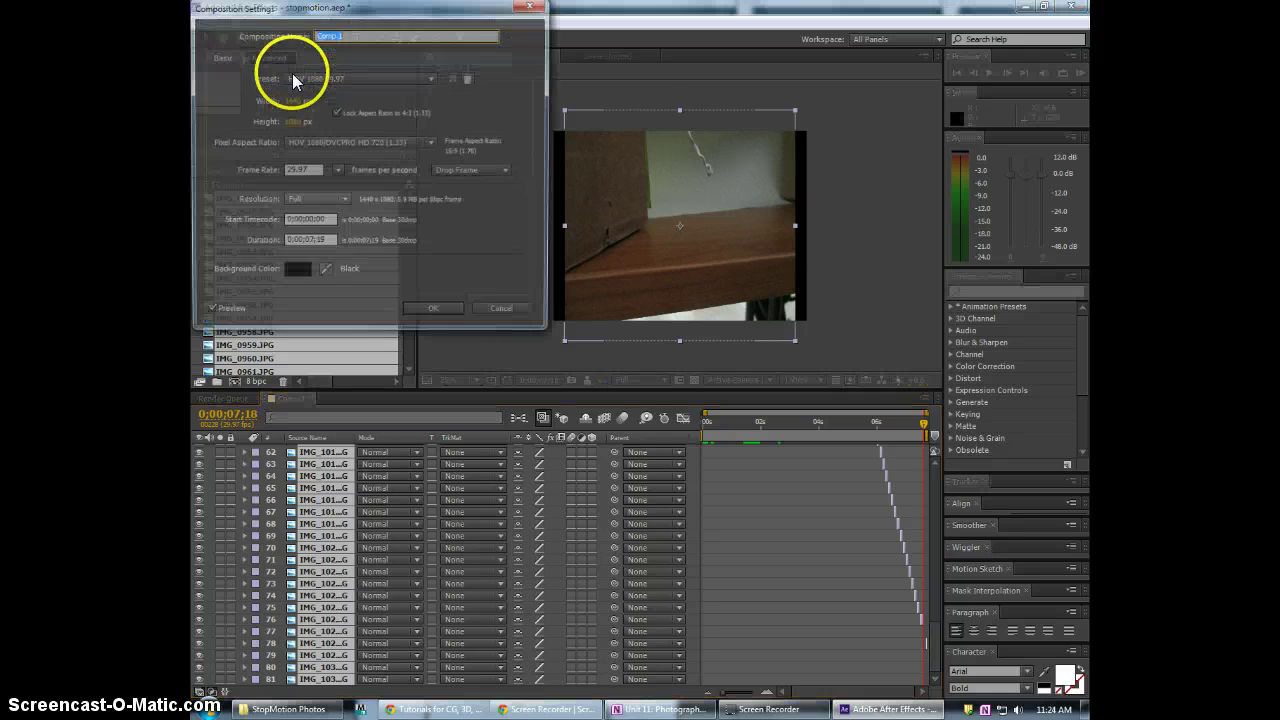
click(307, 242)
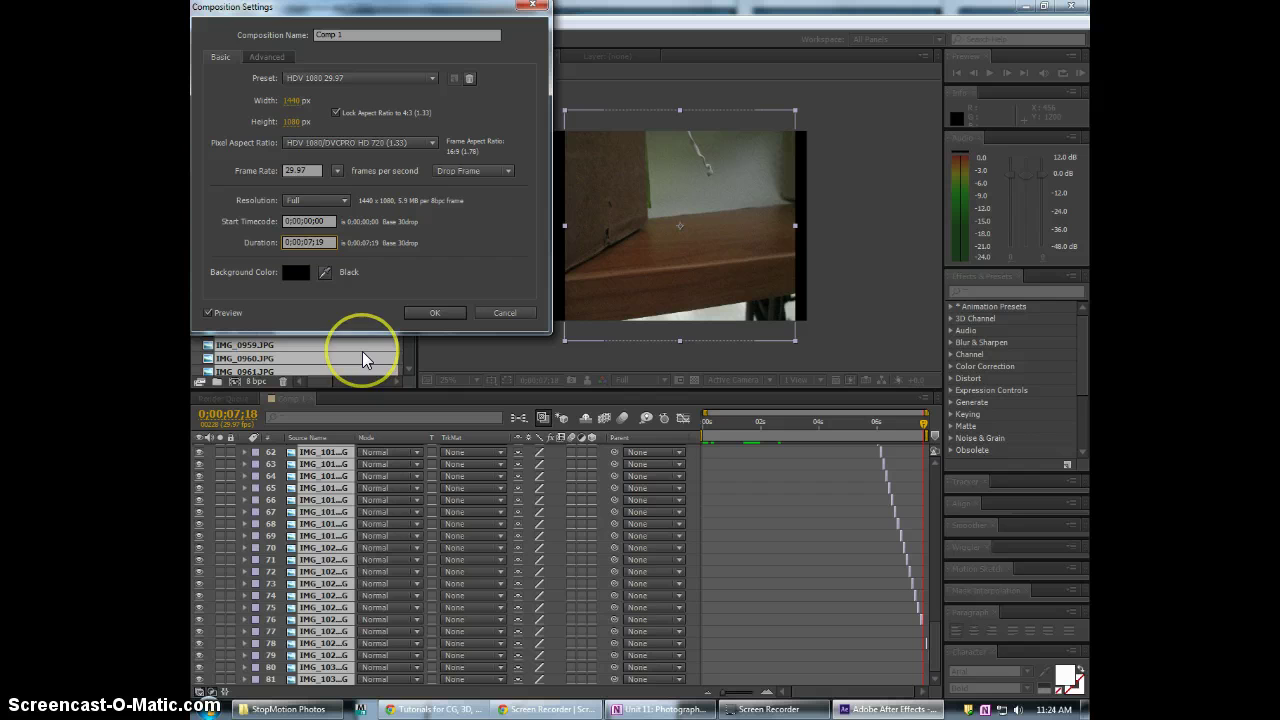
key(BackSpace)
key(BackSpace)
text(20)
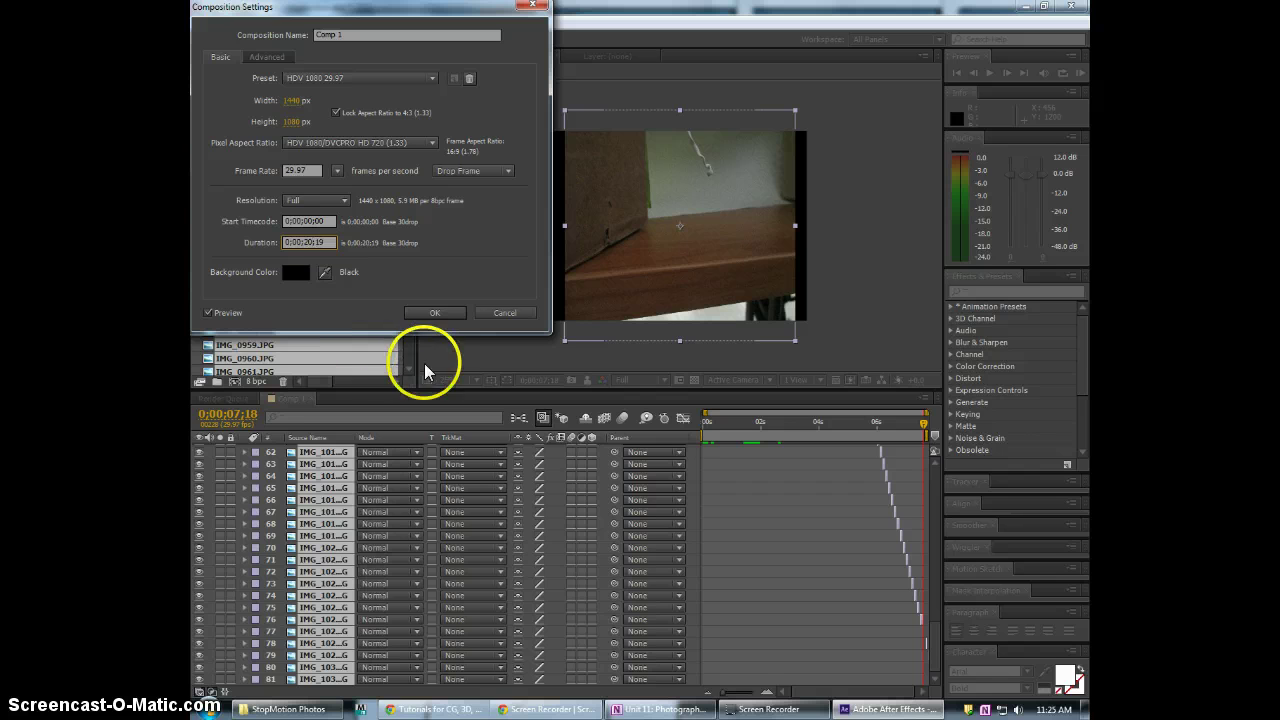
click(429, 313)
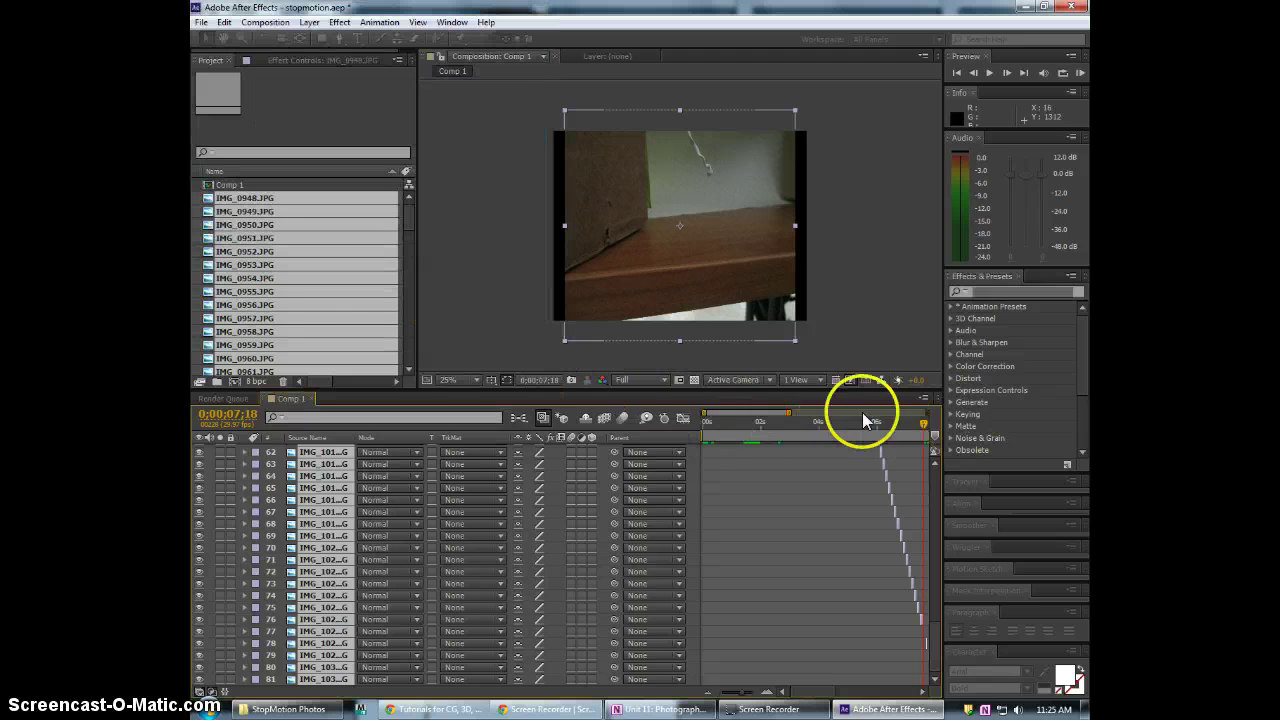
Select layers 77 through 81 and extend their ends together until layer 77 lasts three frames
drag(787, 413, 845, 413)
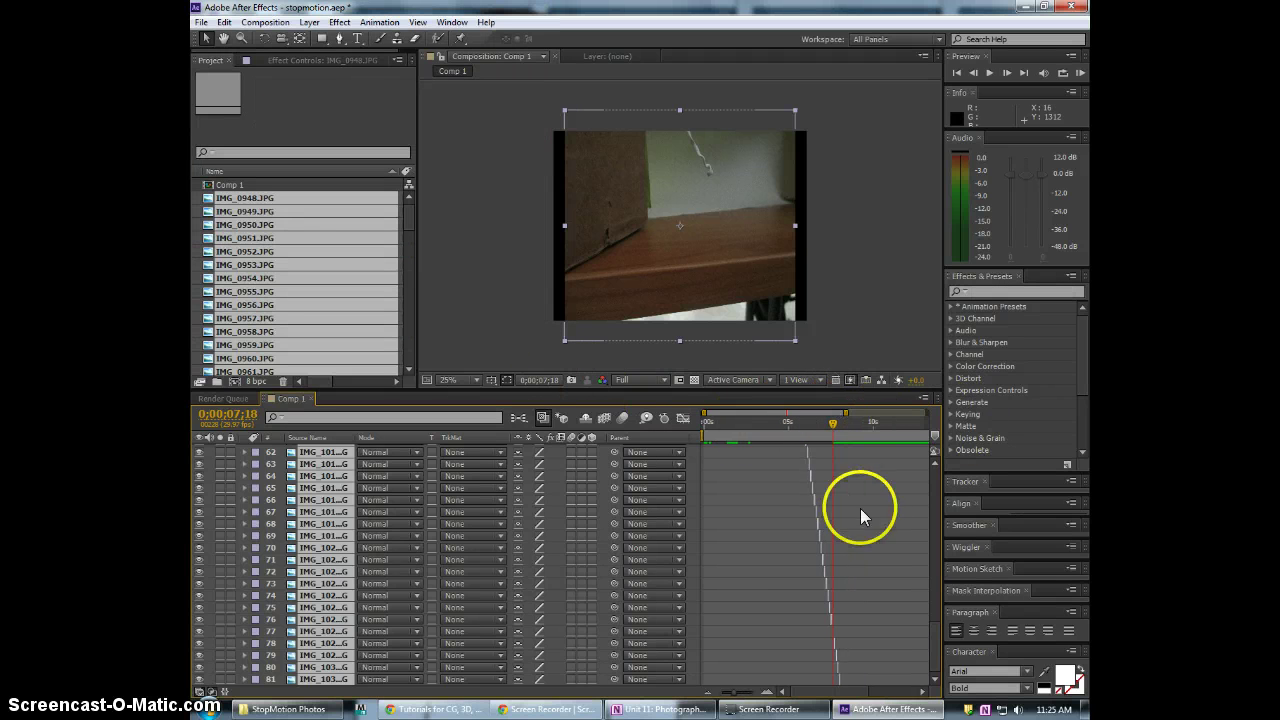
click(855, 637)
click(346, 625)
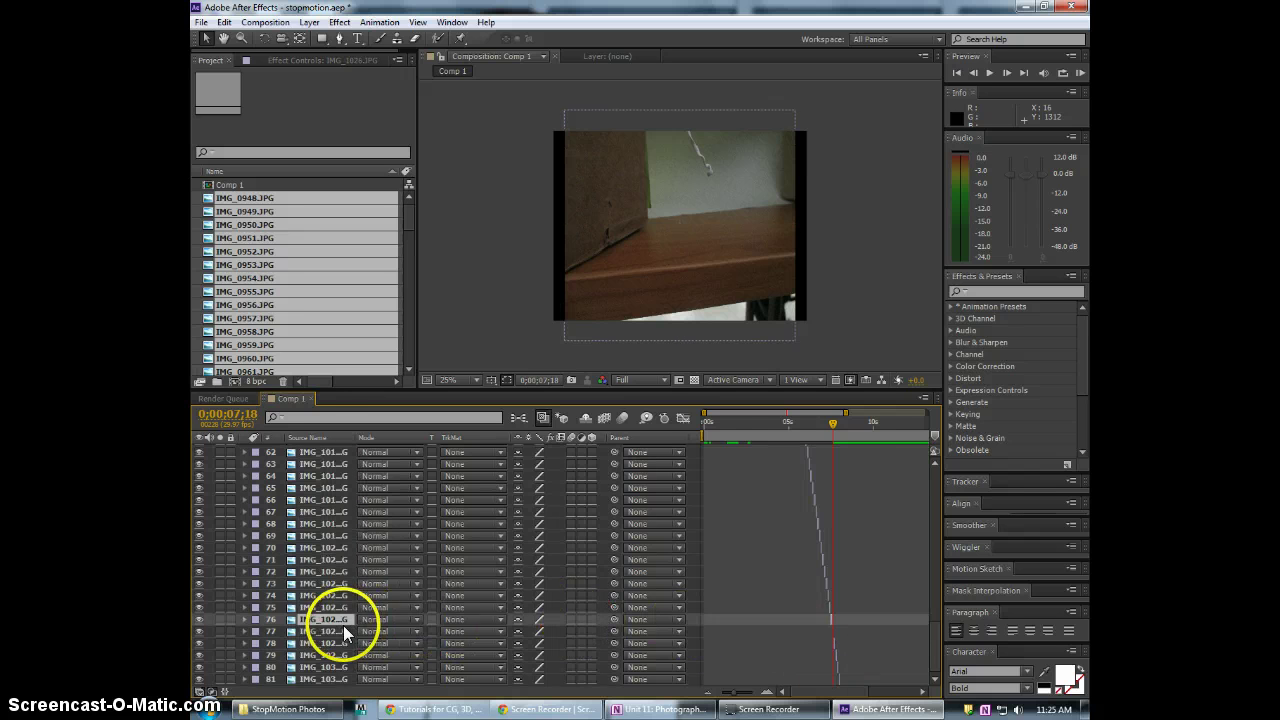
click(337, 633)
drag(847, 413, 790, 430)
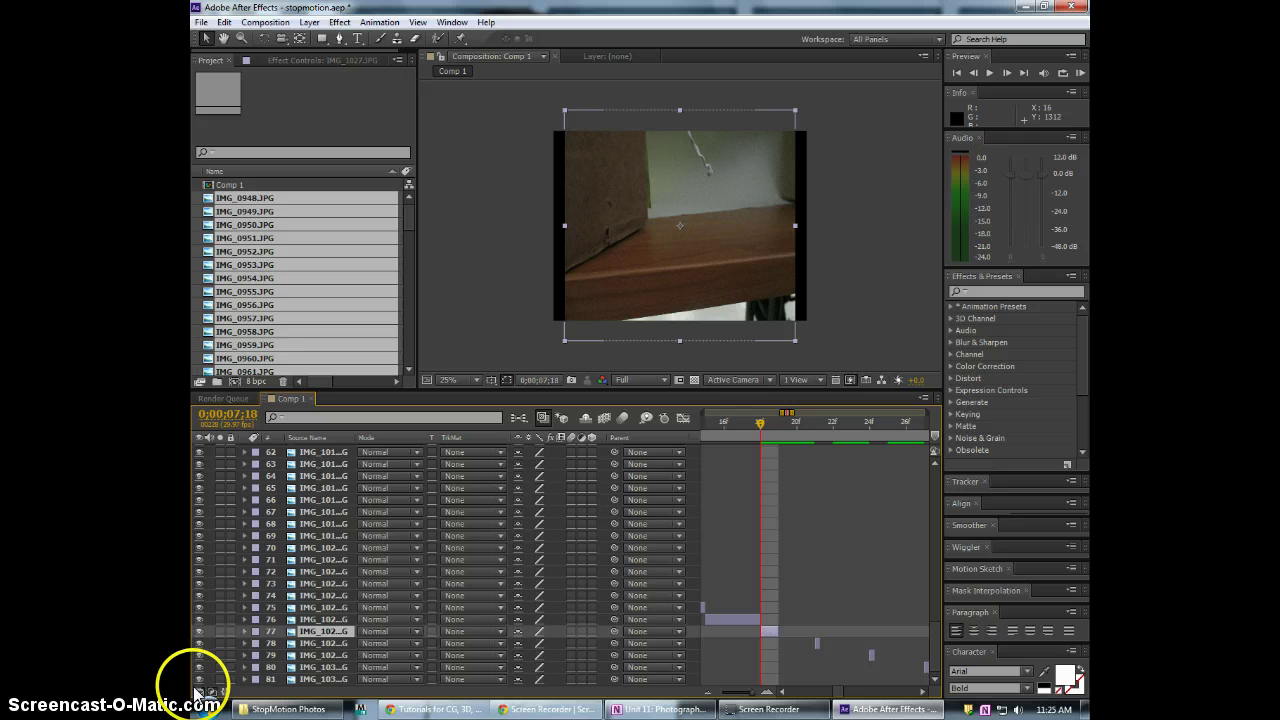
shift+click(336, 679)
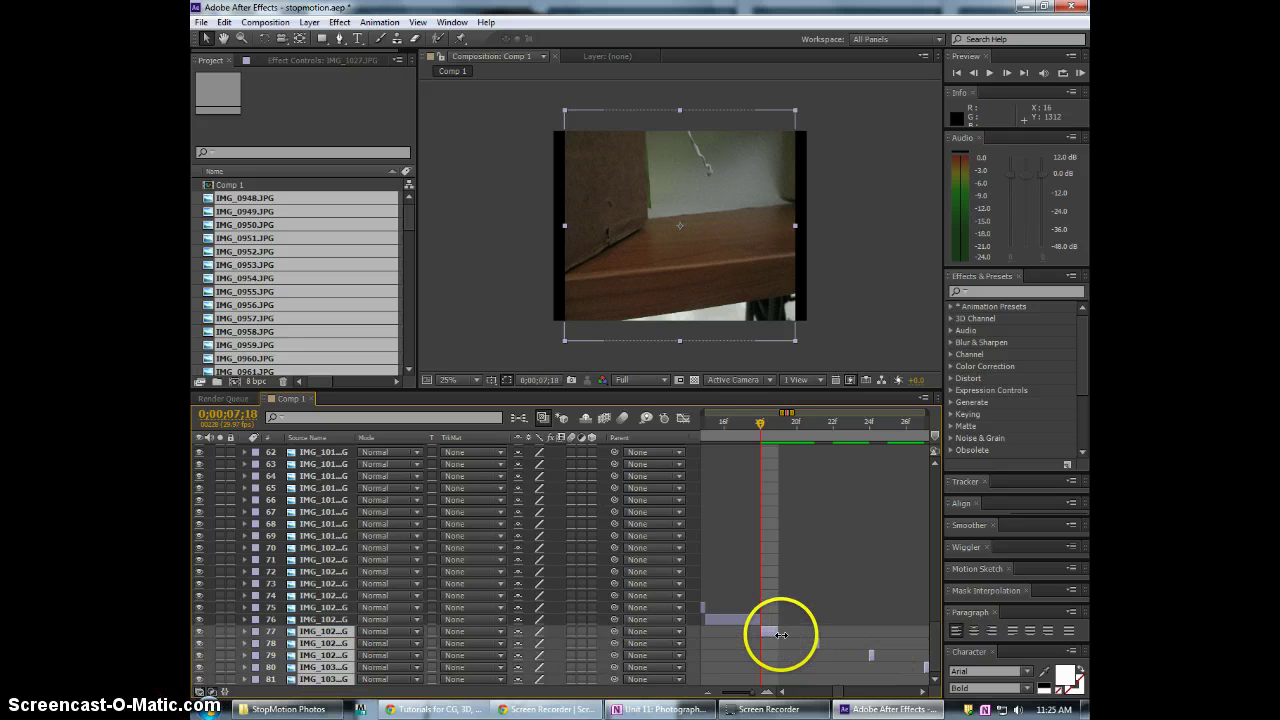
mouse_move(778, 633)
mouse_down()
mouse_move(832, 633)
mouse_move(779, 632)
mouse_up()
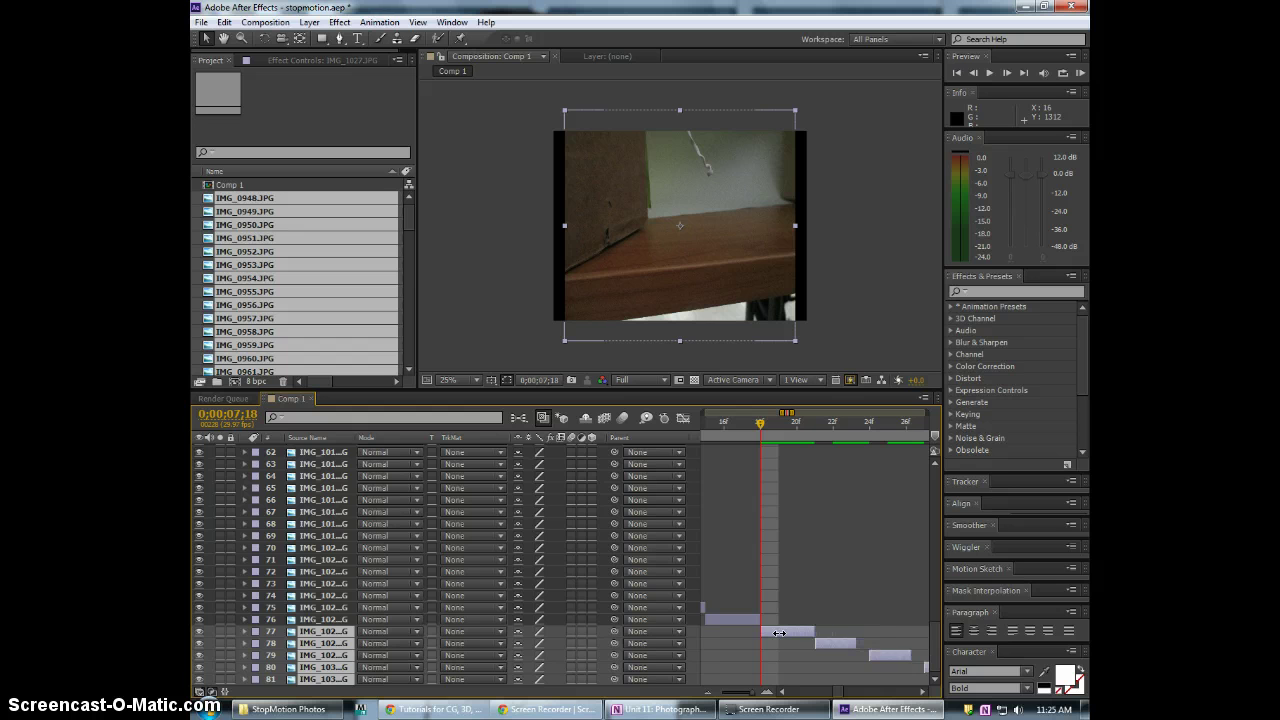
Extend layers 78 through 81 together so each photo ends where the following one starts, and deselect them
click(868, 631)
click(846, 644)
shift+click(316, 679)
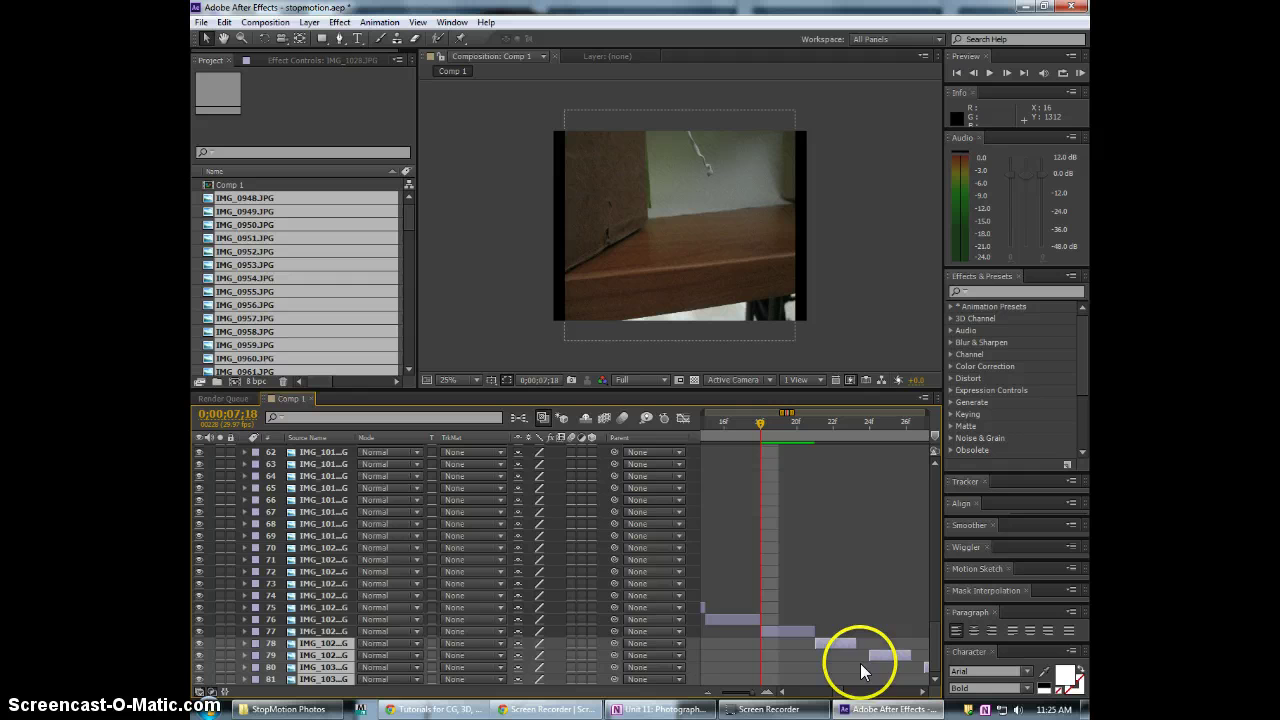
click(897, 597)
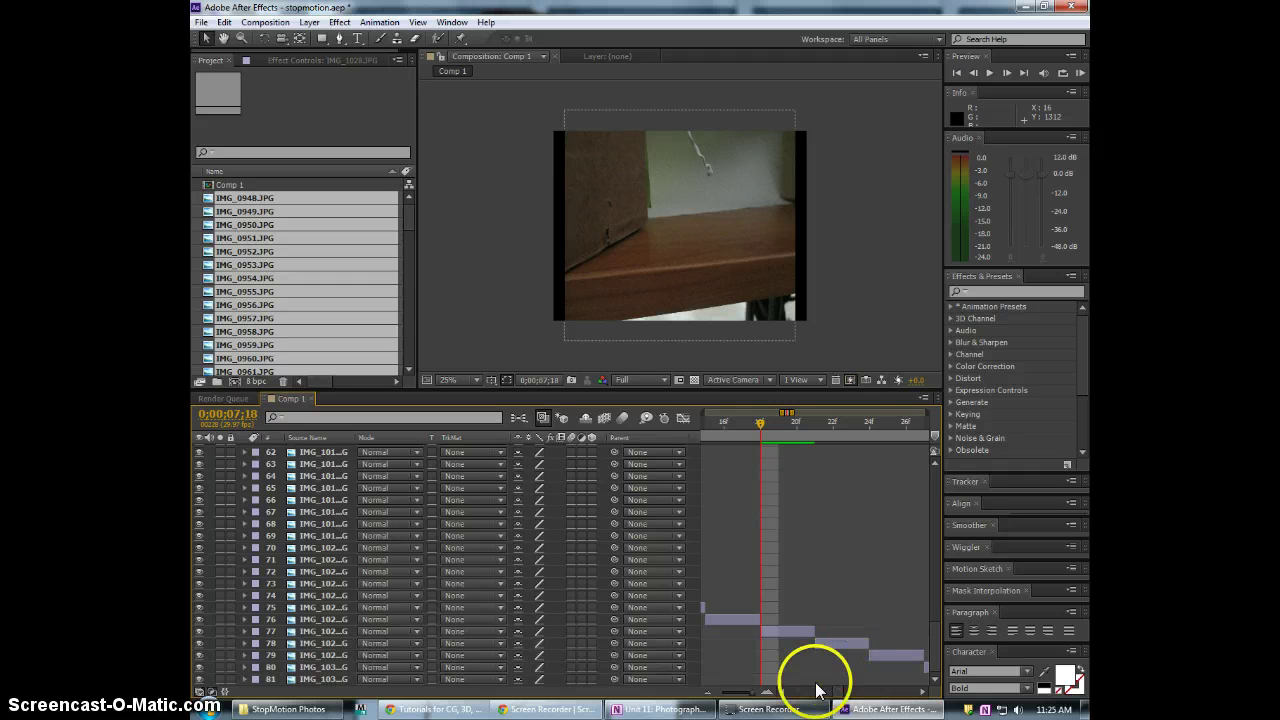
Review the staggered photo layers across the timeline, from the first layer down to layer 56, for continuity
drag(843, 692, 822, 697)
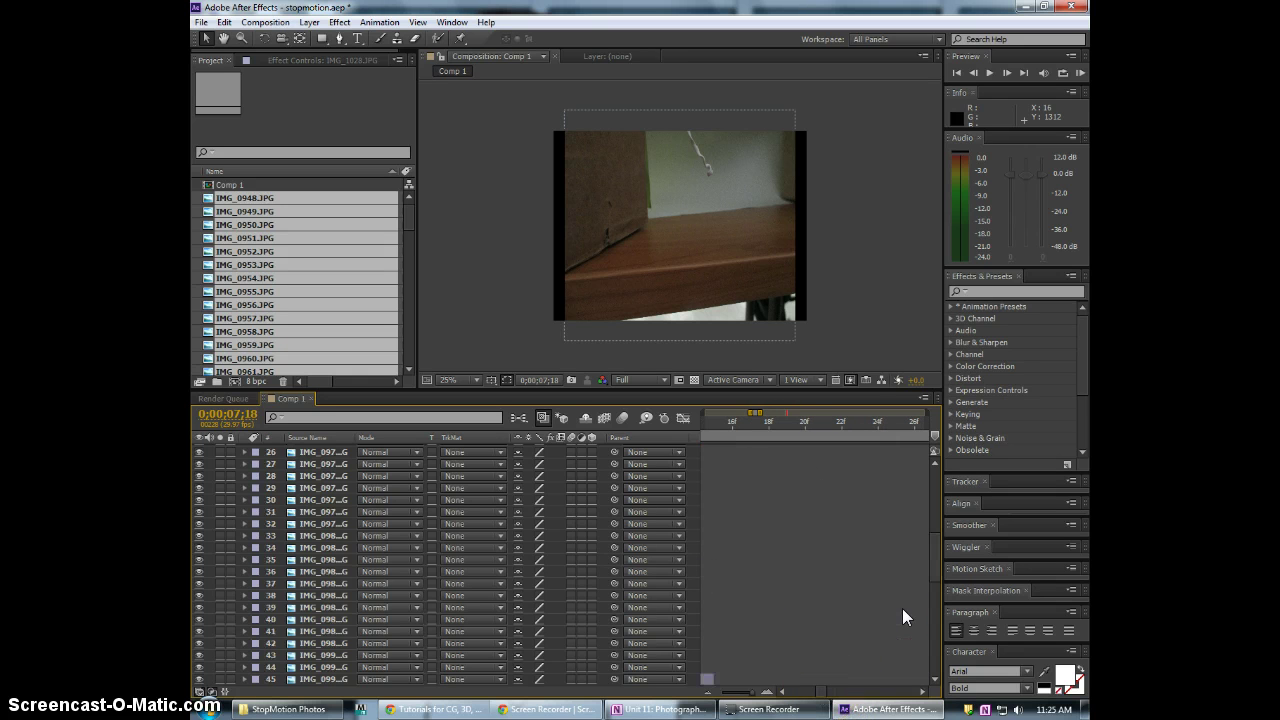
scroll(902, 608, up, 20)
drag(748, 407, 703, 409)
scroll(807, 526, down, 2)
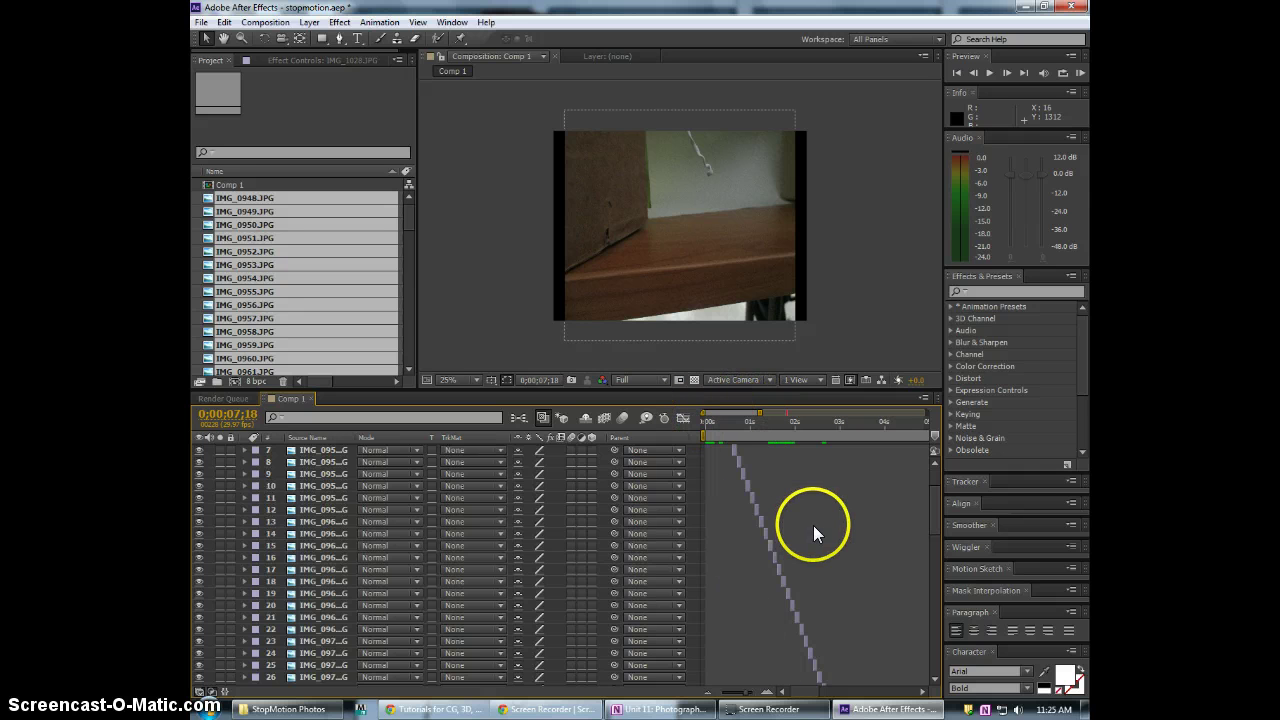
scroll(834, 546, down, 10)
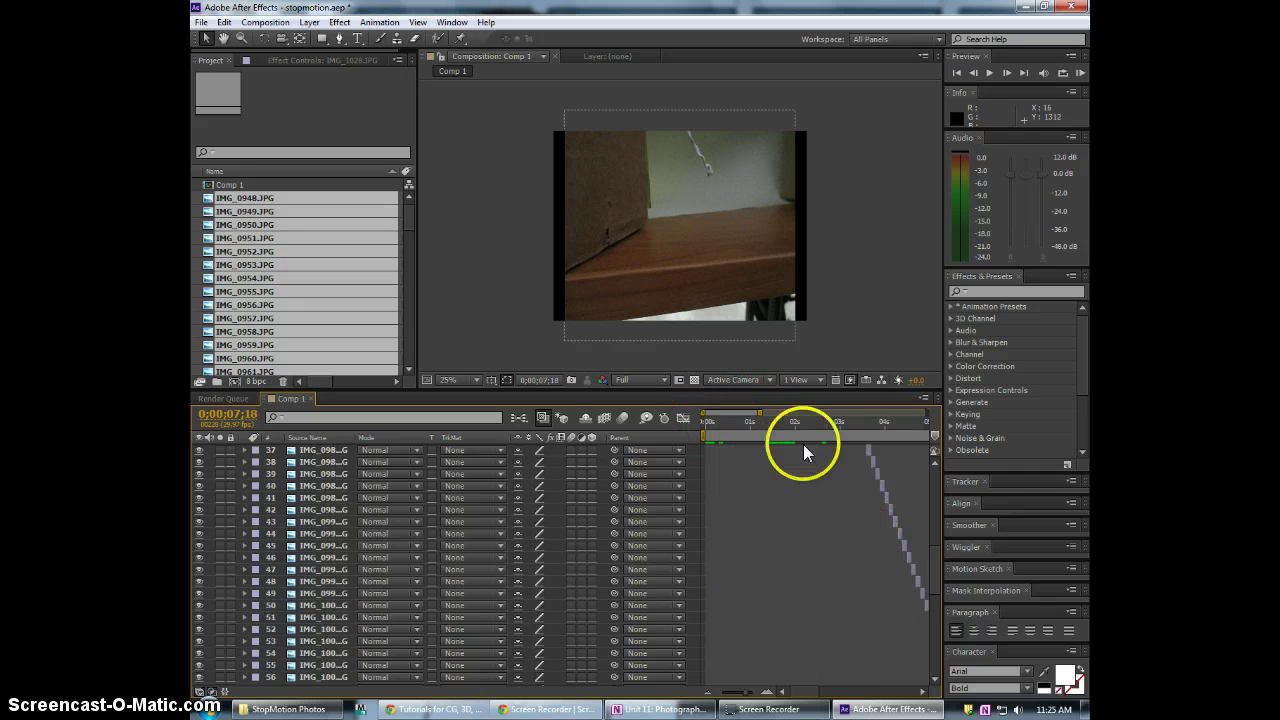
drag(760, 413, 873, 415)
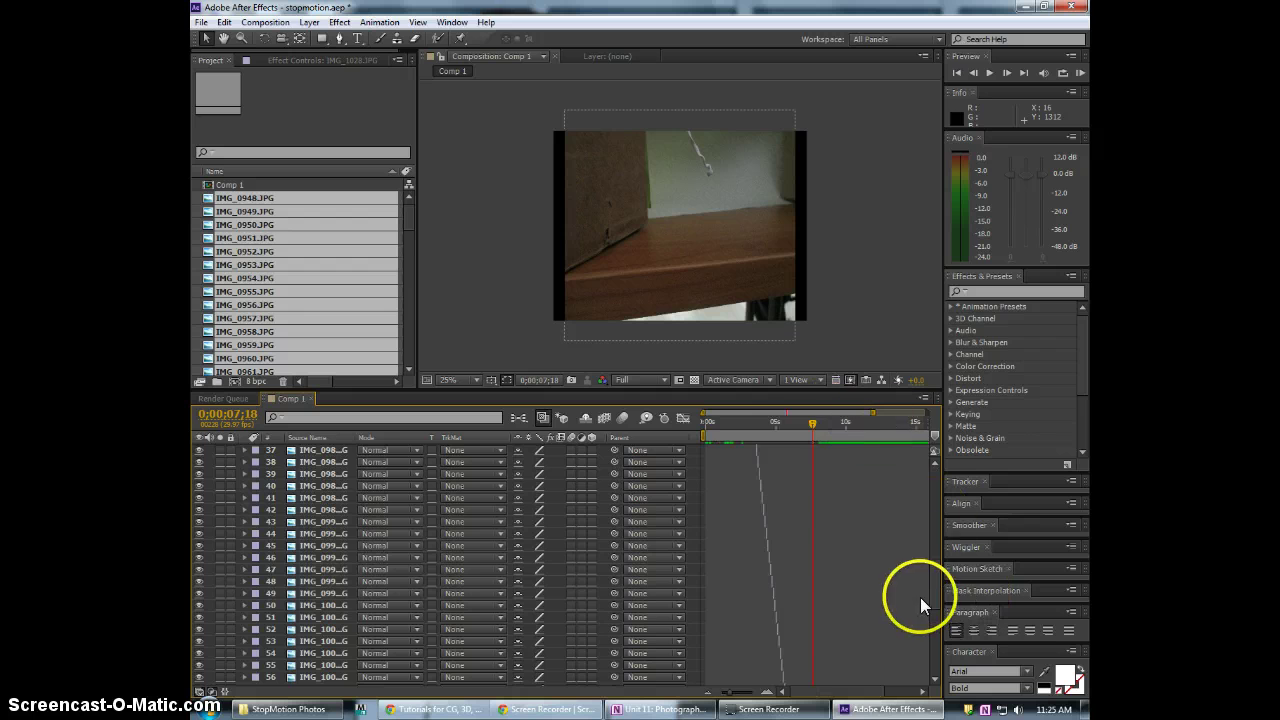
drag(934, 591, 933, 471)
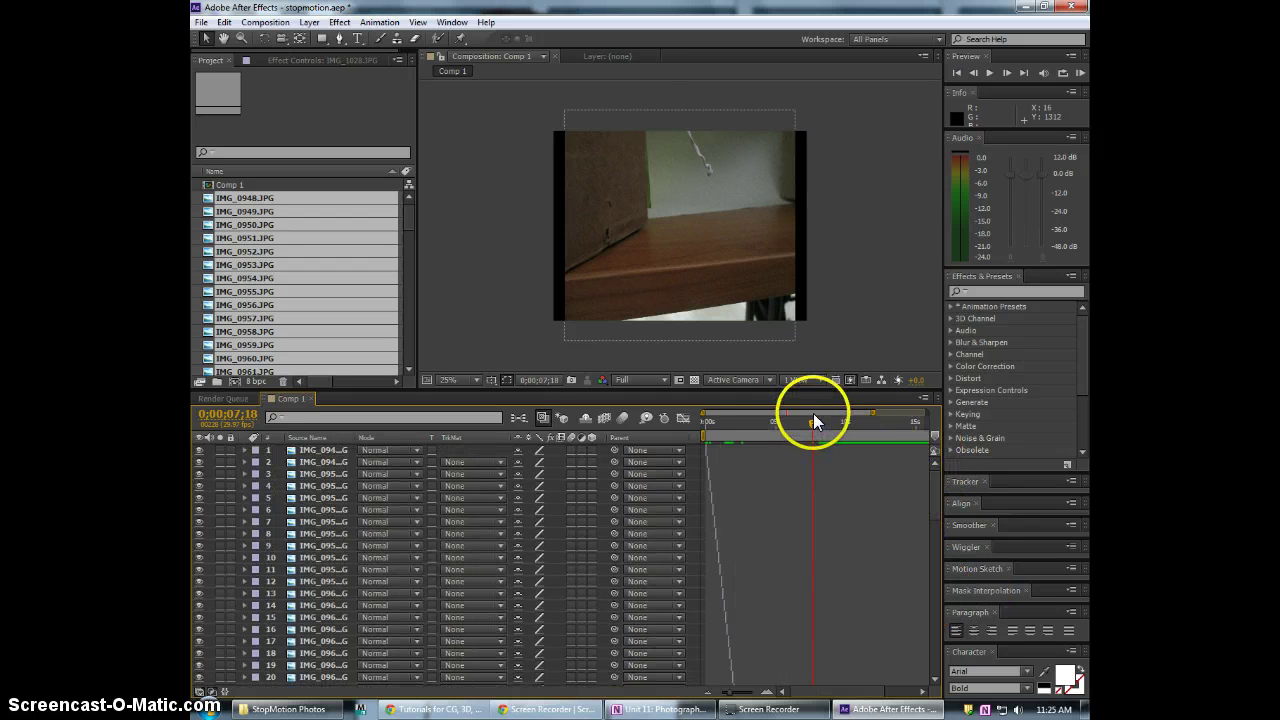
click(770, 301)
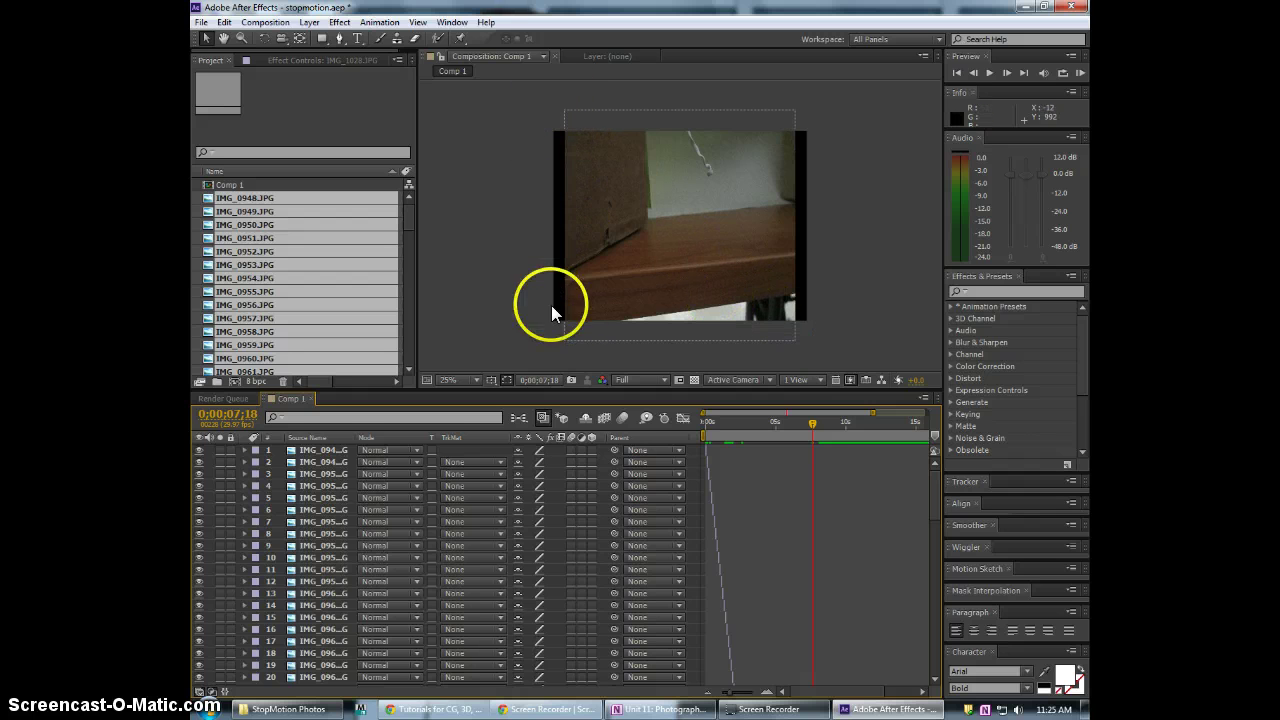
Select the first photo layer and return the playhead to the start of the composition at 0;00;00;00
click(786, 355)
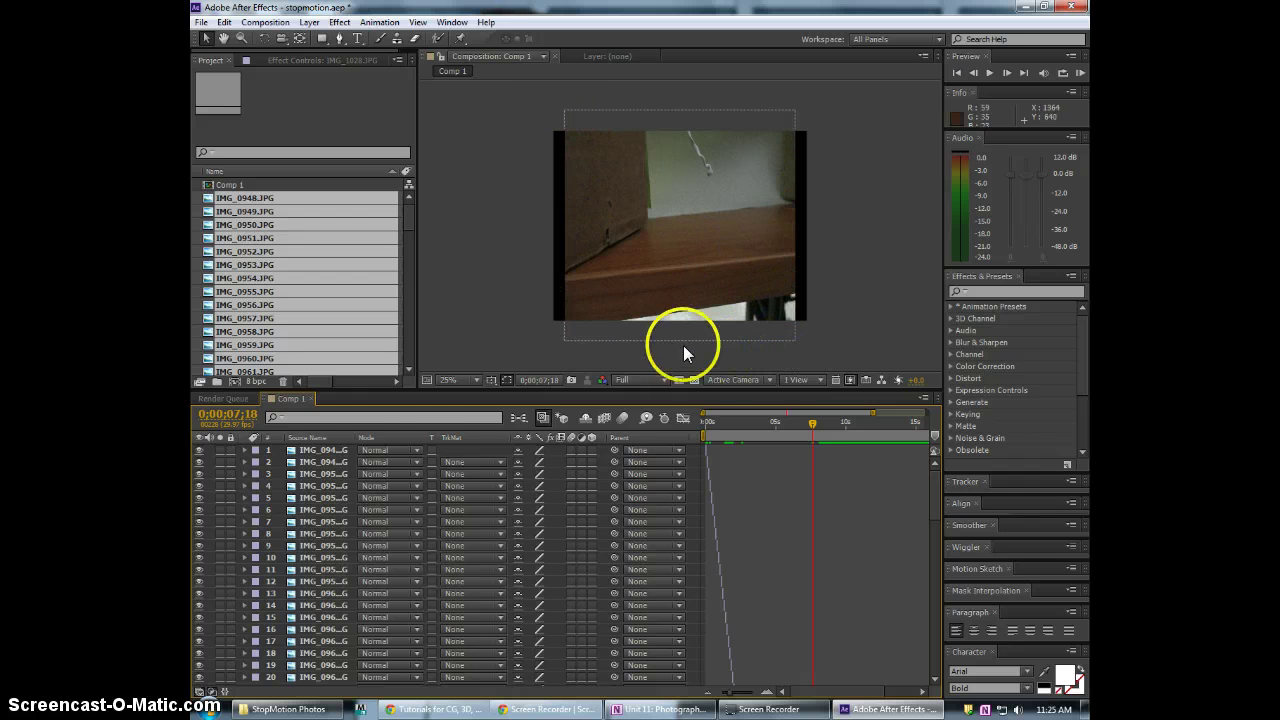
click(338, 450)
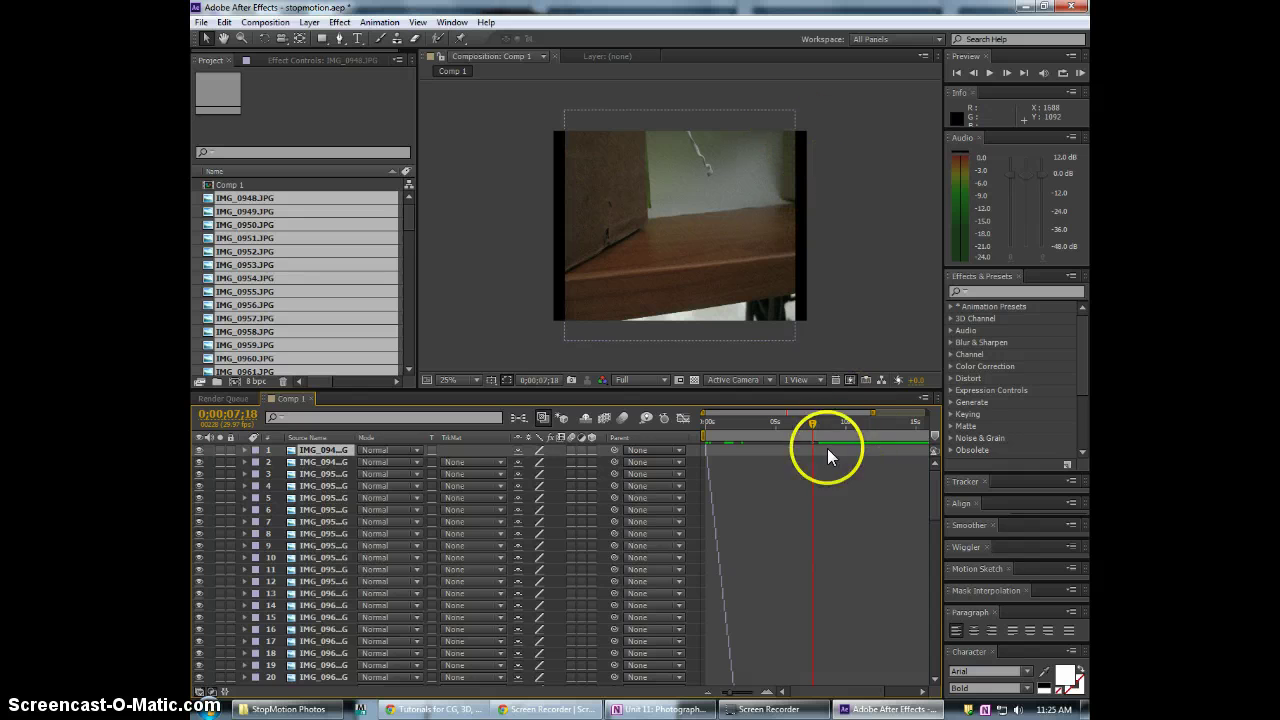
drag(874, 413, 929, 417)
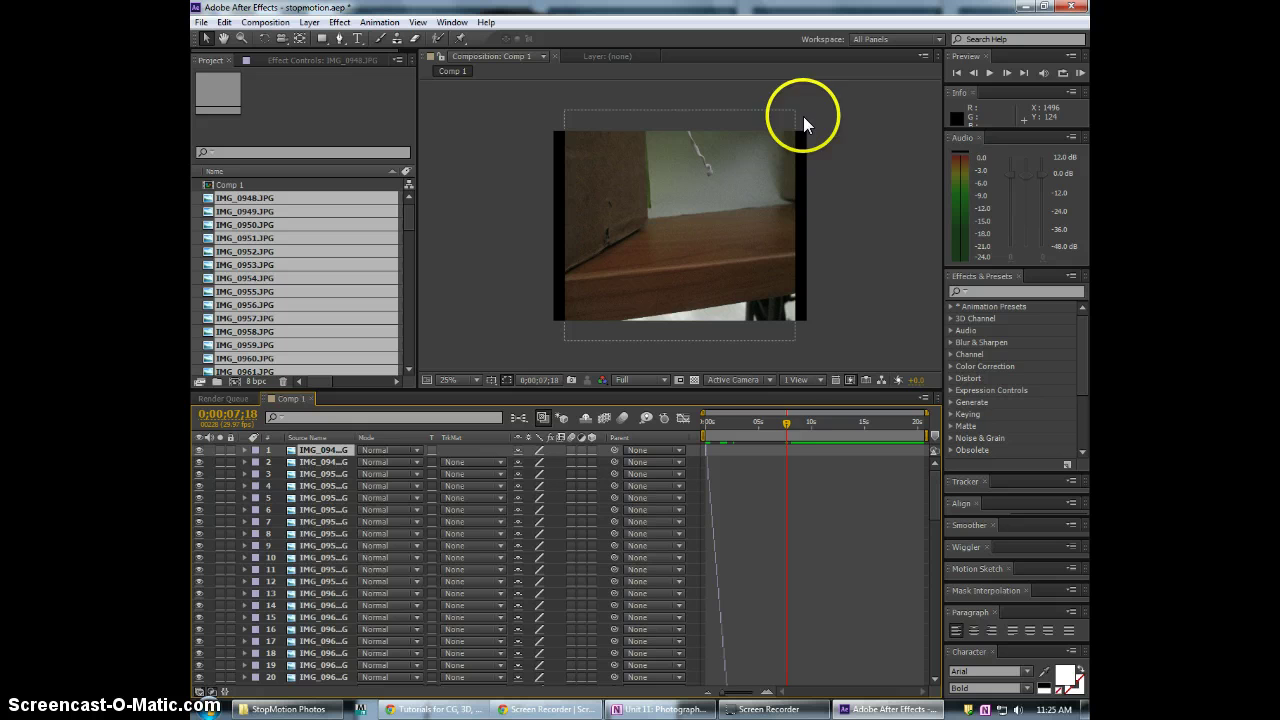
drag(777, 427, 703, 424)
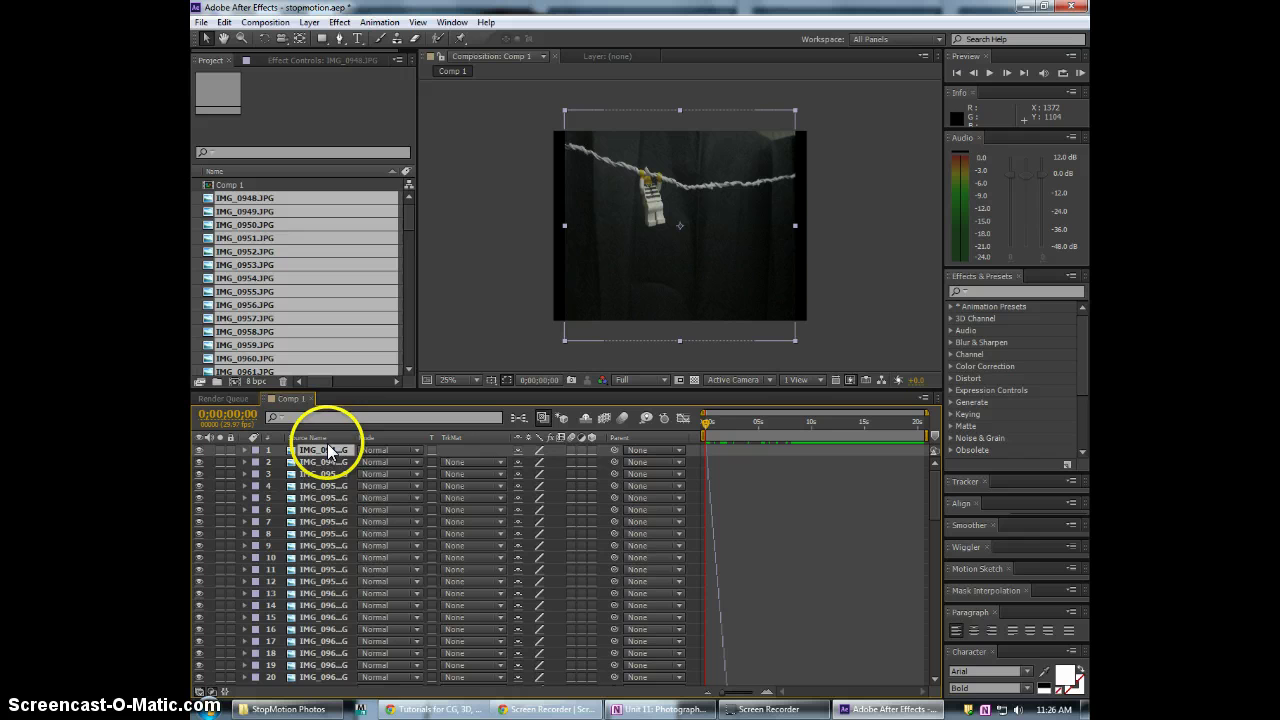
scroll(335, 475, down, 1)
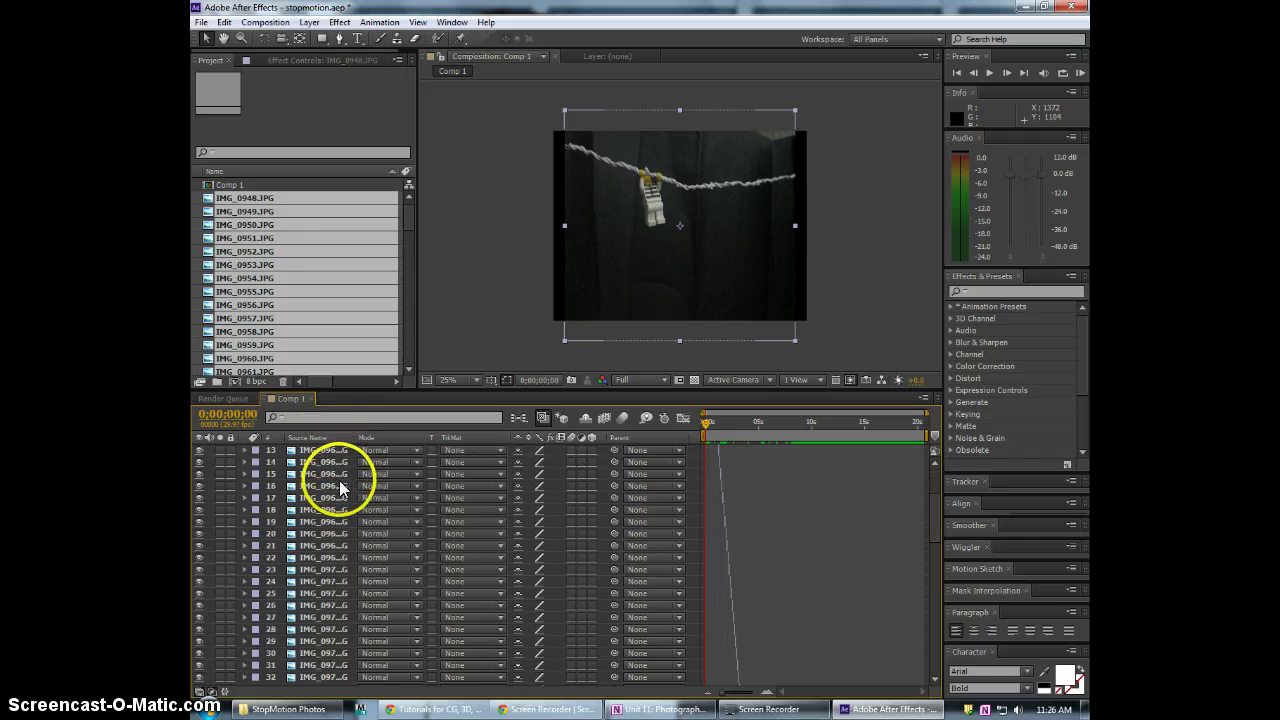
scroll(343, 487, up, 1)
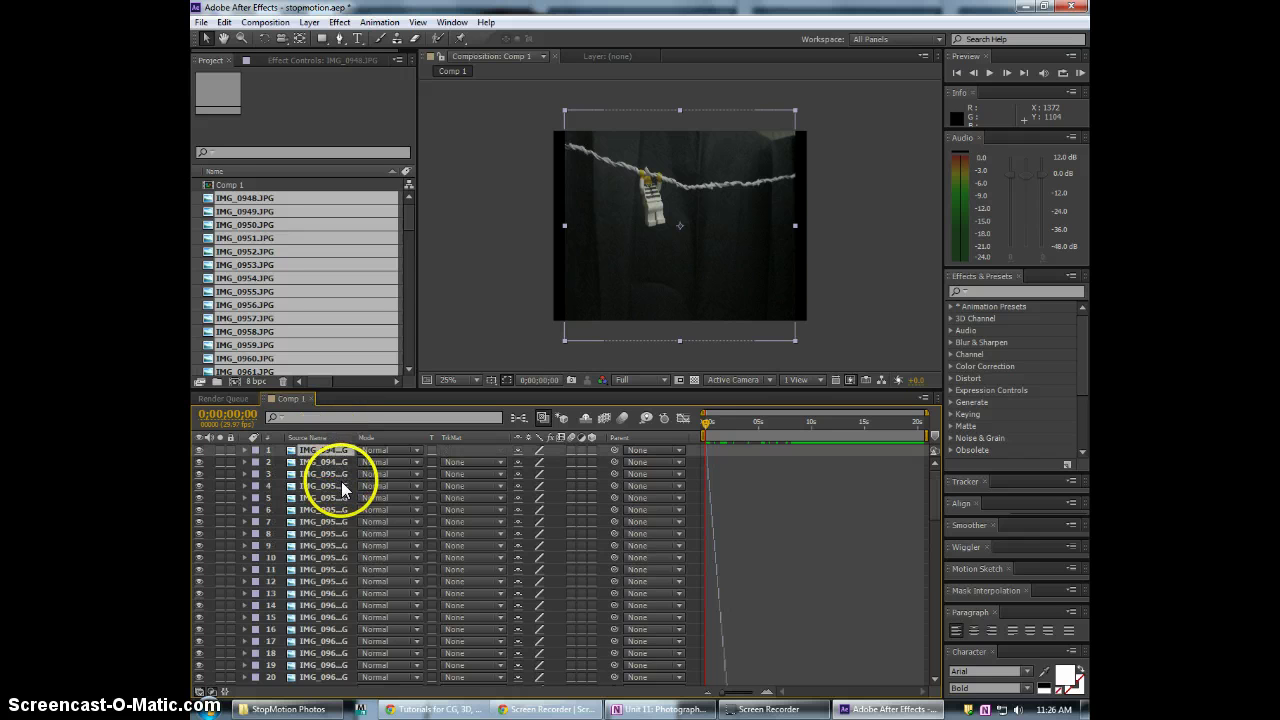
Add the title text "LEGO ROPING" in white over the lower part of the opening photo
click(358, 39)
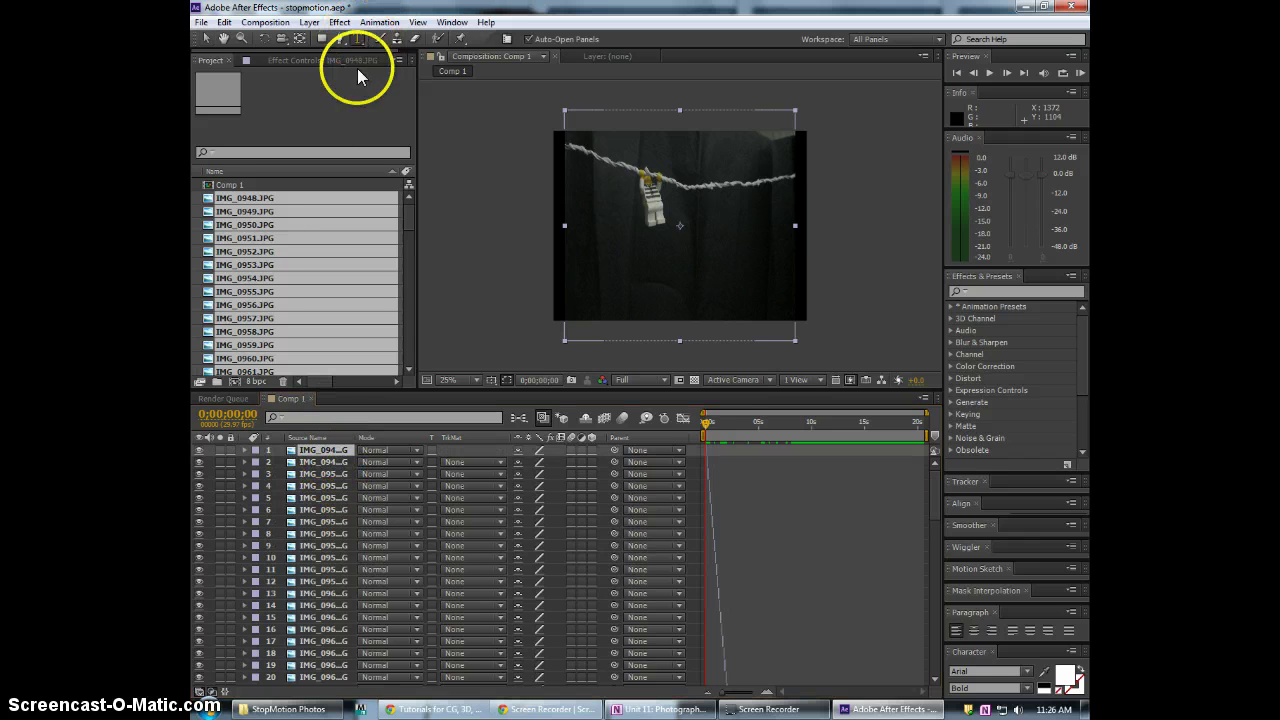
click(616, 290)
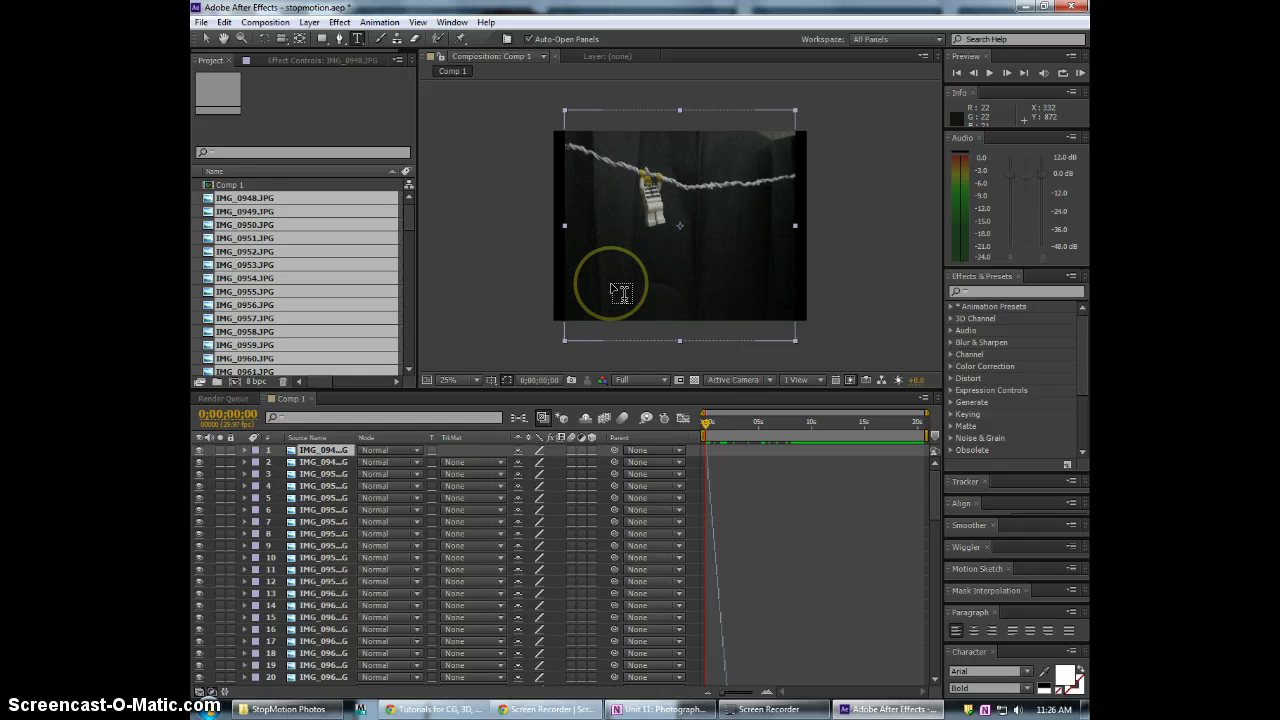
click(713, 358)
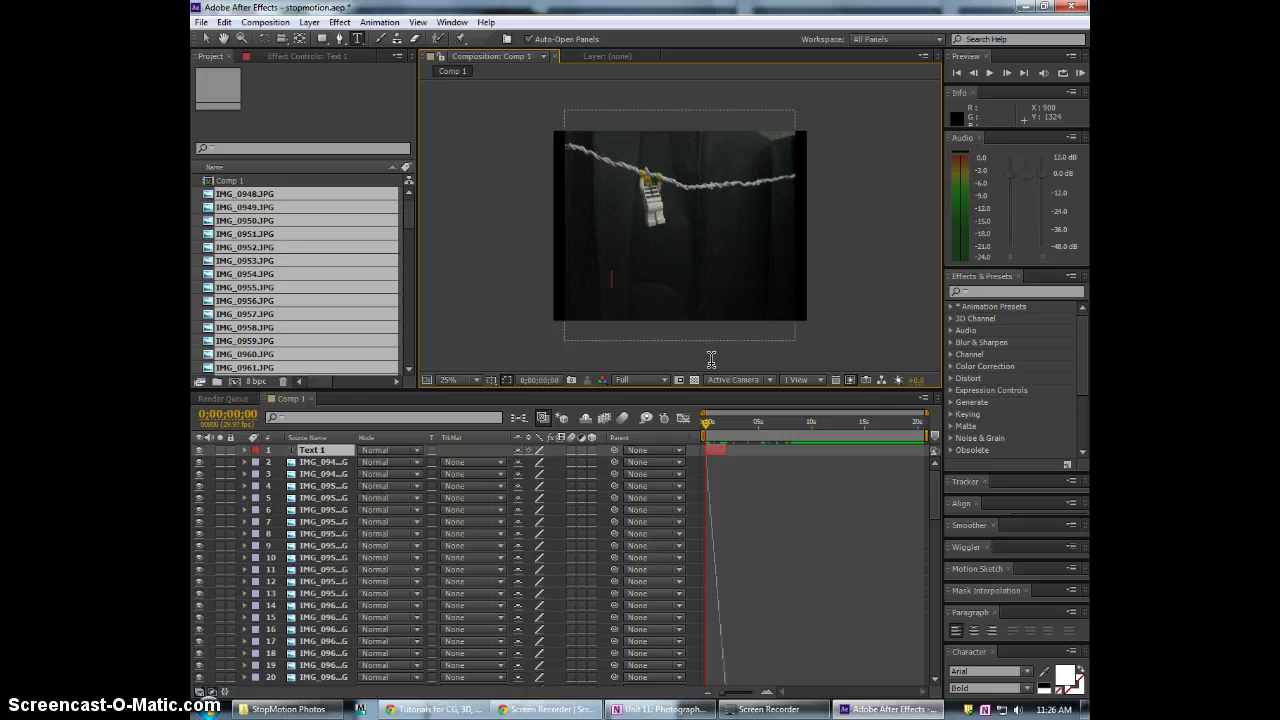
text(LEGO ROPING)
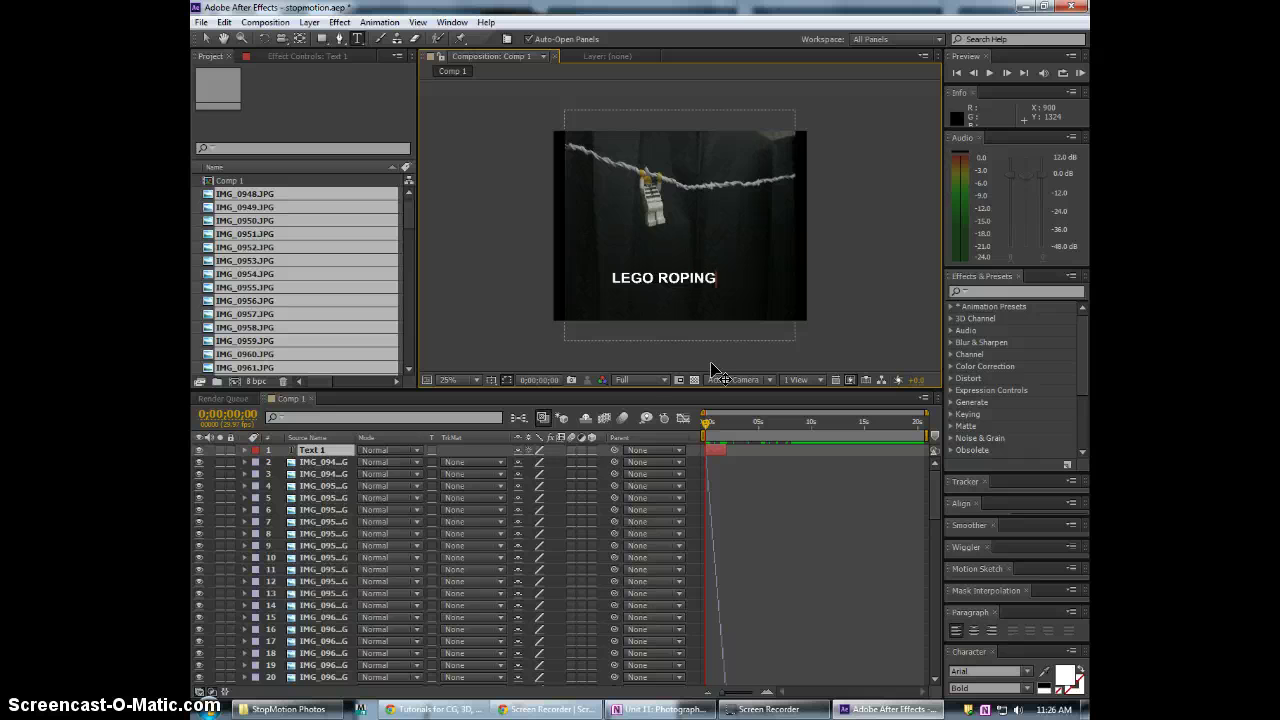
click(686, 343)
click(686, 286)
click(694, 320)
click(607, 338)
Move the LEGO ROPING title to the middle of the frame and stretch it much taller and slightly wider
click(205, 38)
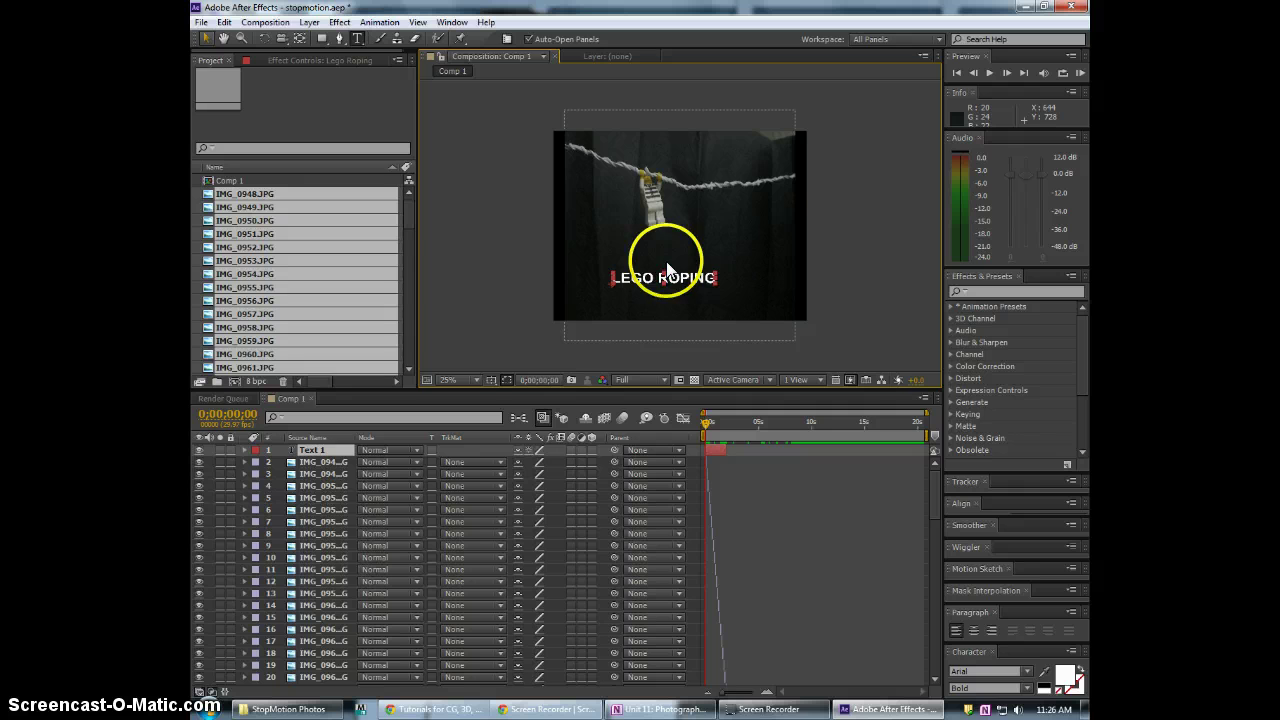
click(685, 284)
drag(685, 284, 717, 204)
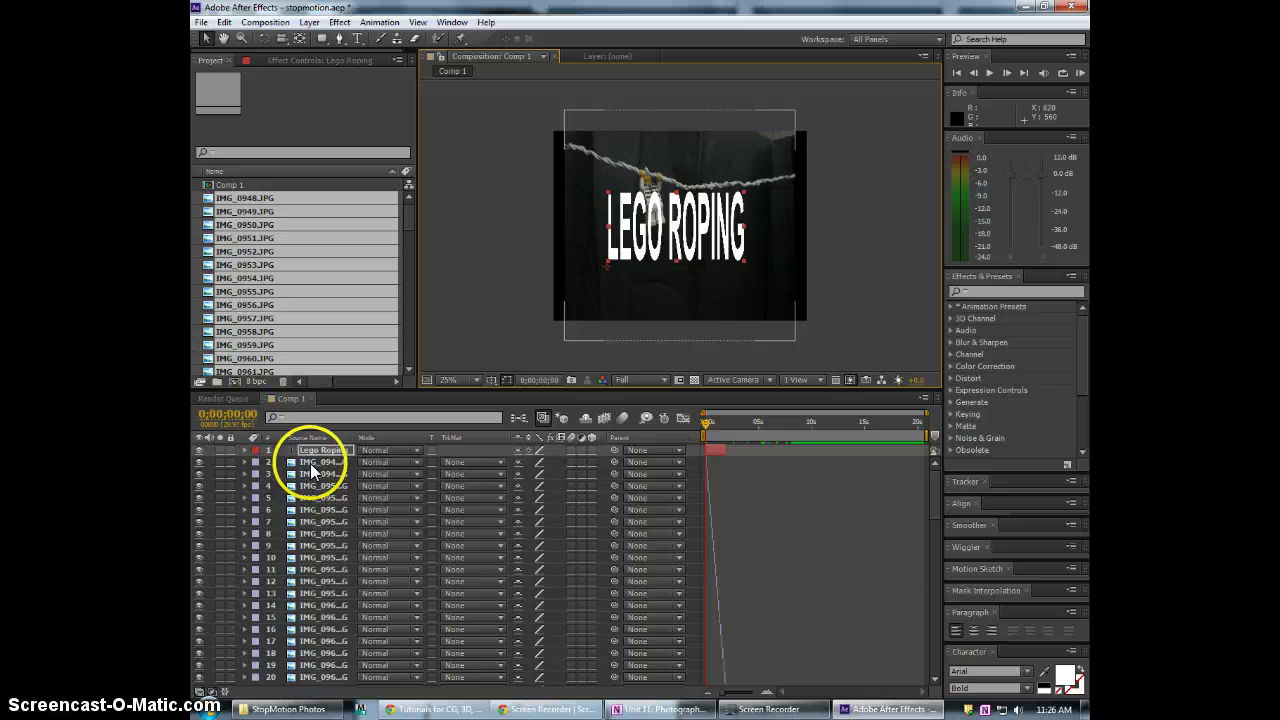
click(311, 463)
click(323, 452)
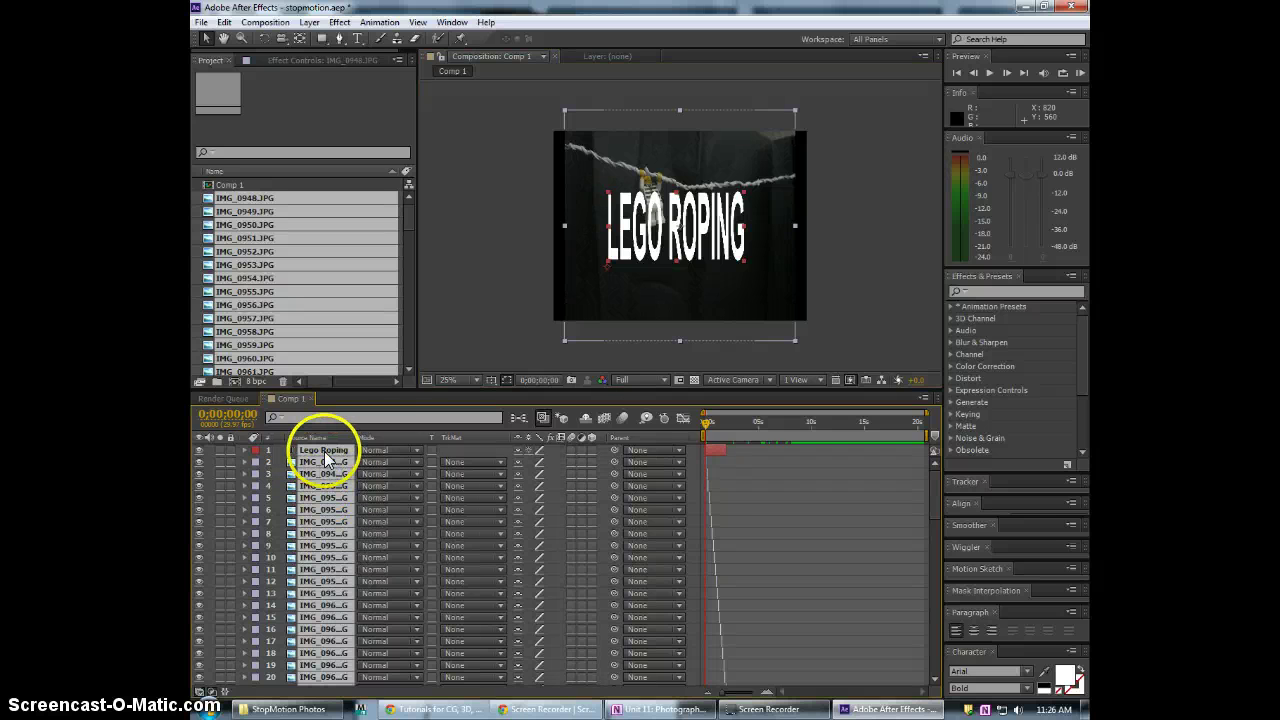
ctrl+click(325, 453)
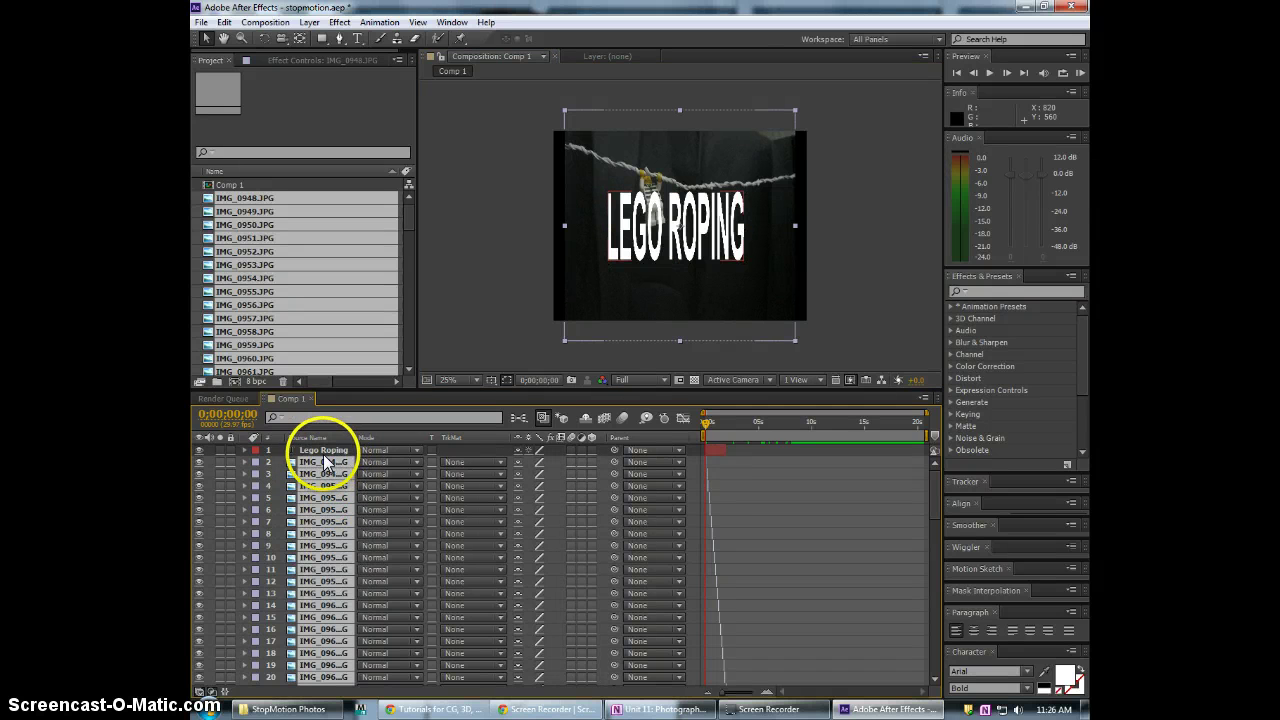
click(786, 455)
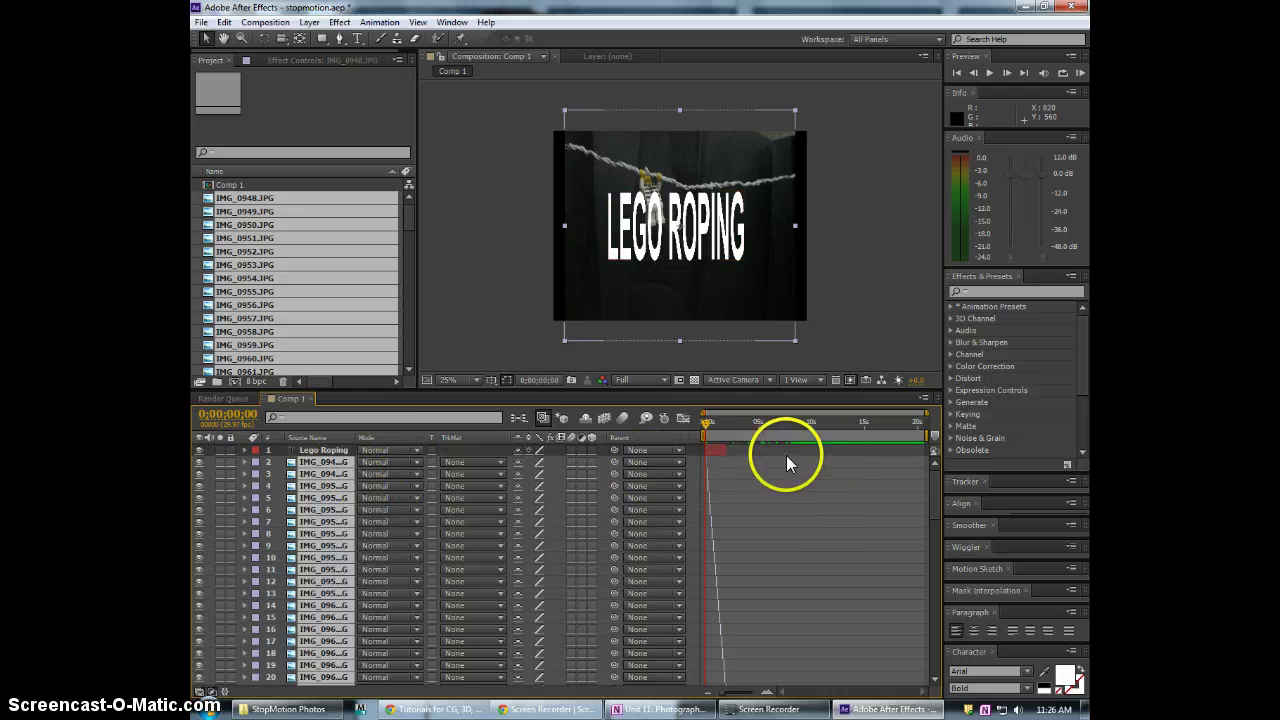
Extend the end of the Lego Roping title layer to 0;00;04;29
drag(931, 410, 888, 448)
click(888, 449)
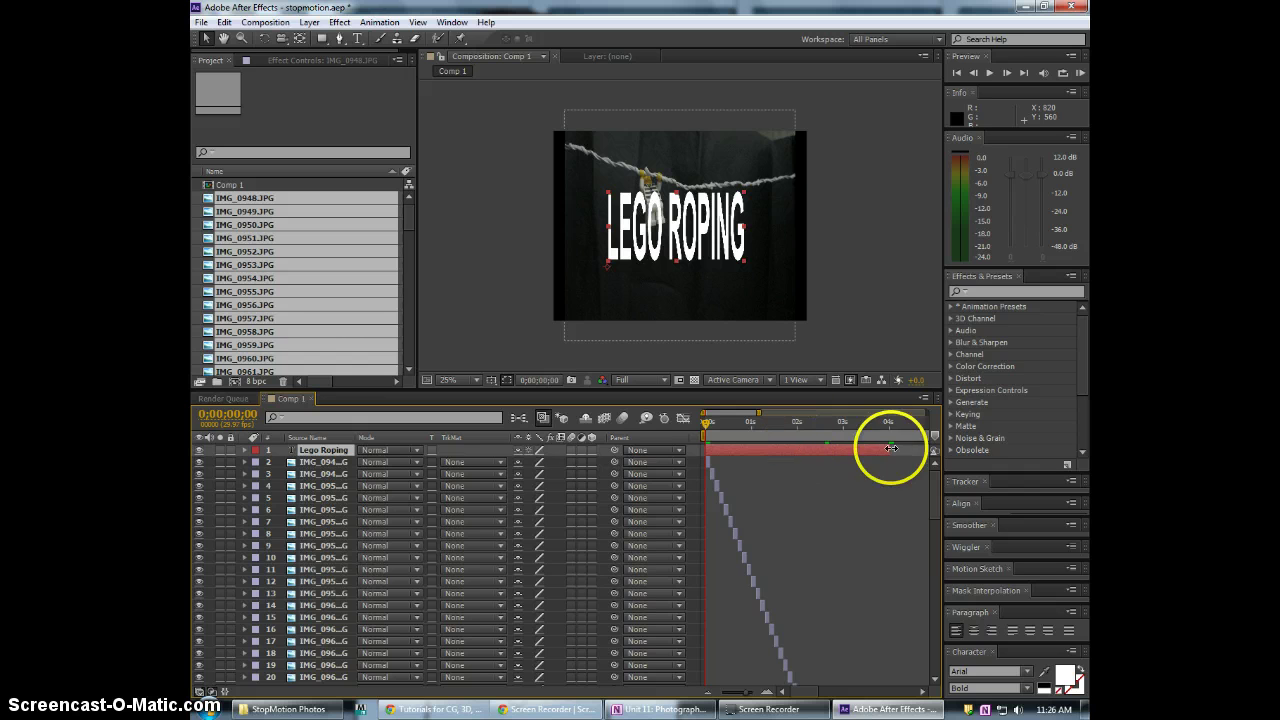
drag(763, 410, 840, 445)
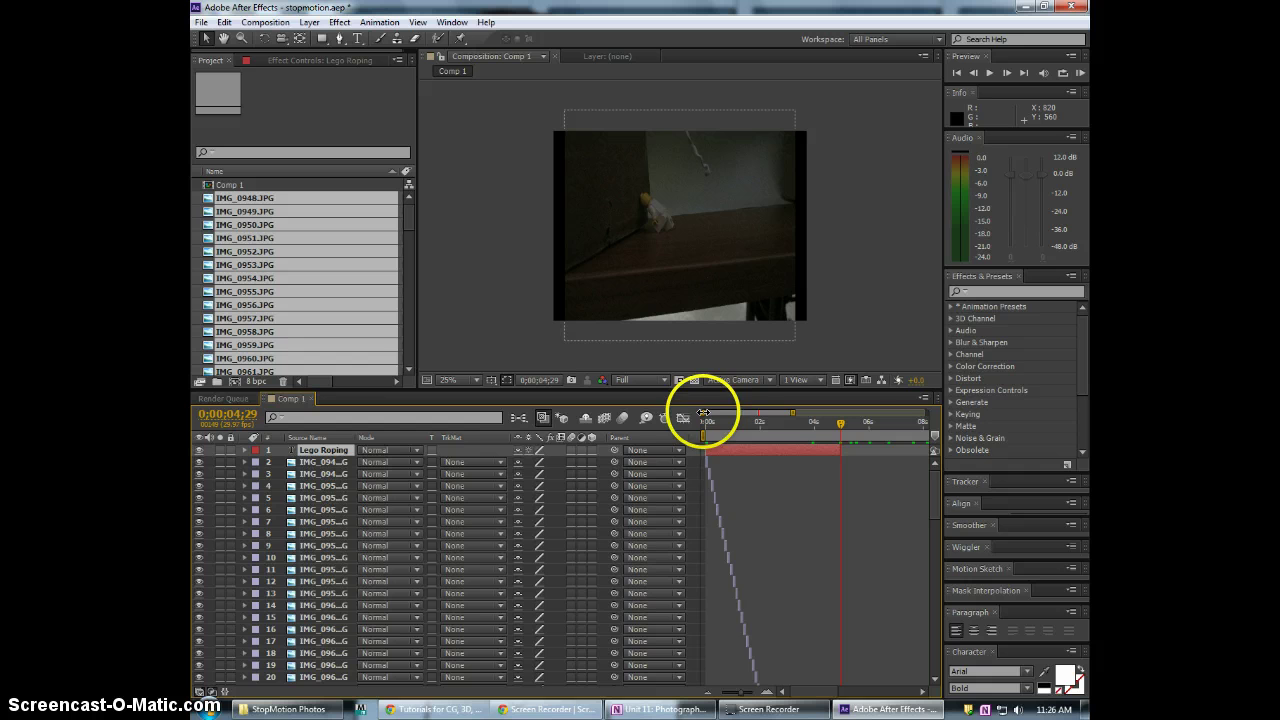
Select every layer except the title and shift the photo sequence together to start at about 0;00;01;14
mouse_move(702, 414)
mouse_down()
mouse_move(780, 414)
mouse_move(727, 418)
mouse_up()
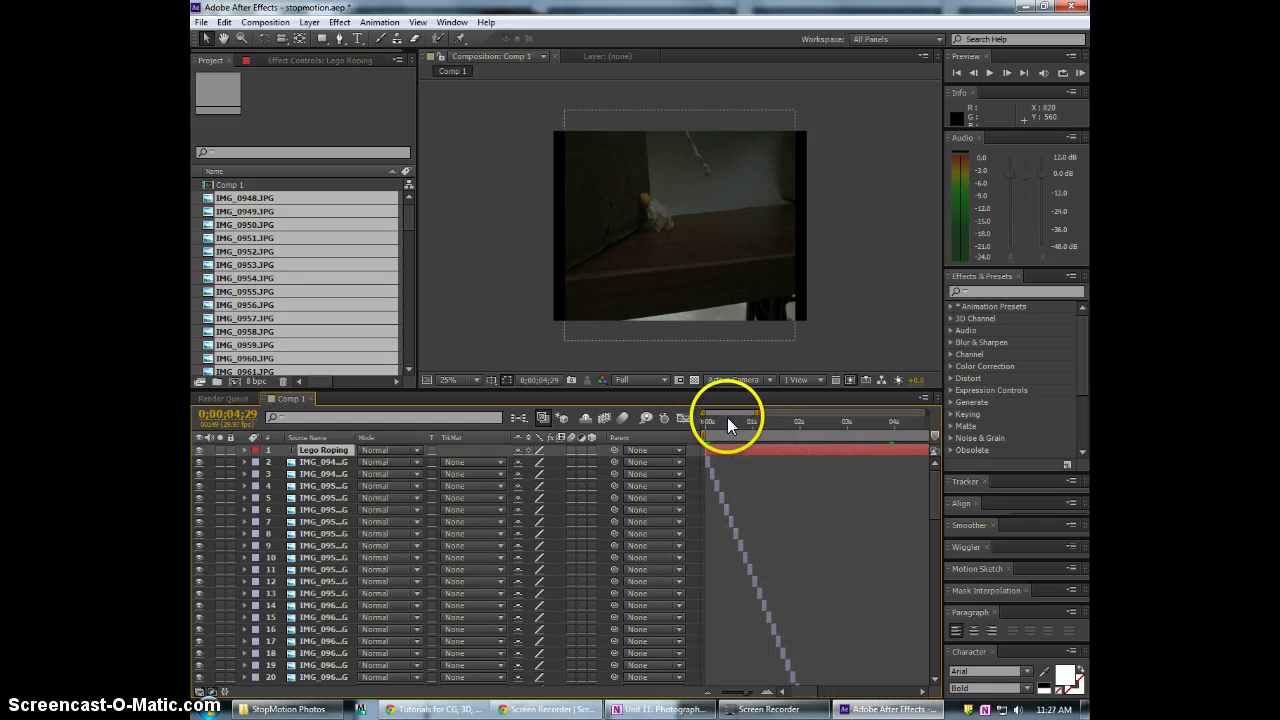
key(ctrl+a)
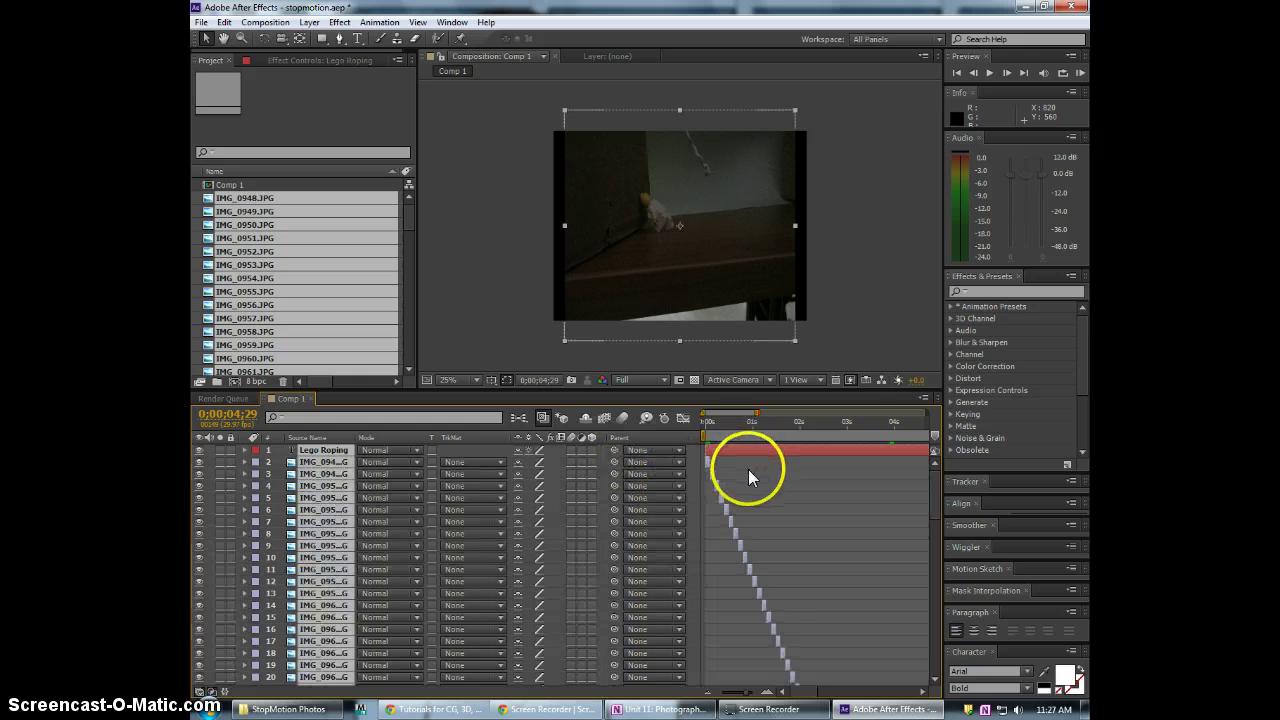
ctrl+click(739, 452)
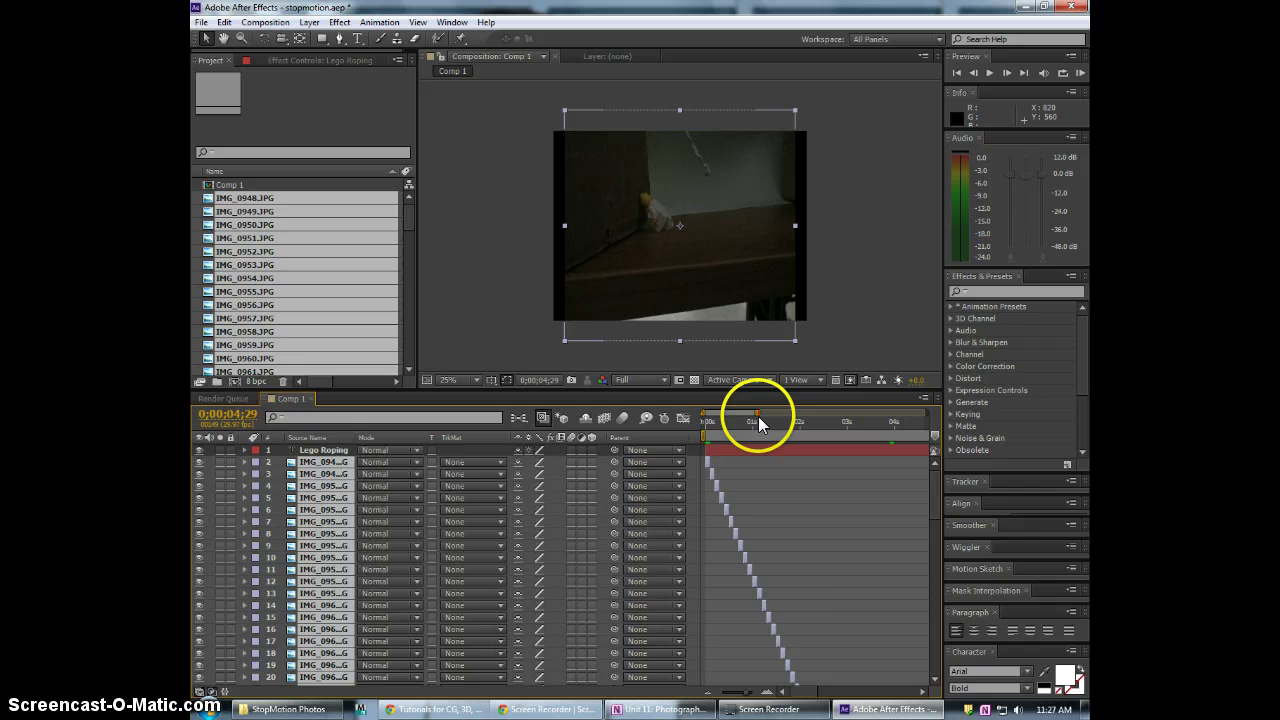
drag(758, 416, 727, 418)
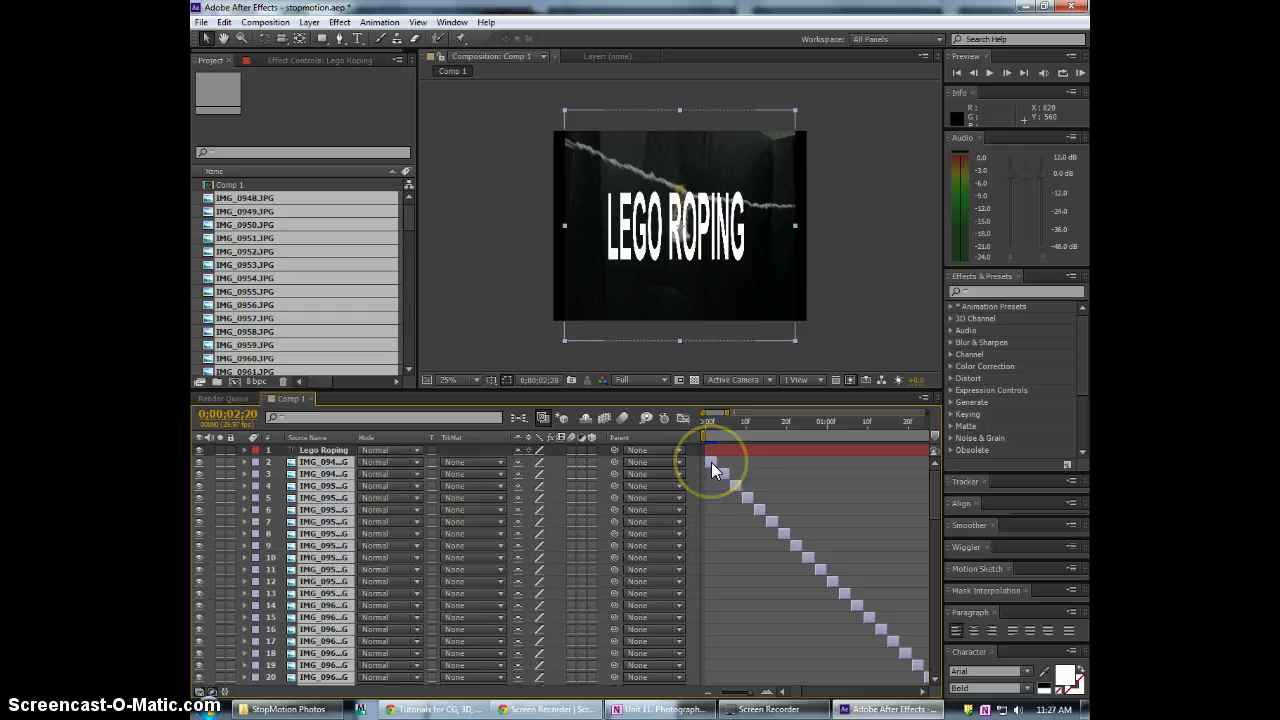
drag(711, 462, 723, 462)
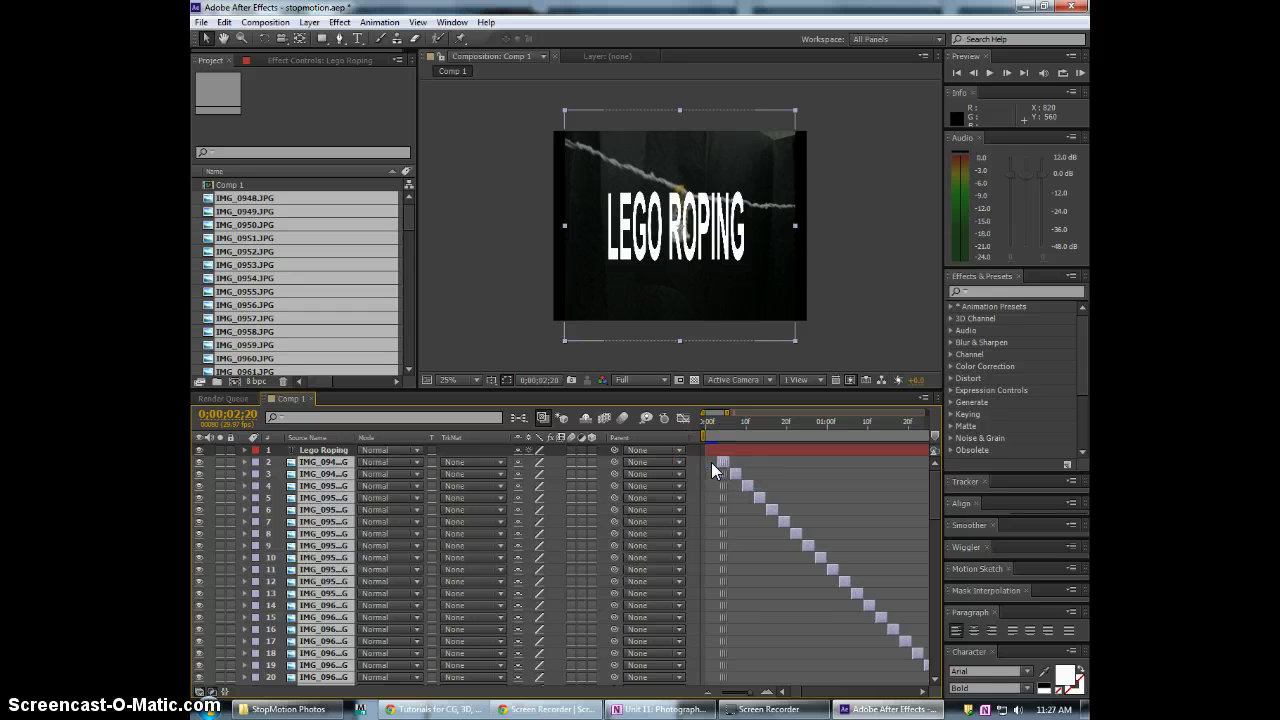
click(718, 424)
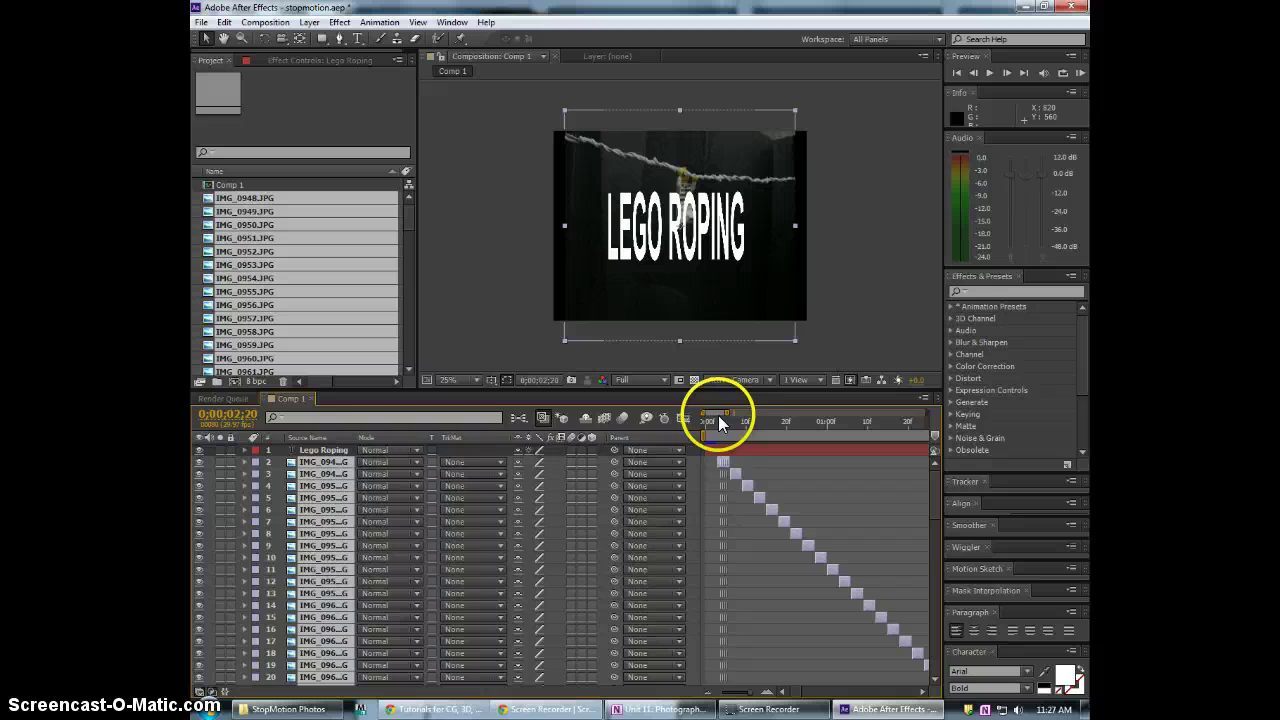
click(725, 460)
drag(722, 462, 888, 462)
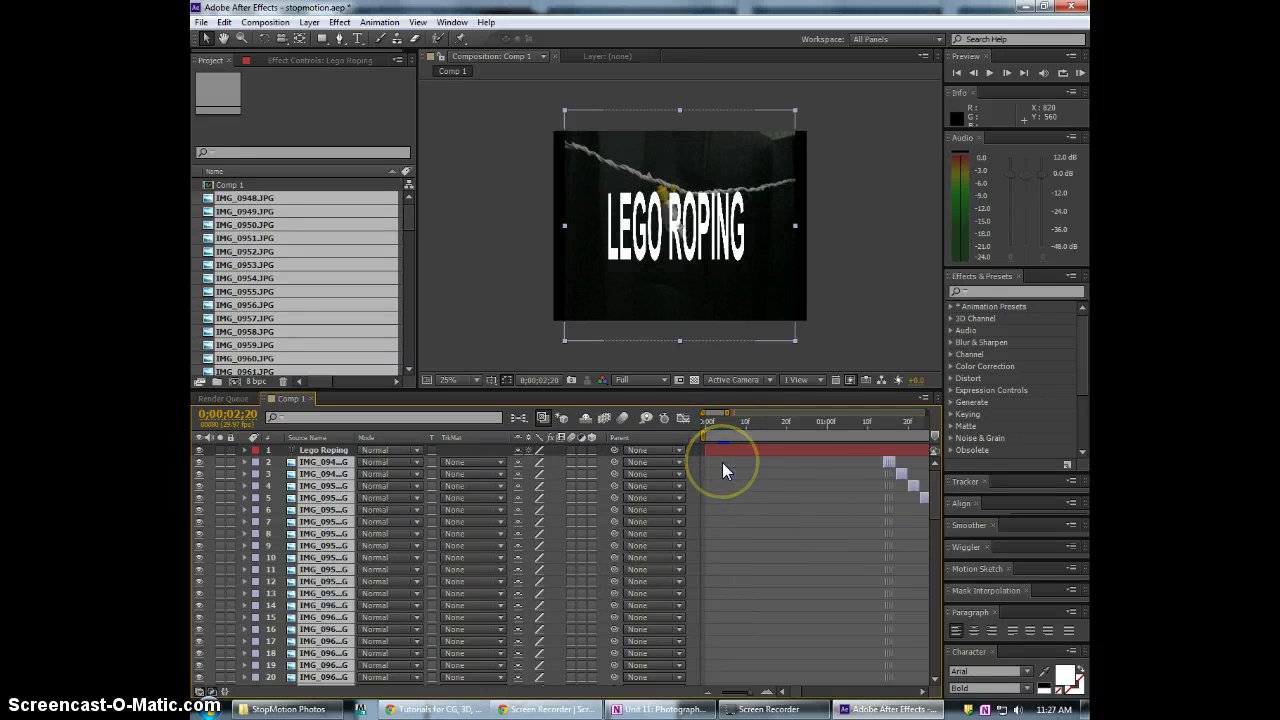
Shift the selected photo sequence further along the timeline so its first photo starts at about 0;00;04;13
click(750, 414)
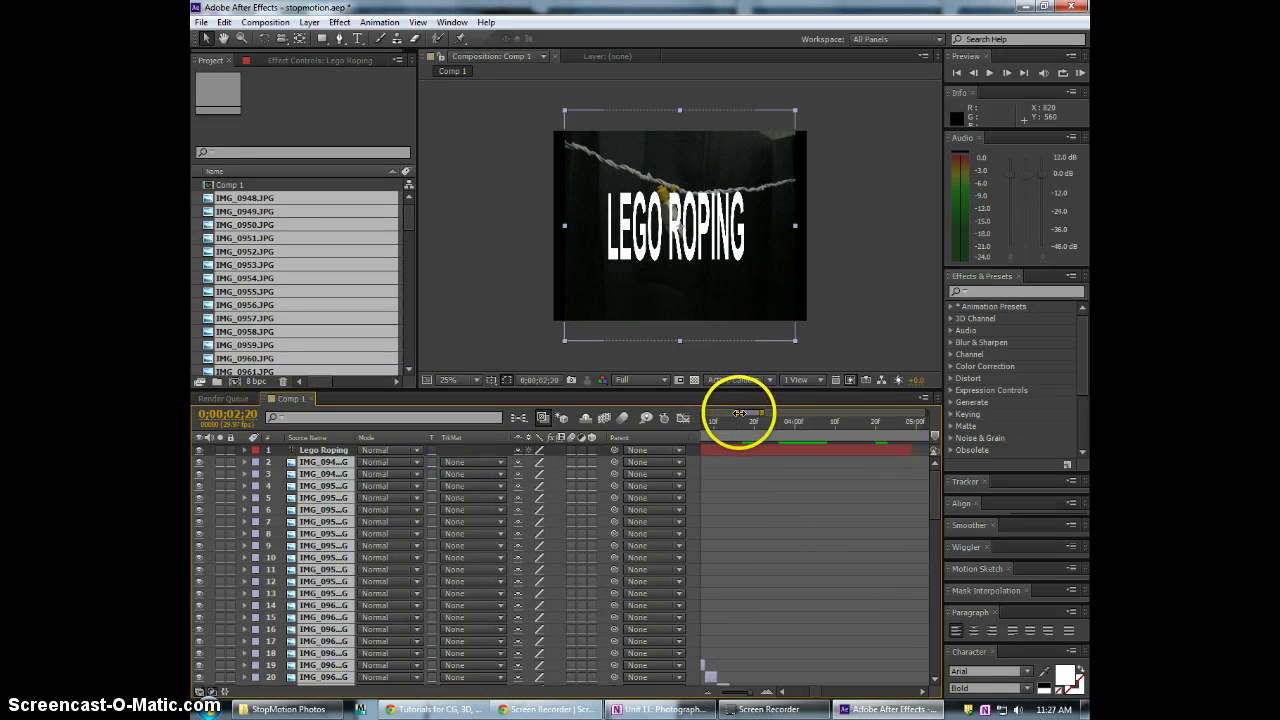
drag(750, 412, 731, 415)
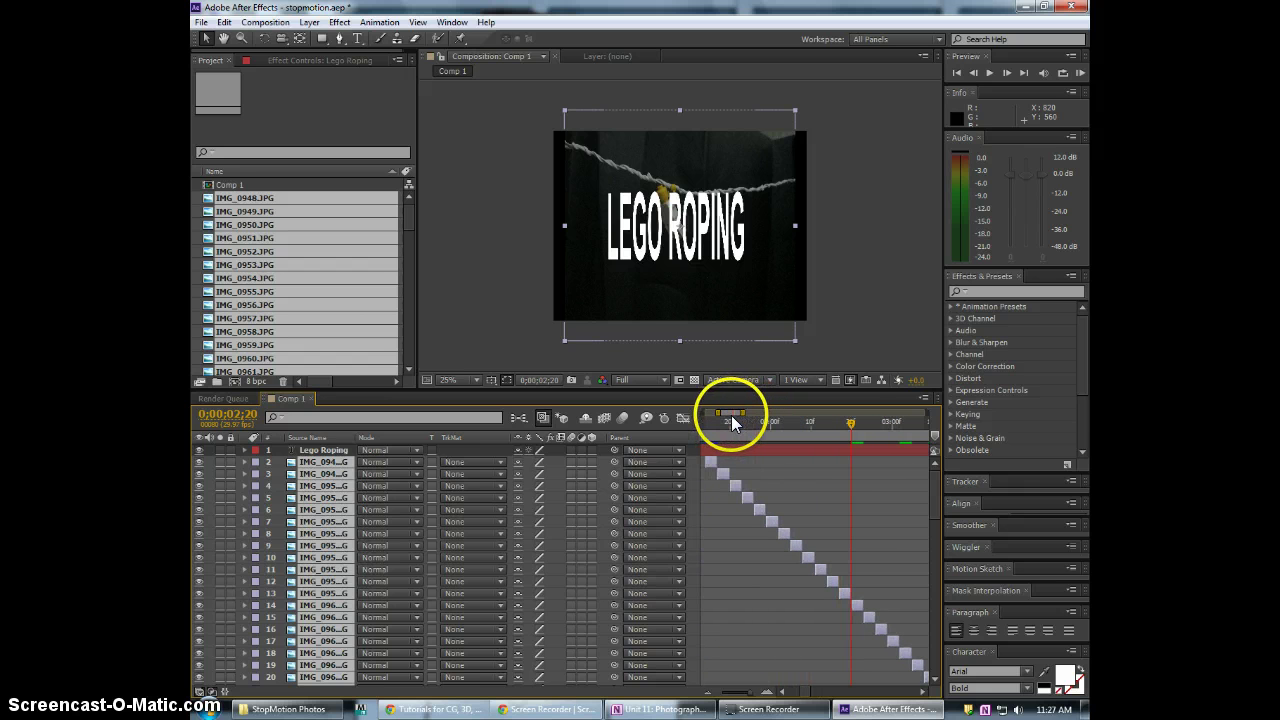
key(shift+alt+Page_Down)
key(shift+alt+Page_Down)
click(710, 462)
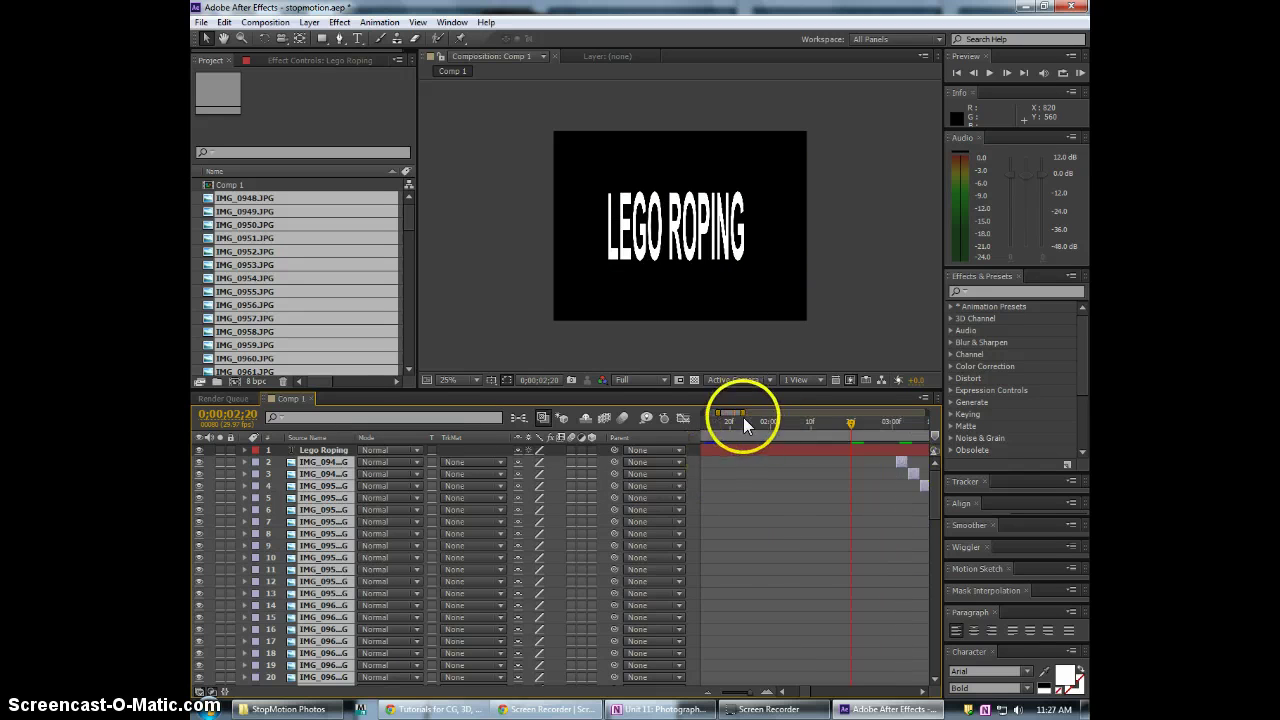
drag(727, 411, 893, 461)
Hide the Parent, Mode and TrkMat columns to give the layer bars more room
right_click(644, 438)
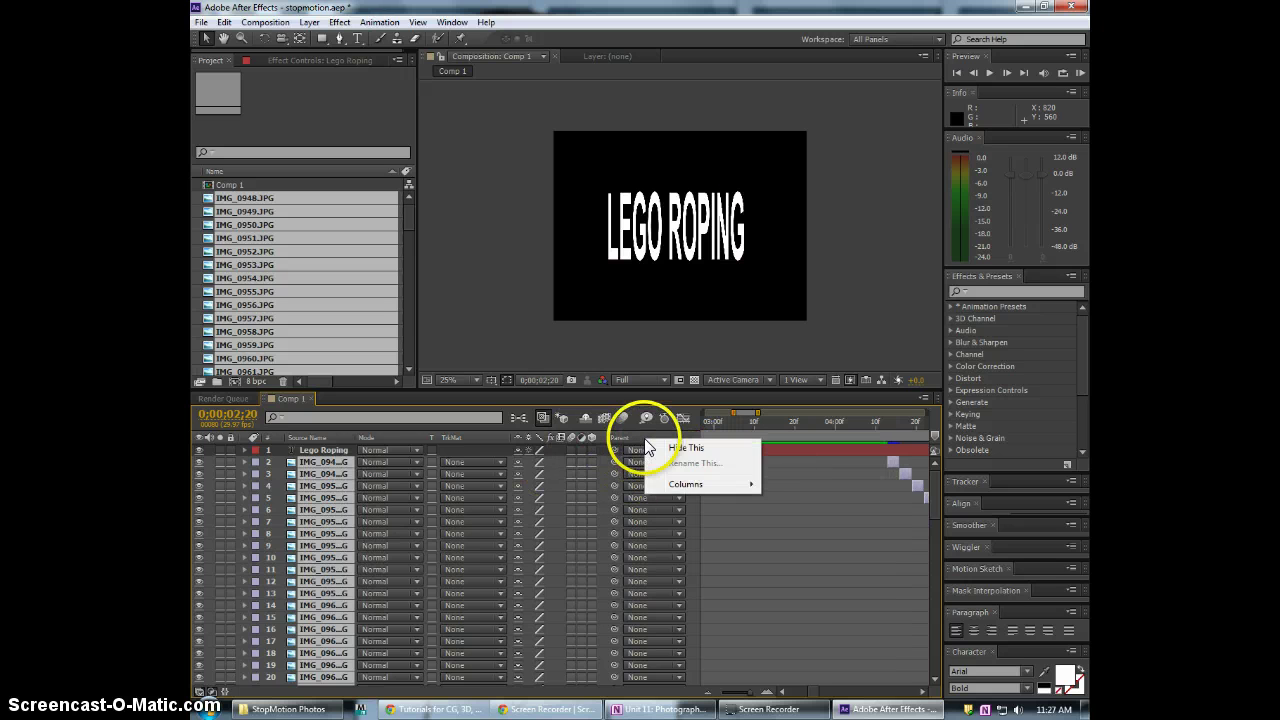
click(680, 447)
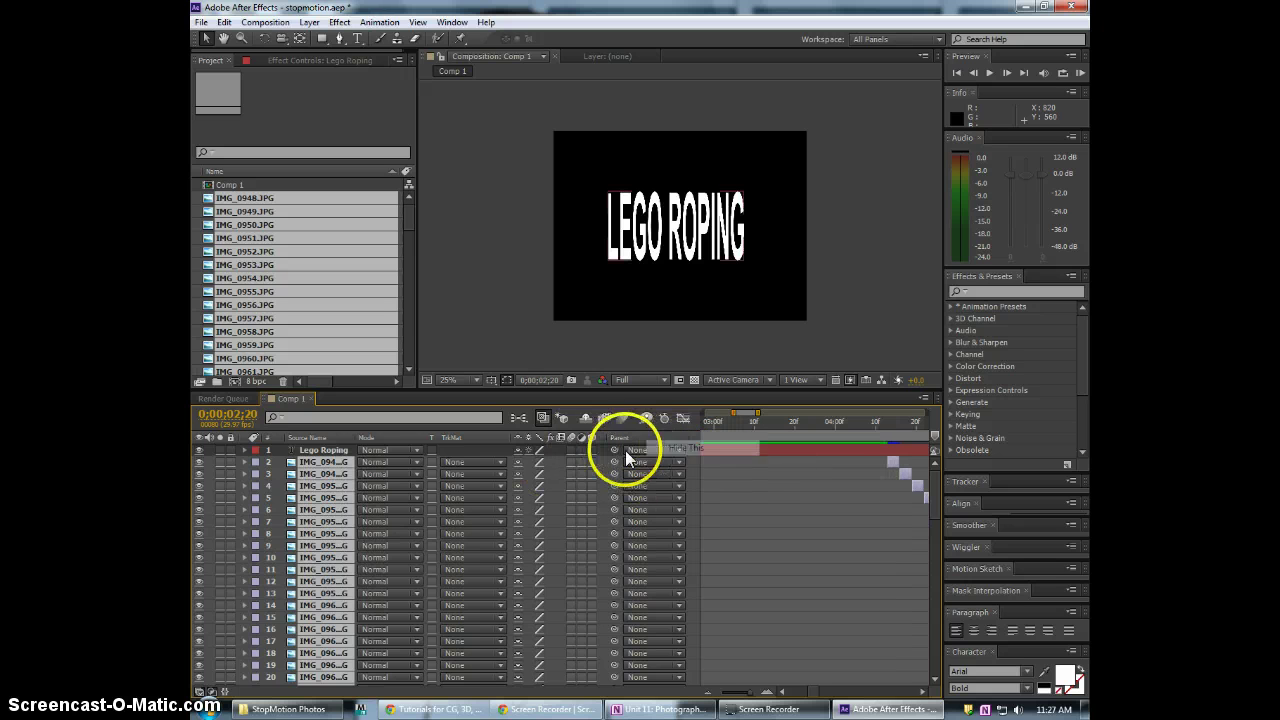
right_click(489, 445)
click(530, 448)
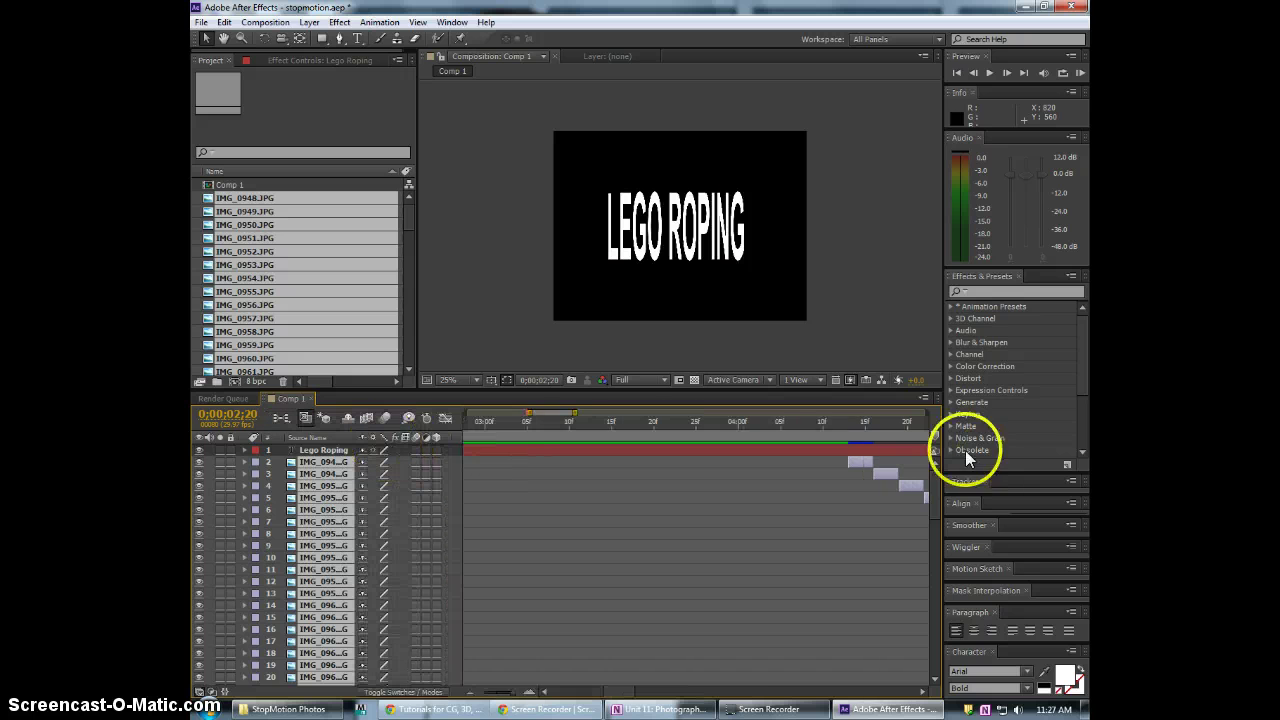
Move the photo sequence to start at about 0;00;04;29 and extend the title layer to overlap the whole first photo
drag(560, 414, 594, 414)
drag(466, 461, 602, 460)
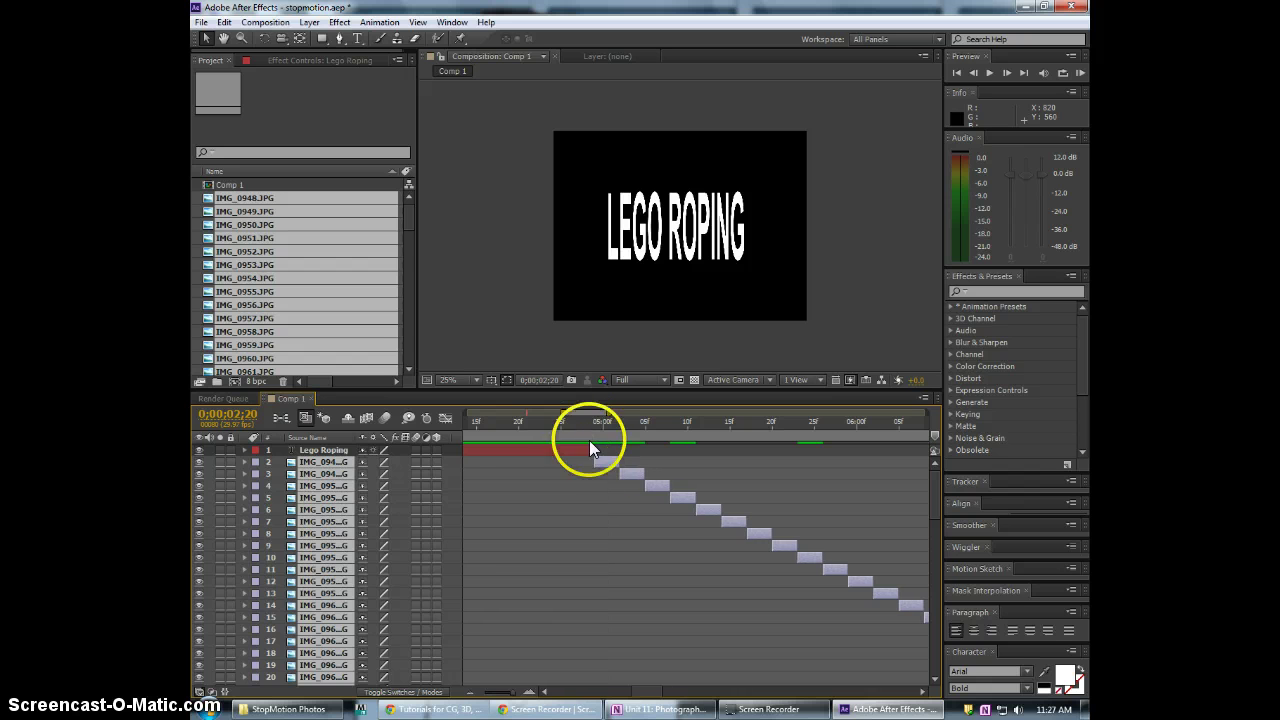
click(587, 450)
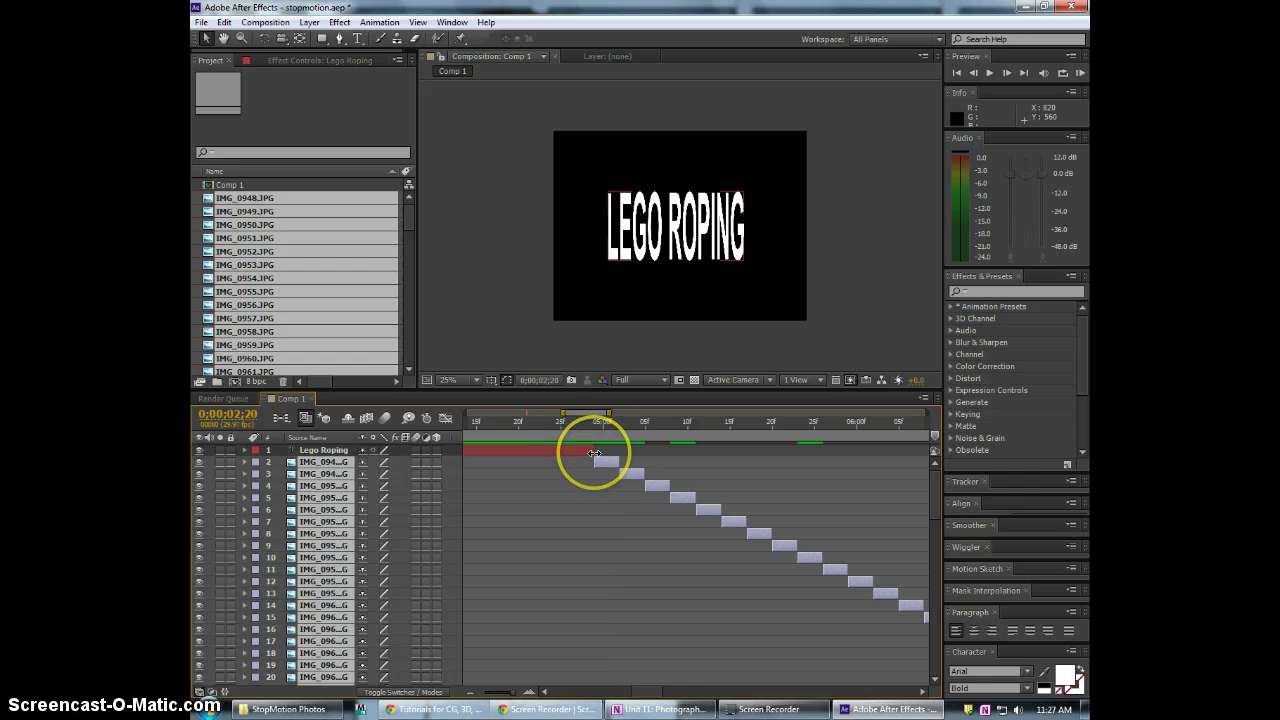
drag(592, 450, 616, 453)
Keyframe the LEGO ROPING title's Scale from about 0;00;04;20, shrinking it to about 117.4, 582.3% at 0;00;05;00
click(577, 424)
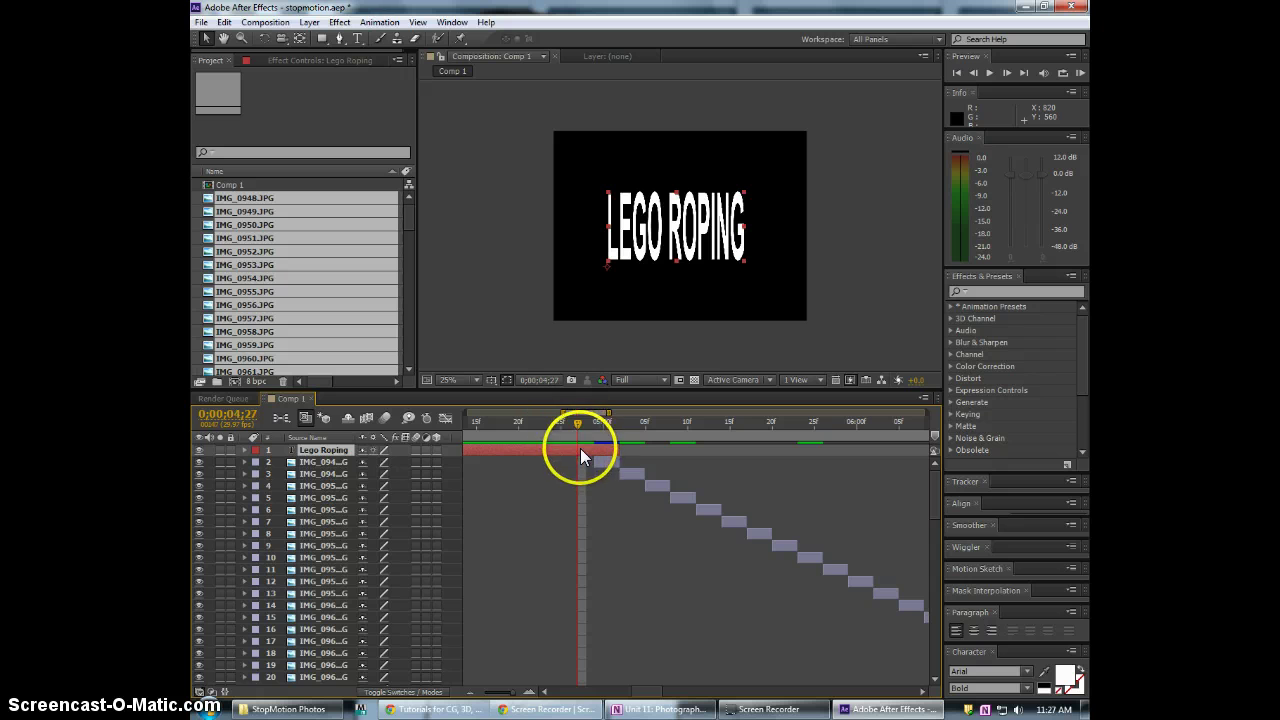
click(244, 451)
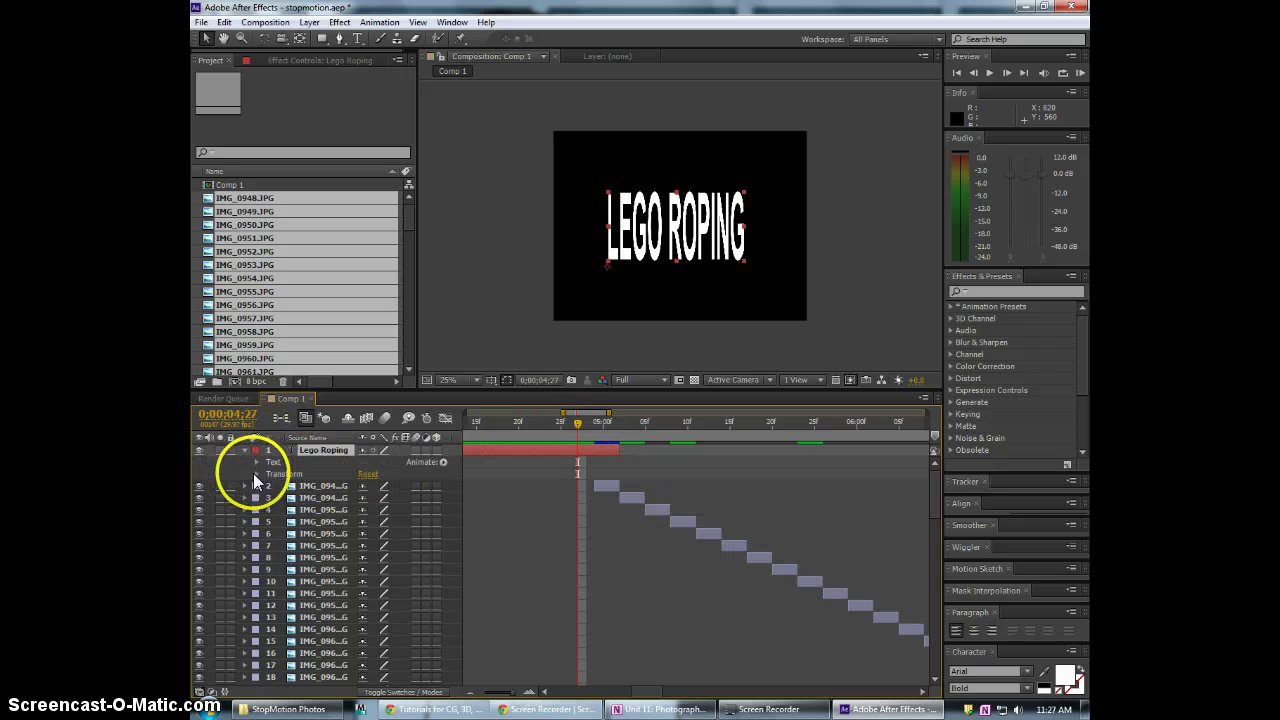
click(257, 474)
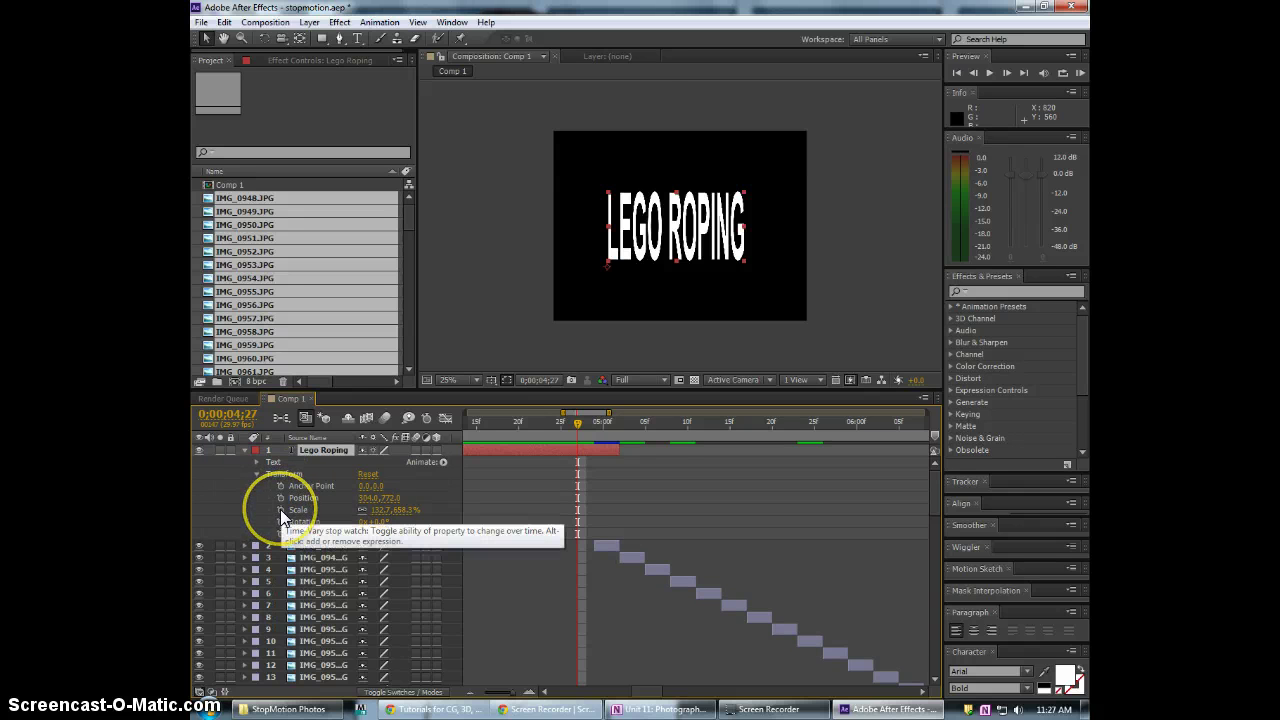
click(280, 509)
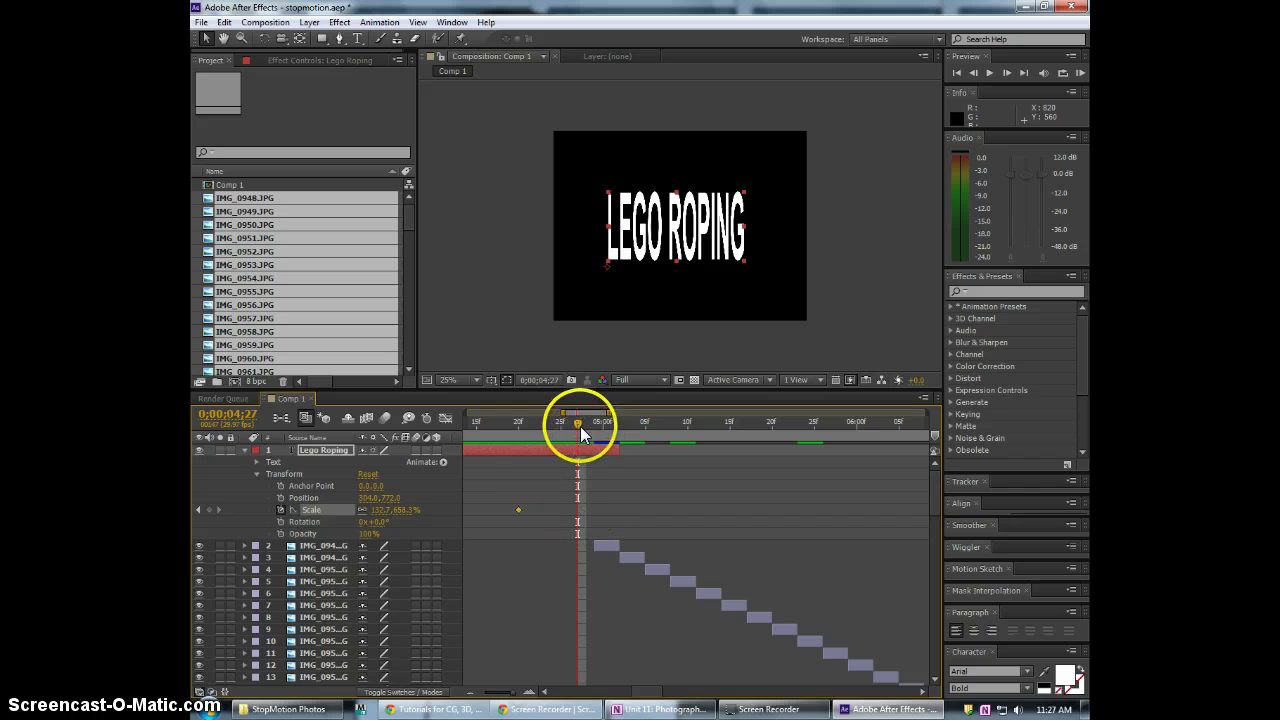
click(609, 429)
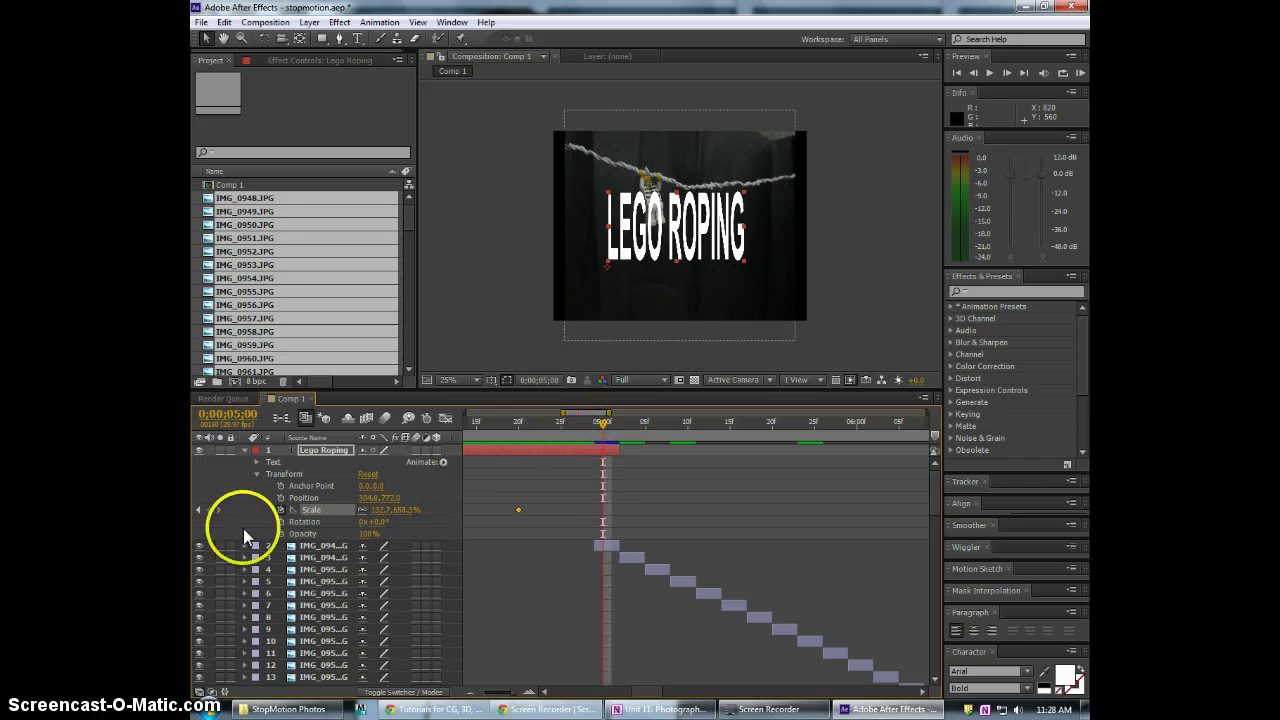
drag(401, 511, 353, 519)
Move the title's anchor point from its lower corner to the centre of the text with the Pan Behind tool
click(300, 486)
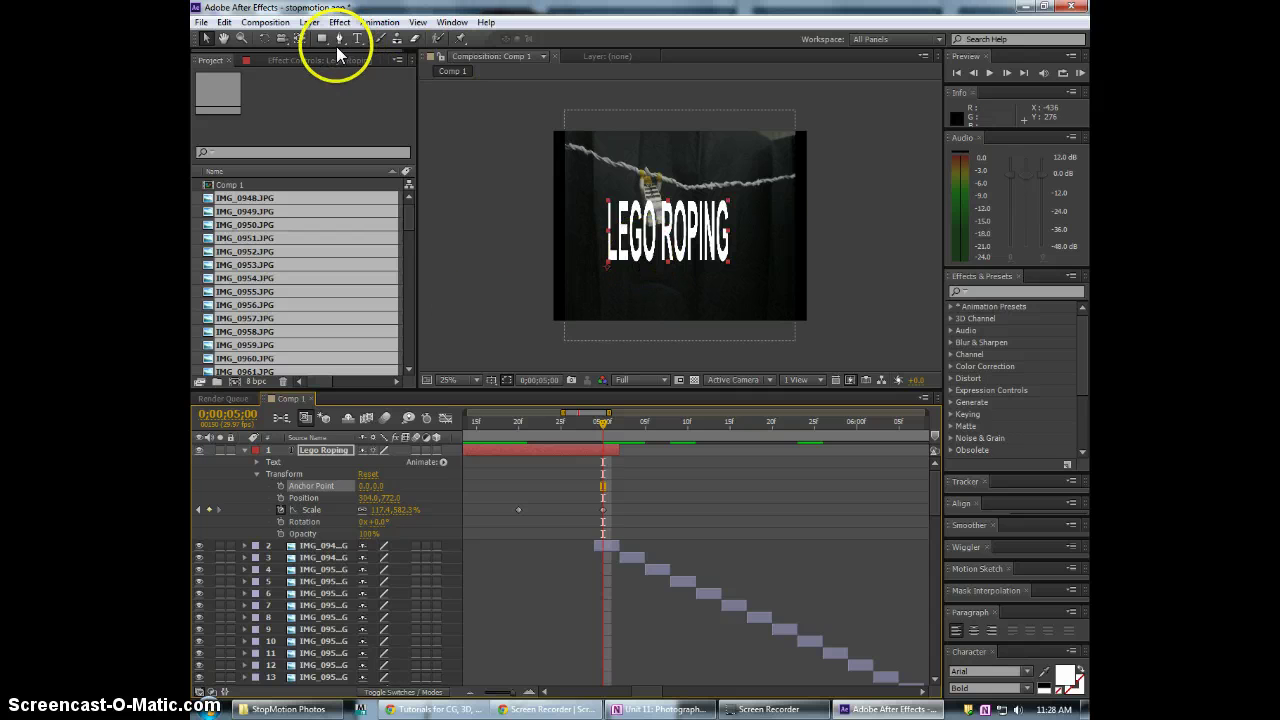
click(301, 42)
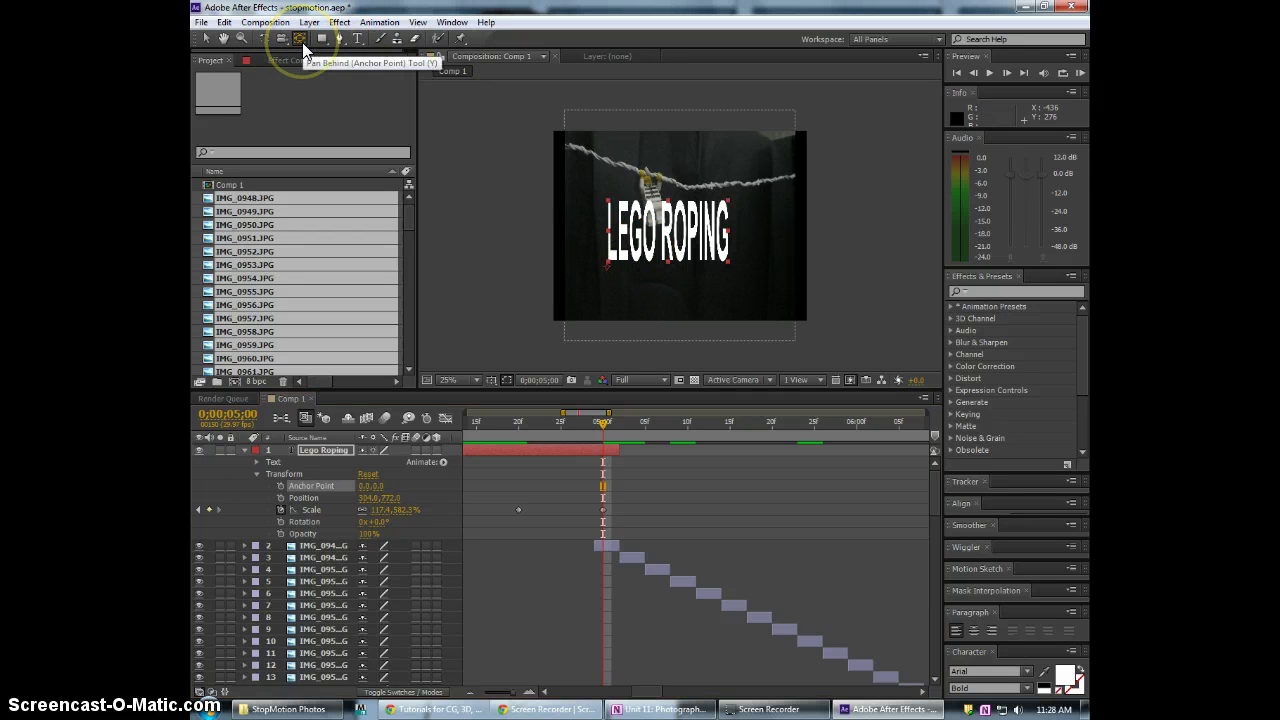
click(301, 42)
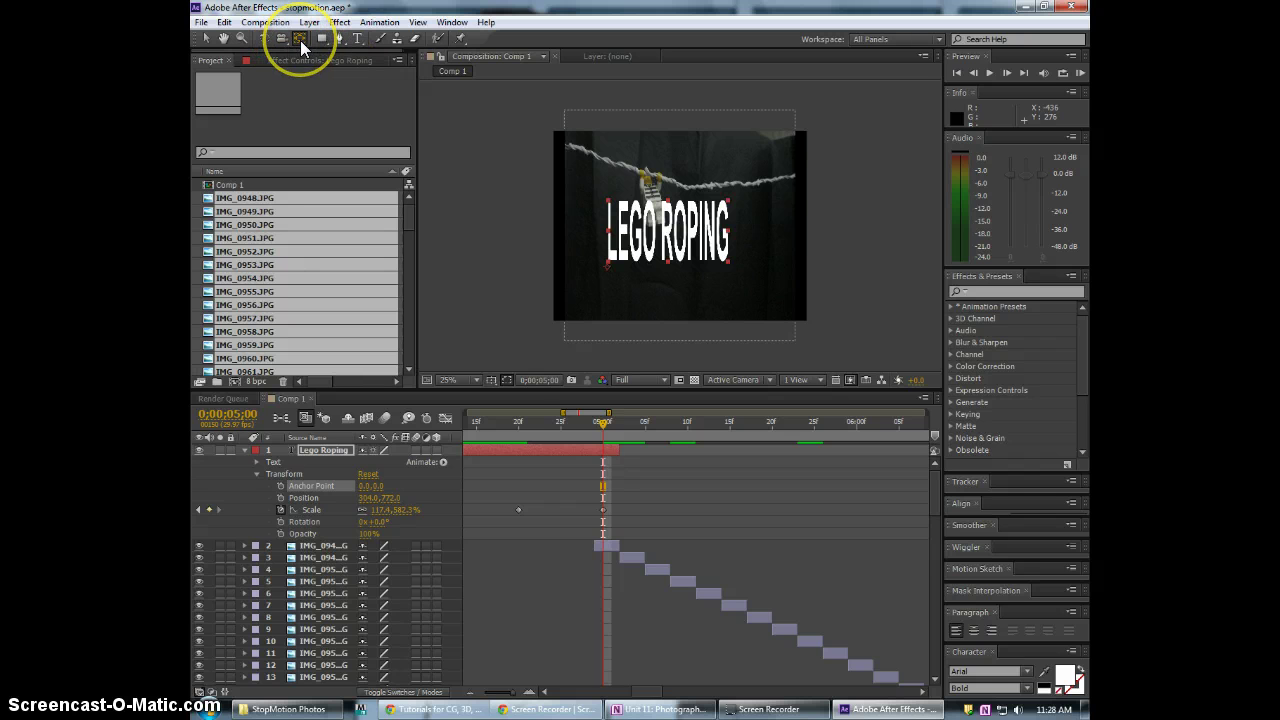
click(643, 251)
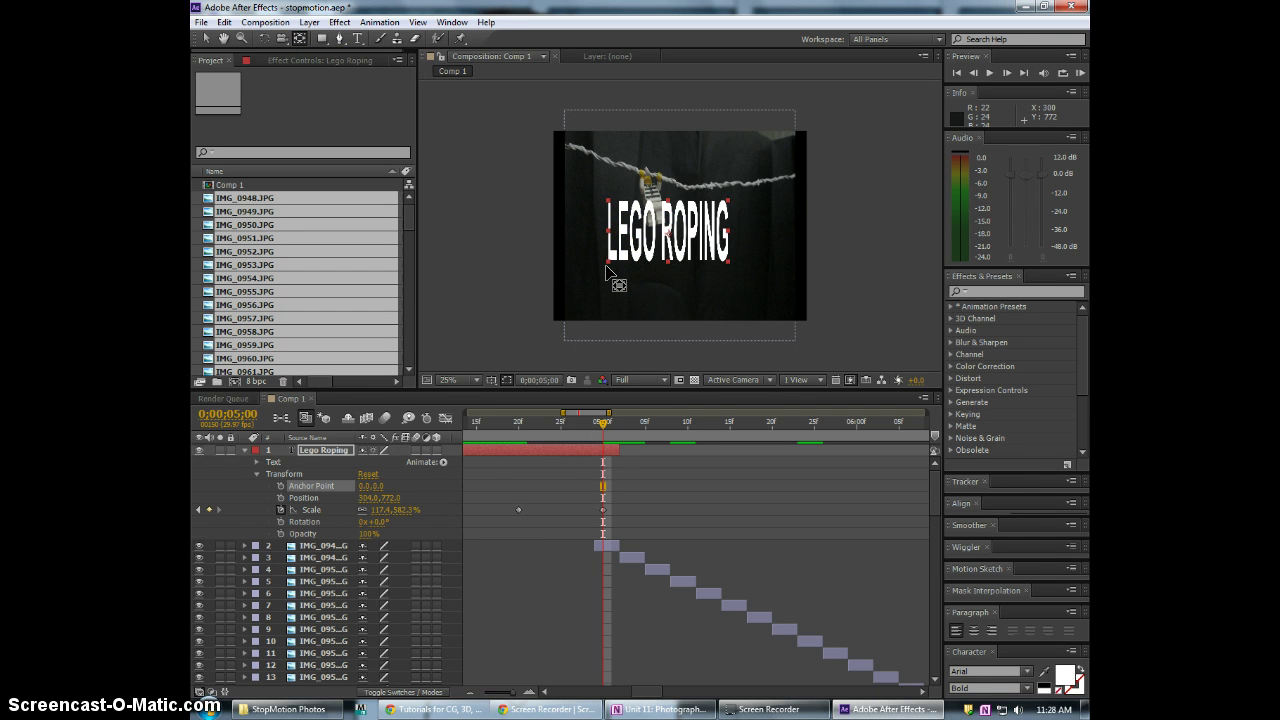
drag(606, 267, 666, 233)
click(565, 516)
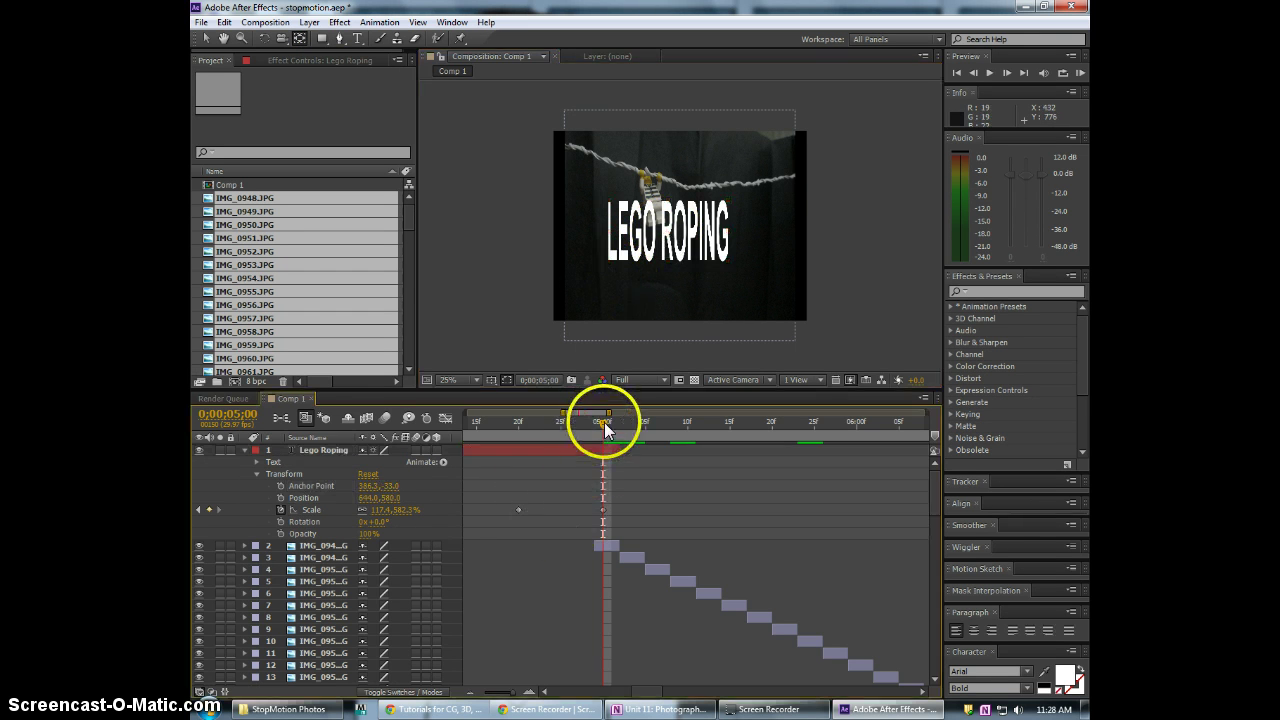
Keyframe the title's Opacity to fade from 100% at about 0;00;04;20 to 0% at 0;00;05;02
mouse_move(604, 422)
mouse_down()
mouse_move(538, 438)
mouse_move(600, 435)
mouse_up()
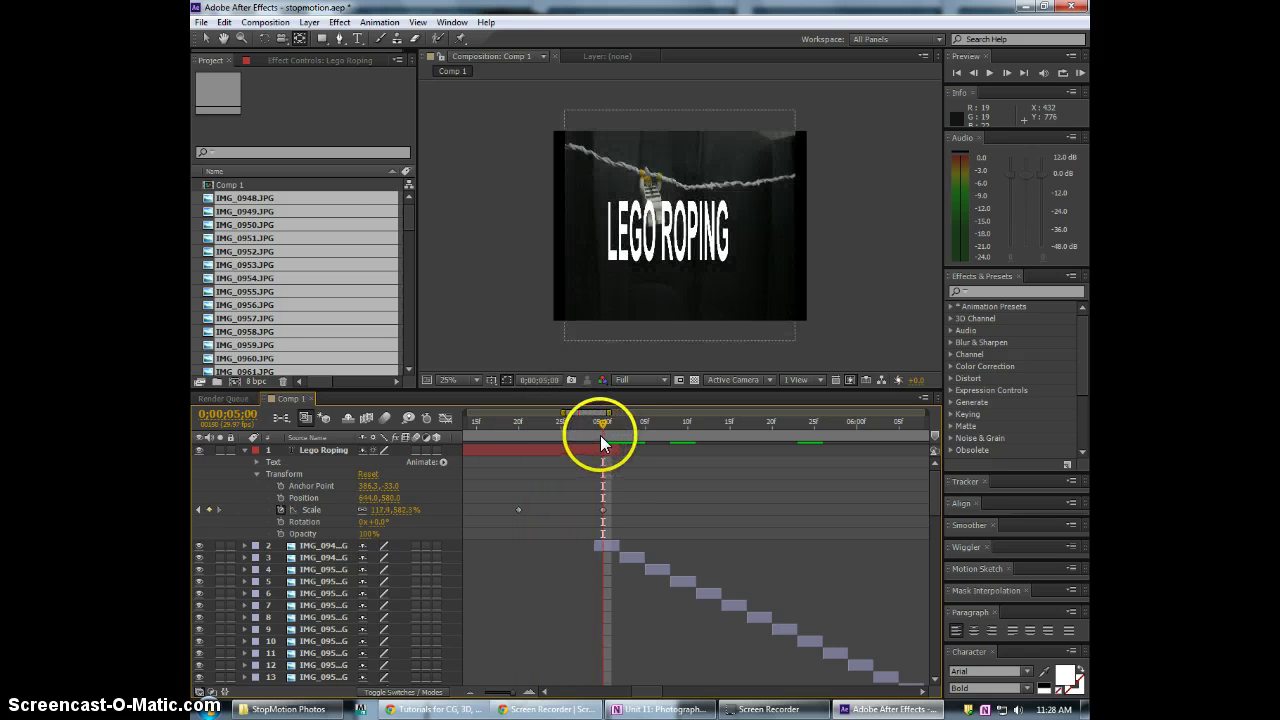
click(281, 534)
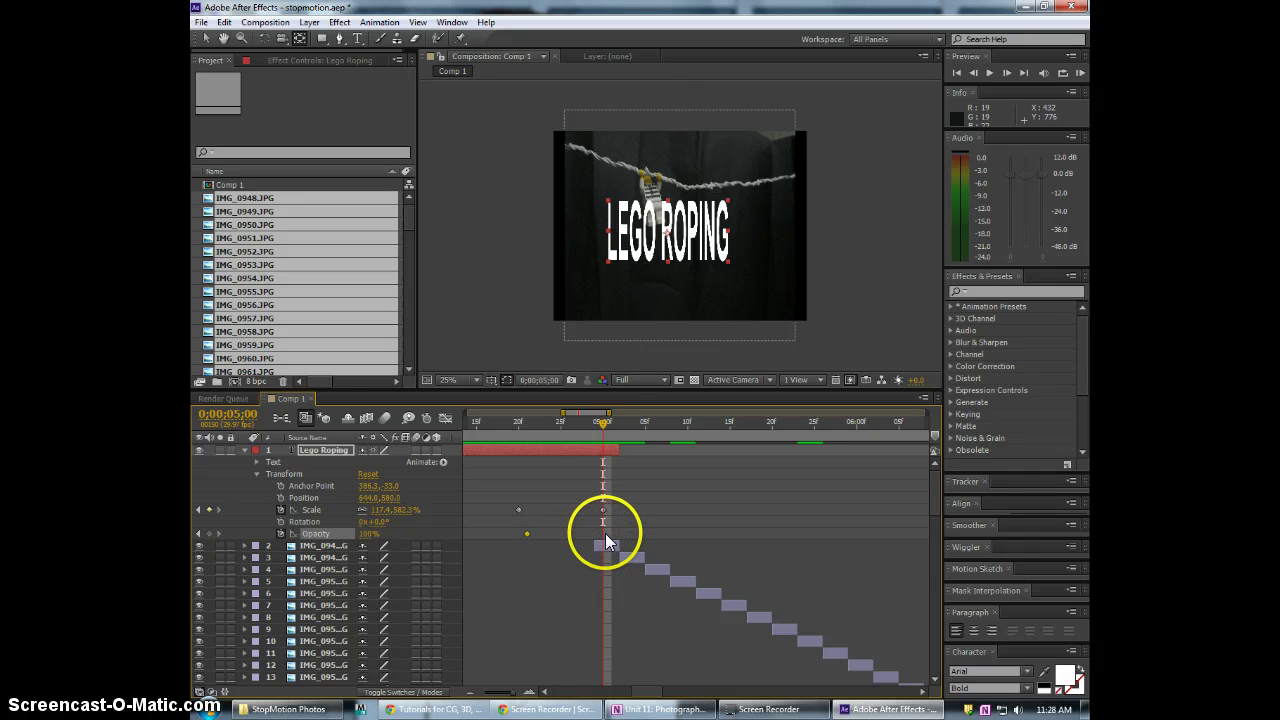
drag(604, 424, 618, 424)
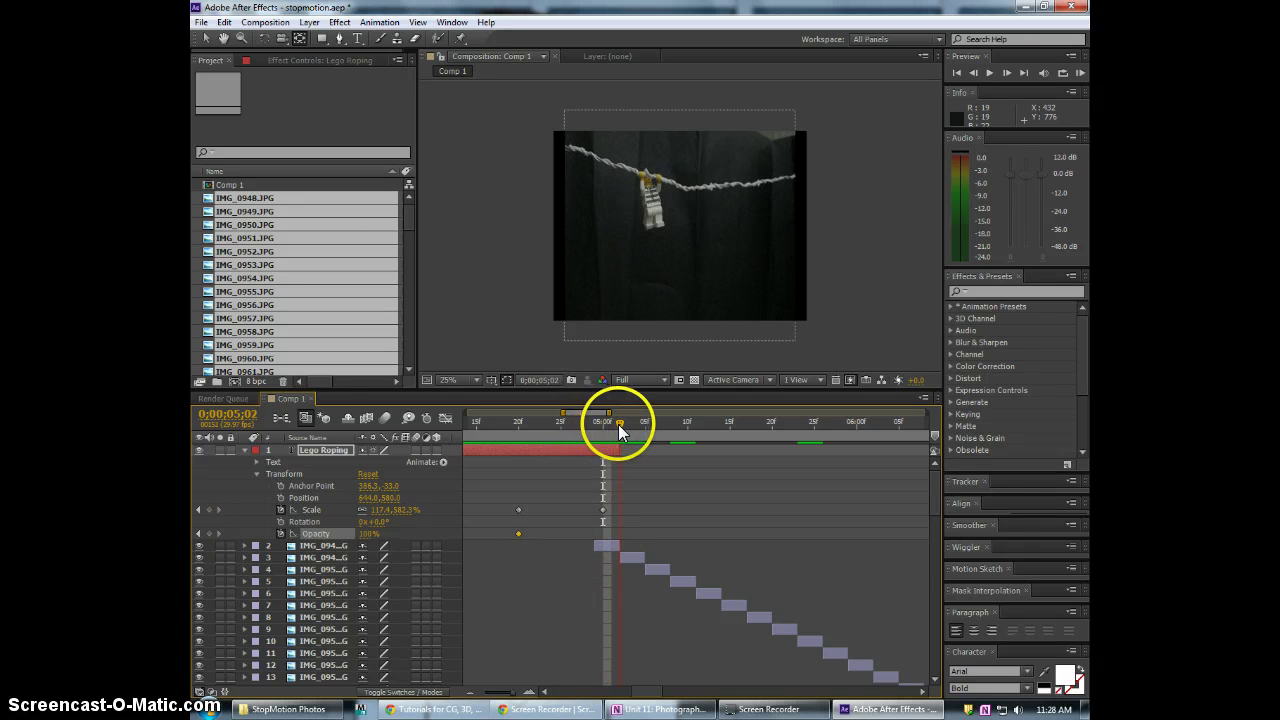
click(367, 533)
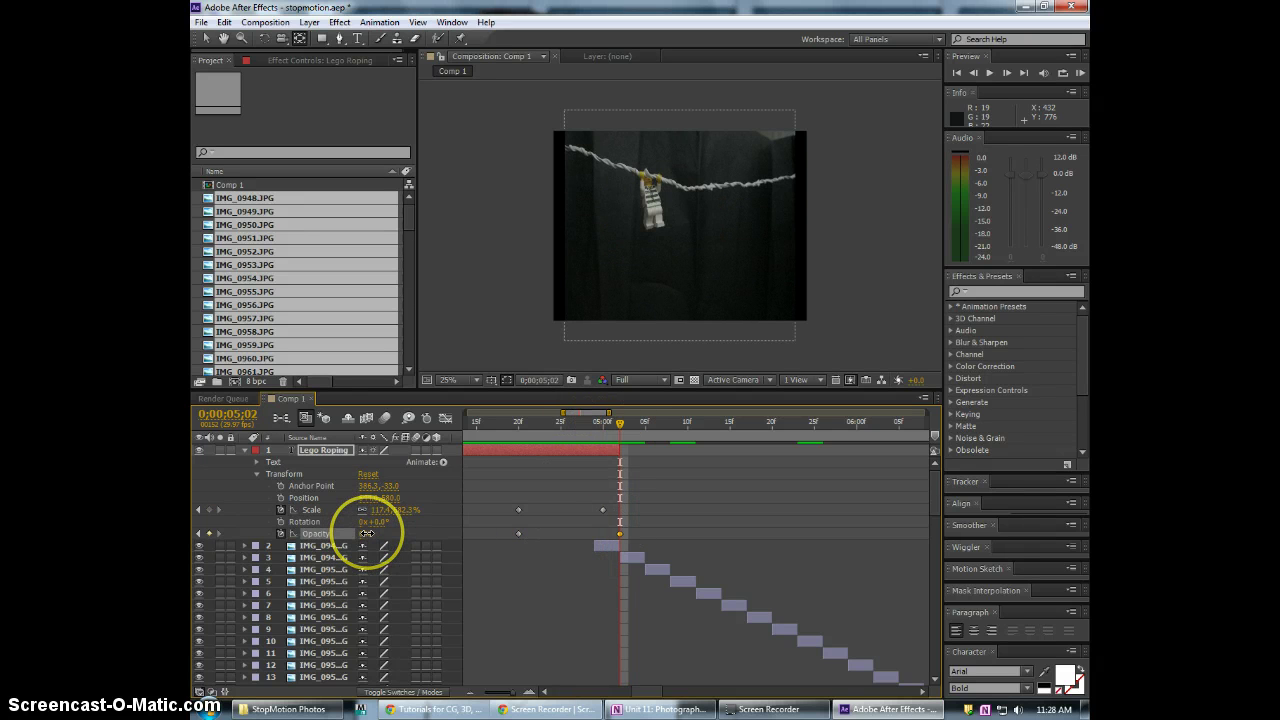
Shift the title's ending Opacity and Scale keyframes earlier to 0;00;04;29, where the first photo starts
mouse_move(621, 422)
mouse_down()
mouse_move(567, 430)
mouse_move(600, 434)
mouse_up()
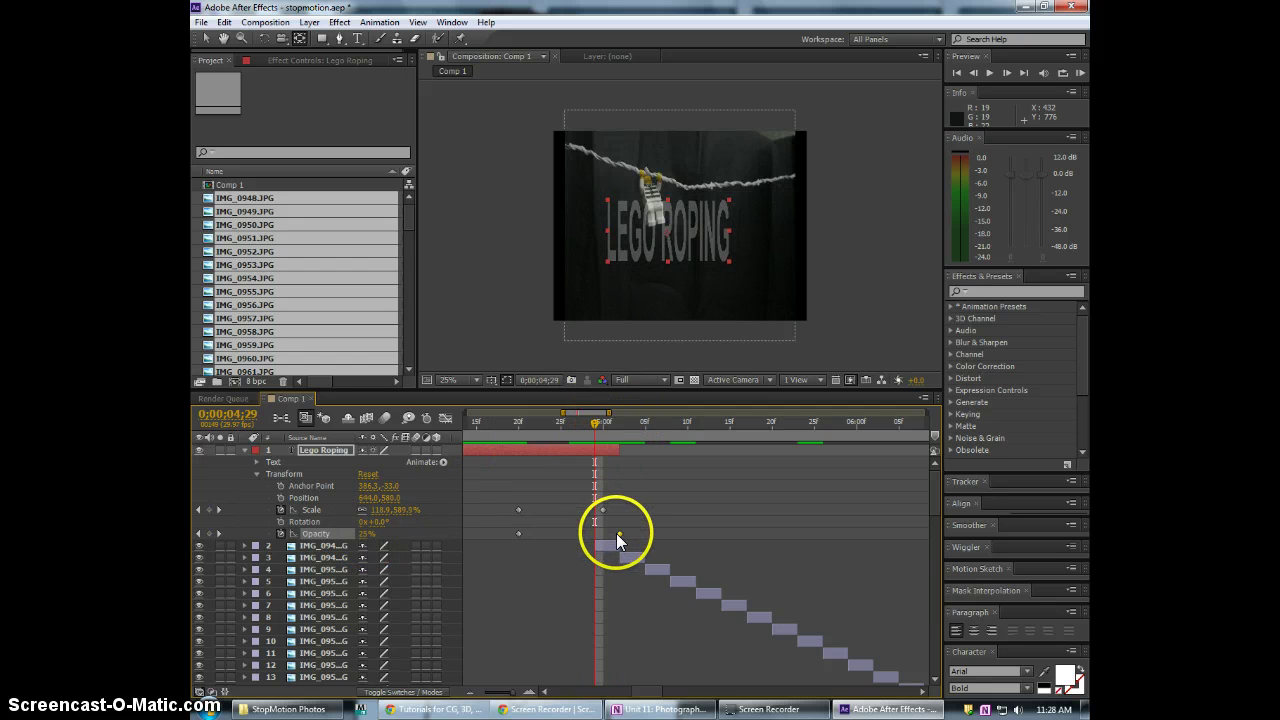
key(alt+Left)
key(alt+Left)
click(604, 511)
key(alt+Left)
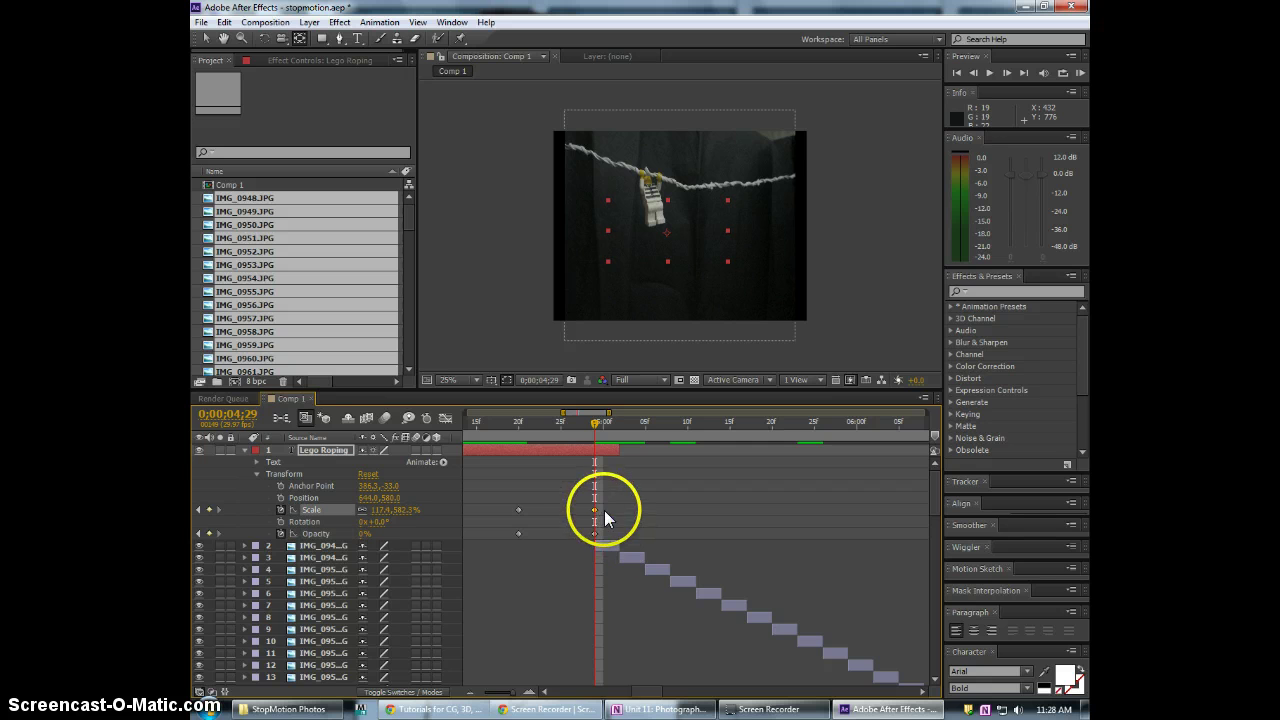
Extend the work area back to the composition's start and enlarge the title's Scale to about 700%, 3475% at 0;00;00;00
drag(565, 412, 409, 410)
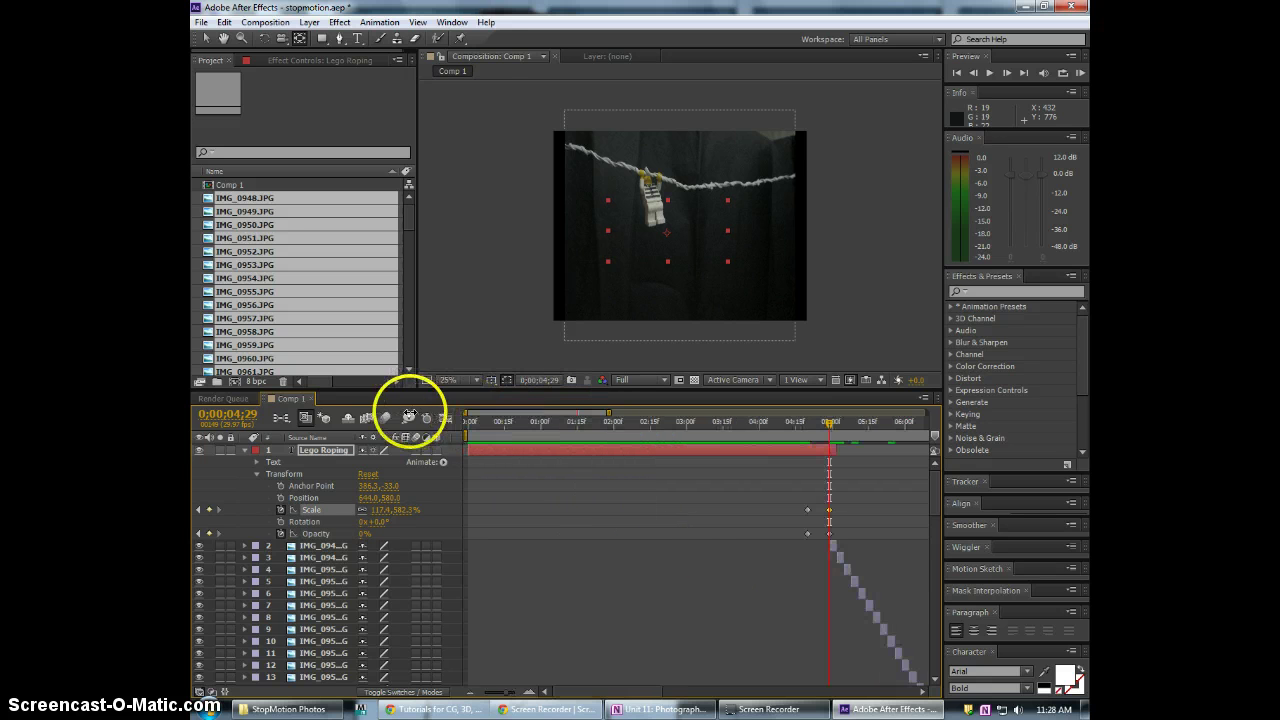
key(Home)
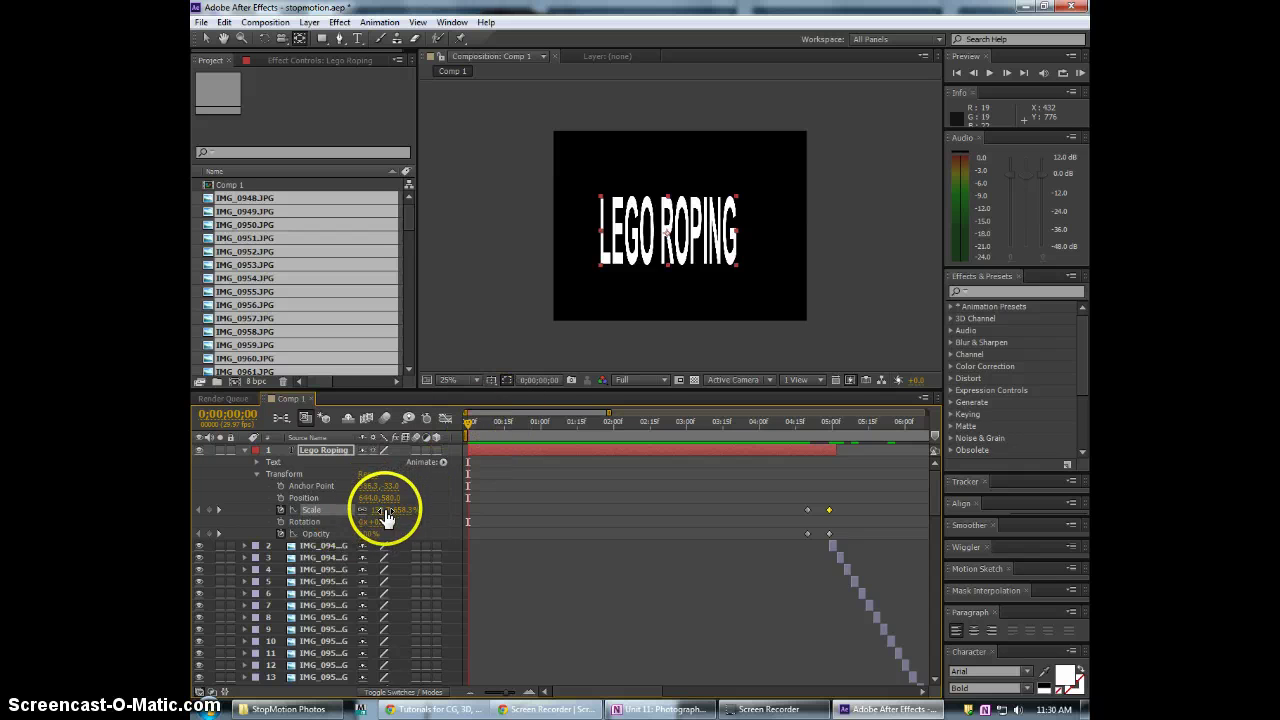
drag(398, 514, 549, 515)
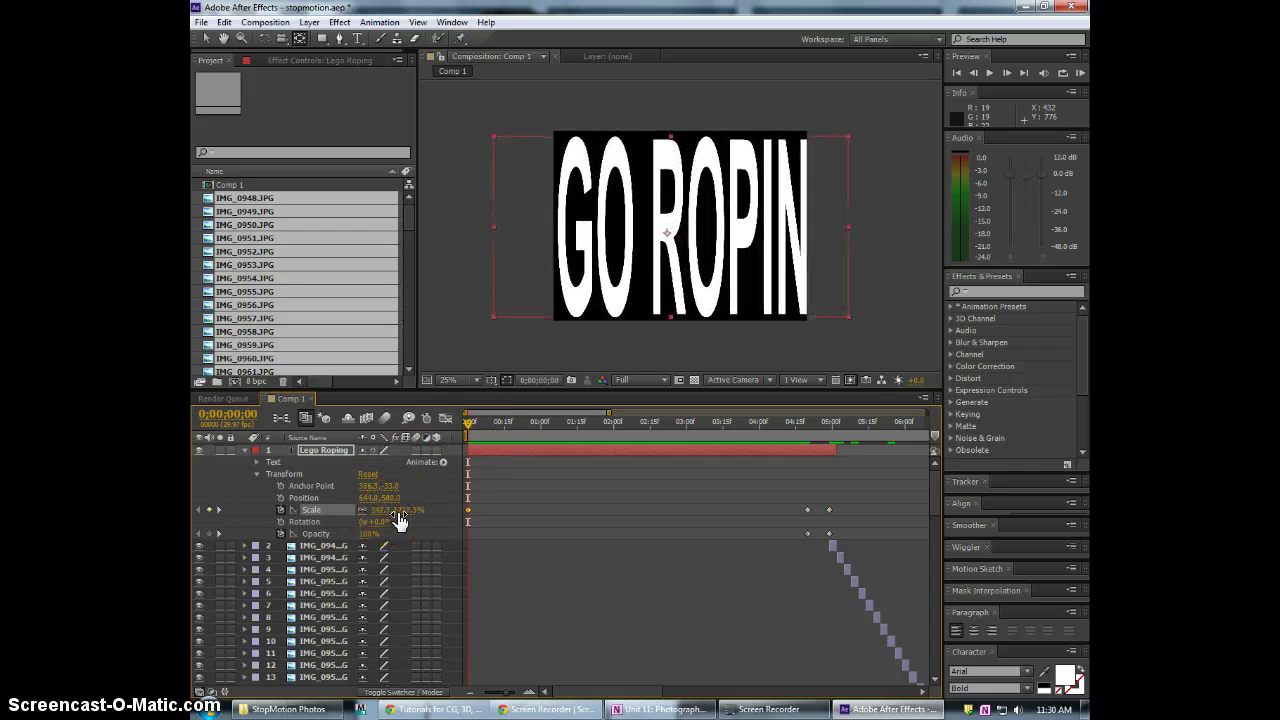
drag(400, 517, 1006, 478)
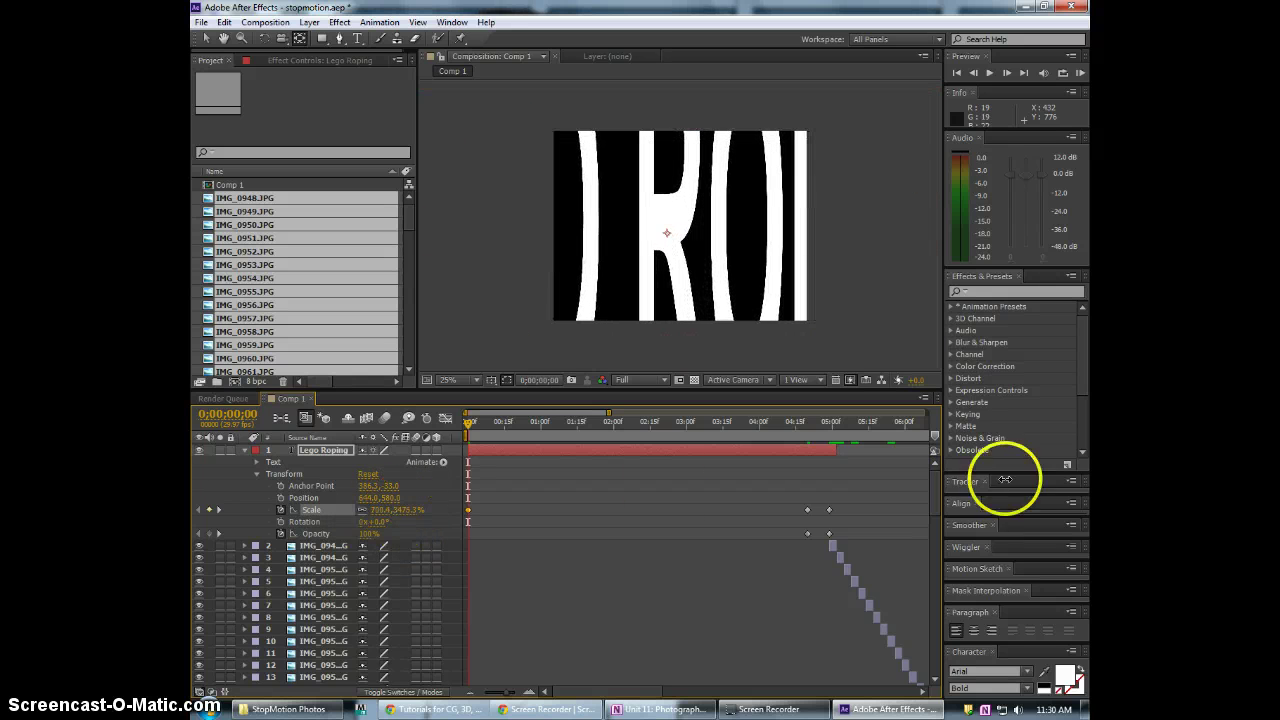
Preview the title's opening zoom and move its second Scale keyframe earlier to about 0;00;00;16 to speed it up
key(space)
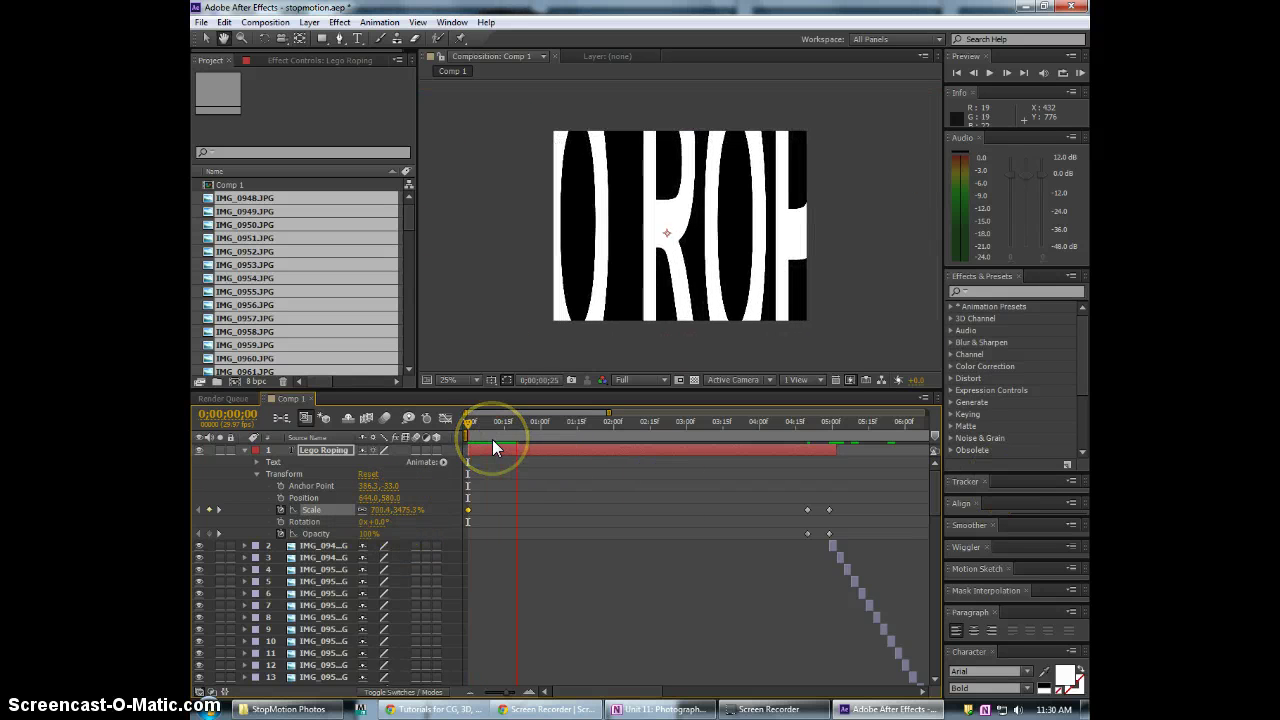
click(466, 424)
drag(618, 425, 577, 428)
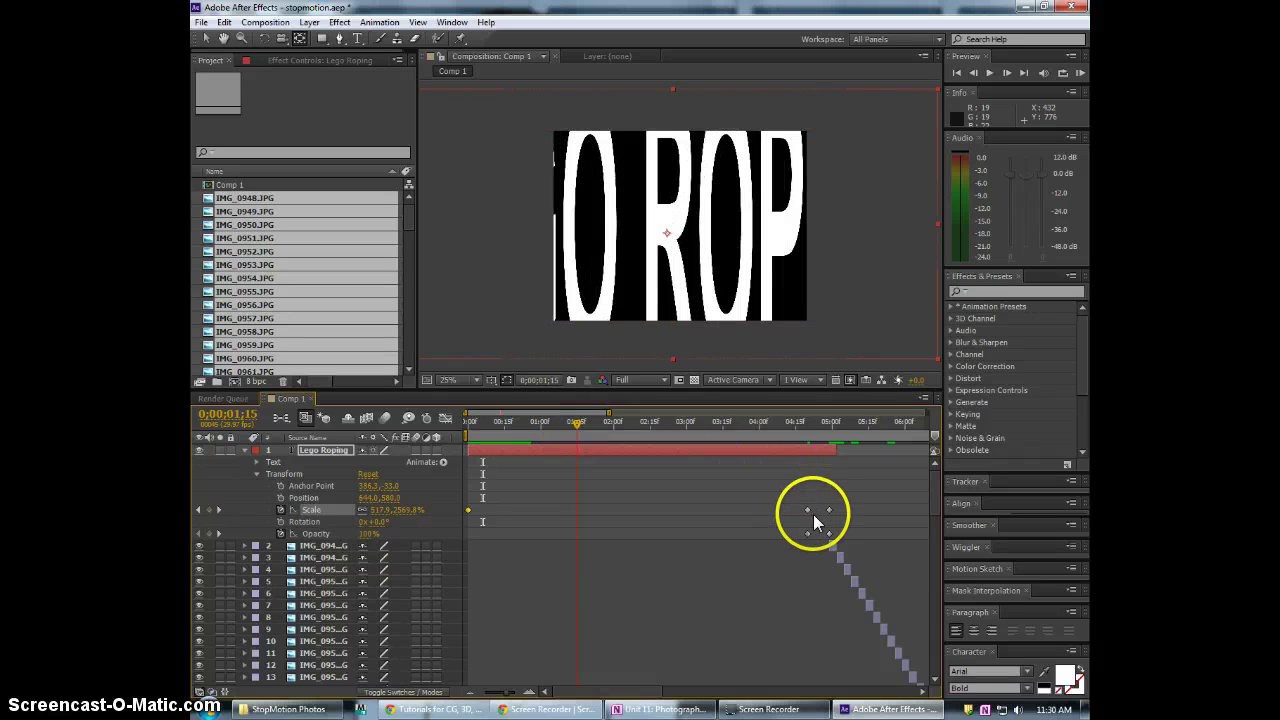
drag(808, 511, 575, 511)
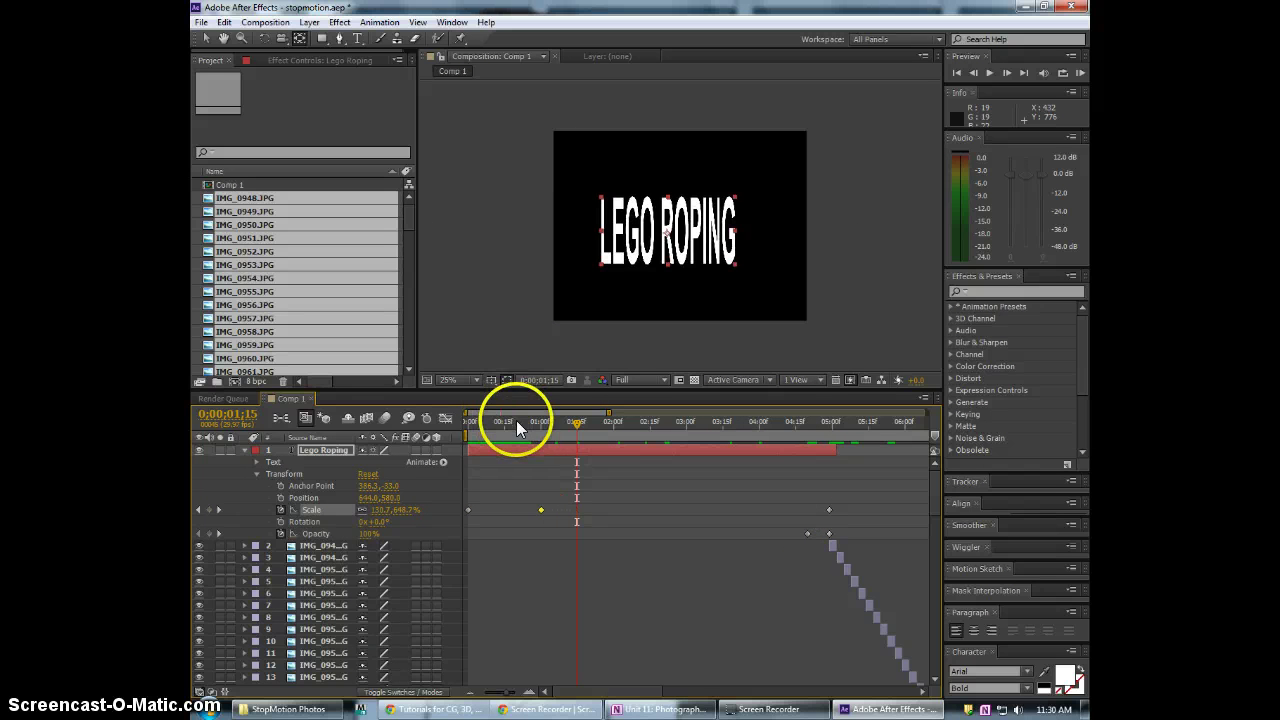
mouse_move(516, 420)
mouse_down()
mouse_move(443, 423)
mouse_move(513, 431)
mouse_move(446, 436)
mouse_move(507, 423)
mouse_up()
key(space)
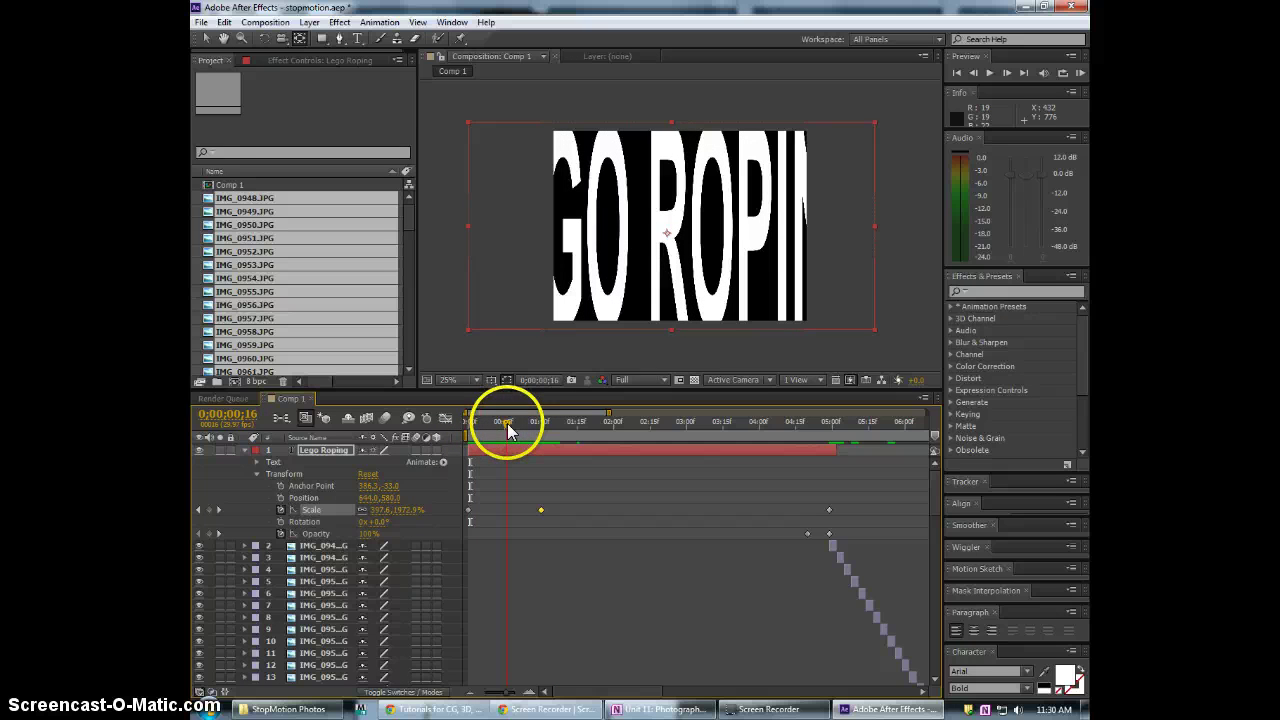
drag(540, 510, 508, 510)
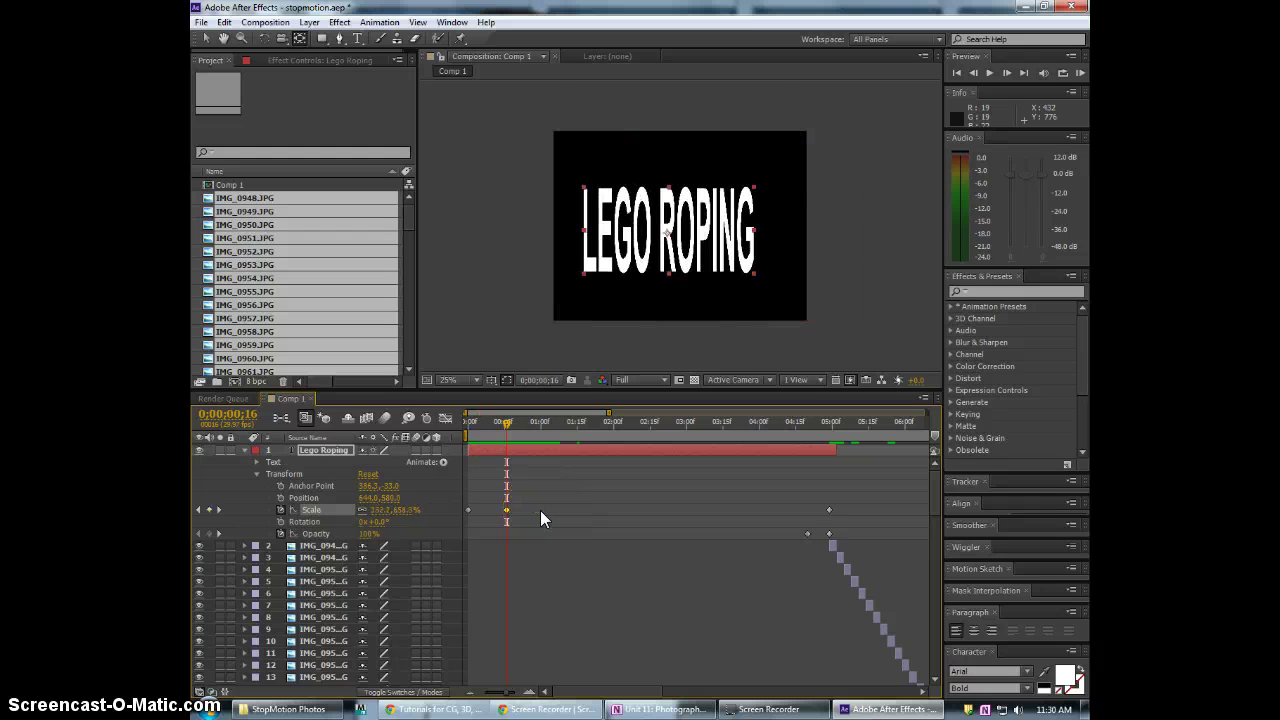
Play the animation from the start to check the title's zoom and its fade into the photos
click(469, 427)
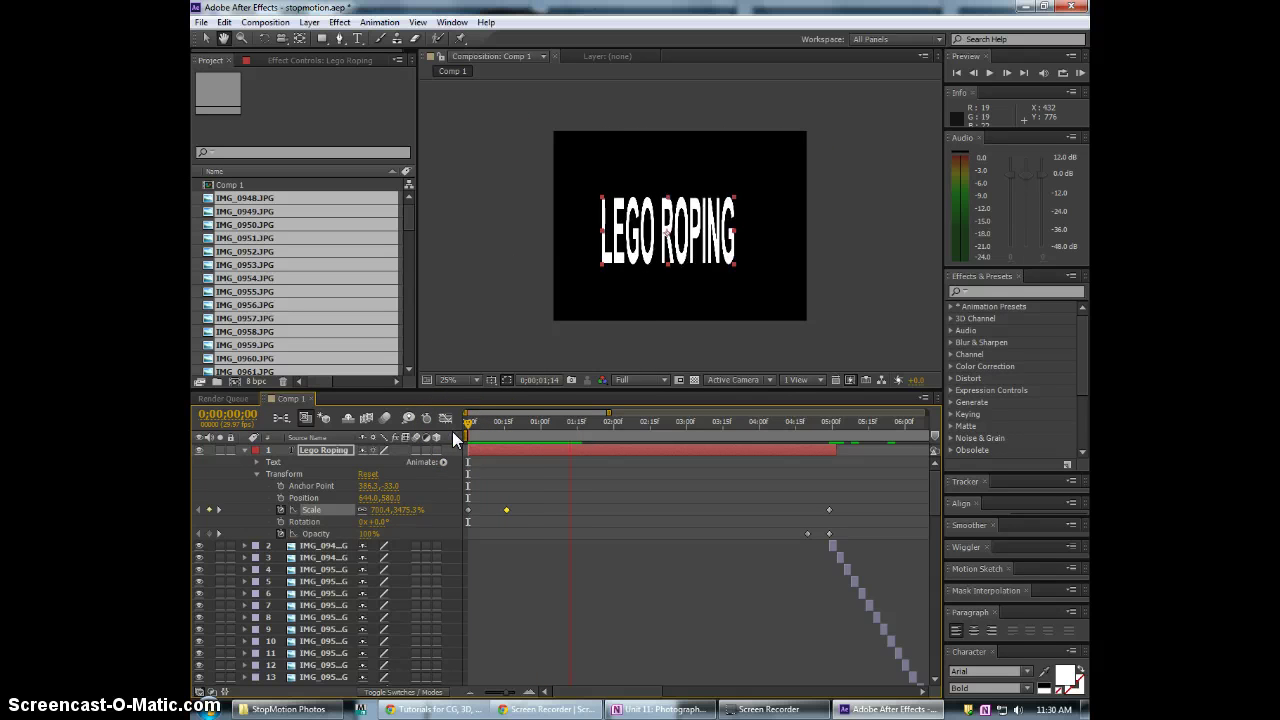
drag(508, 426, 451, 434)
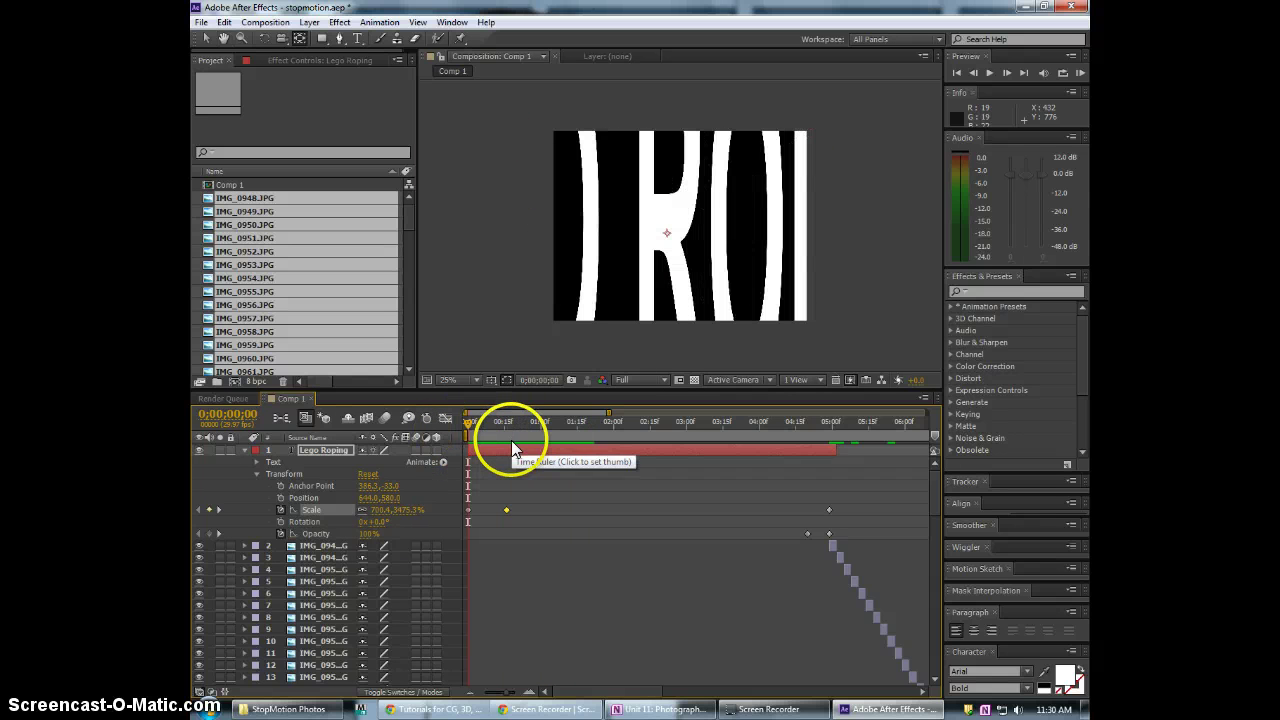
key(space)
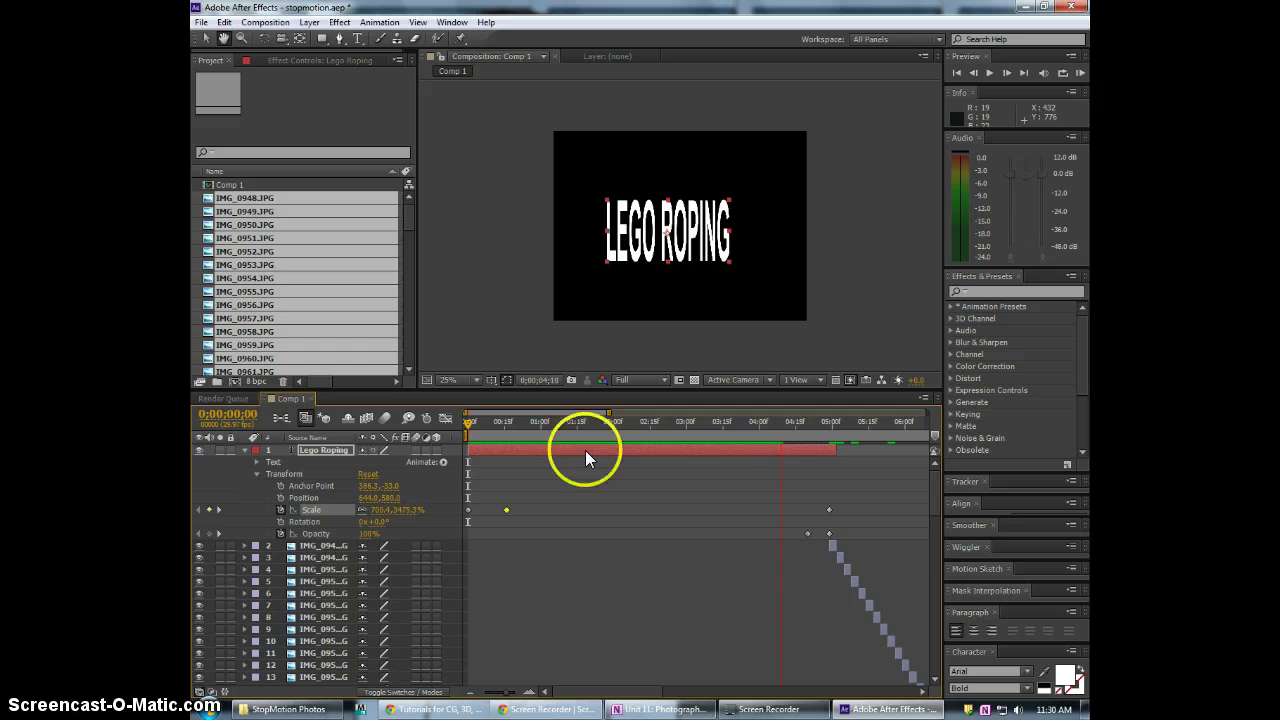
key(space)
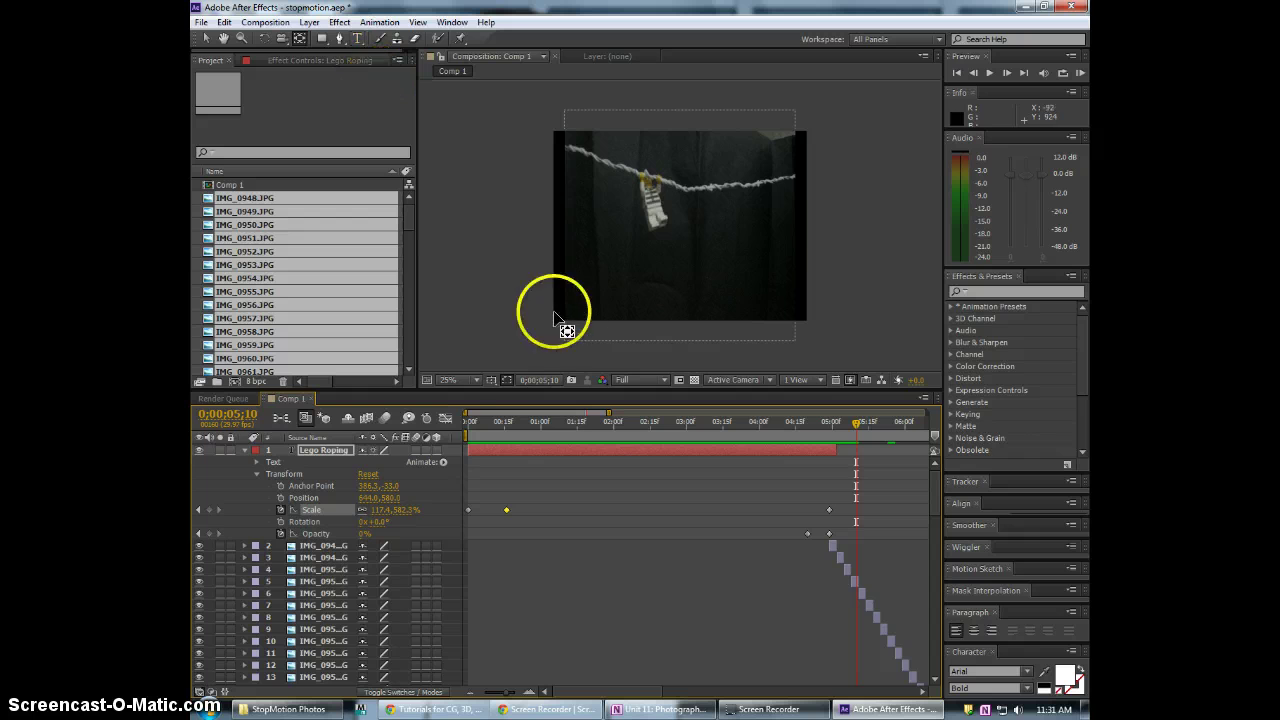
Add a text layer below the LEGO ROPING title at 0;00;01;00 containing a BY credit with the author's name in capitals
click(541, 422)
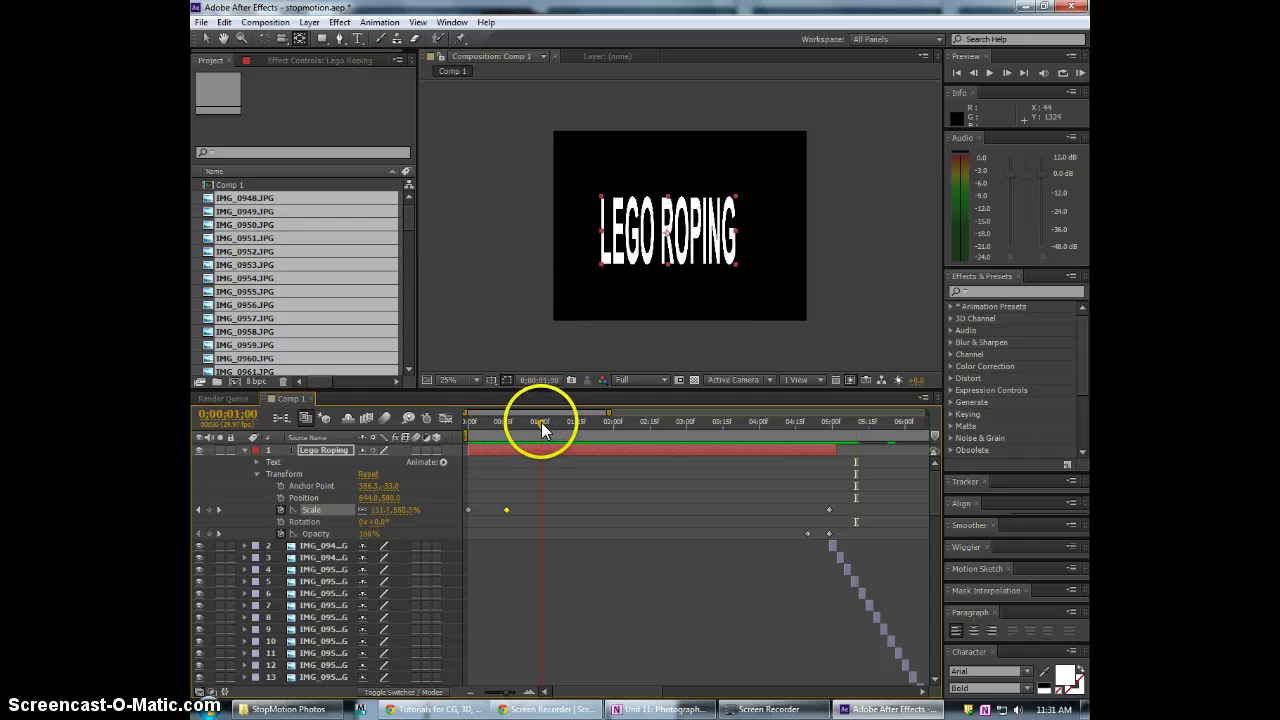
click(357, 38)
click(641, 250)
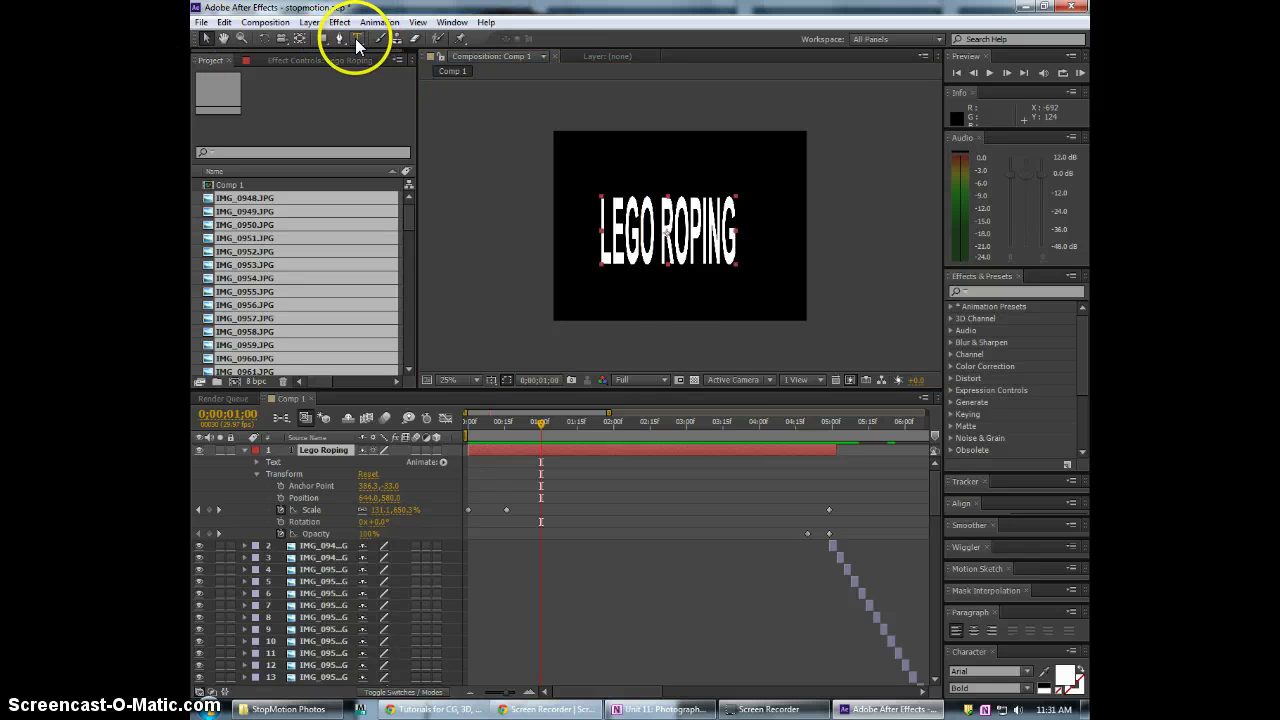
click(664, 316)
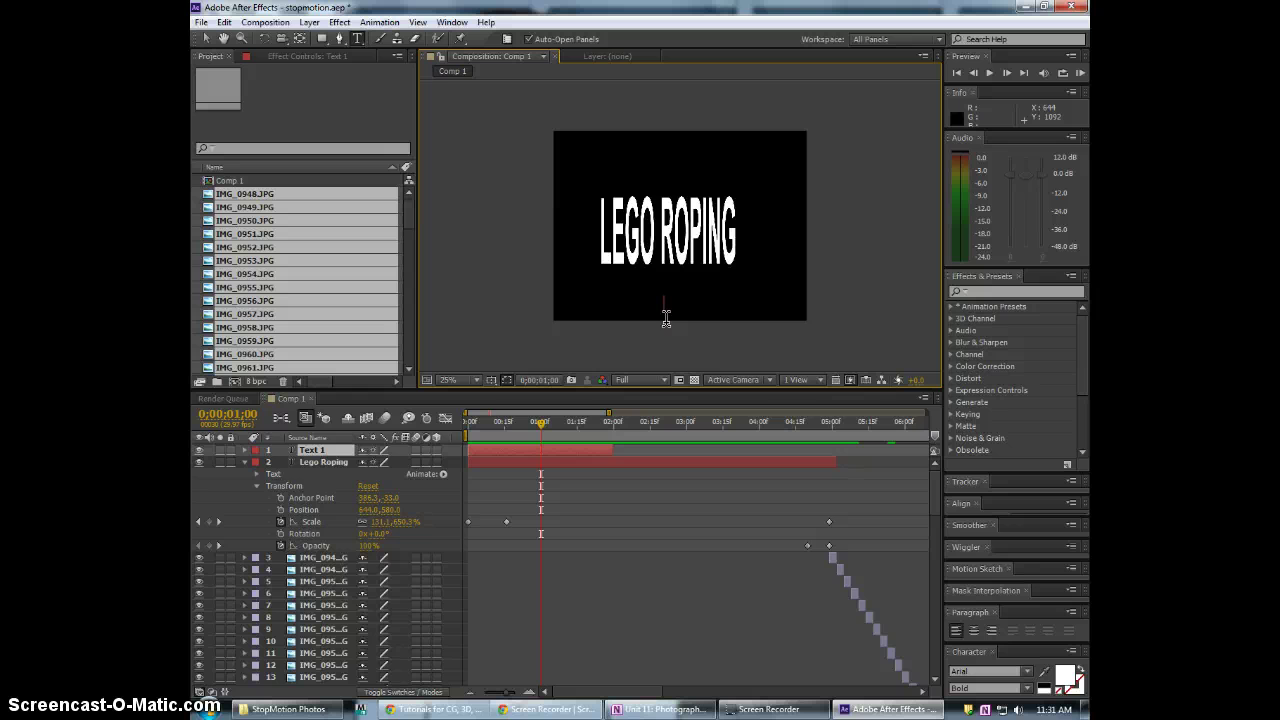
text(BY J)
click(585, 440)
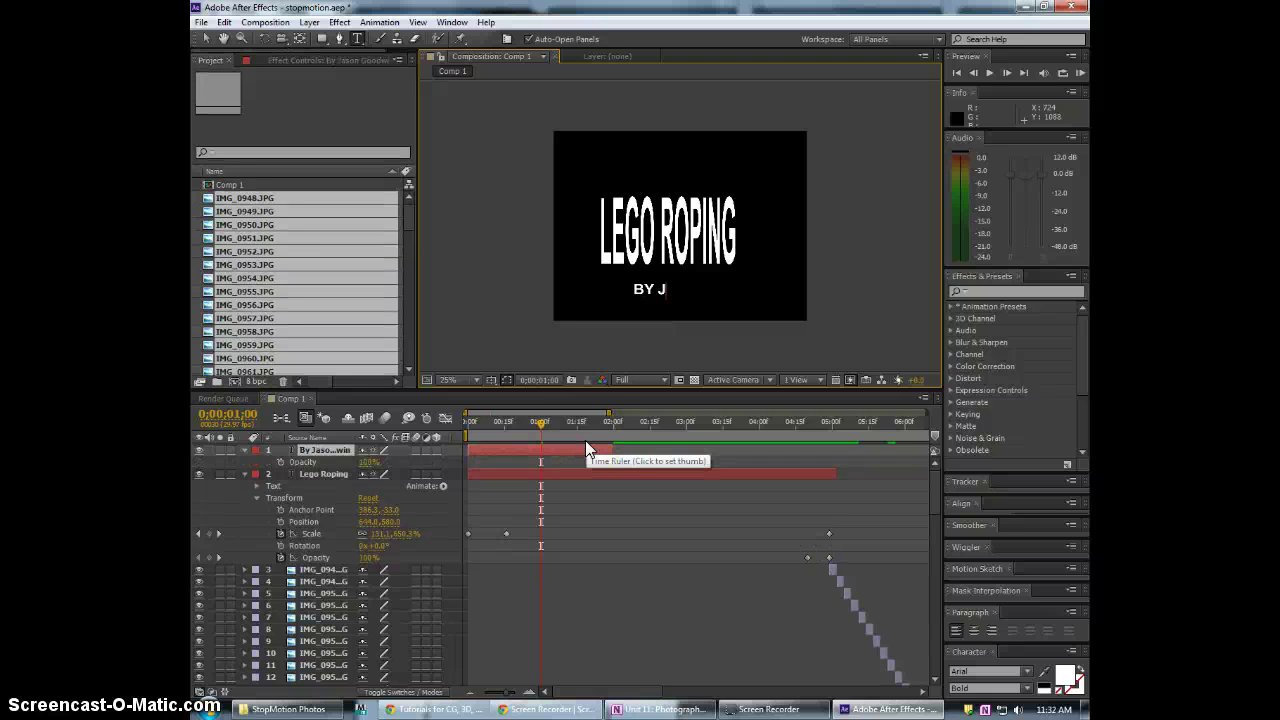
text(ASON G)
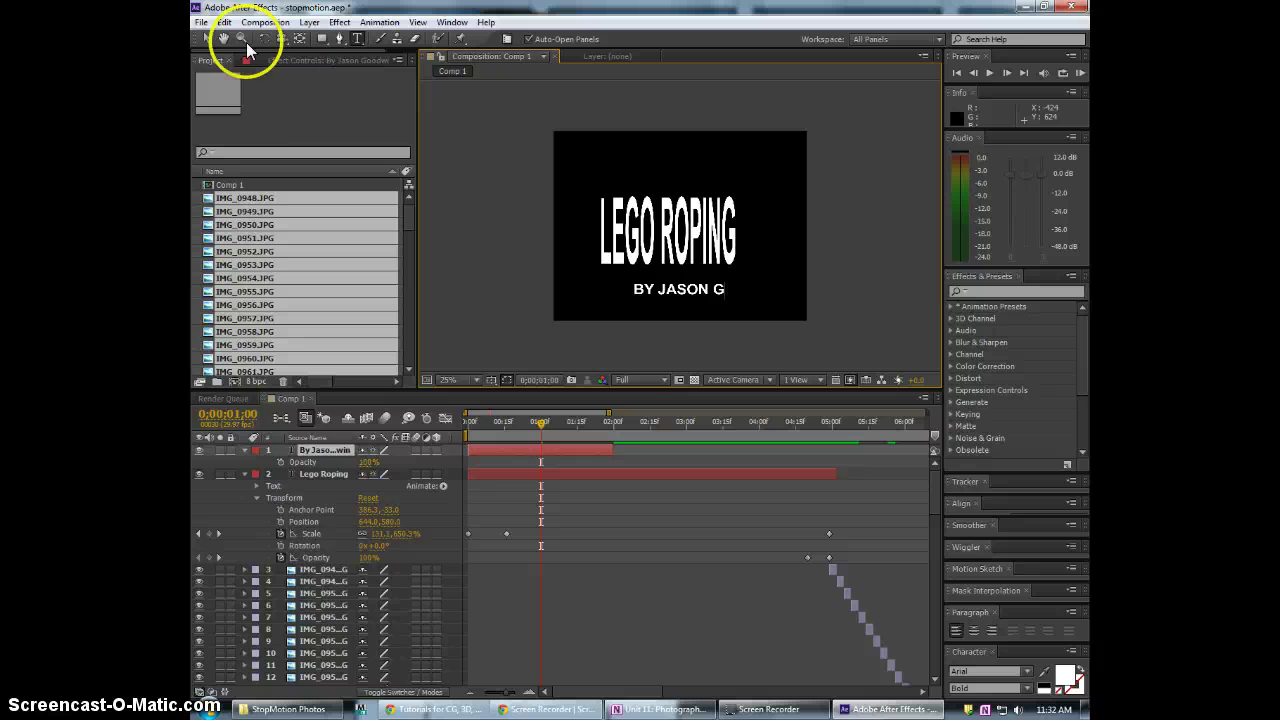
click(207, 38)
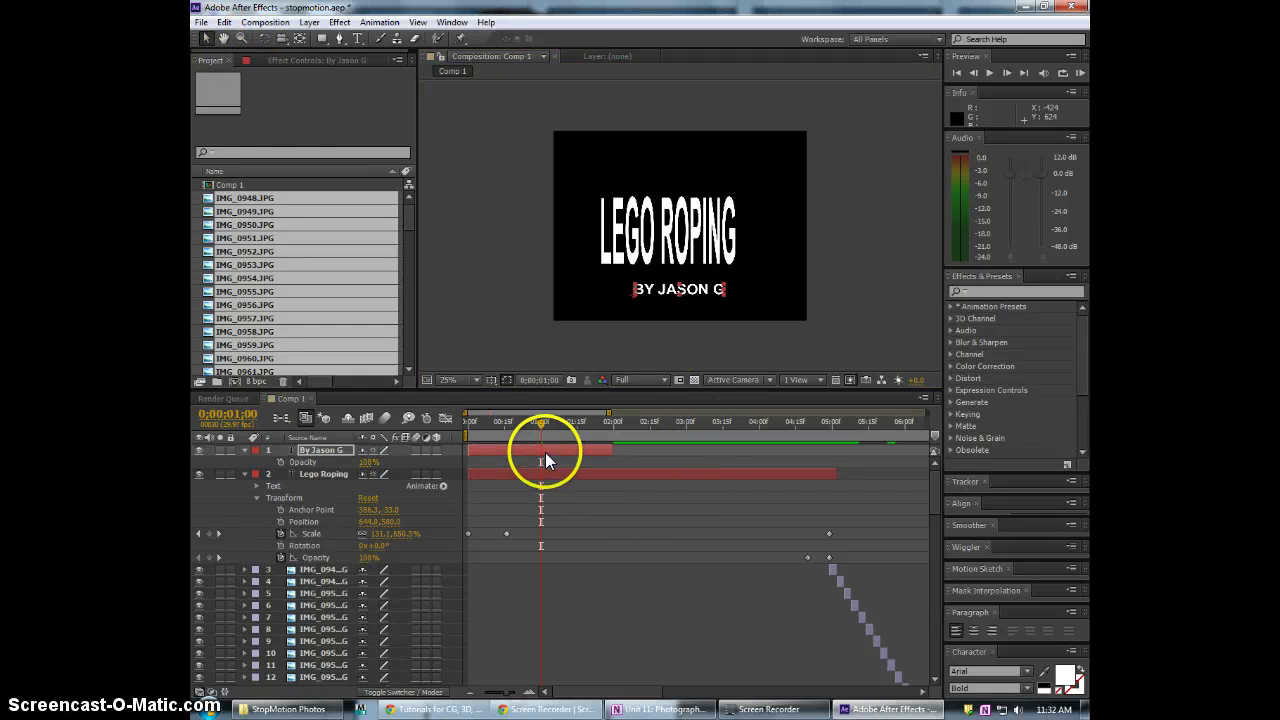
Shift the byline layer to start at 0;00;01;00 and extend its end to about 0;00;05;00
key(bracketleft)
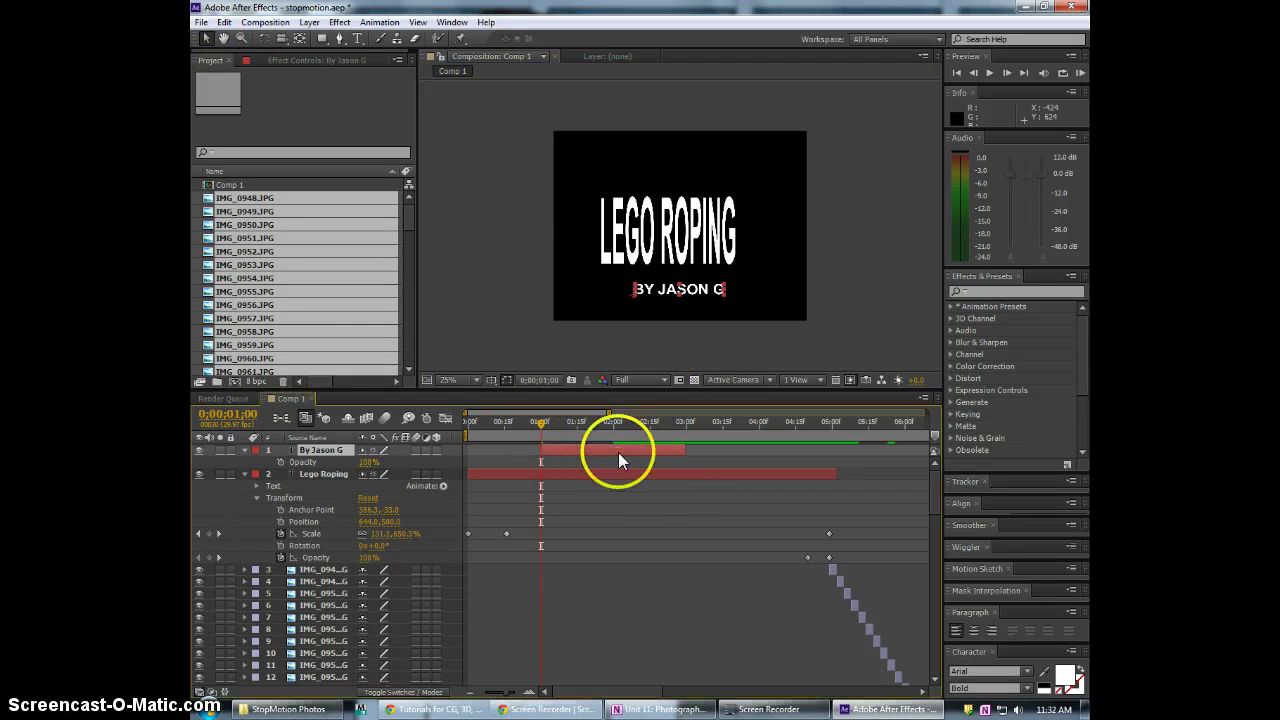
drag(685, 449, 831, 449)
Copy the LEGO ROPING layer's Scale keyframes onto the byline layer's Scale property at 0;00;01;00
drag(856, 527, 491, 540)
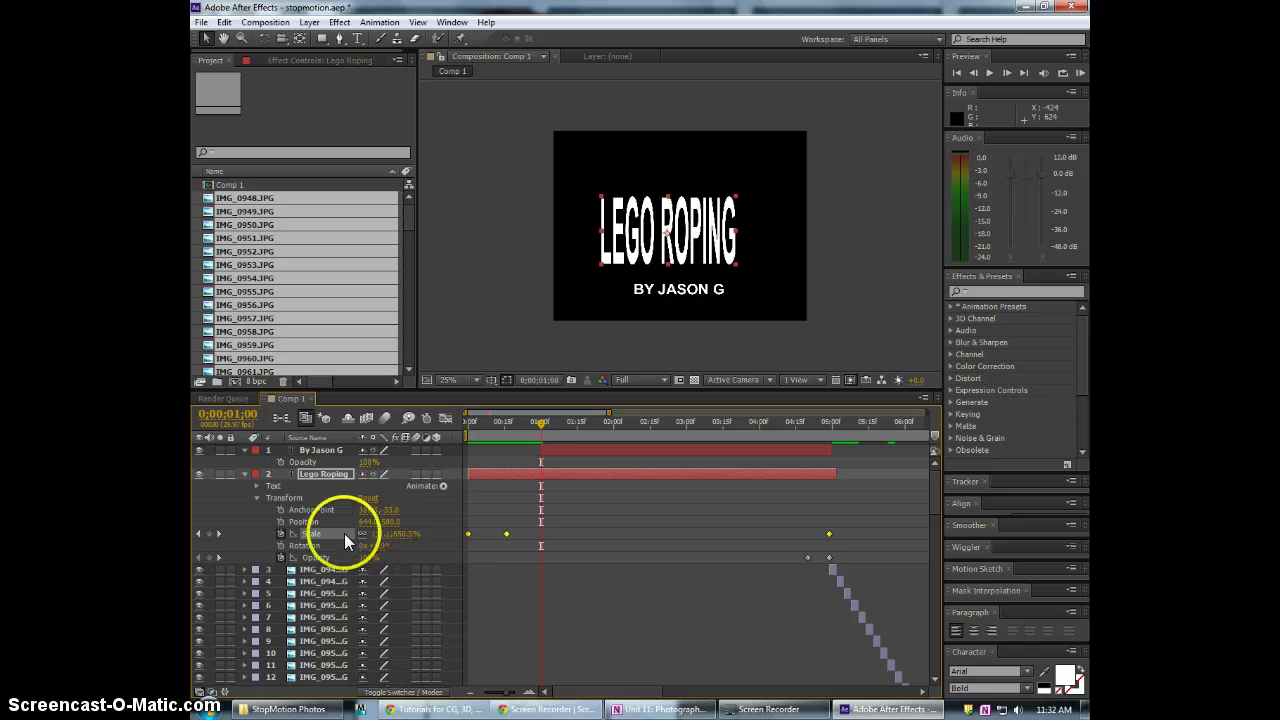
click(598, 450)
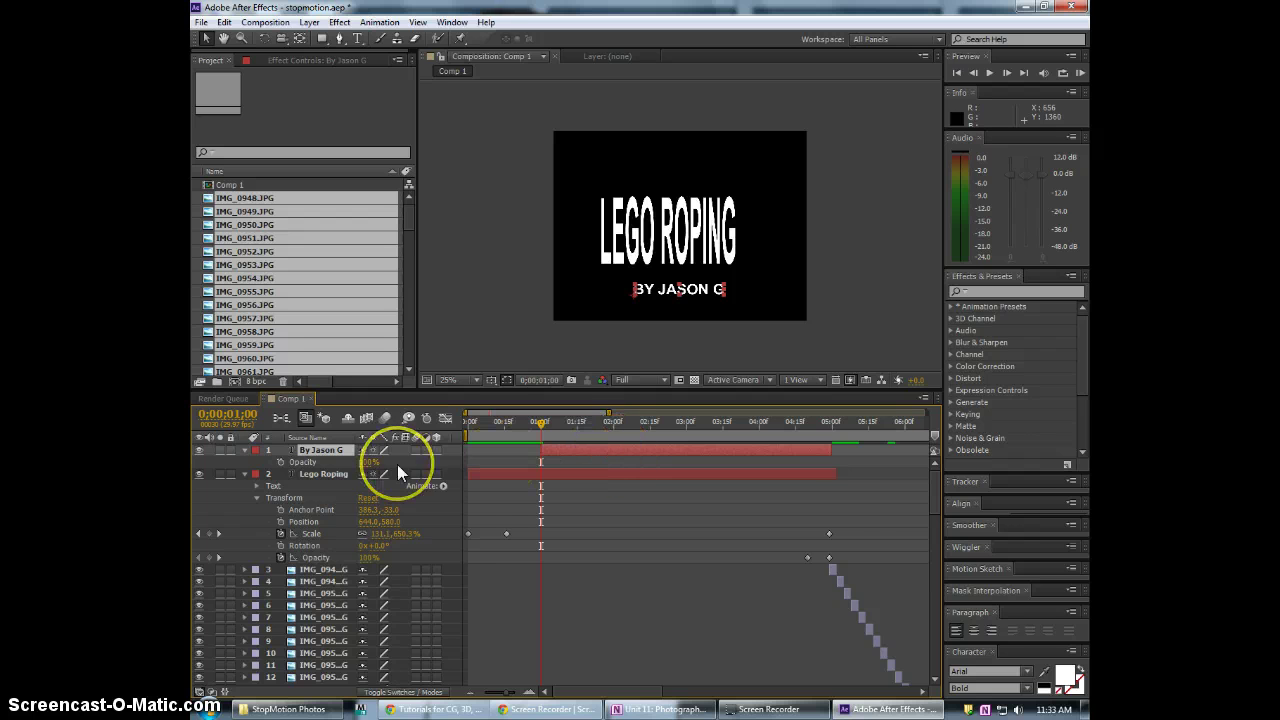
key(t)
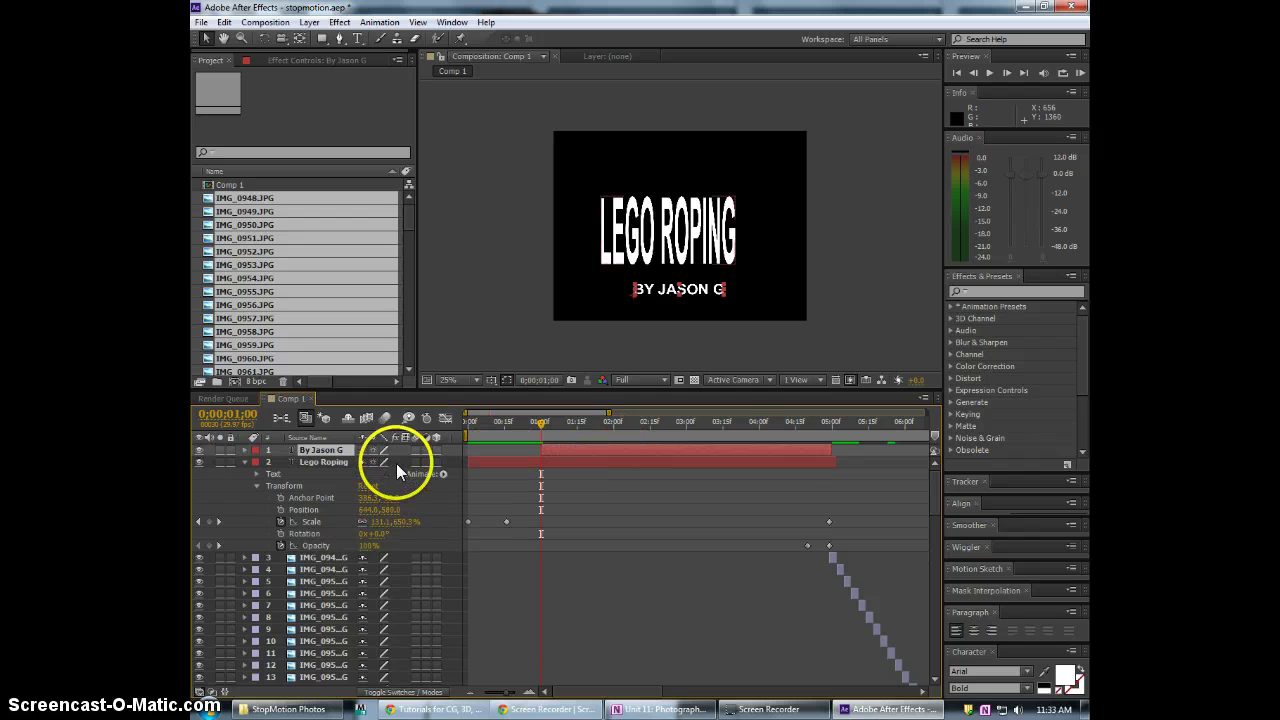
key(u)
key(u)
key(s)
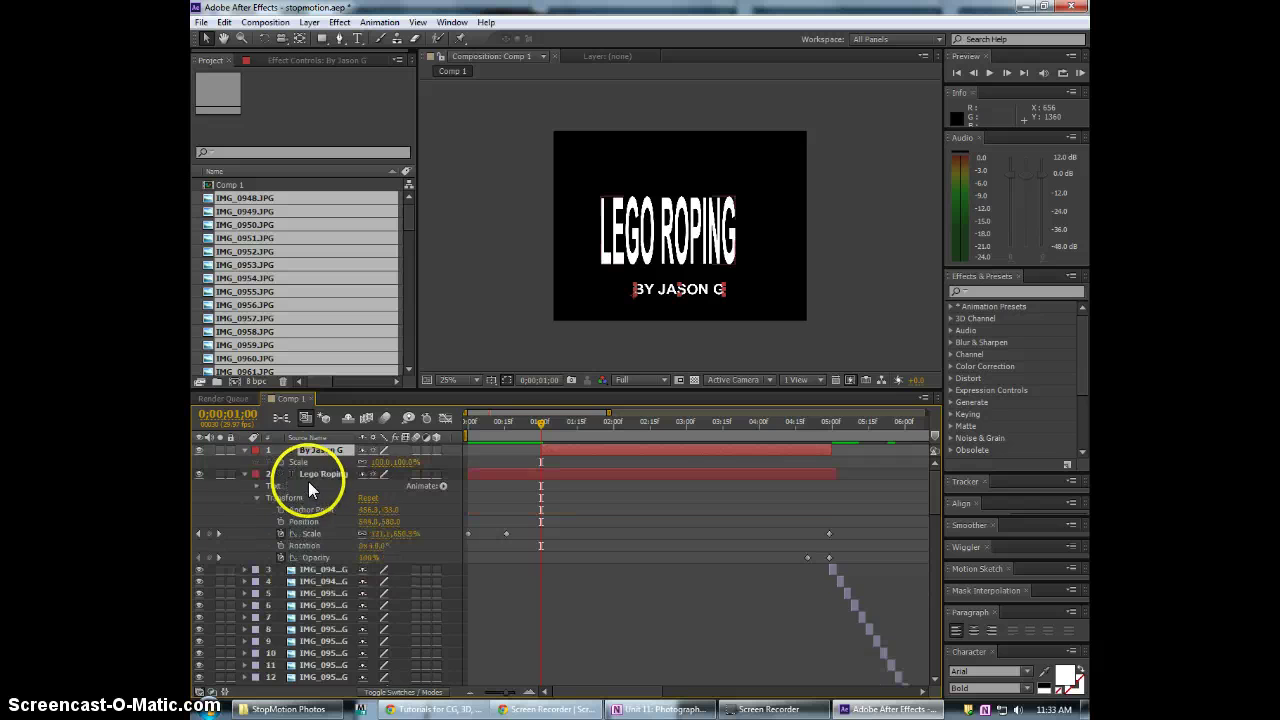
key(alt+shift+s)
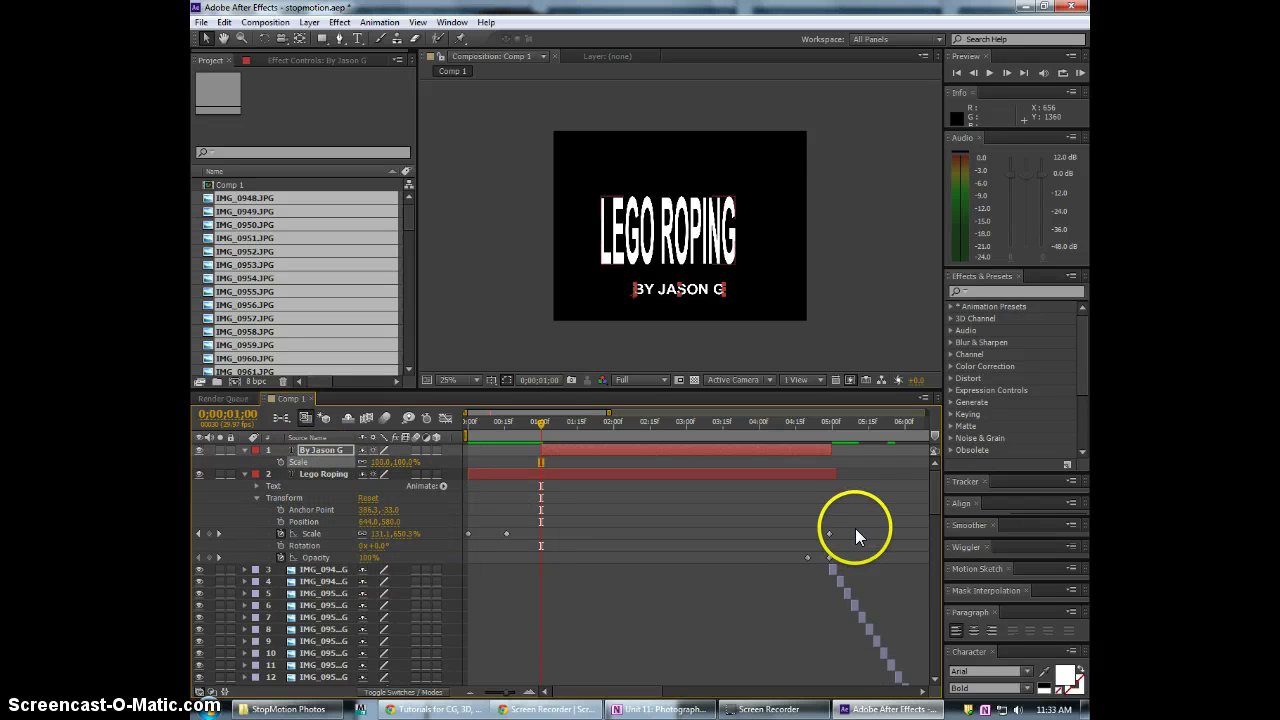
drag(855, 528, 465, 538)
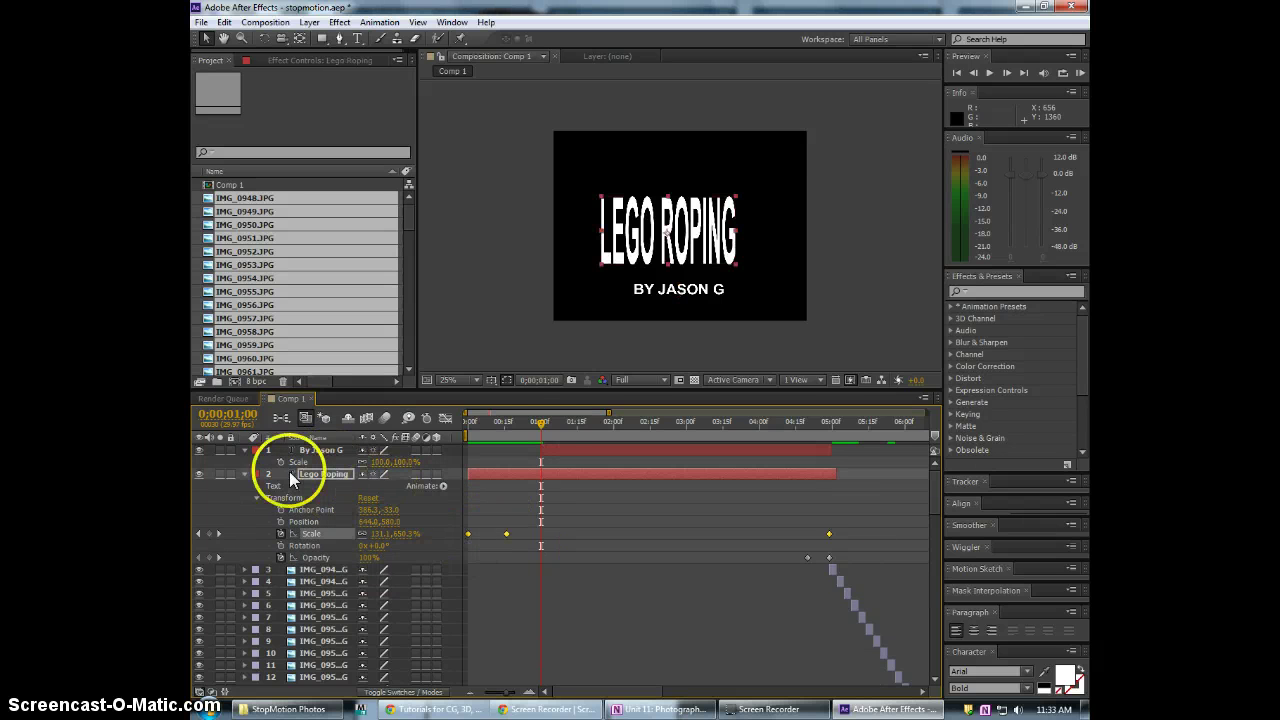
click(552, 452)
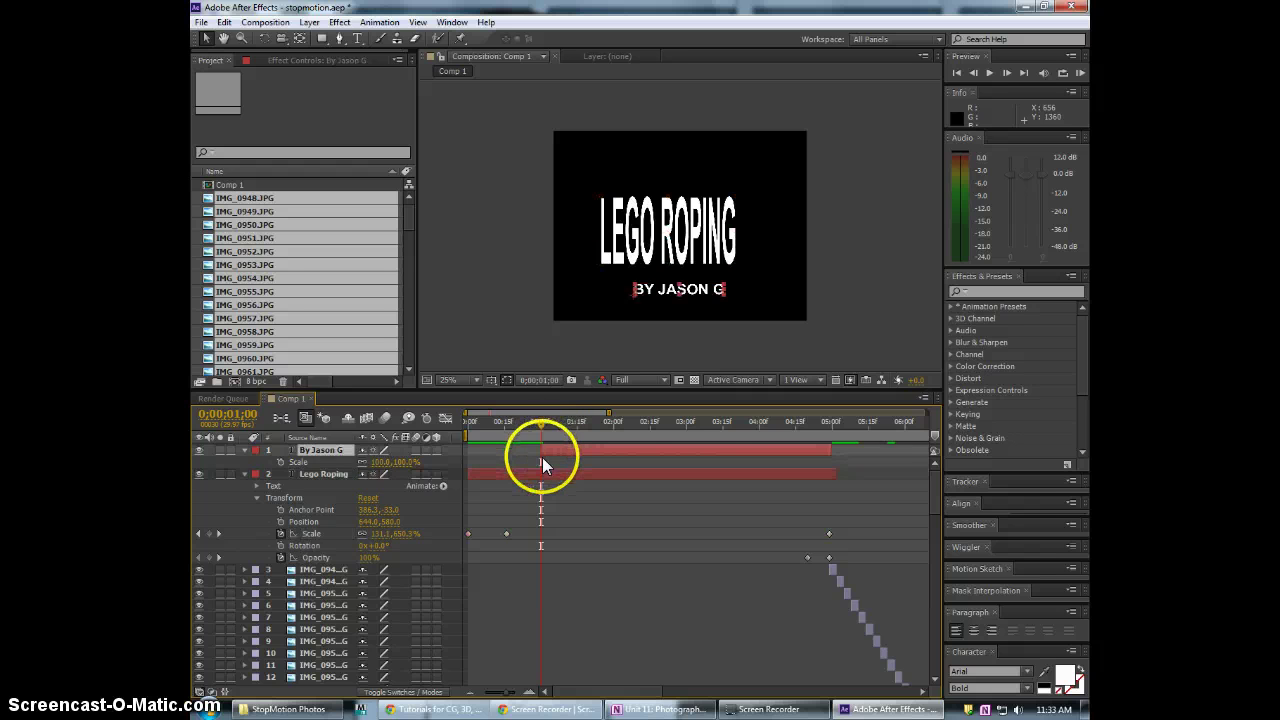
key(ctrl+v)
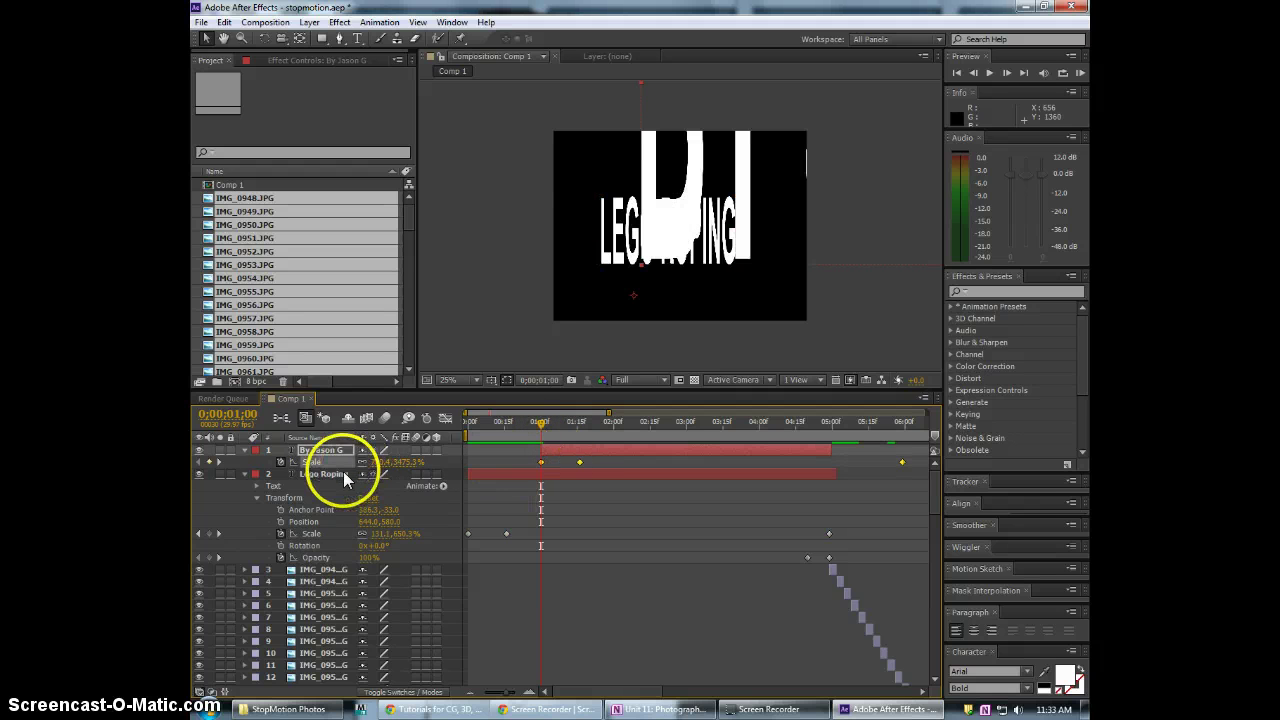
Move the byline's last Scale keyframe back to 0;00;04;29, near the end of its layer
click(870, 460)
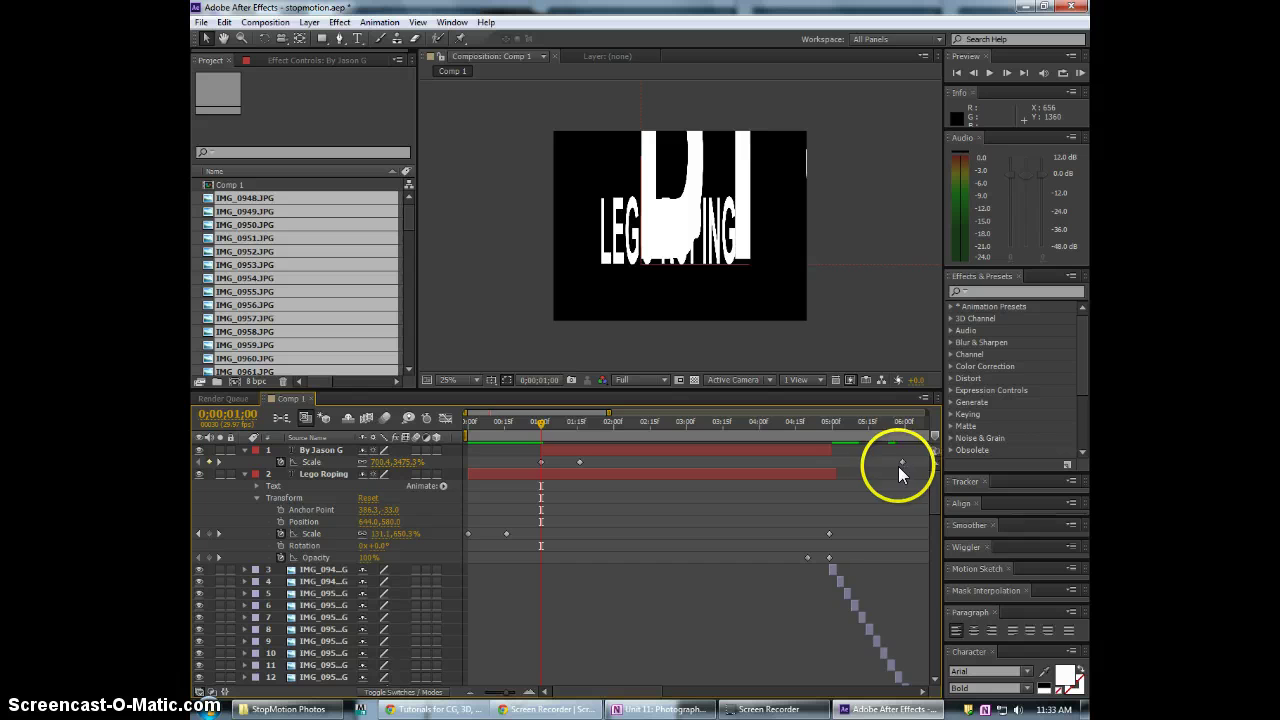
drag(901, 462, 851, 462)
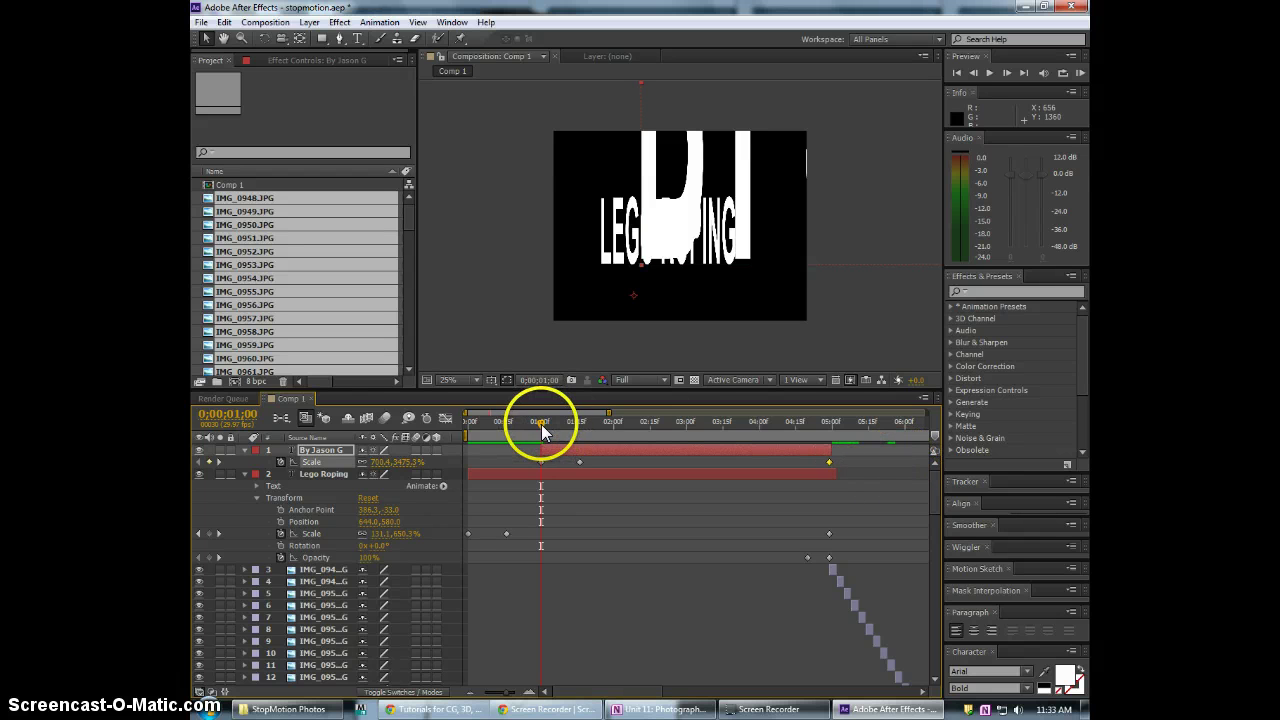
mouse_move(577, 424)
mouse_down()
mouse_move(559, 431)
mouse_move(578, 433)
mouse_up()
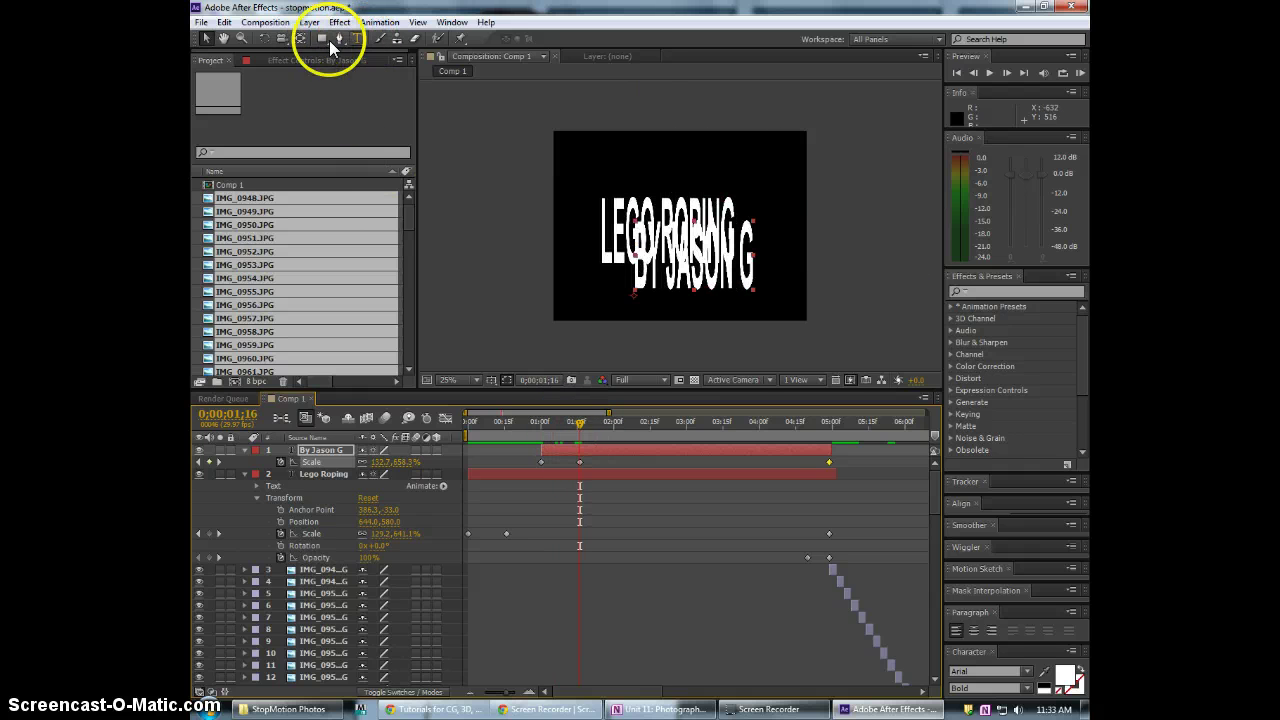
Move the byline's anchor point to the centre of its text with the Pan Behind tool
click(299, 38)
drag(633, 295, 637, 302)
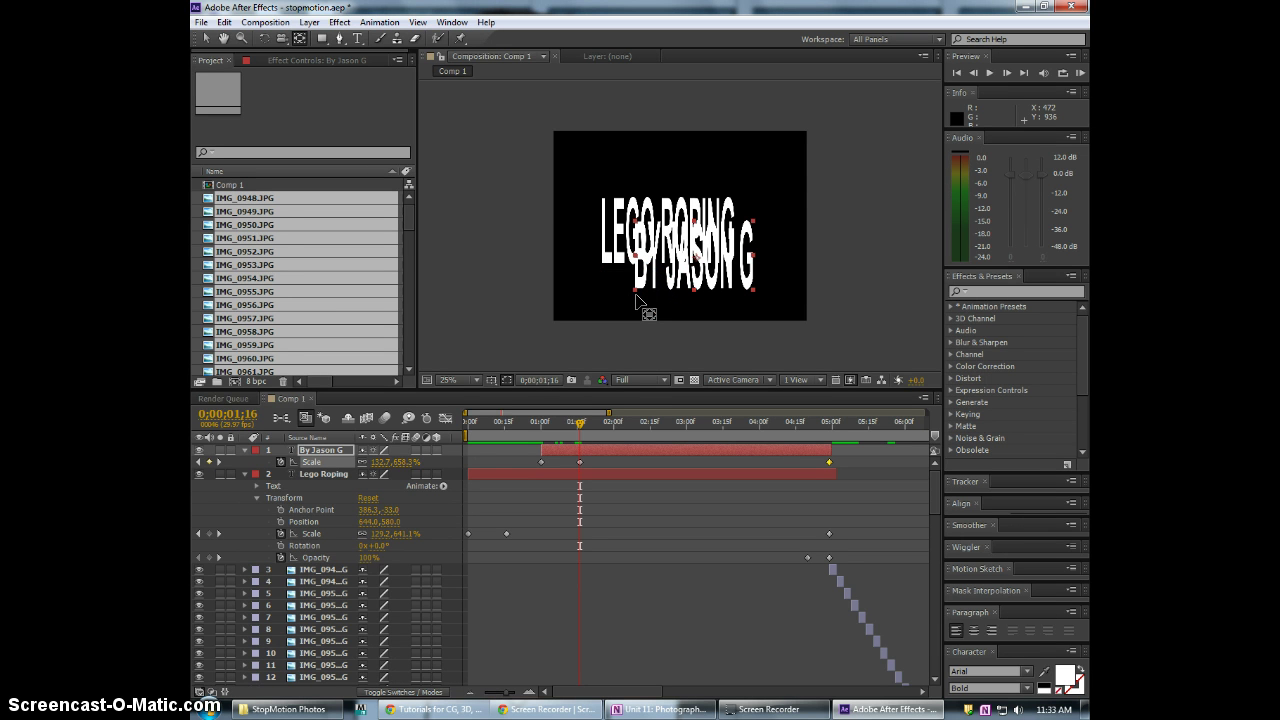
click(205, 38)
click(763, 505)
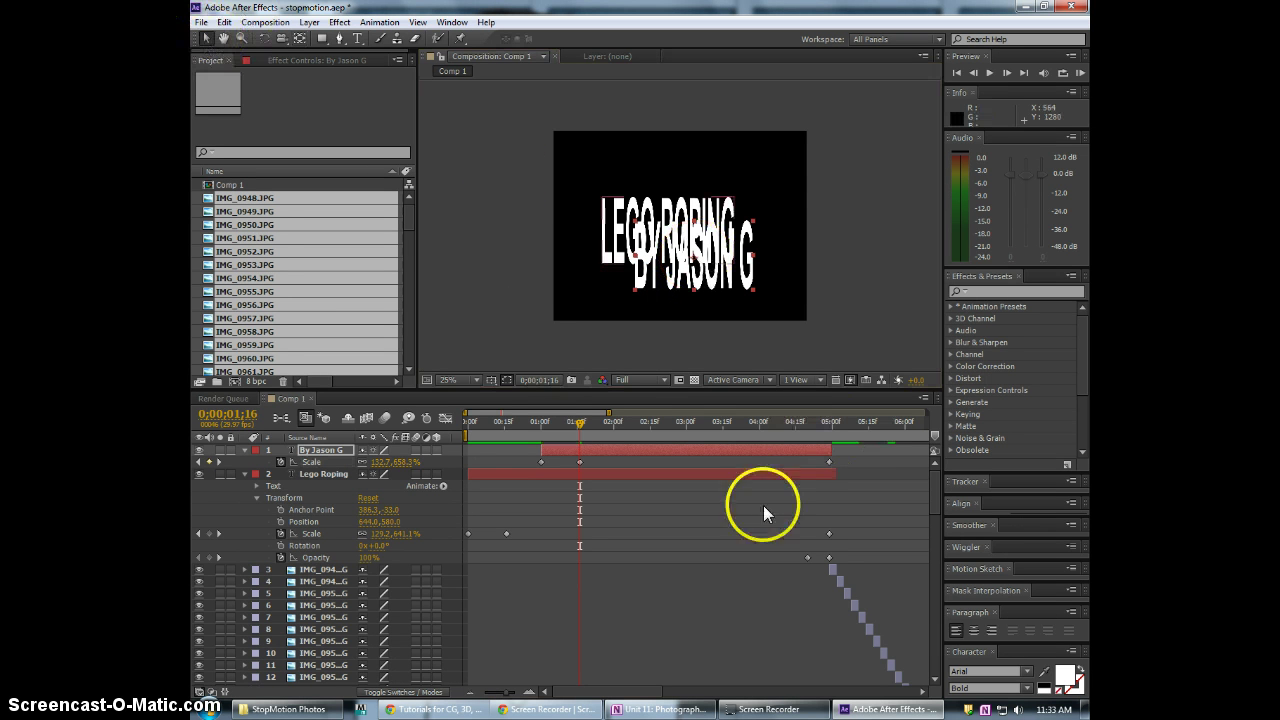
Preview the byline's zoom and move its second Scale keyframe earlier to about 0;00;01;04
drag(592, 420, 645, 424)
drag(783, 425, 802, 425)
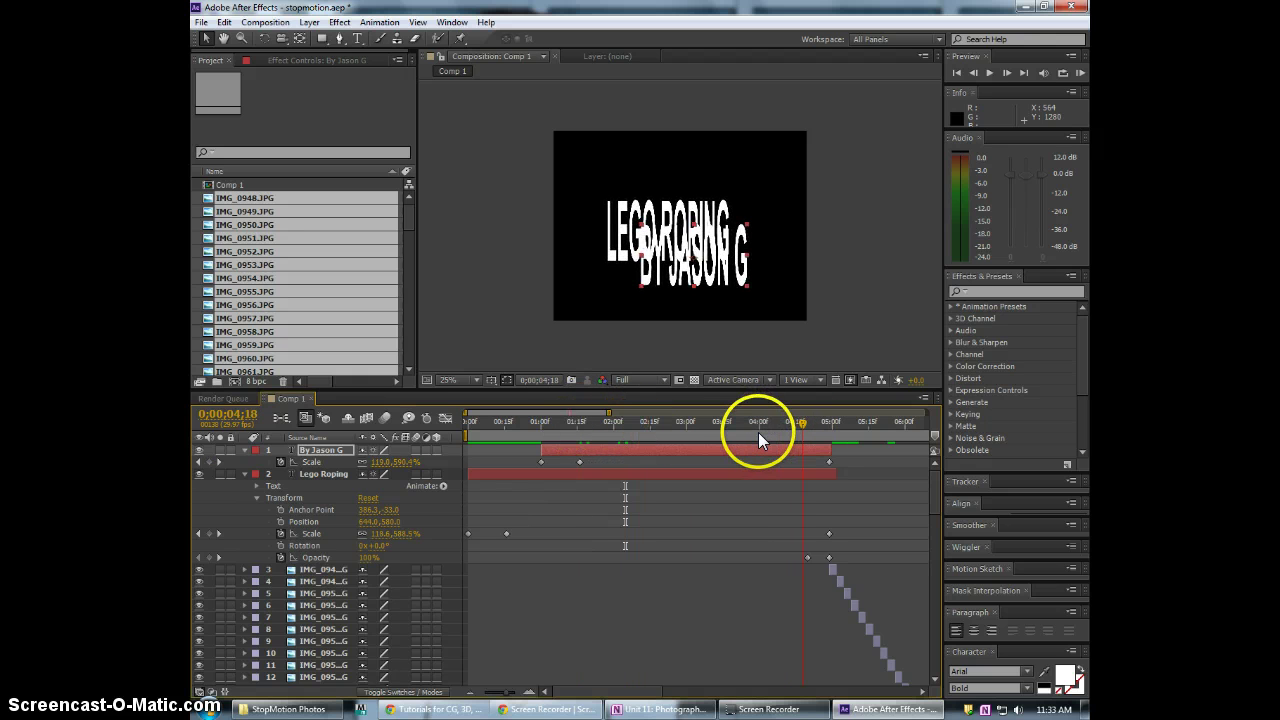
click(754, 433)
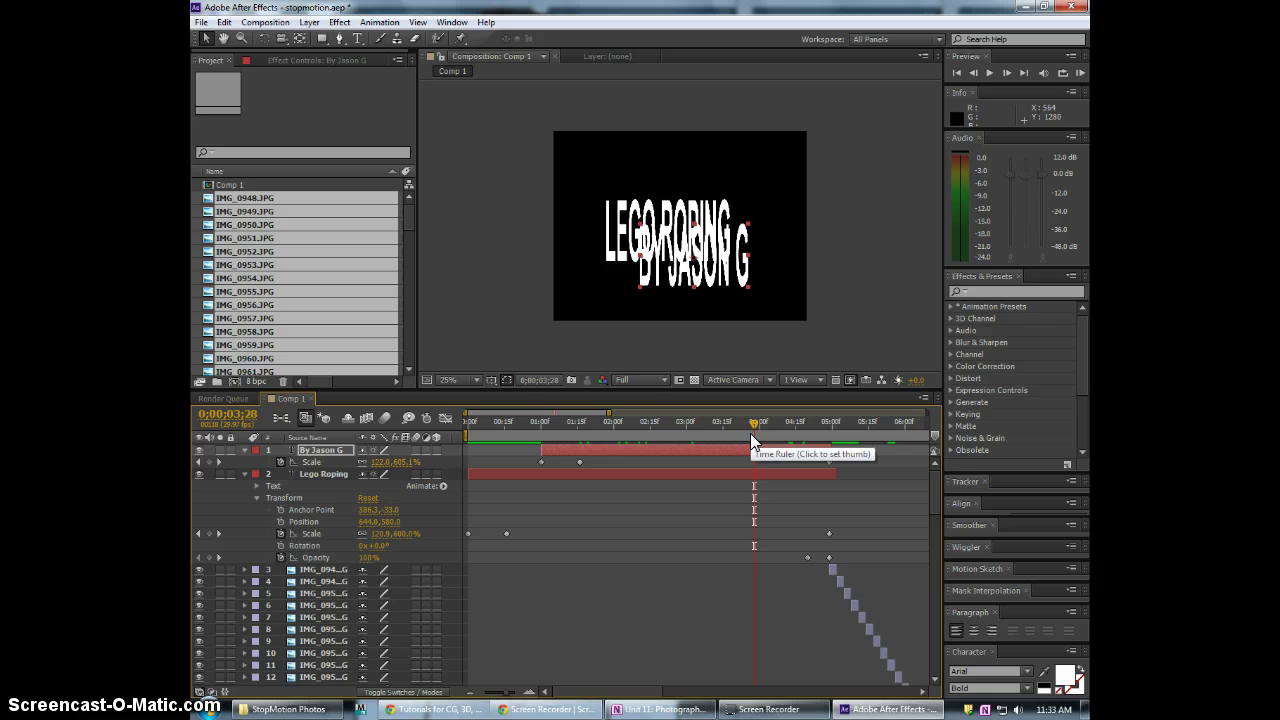
click(578, 437)
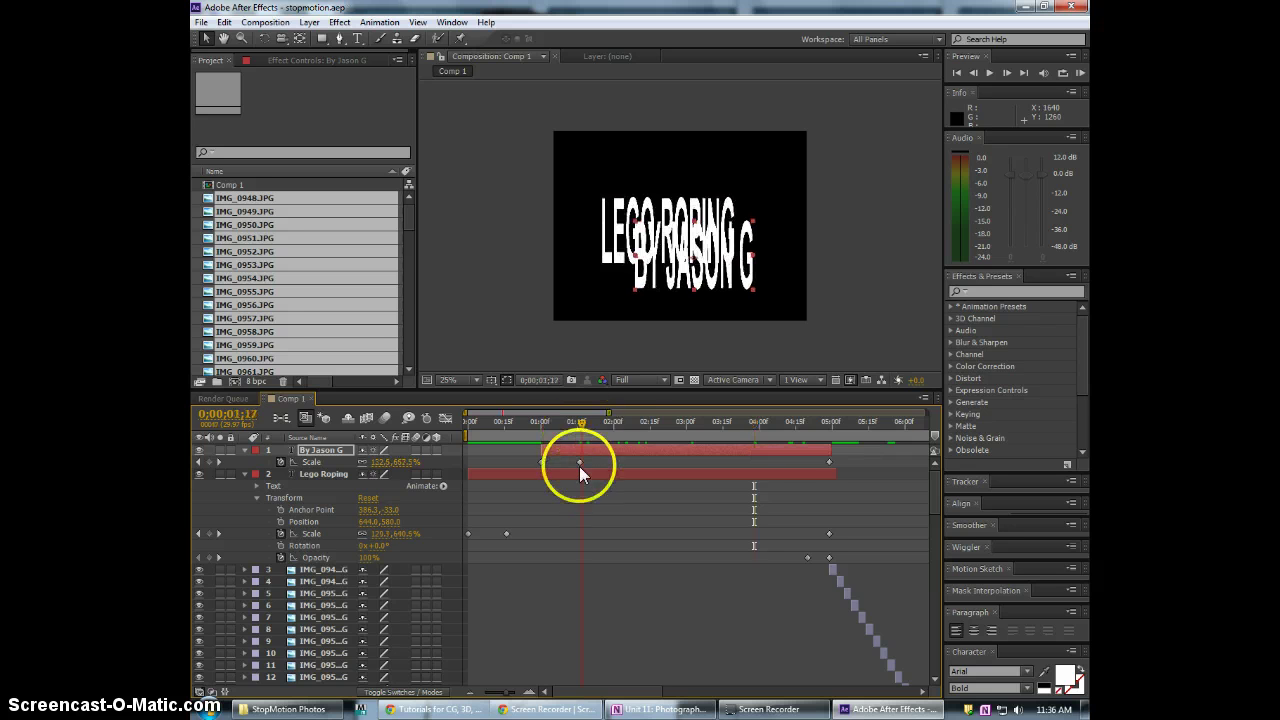
key(ctrl+z)
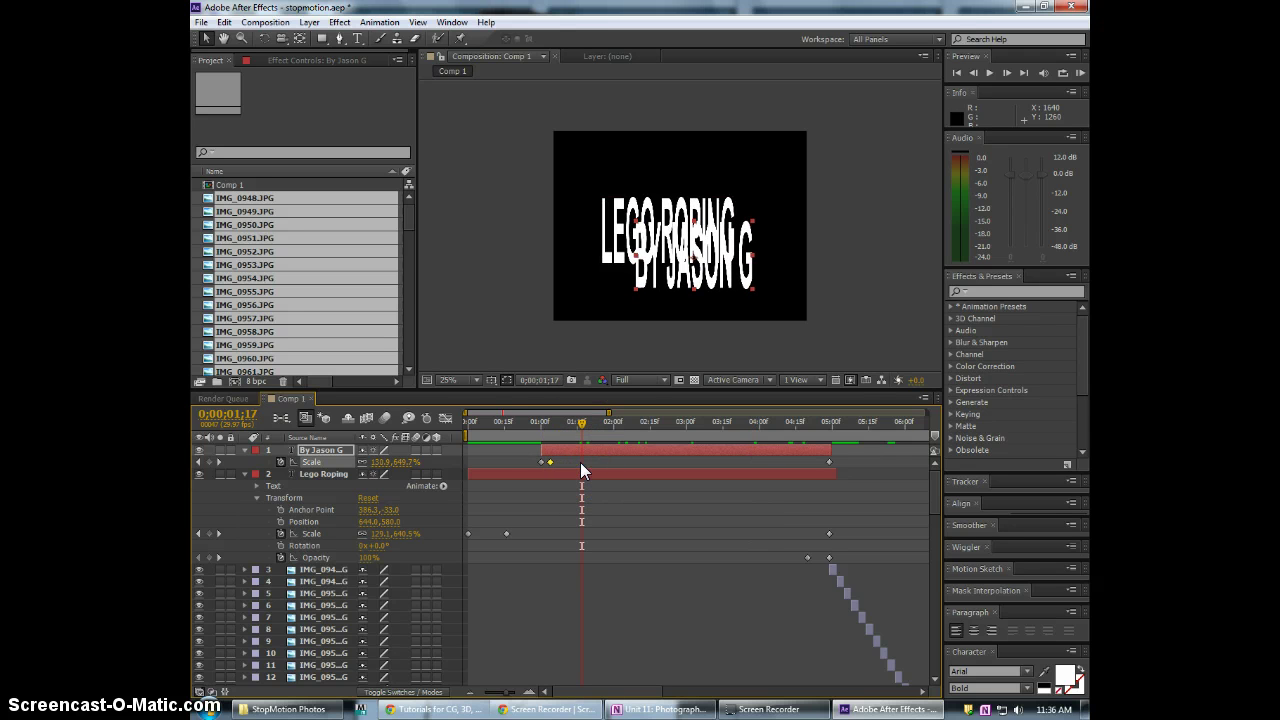
click(559, 428)
Reduce the byline's Scale to about 52.7, 261.3% at its last keyframe, 0;00;04;29
click(823, 425)
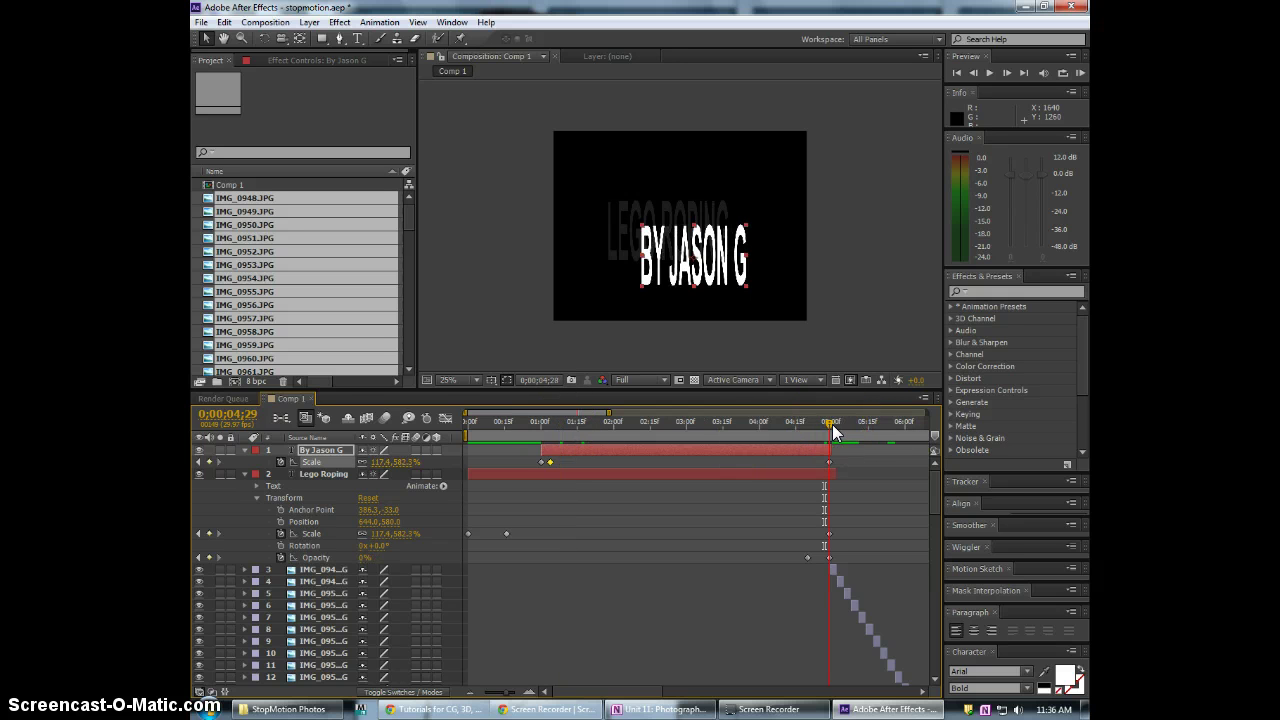
click(400, 470)
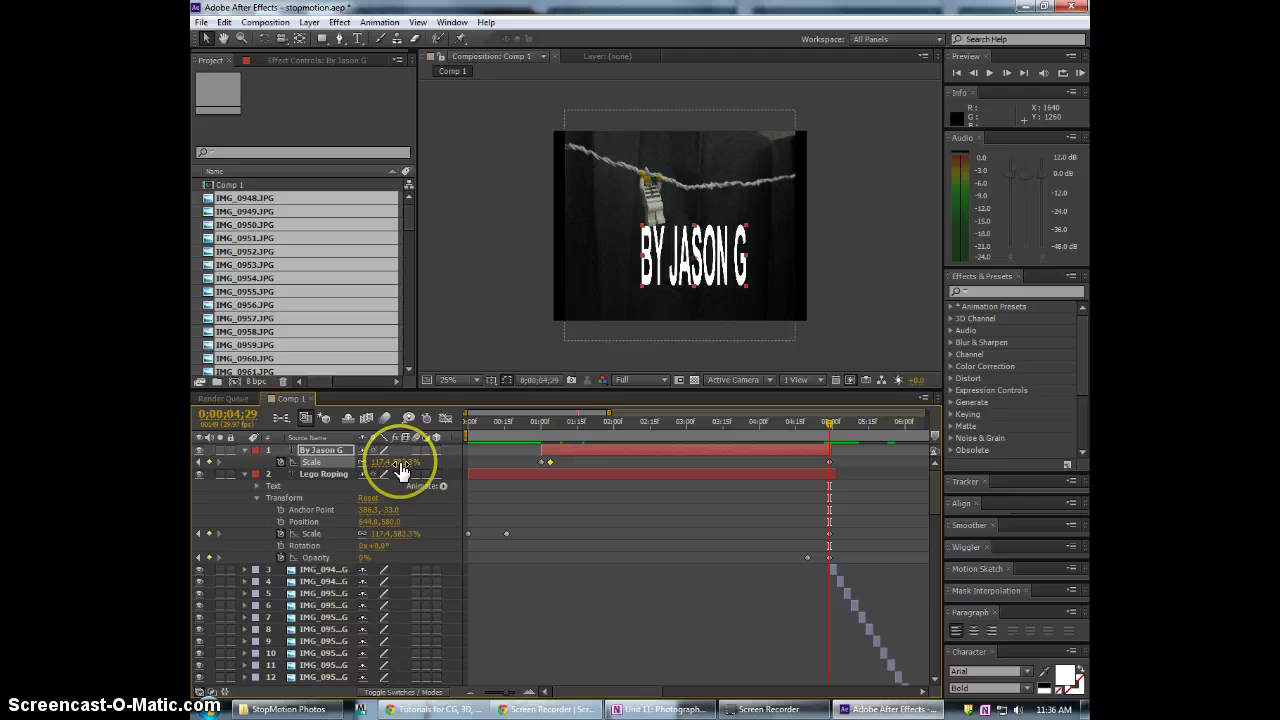
drag(400, 470, 378, 469)
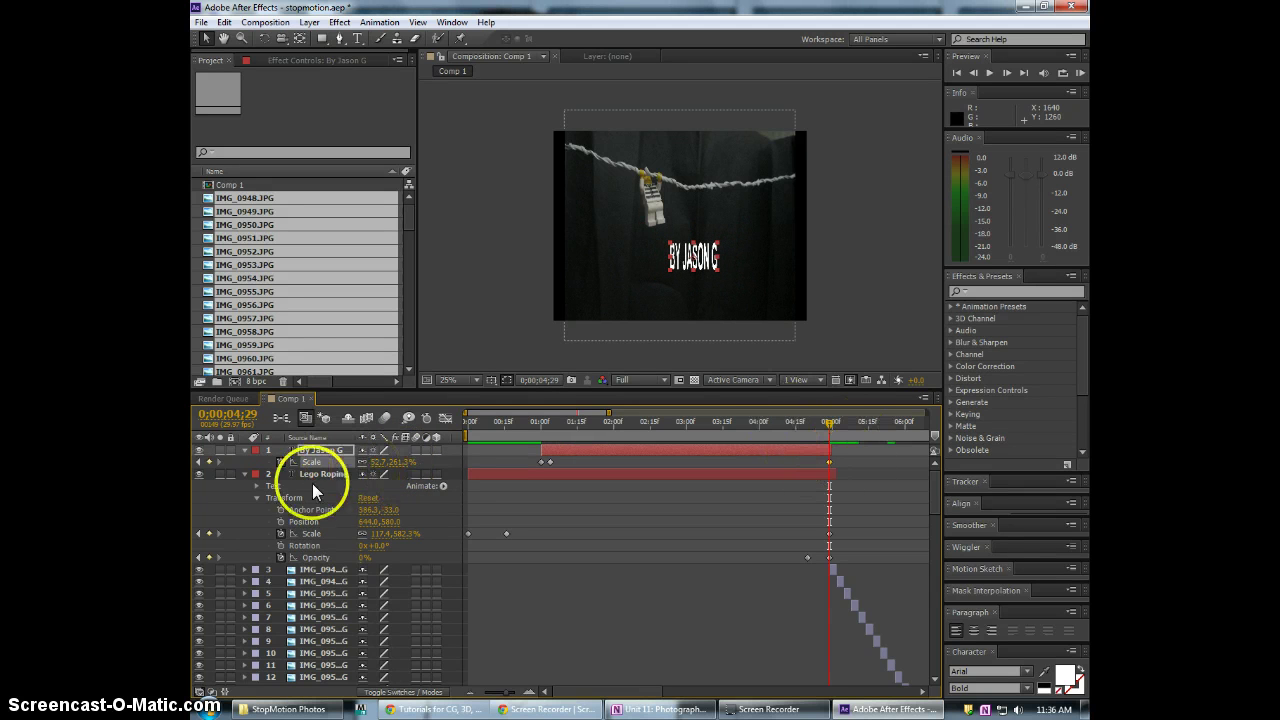
mouse_move(358, 464)
mouse_down()
mouse_move(349, 469)
mouse_move(400, 466)
mouse_move(356, 466)
mouse_up()
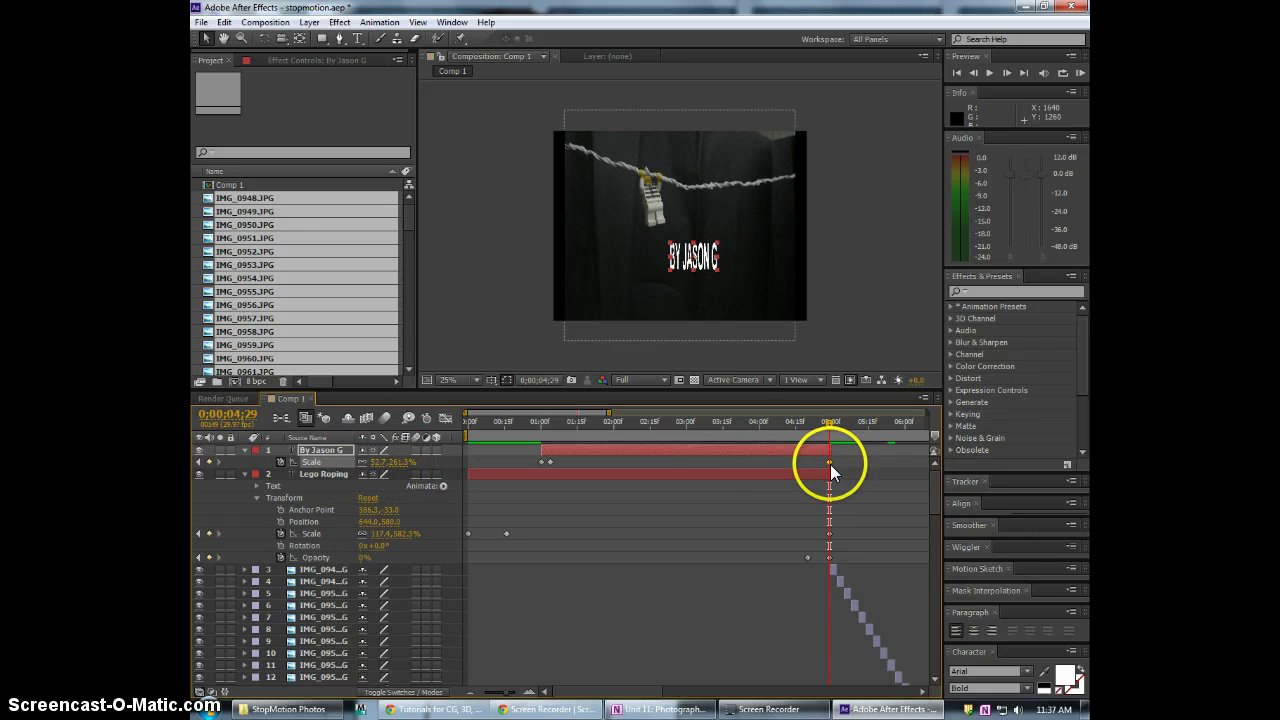
Move the byline's last Scale keyframe to 0;00;04;20 and reposition the byline just below the LEGO ROPING title
drag(828, 423, 810, 462)
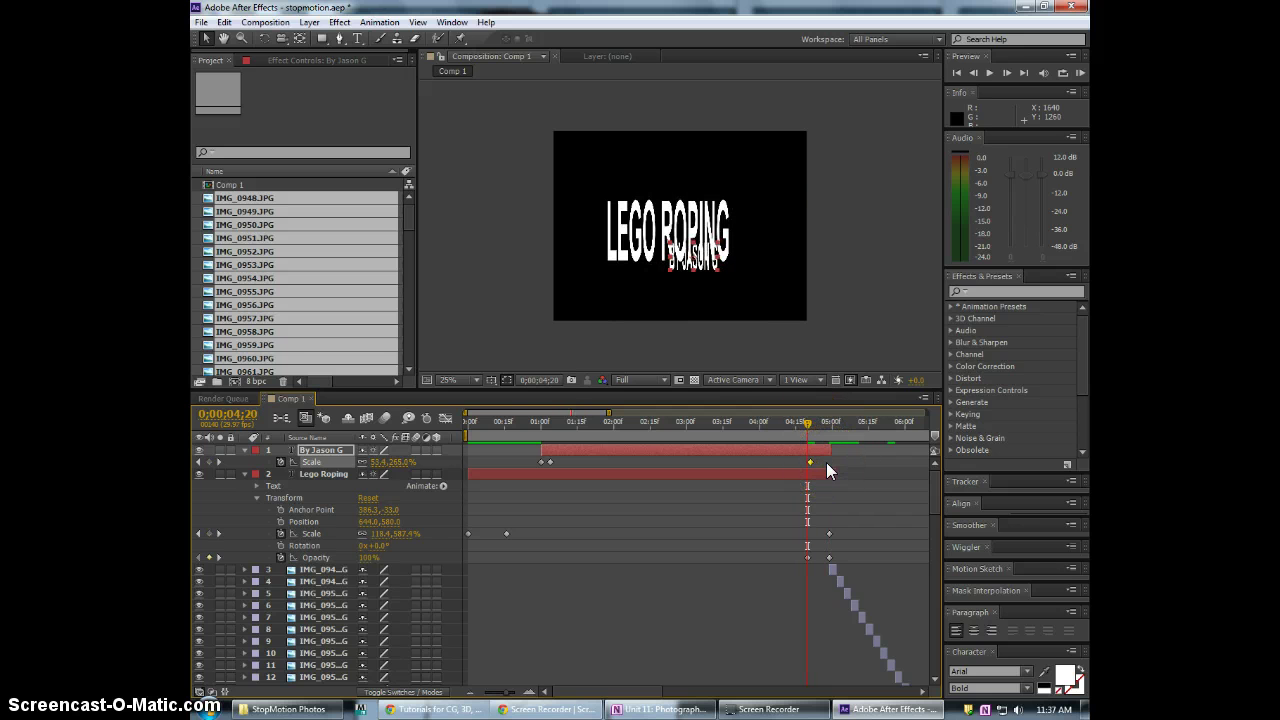
key(alt+Left)
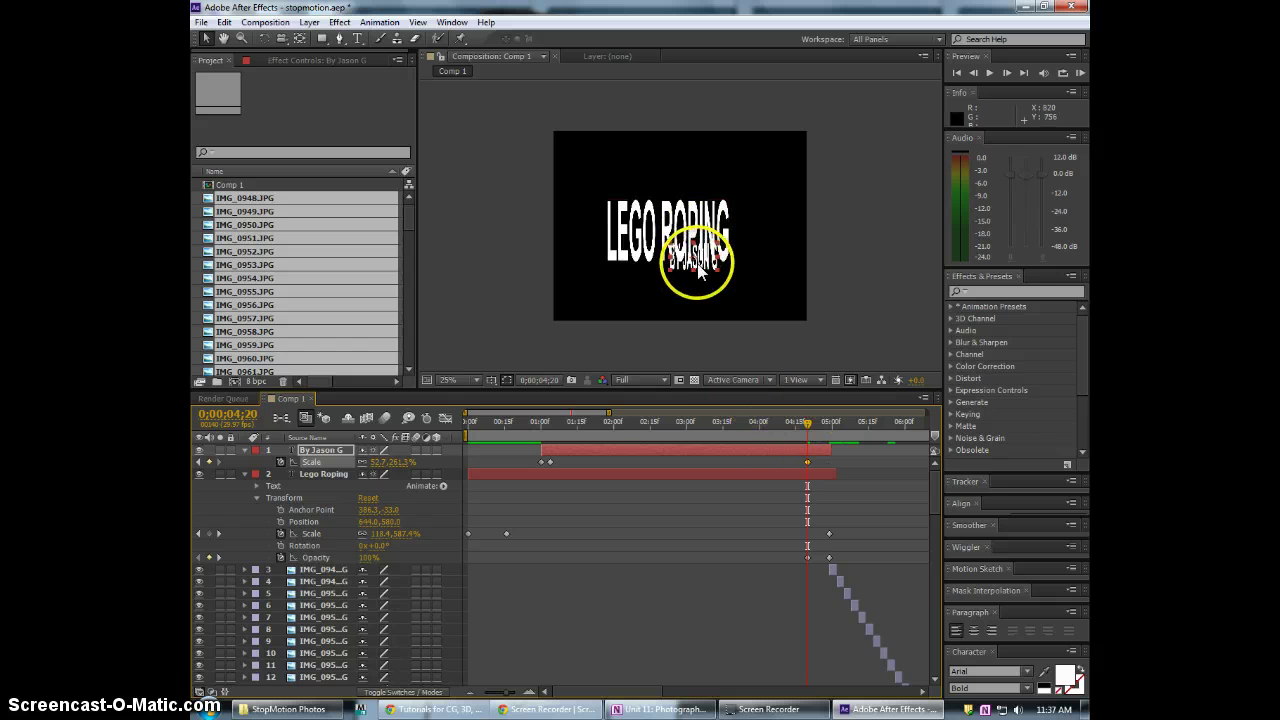
drag(702, 257, 707, 279)
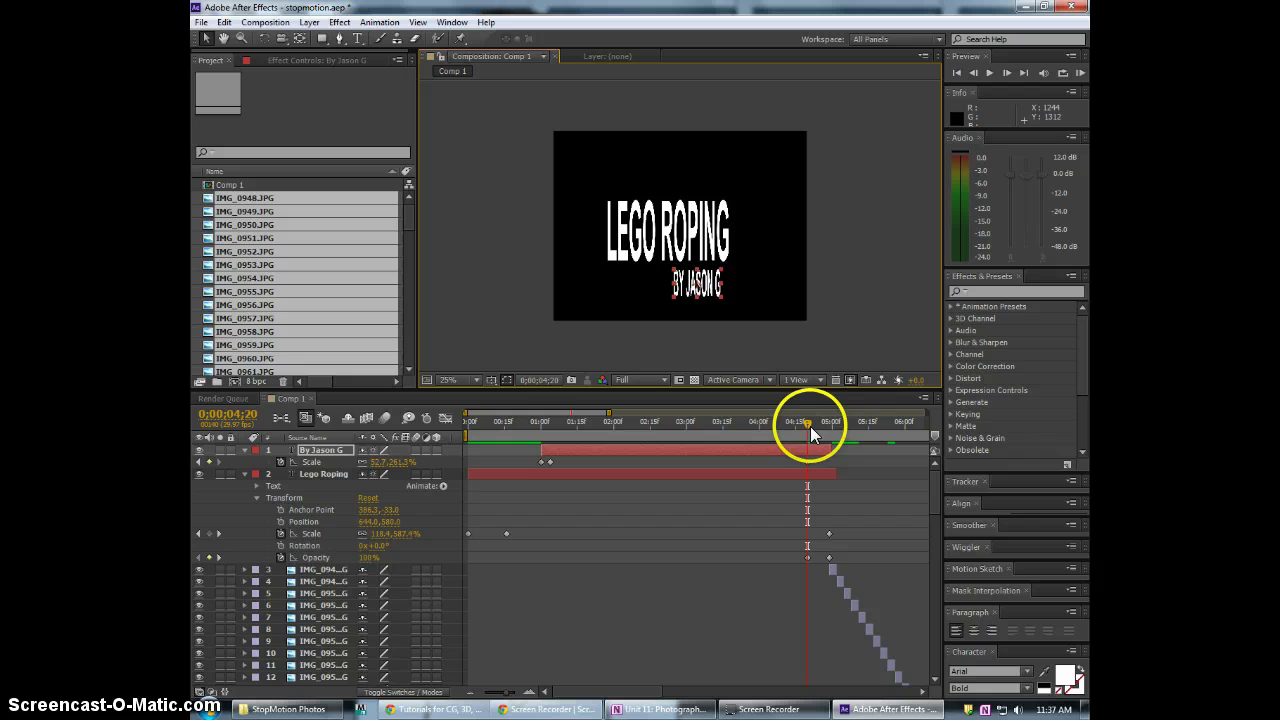
Move the byline's second Scale keyframe to 0;00;01;03 and preview its zoom from 0;00;01;00
drag(810, 426, 538, 422)
key(space)
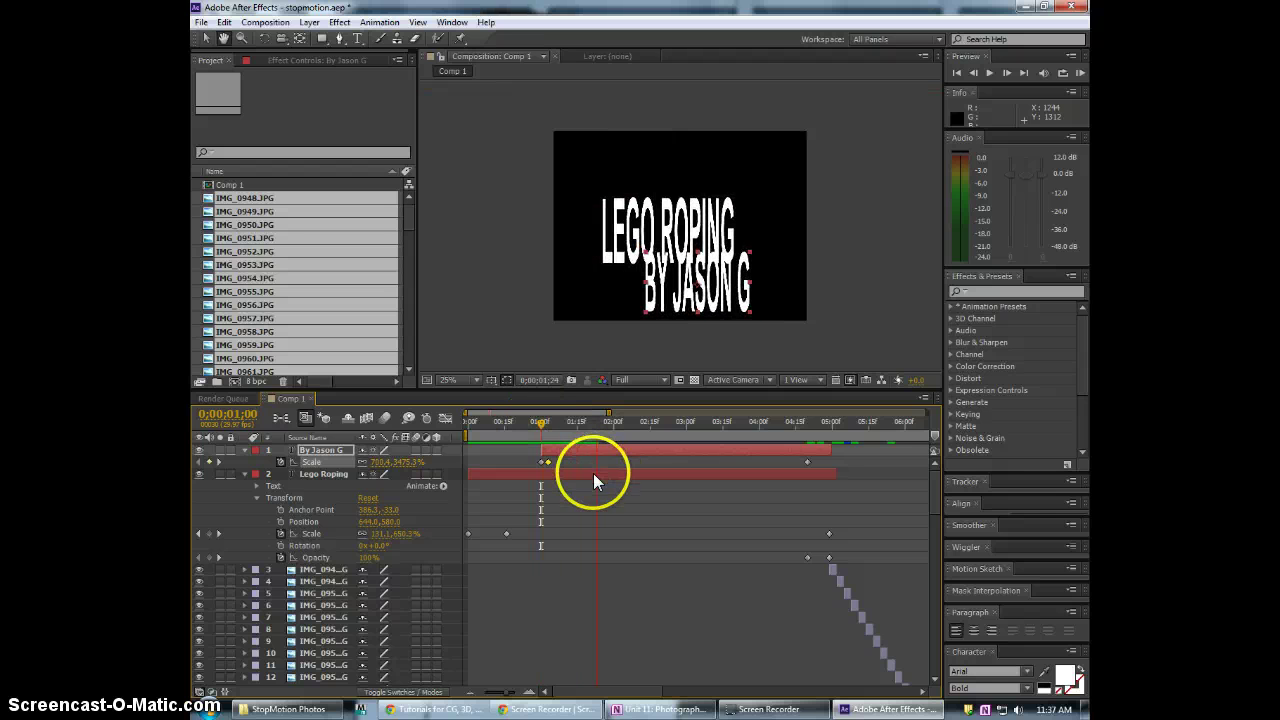
click(547, 424)
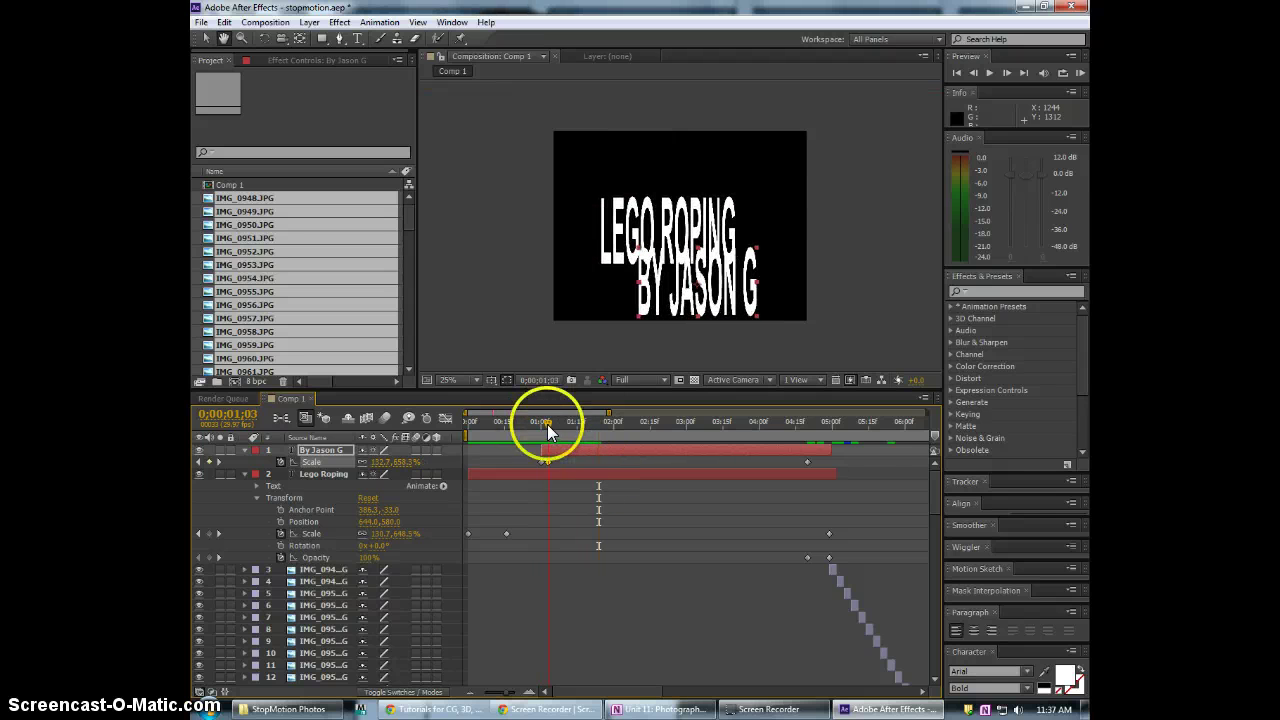
Unlink the byline's Scale proportions and reduce the second and last keyframes together to about 89.3, 139.3%
click(803, 462)
click(807, 463)
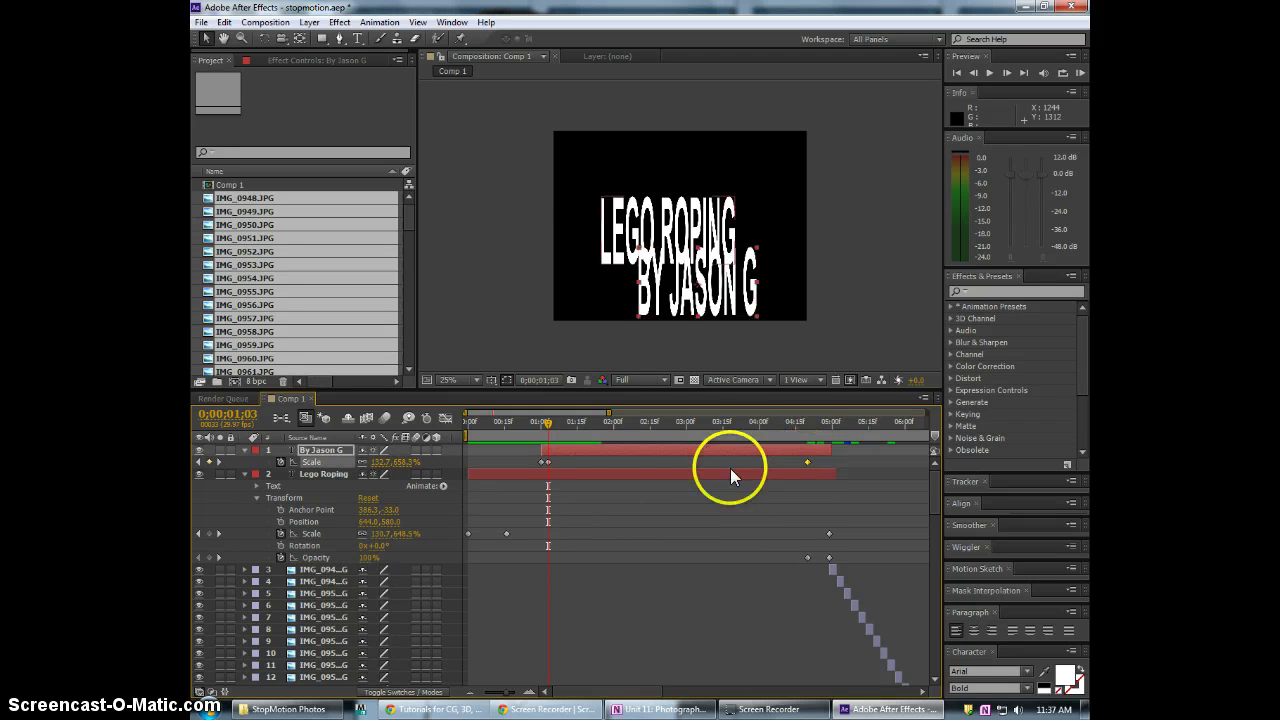
shift+click(548, 462)
click(362, 463)
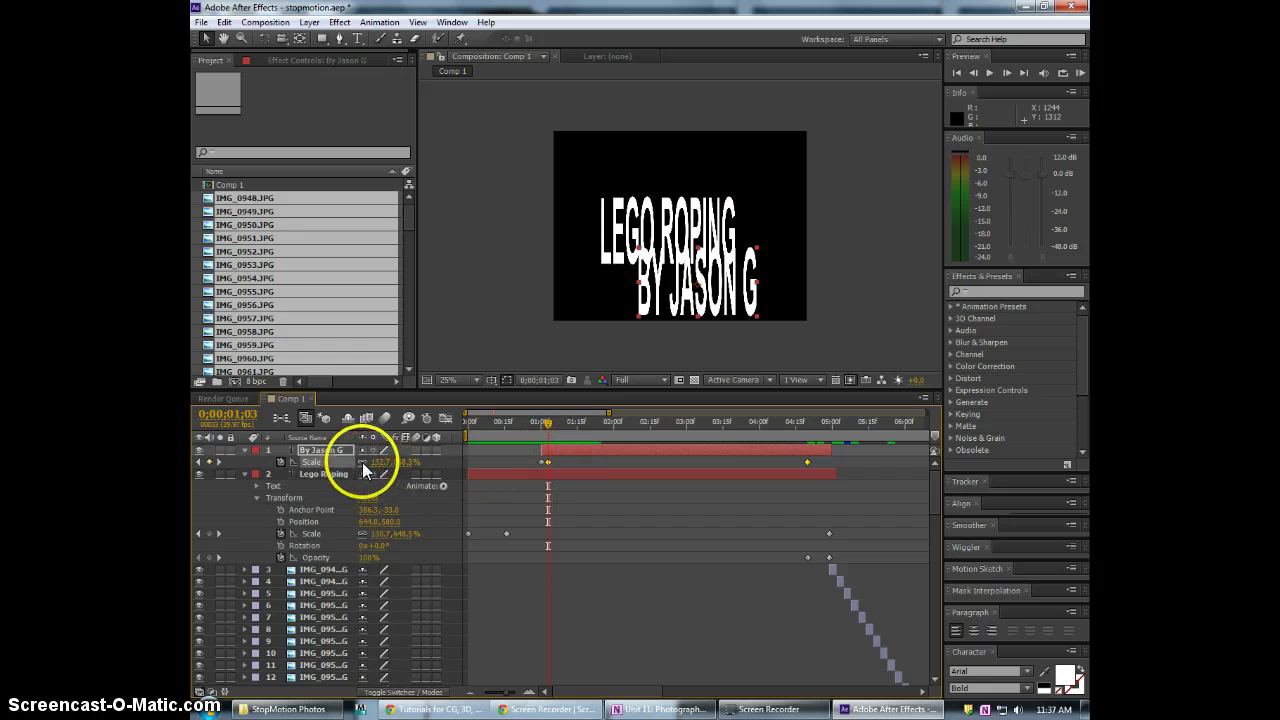
drag(382, 464, 265, 474)
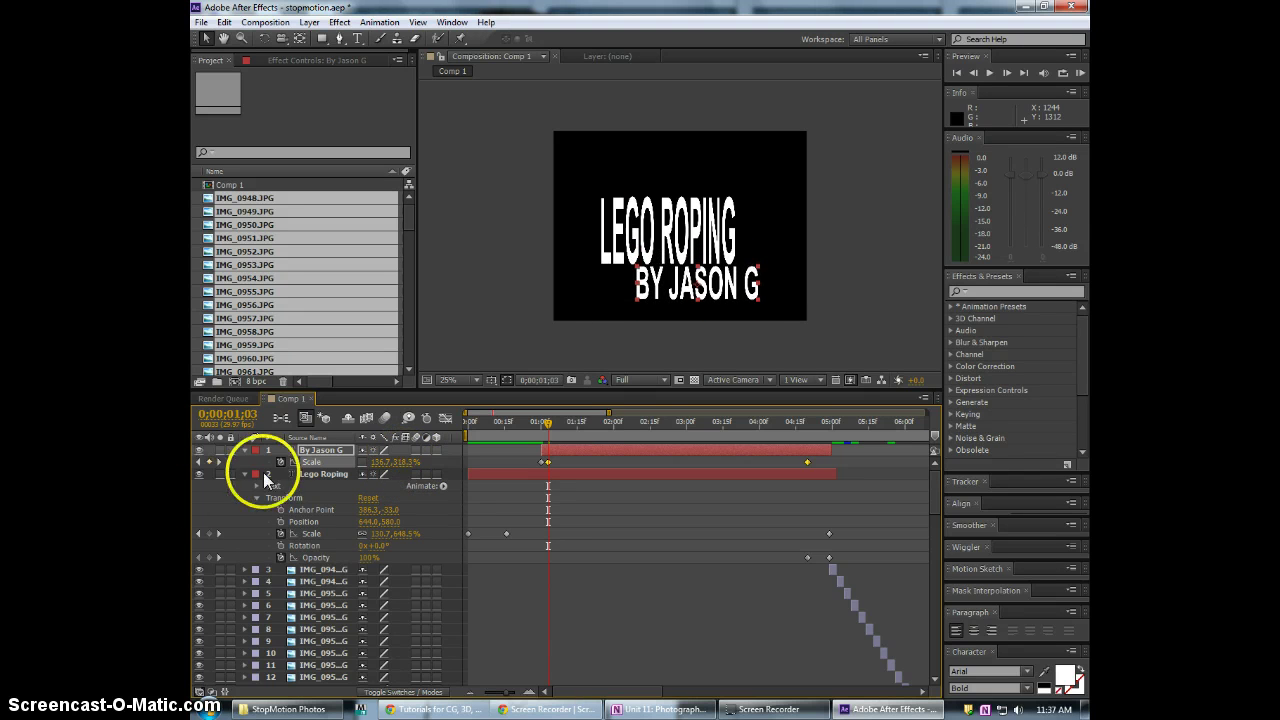
drag(386, 470, 353, 470)
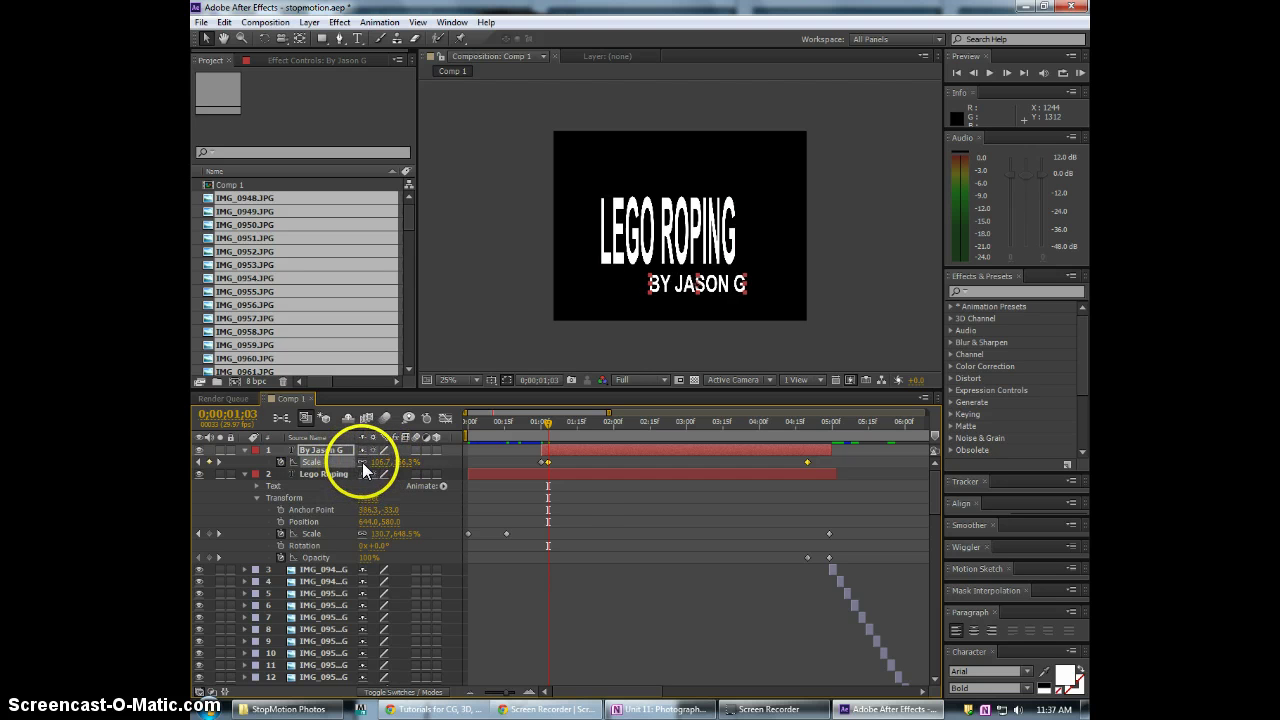
drag(409, 464, 400, 469)
Compare the byline at its second and last Scale keyframes and reduce the last, at 0;00;04;20, to about 80.4, 125.3%
click(565, 458)
drag(548, 424, 547, 462)
click(808, 462)
right_click(546, 461)
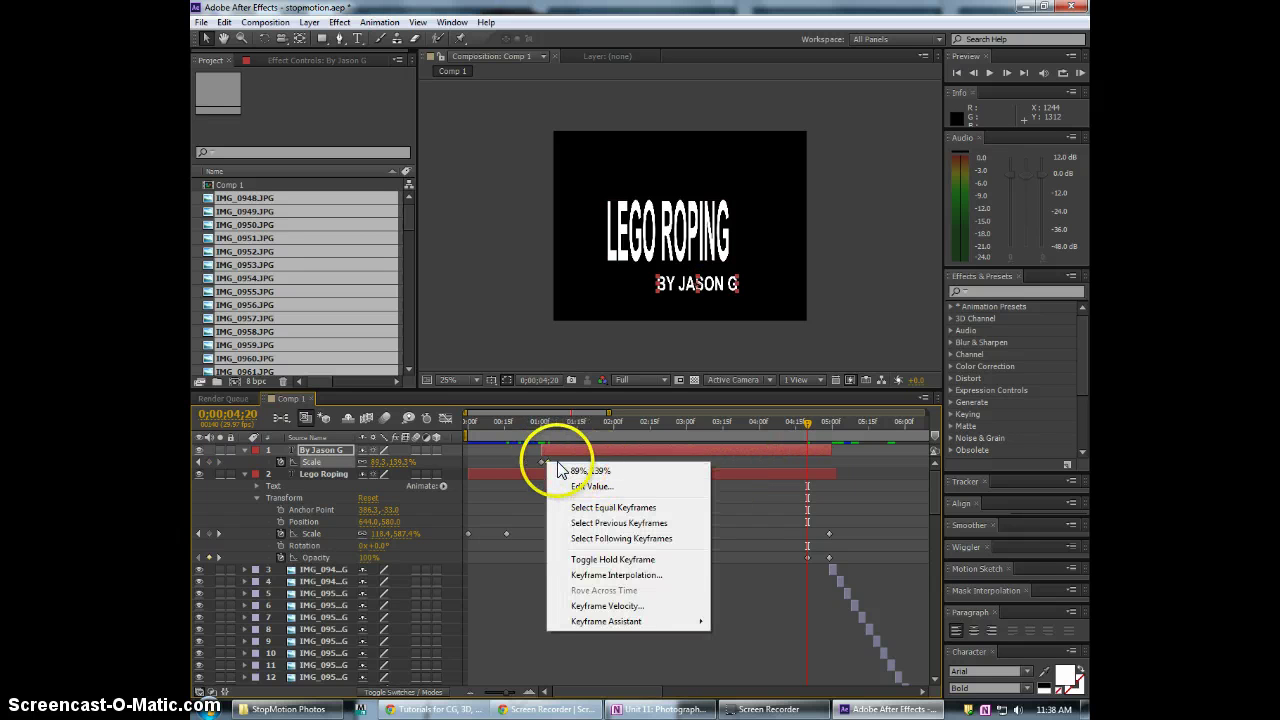
click(550, 461)
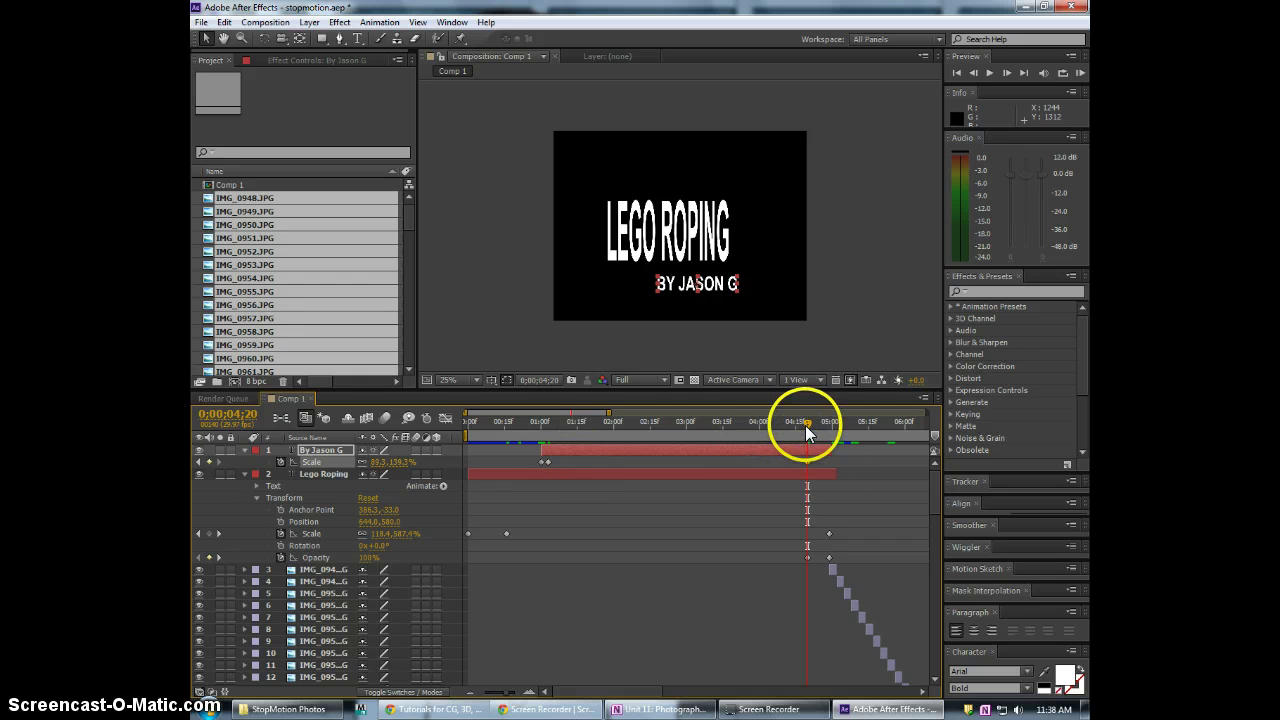
drag(806, 427, 619, 429)
click(554, 428)
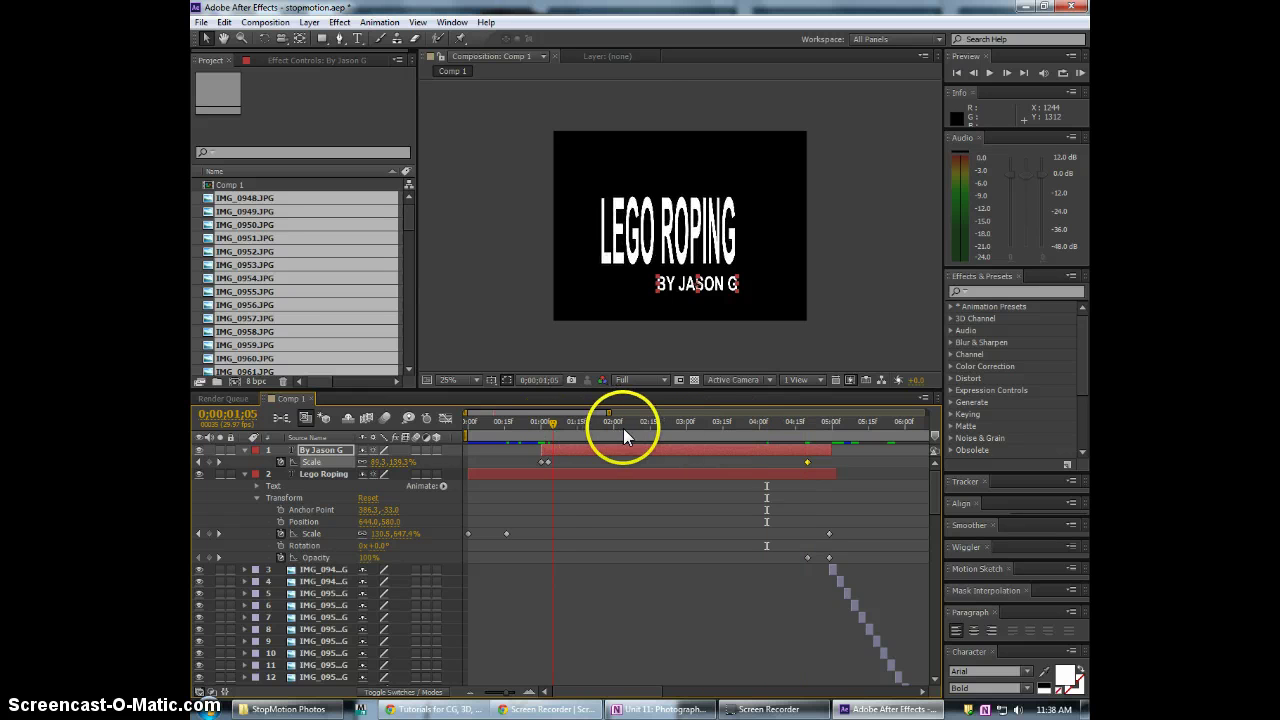
click(805, 427)
drag(806, 428, 807, 428)
drag(400, 470, 391, 466)
click(763, 426)
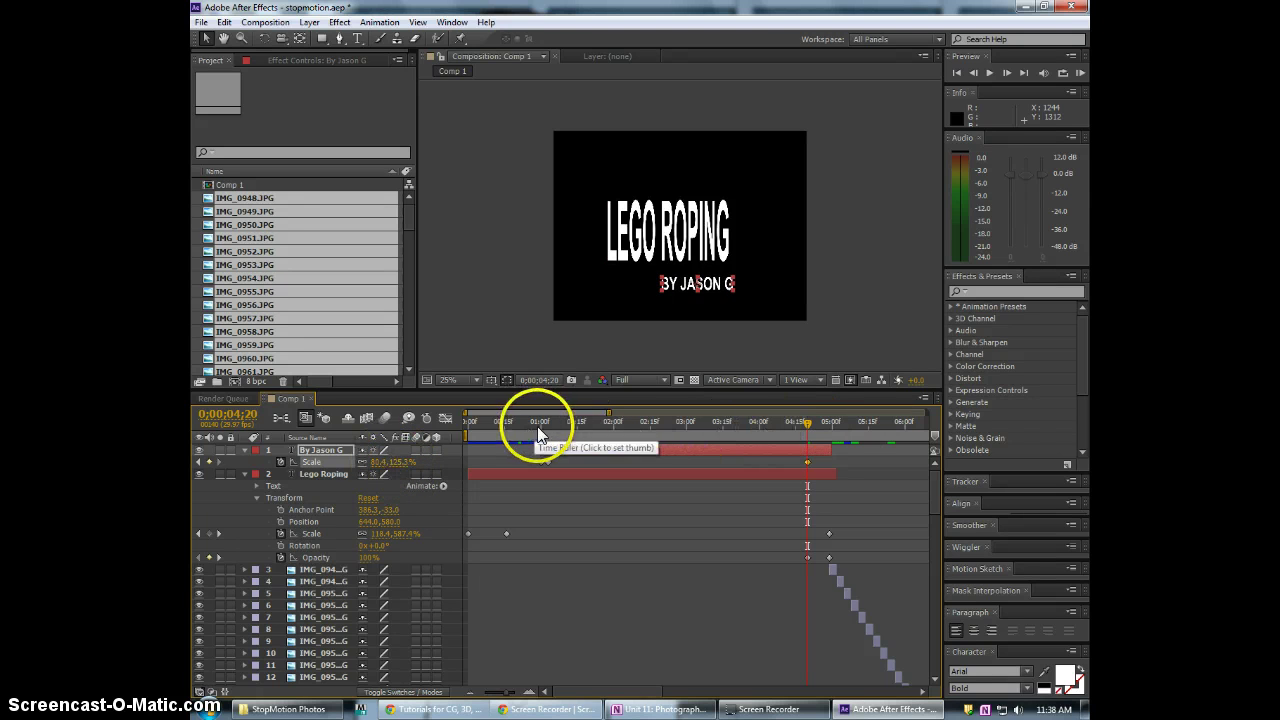
Preview the byline's zoom from 0;00;01;03 and the title's fade-out from about 0;00;04;19
drag(543, 421, 555, 424)
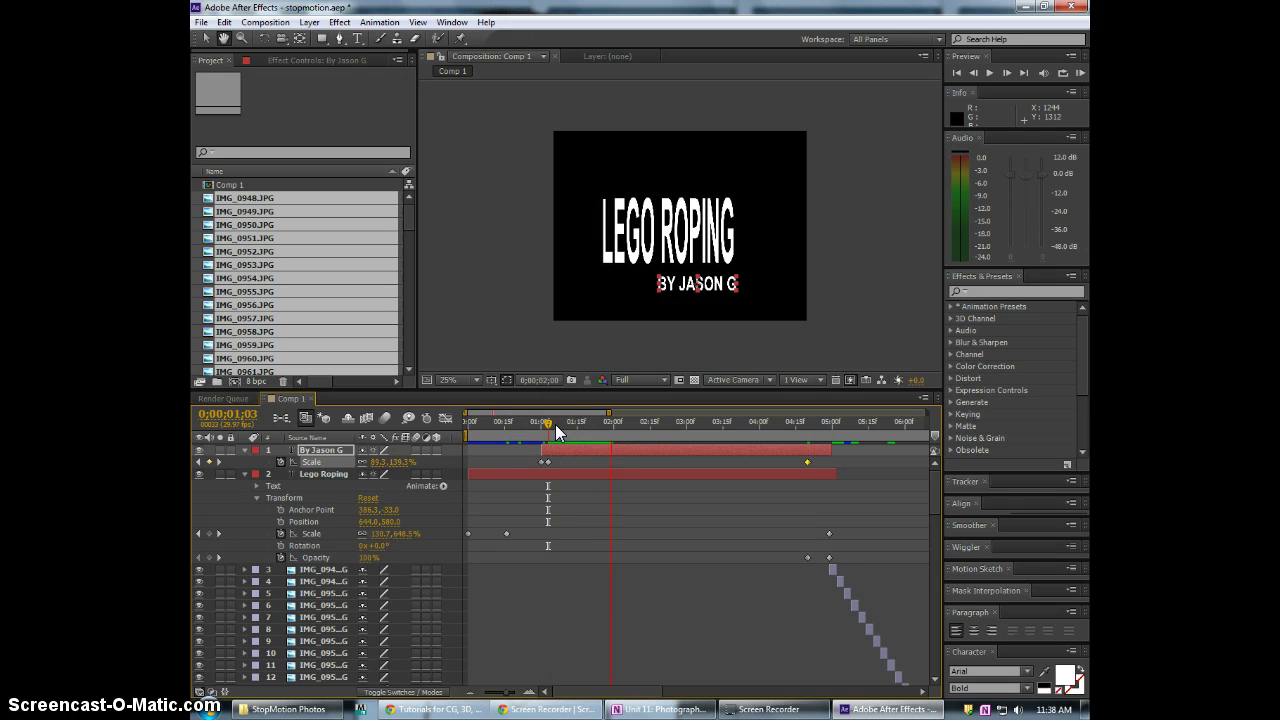
drag(548, 425, 804, 426)
key(space)
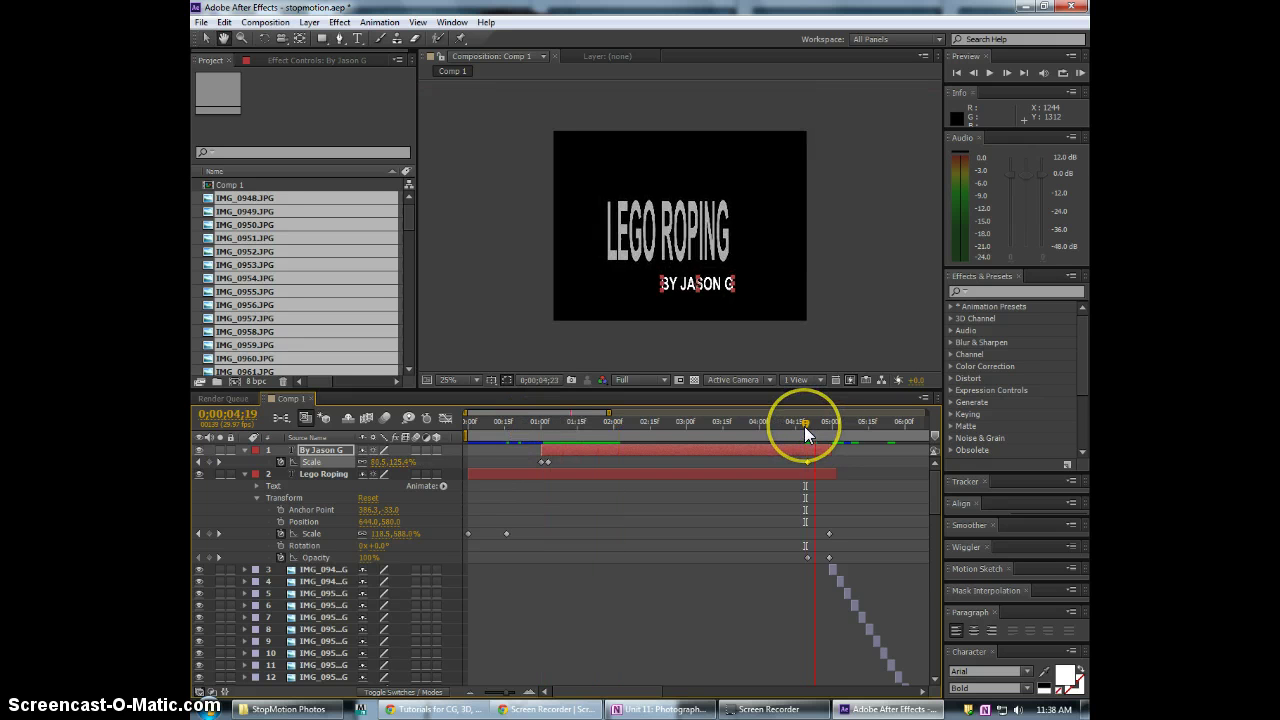
click(805, 427)
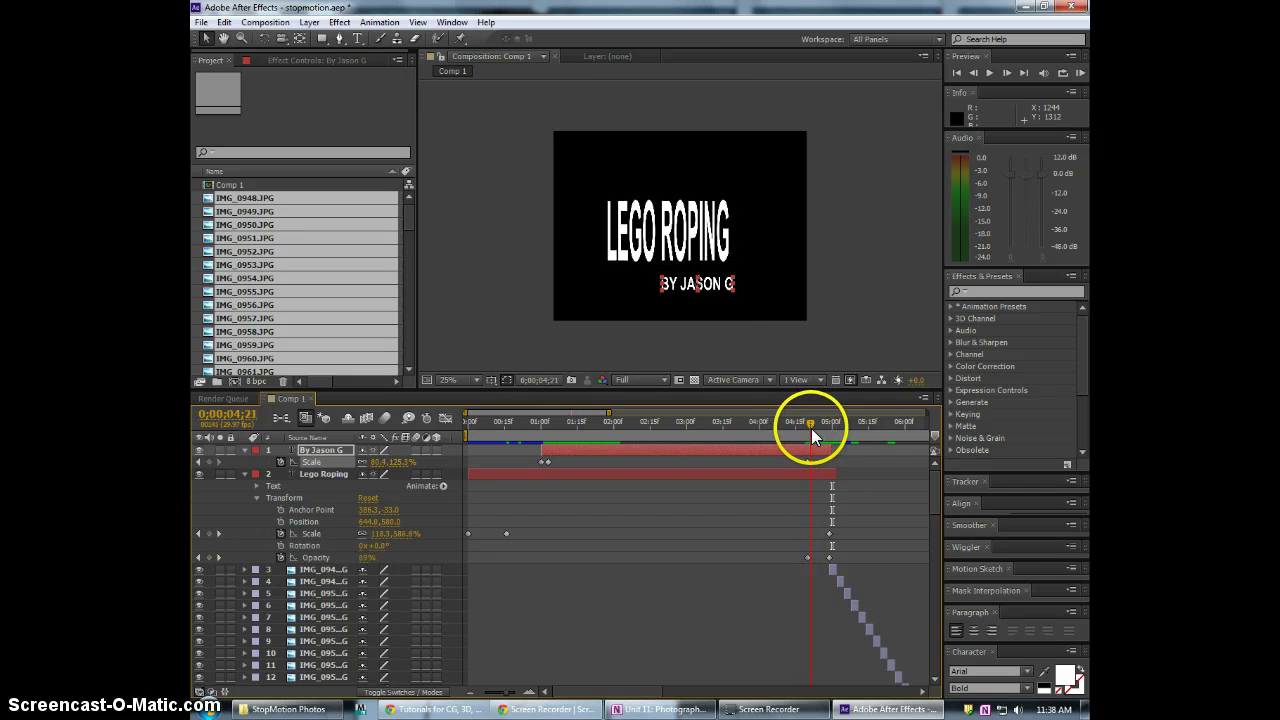
Copy the LEGO ROPING title's two Opacity fade keyframes onto the byline layer's Opacity, starting at 0;00;04;20
drag(799, 433, 807, 433)
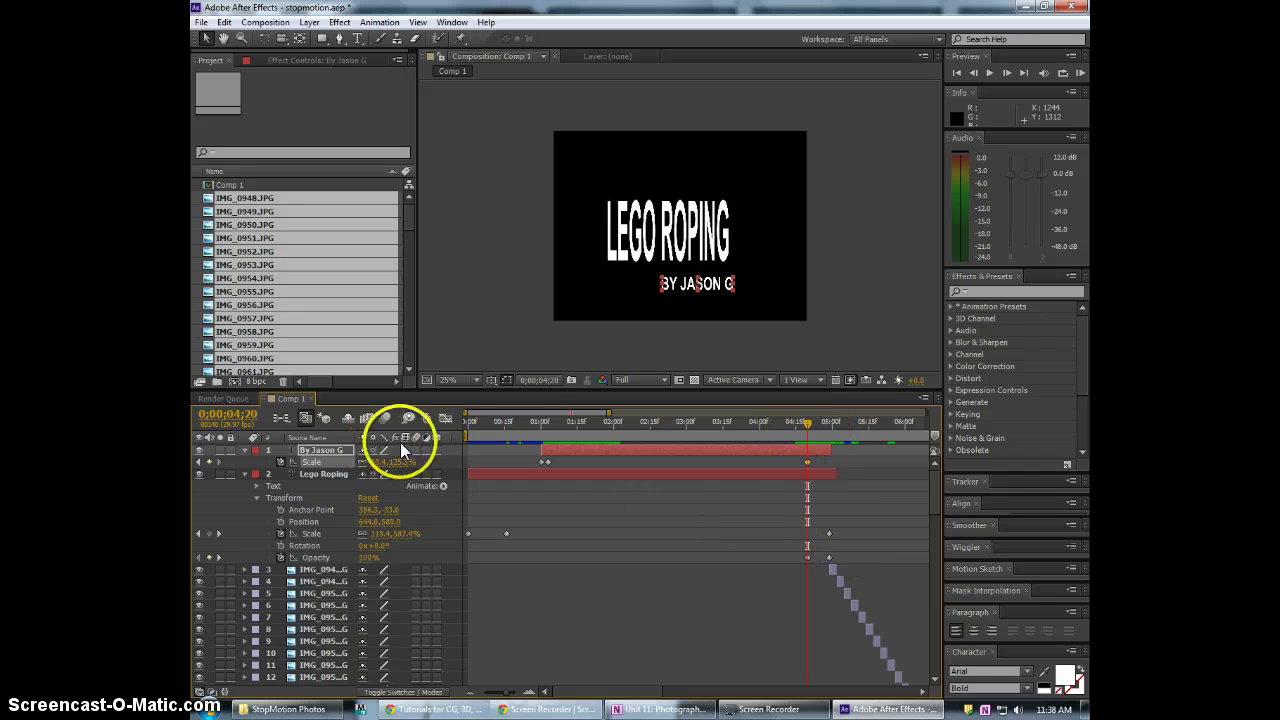
key(shift+t)
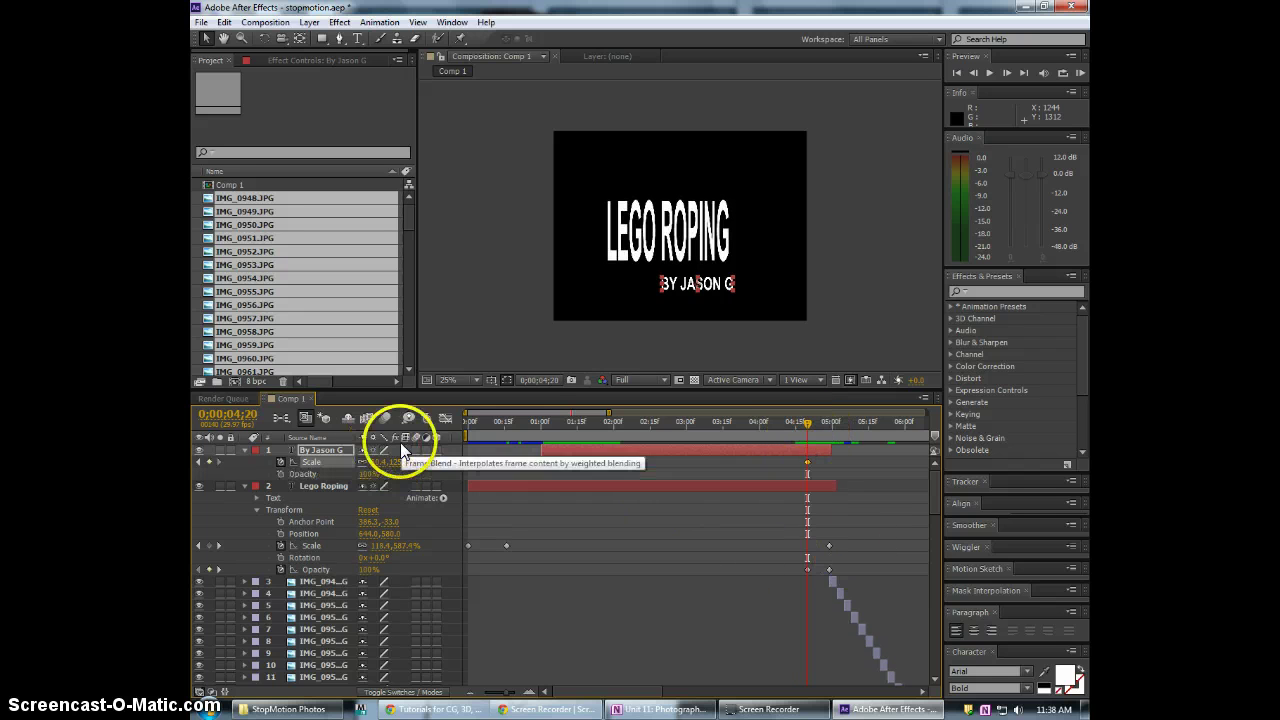
click(853, 566)
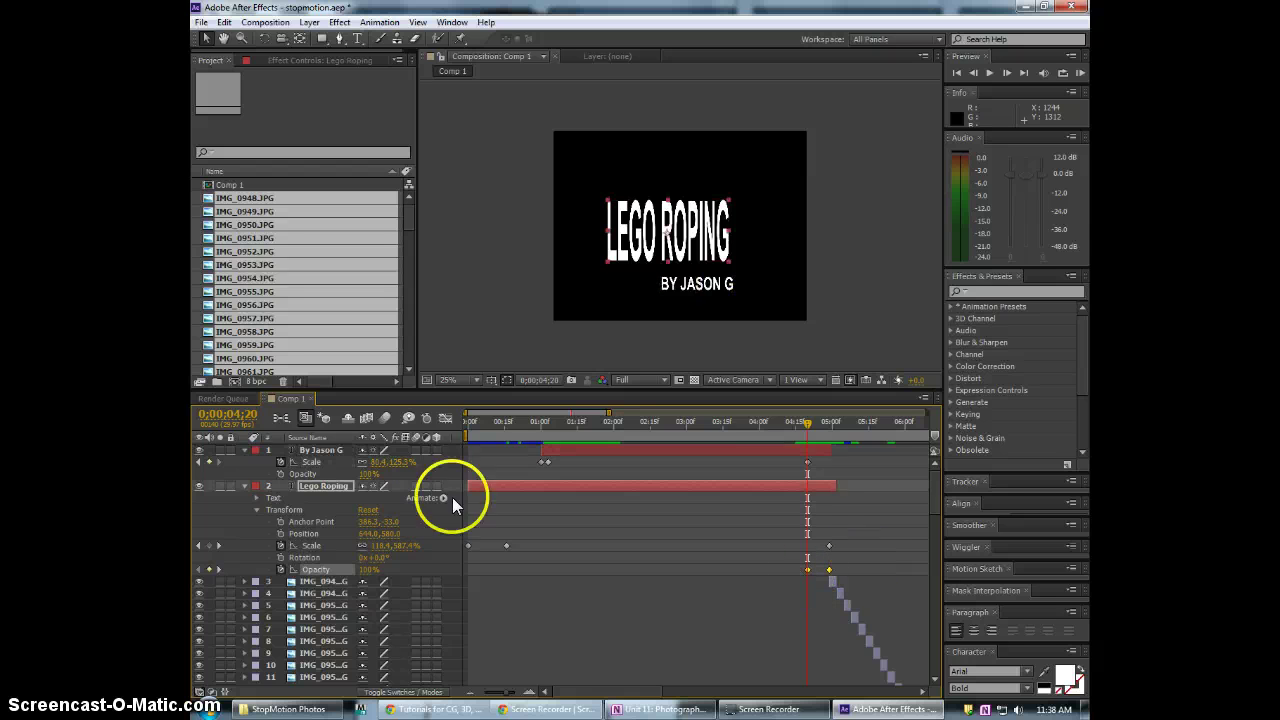
click(323, 474)
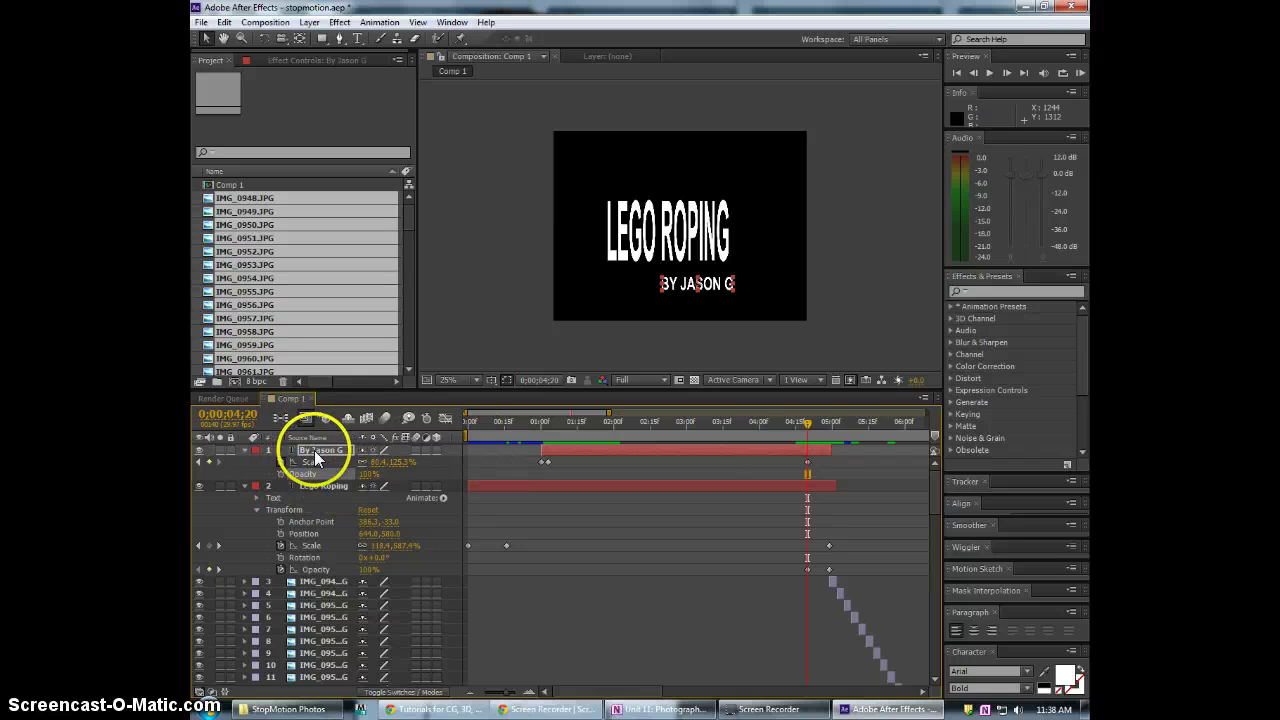
click(816, 447)
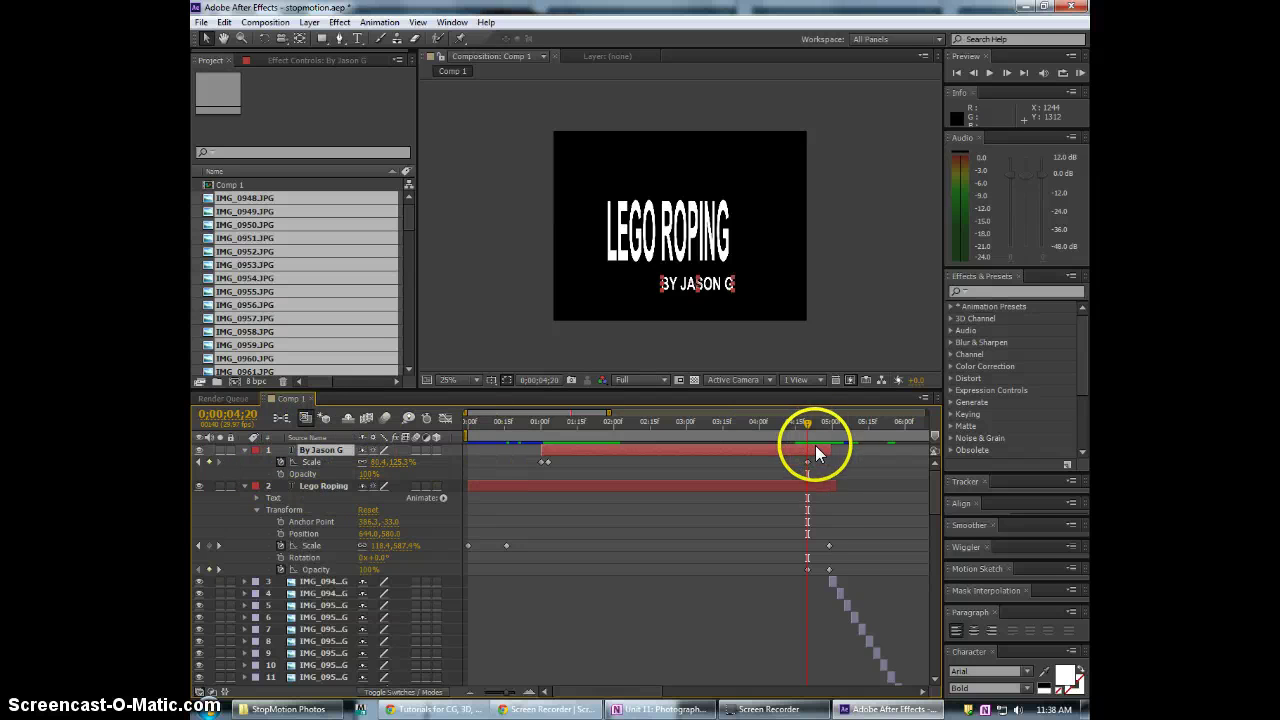
click(314, 474)
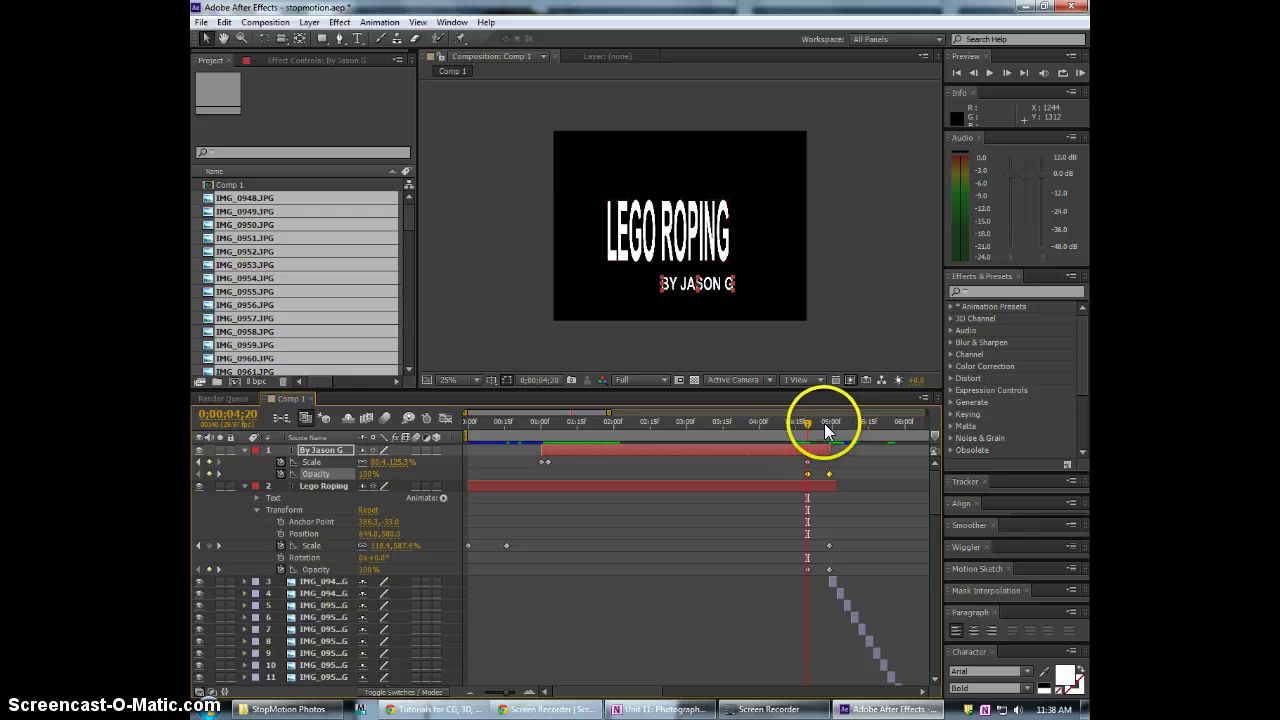
Shift the byline's two Opacity keyframes one frame later and check both text fade-outs into the first photo
drag(813, 424, 822, 428)
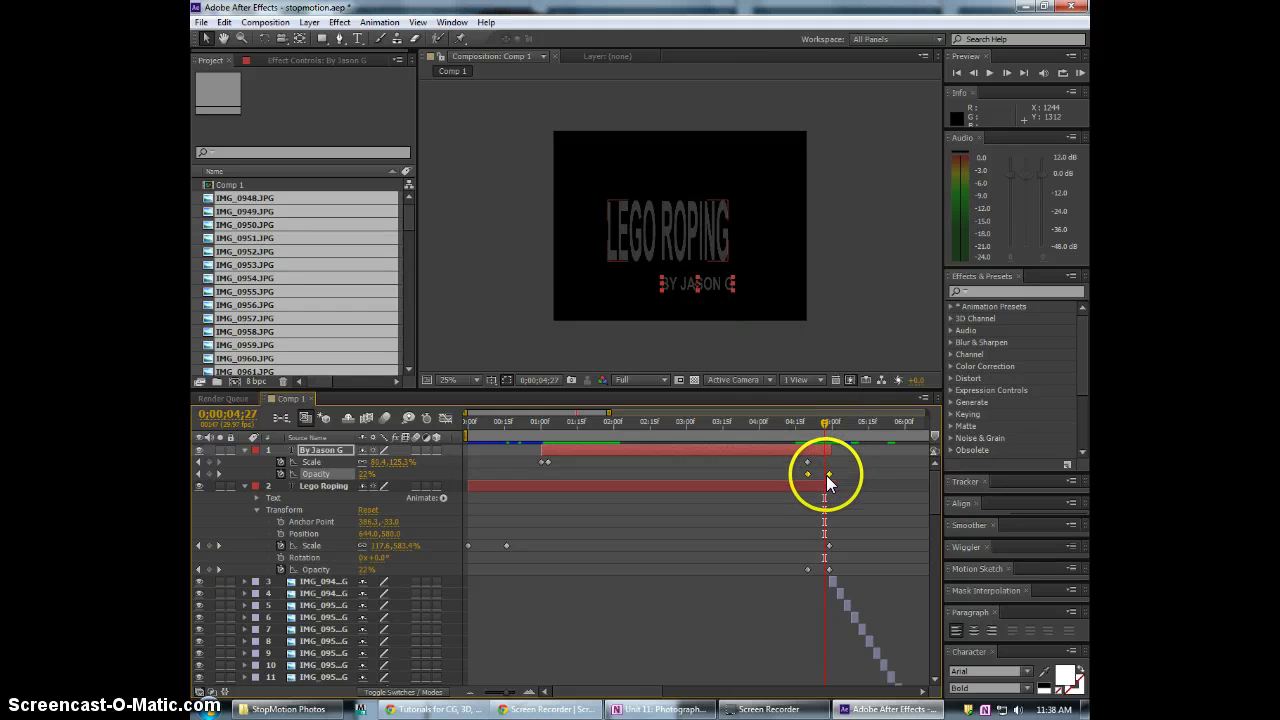
drag(826, 475, 828, 475)
click(829, 569)
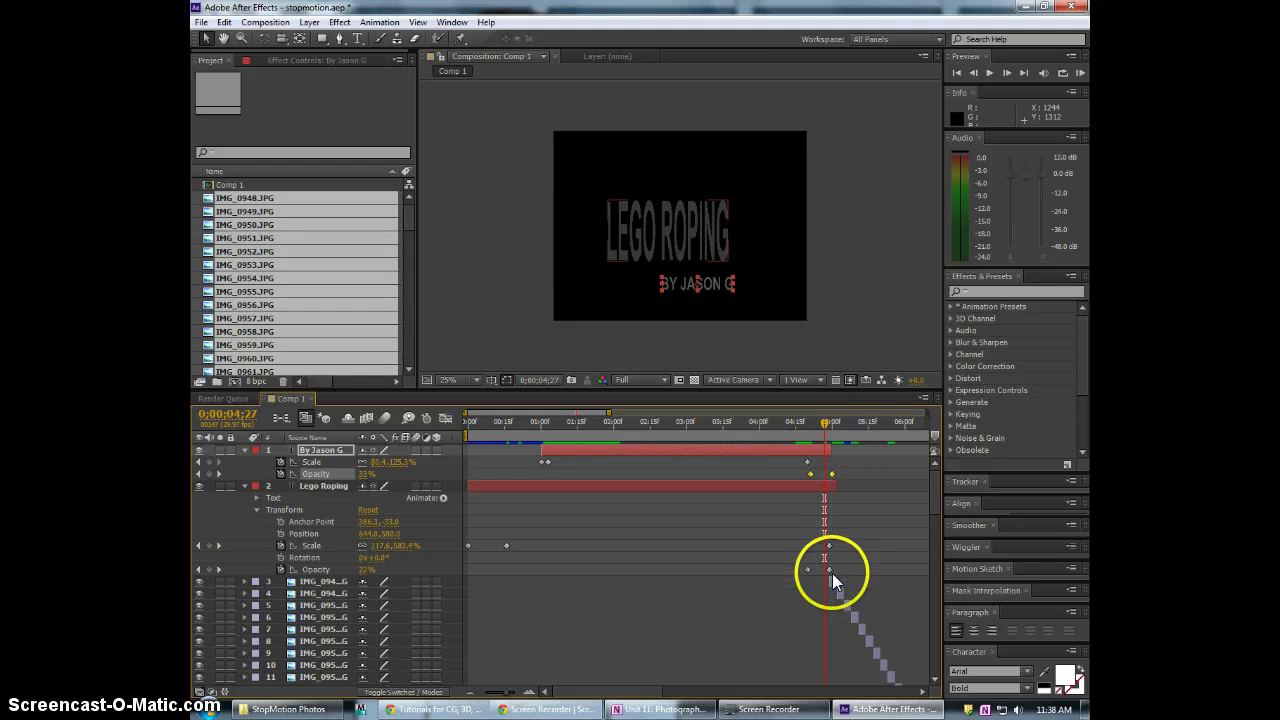
mouse_move(816, 423)
mouse_down()
mouse_move(801, 421)
mouse_move(825, 427)
mouse_up()
key(space)
click(802, 425)
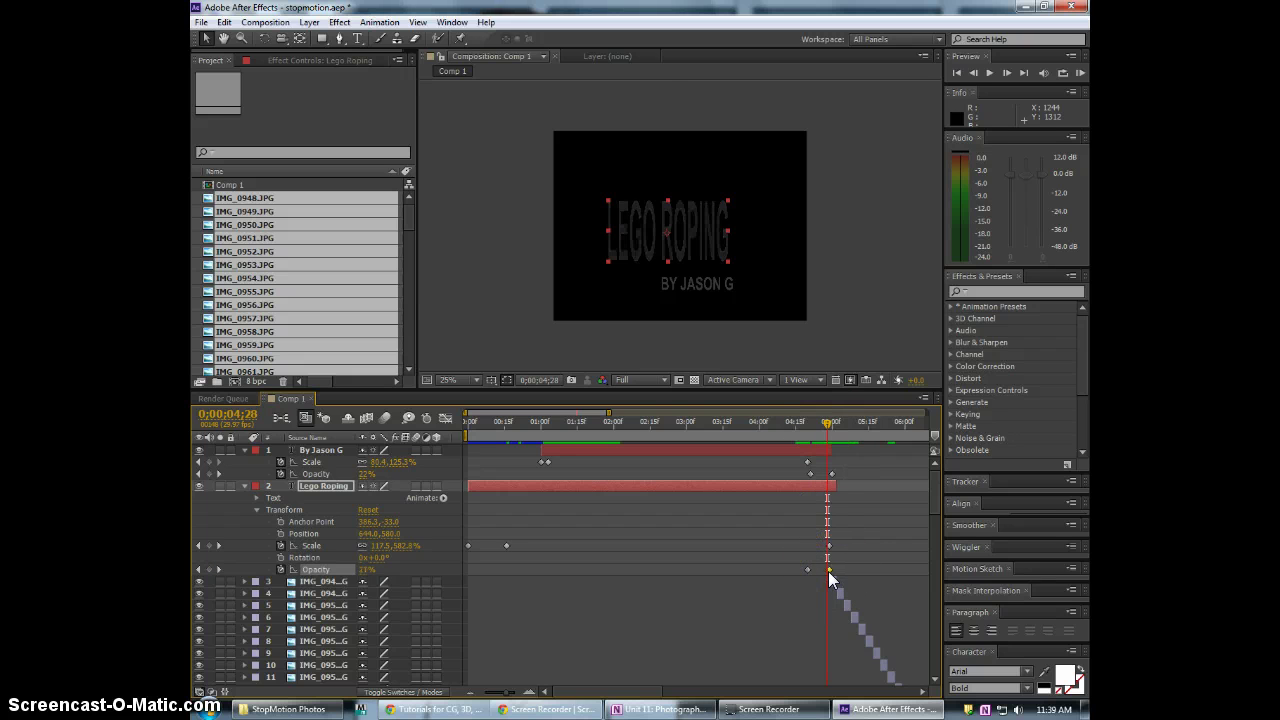
mouse_move(828, 424)
mouse_down()
mouse_move(792, 426)
mouse_move(842, 432)
mouse_up()
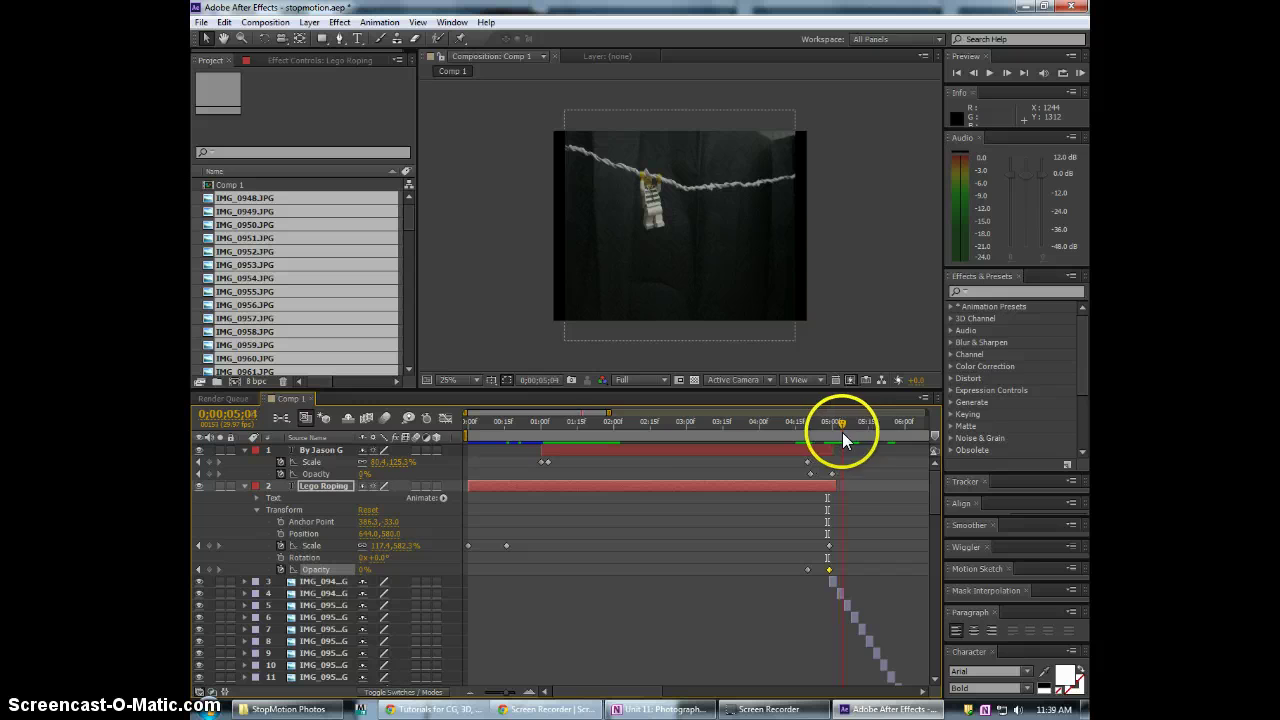
Go to the end of the last photo layer in the timeline, at 0;00;13;02
drag(597, 411, 668, 413)
drag(936, 503, 934, 517)
scroll(694, 499, up, 3)
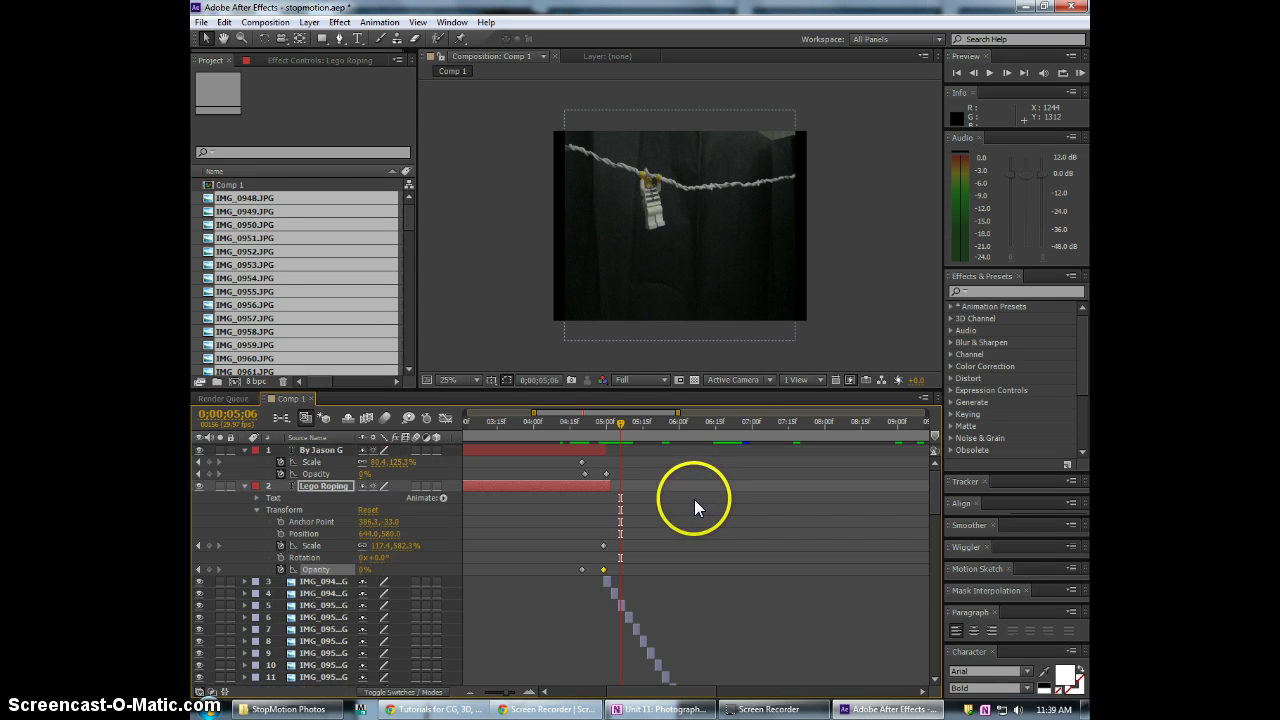
drag(937, 483, 936, 670)
drag(642, 411, 792, 414)
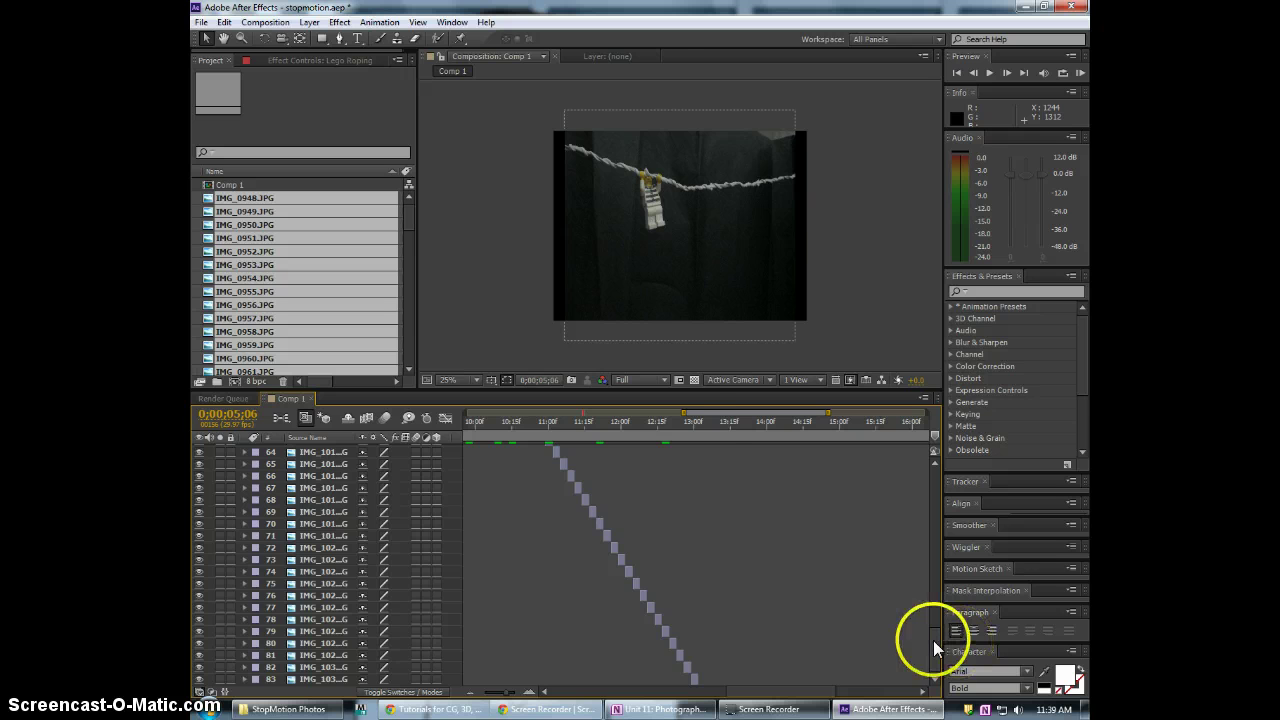
drag(687, 422, 701, 426)
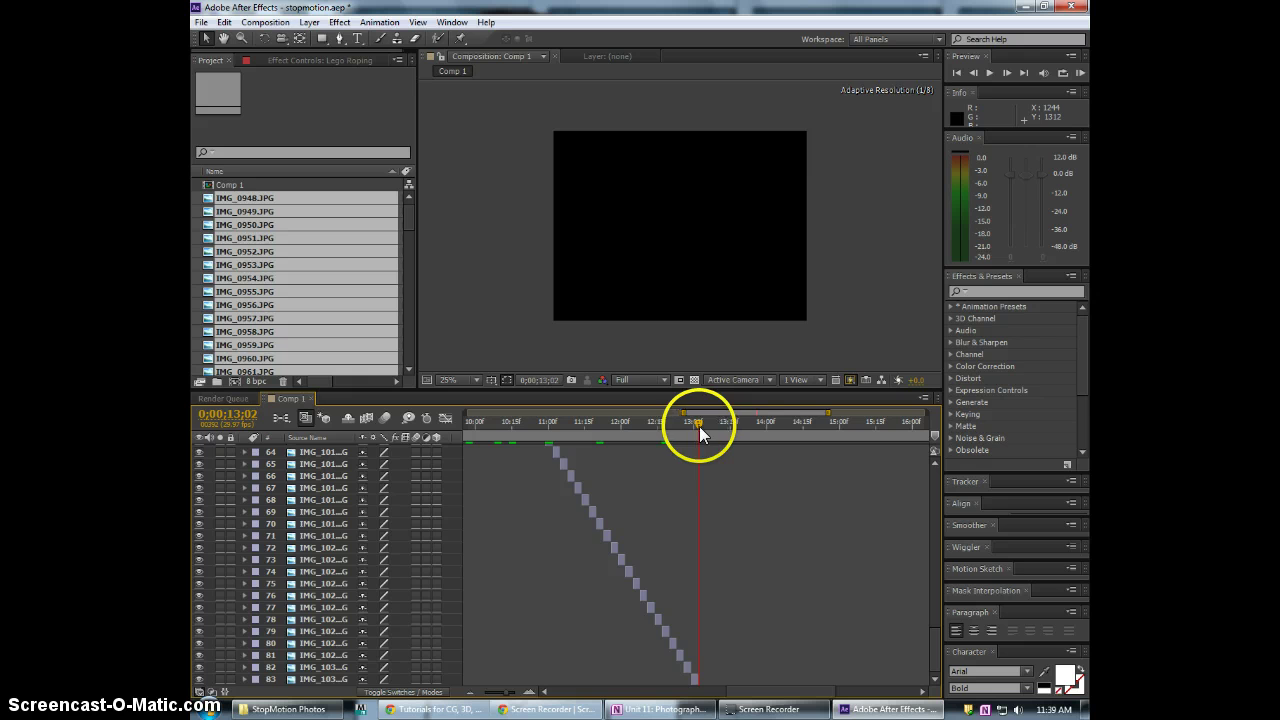
Create a comp-size black (000000) solid layer and place it beneath all the photo layers
click(267, 23)
click(309, 22)
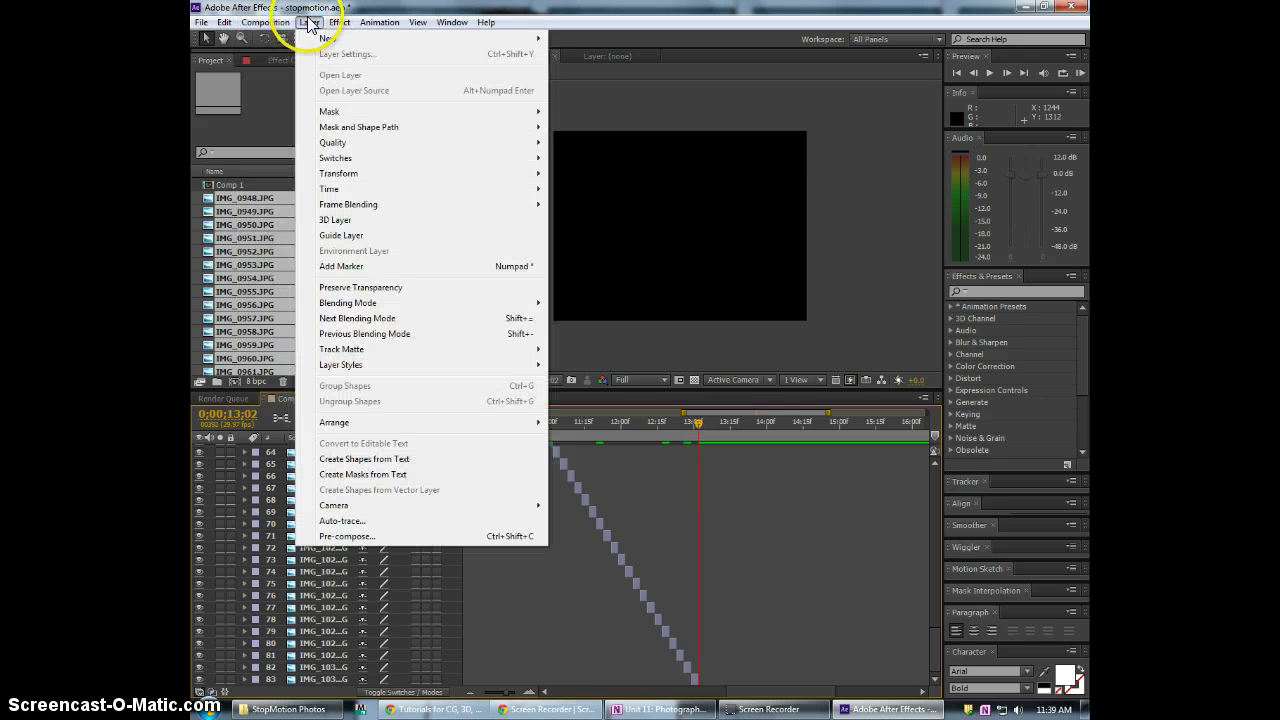
mouse_move(329, 38)
click(590, 53)
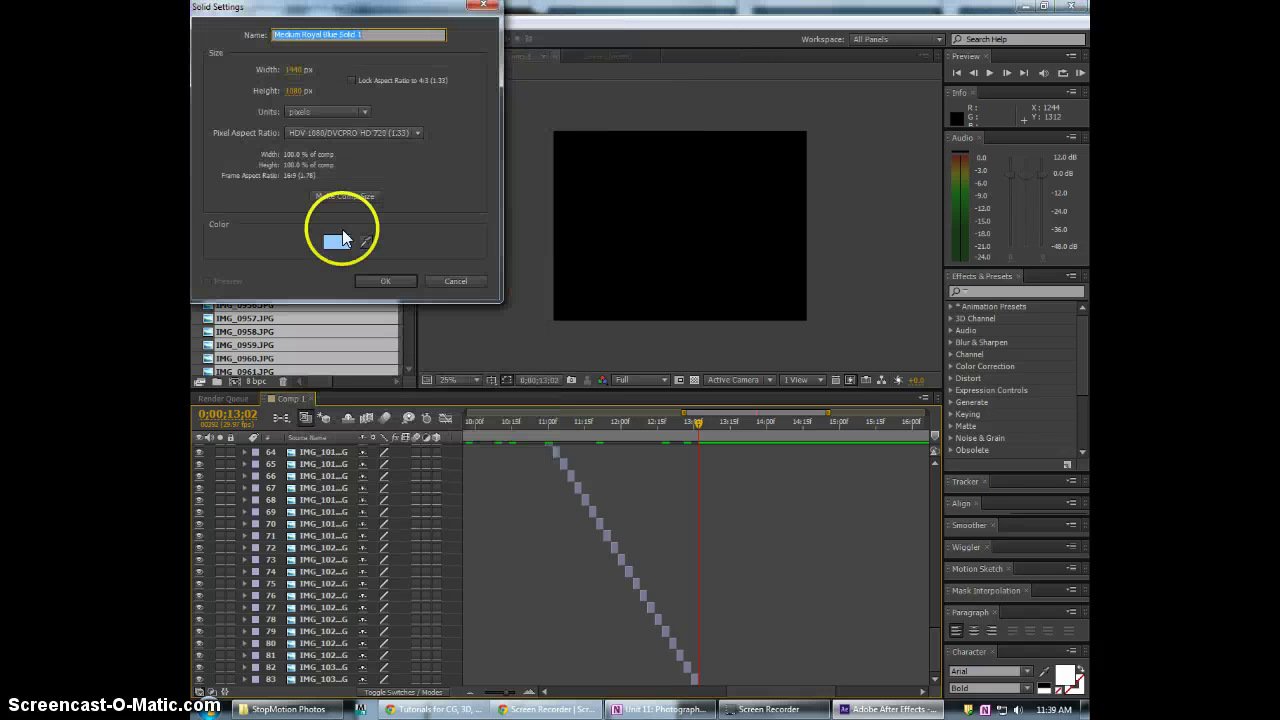
click(335, 241)
drag(363, 91, 392, 247)
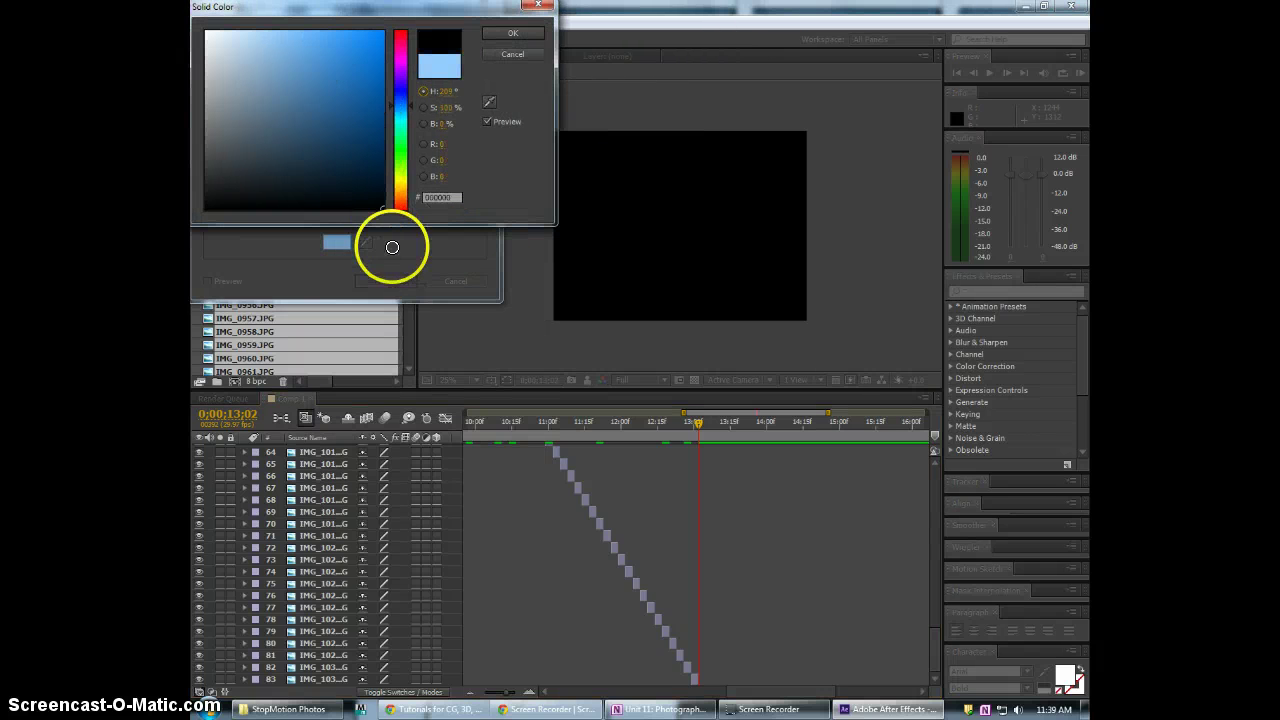
click(512, 33)
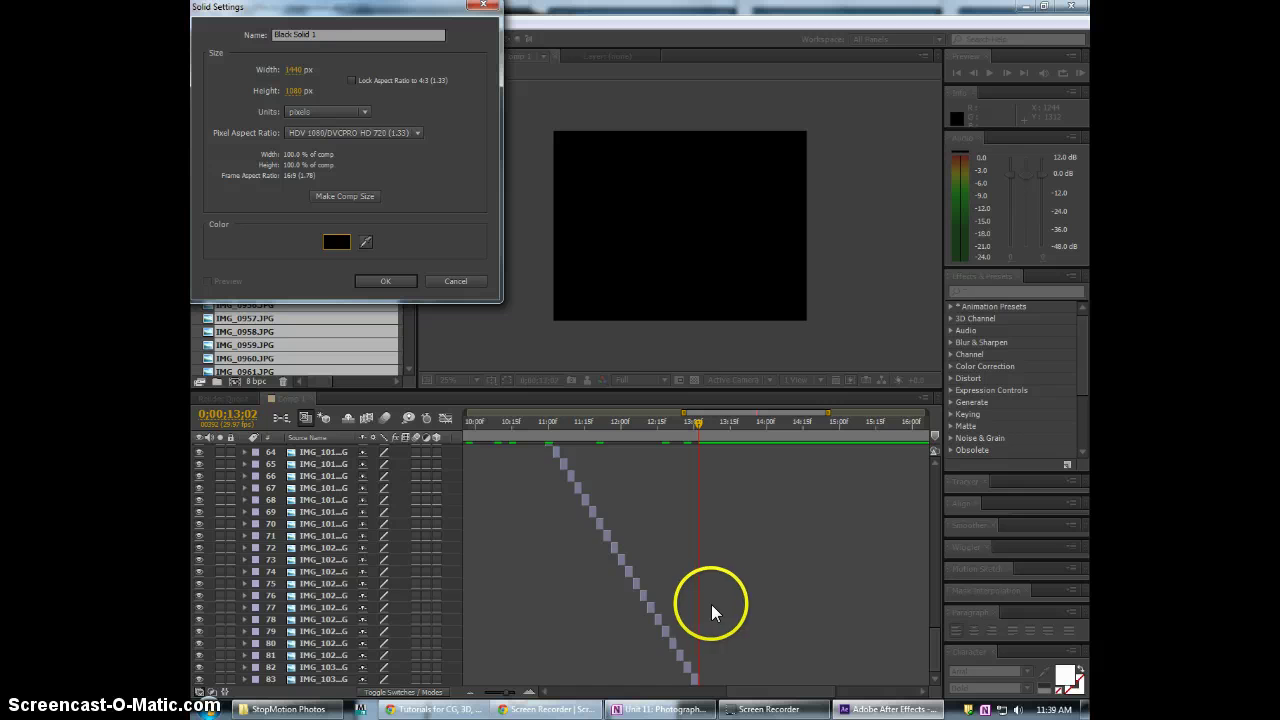
click(376, 284)
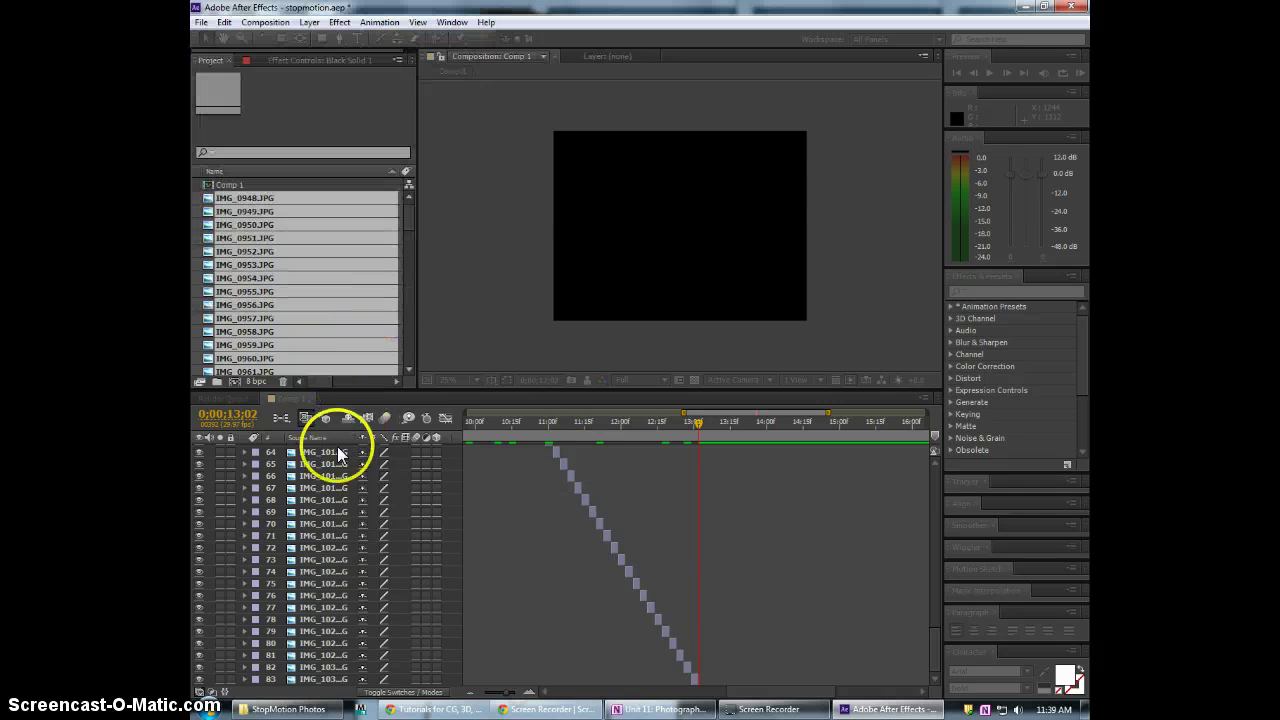
drag(337, 448, 329, 684)
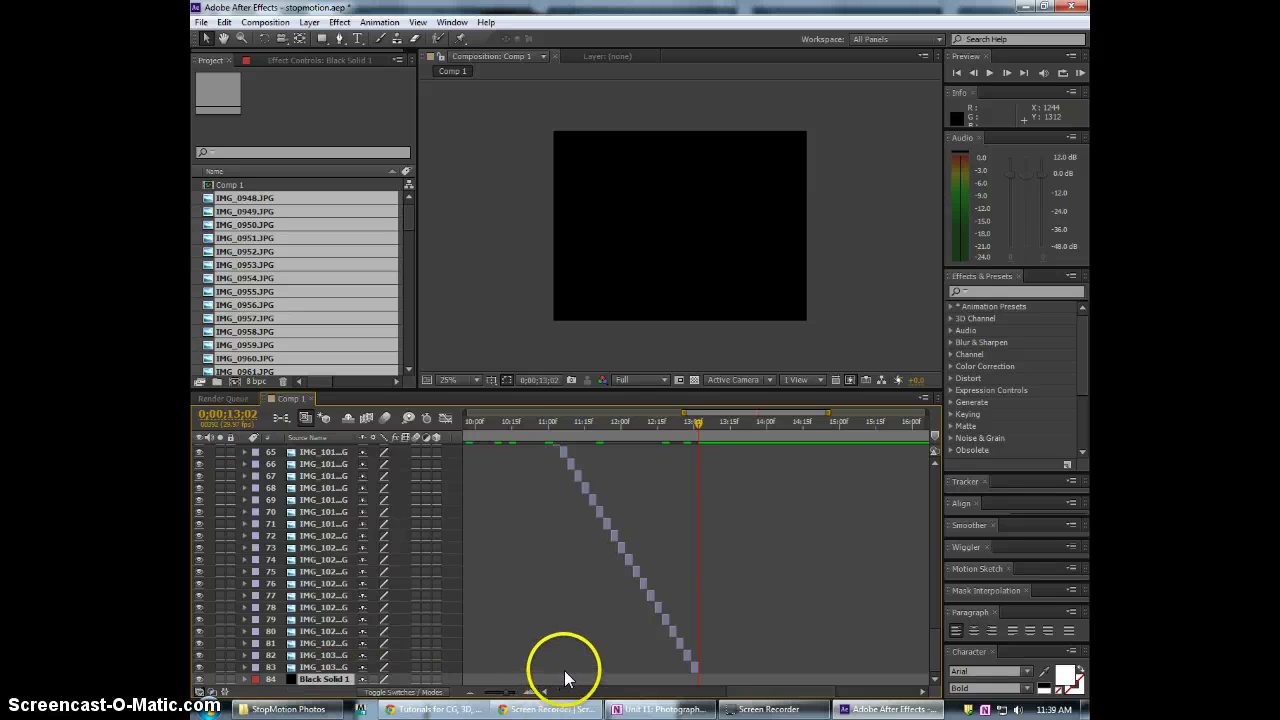
Extend the black solid's out point past 0;00;11;00, towards the end of the photo sequence
drag(826, 691, 529, 688)
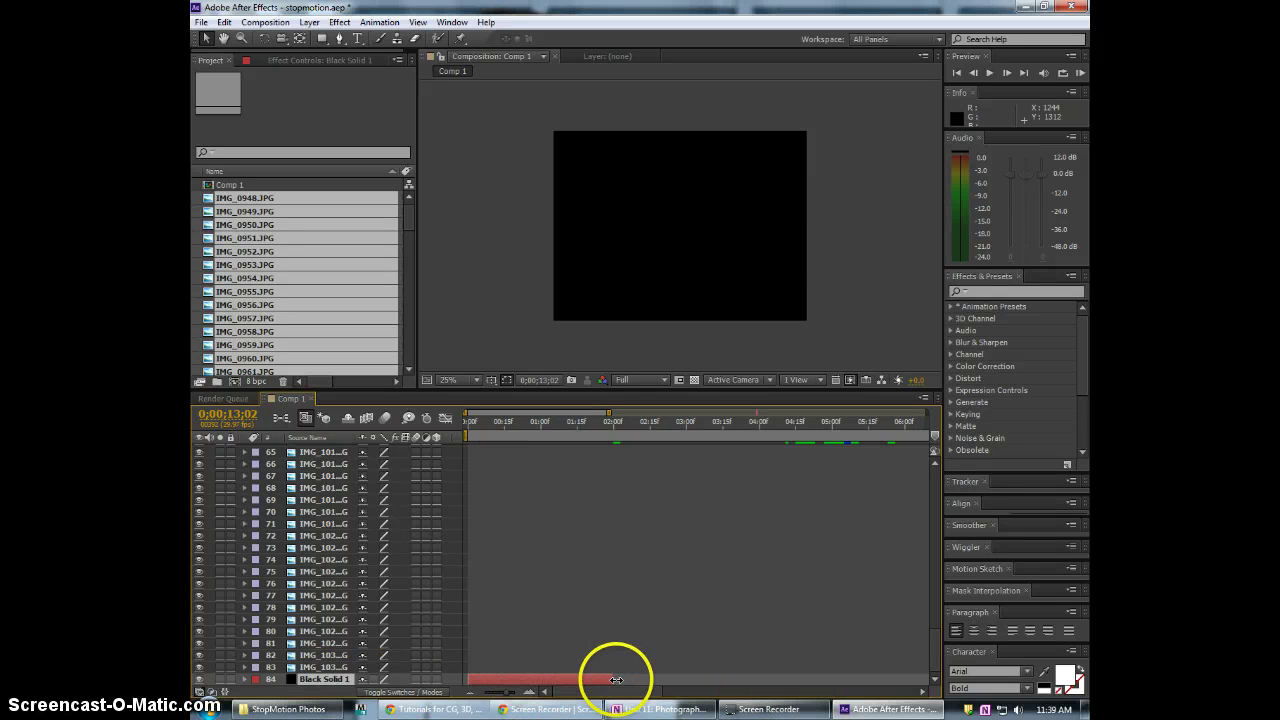
mouse_move(613, 680)
mouse_down()
mouse_move(928, 680)
mouse_move(894, 680)
mouse_move(917, 680)
mouse_up()
click(922, 692)
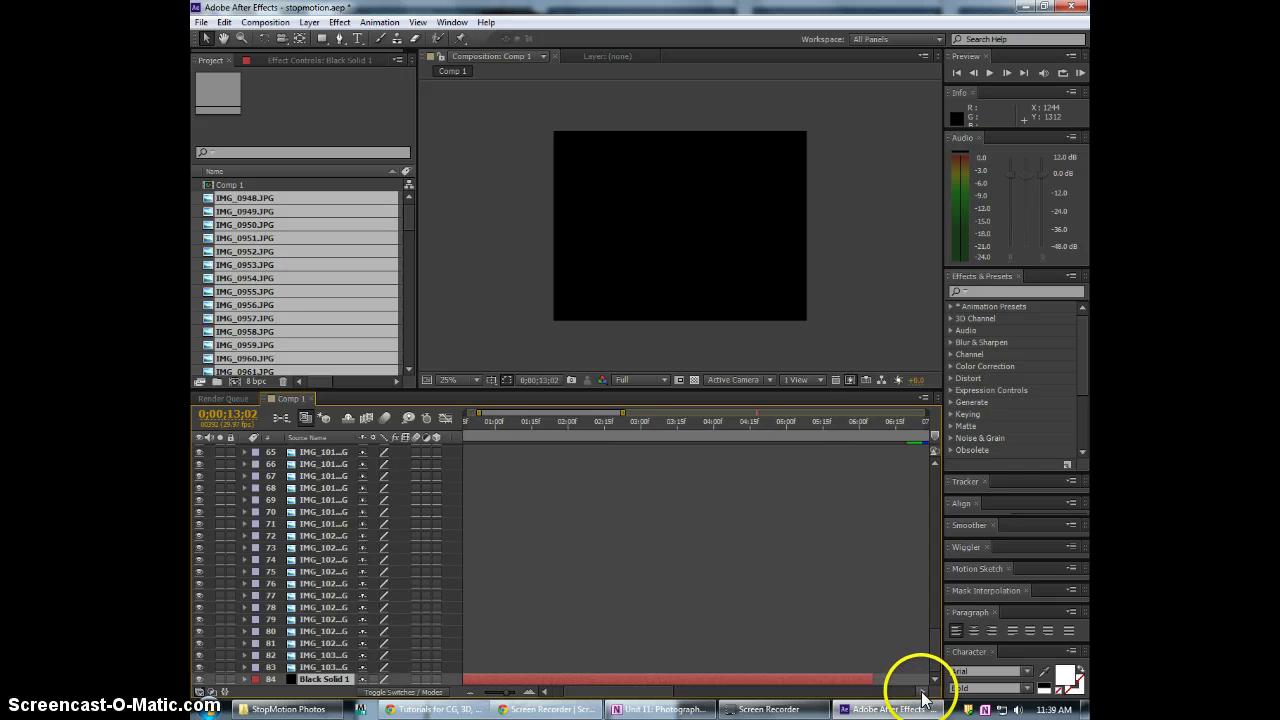
click(922, 692)
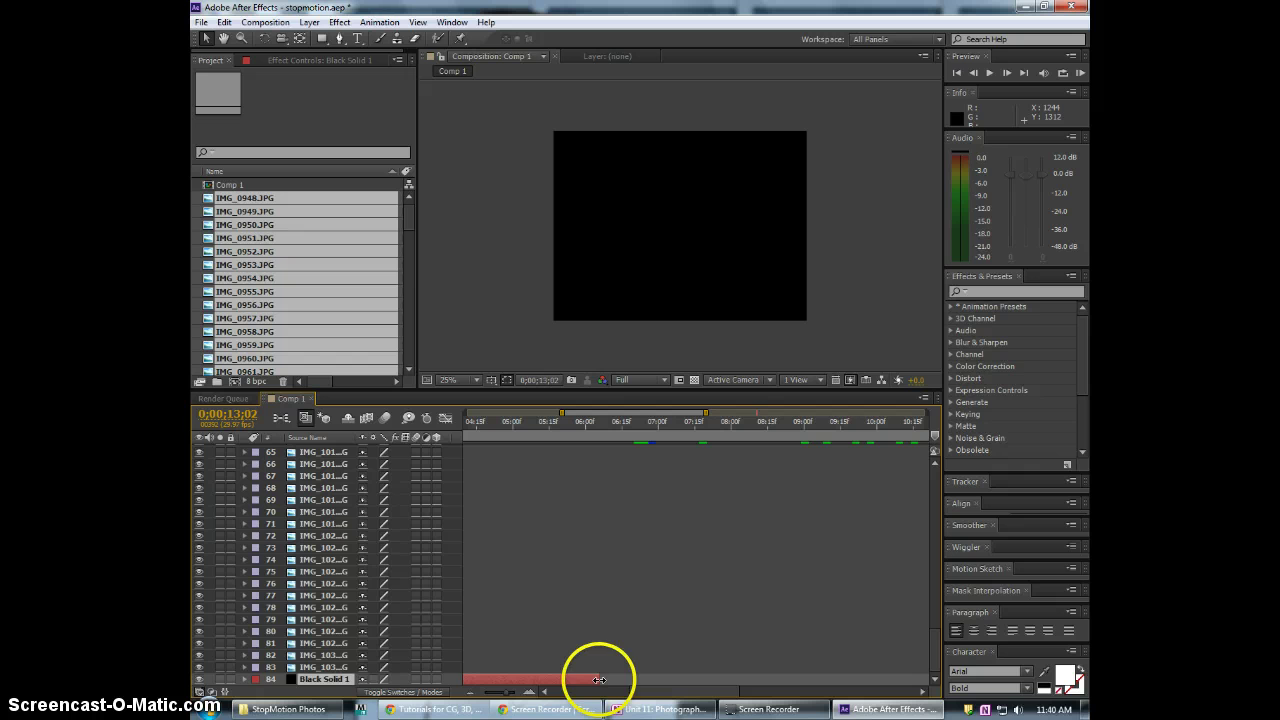
drag(598, 680, 599, 680)
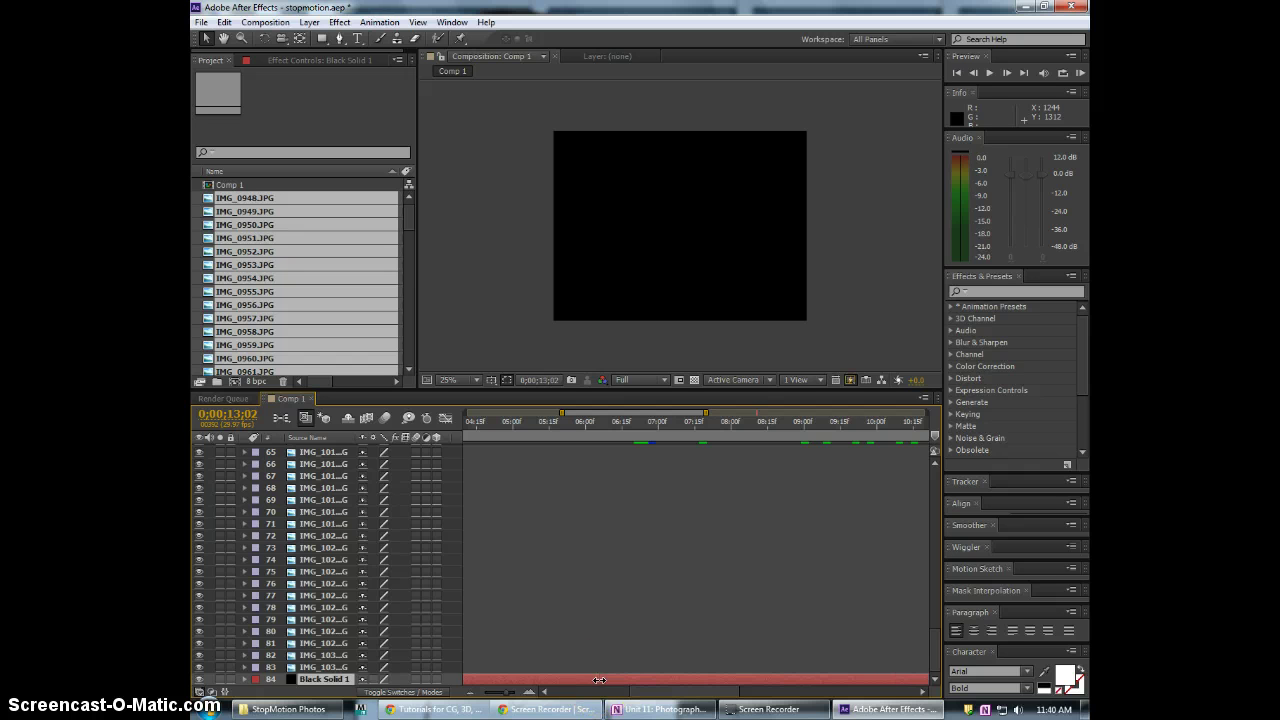
click(922, 692)
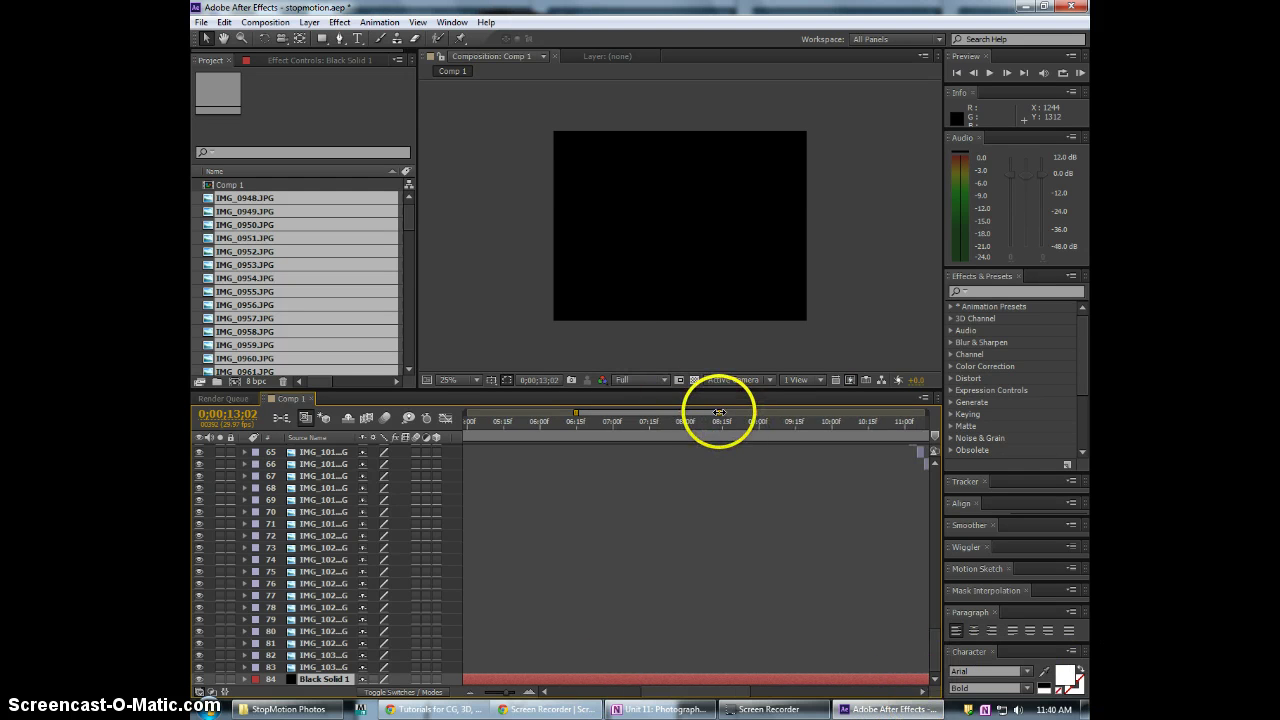